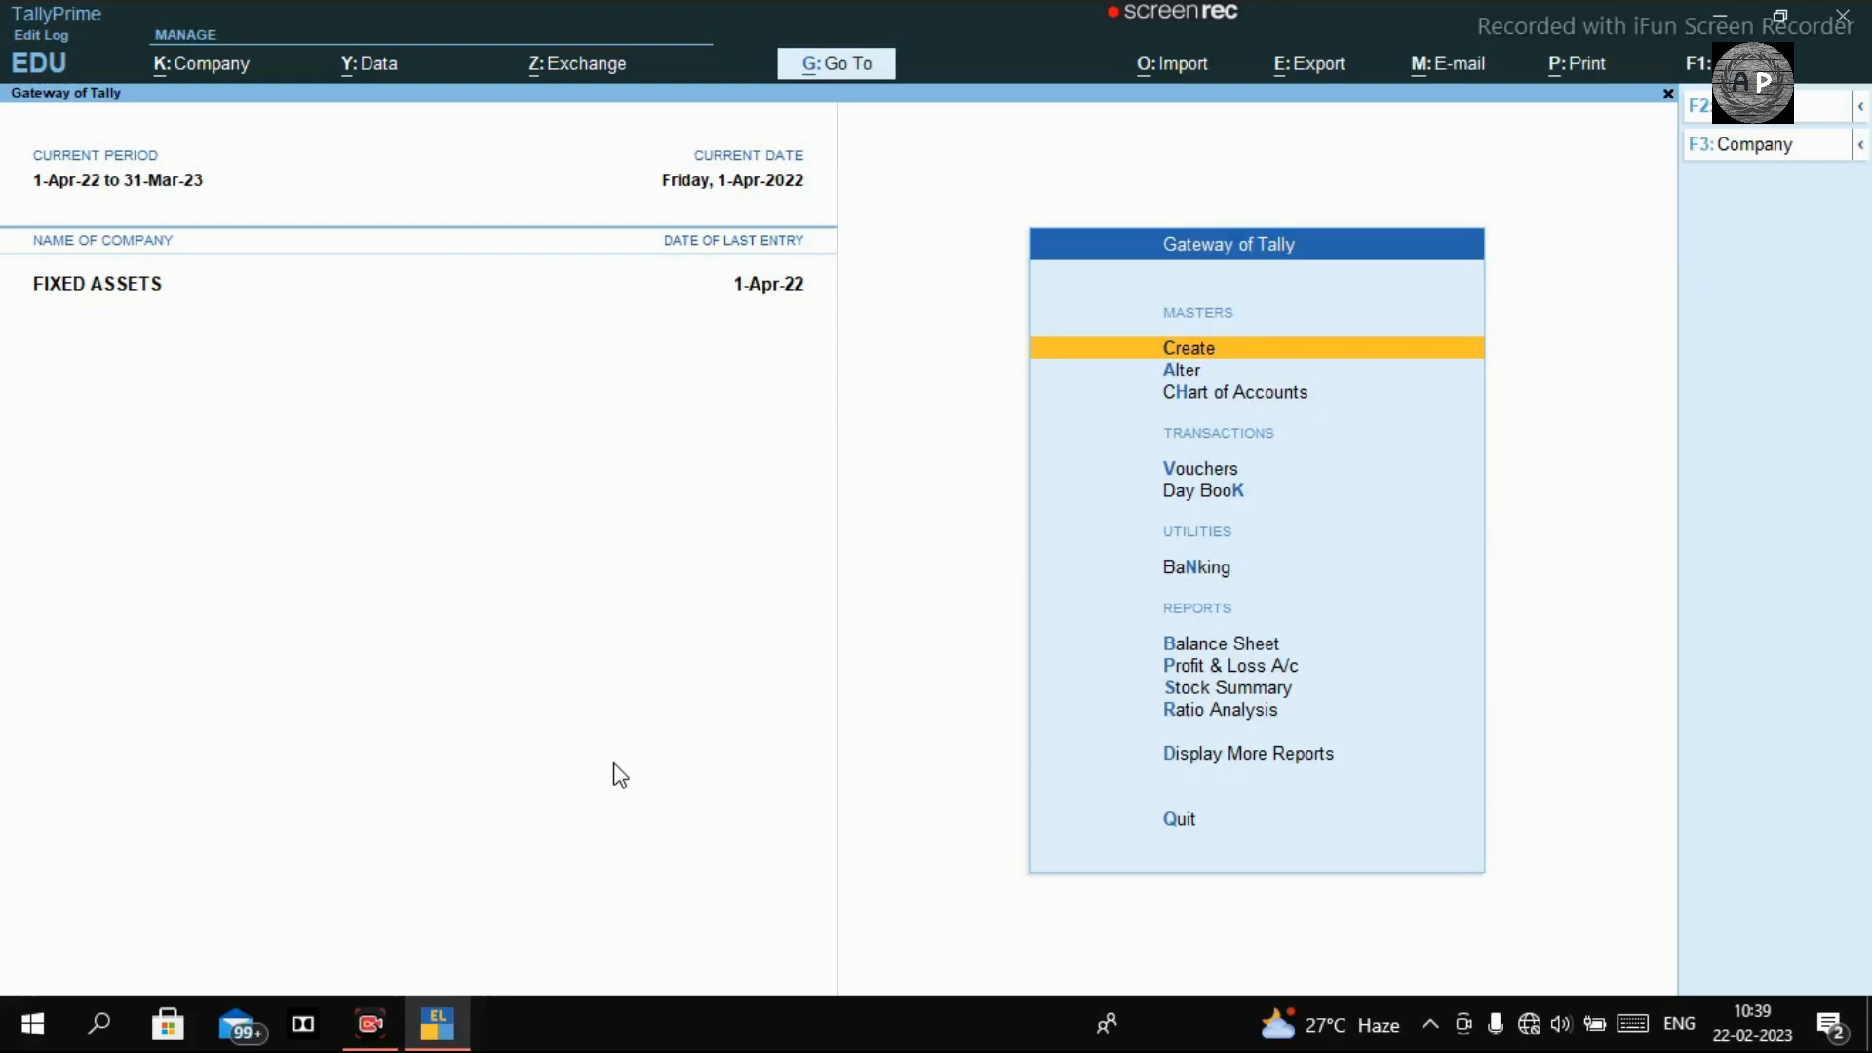
Open the DEPRECIATION group for alteration, check which parent group it falls under, and leave it without saving.
key(Down)
key(Return)
key(Down)
key(Up)
key(Return)
key(Down)
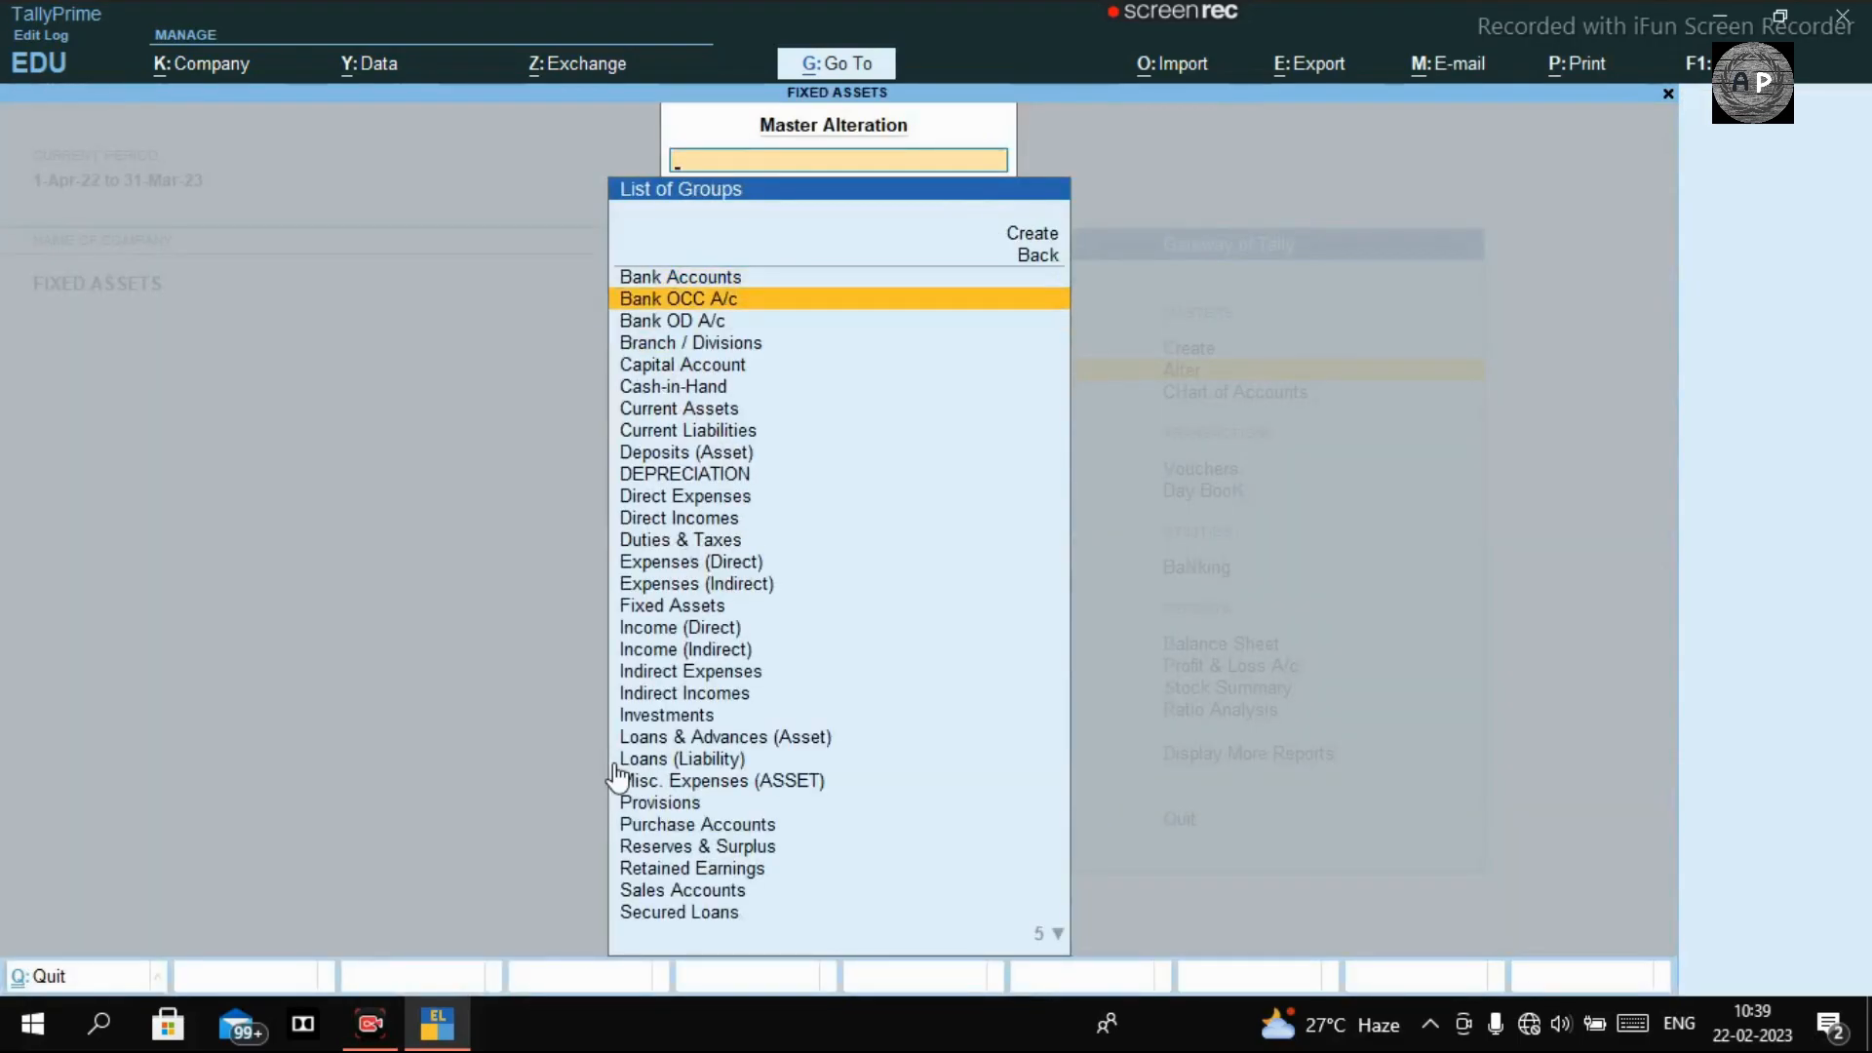
text(D)
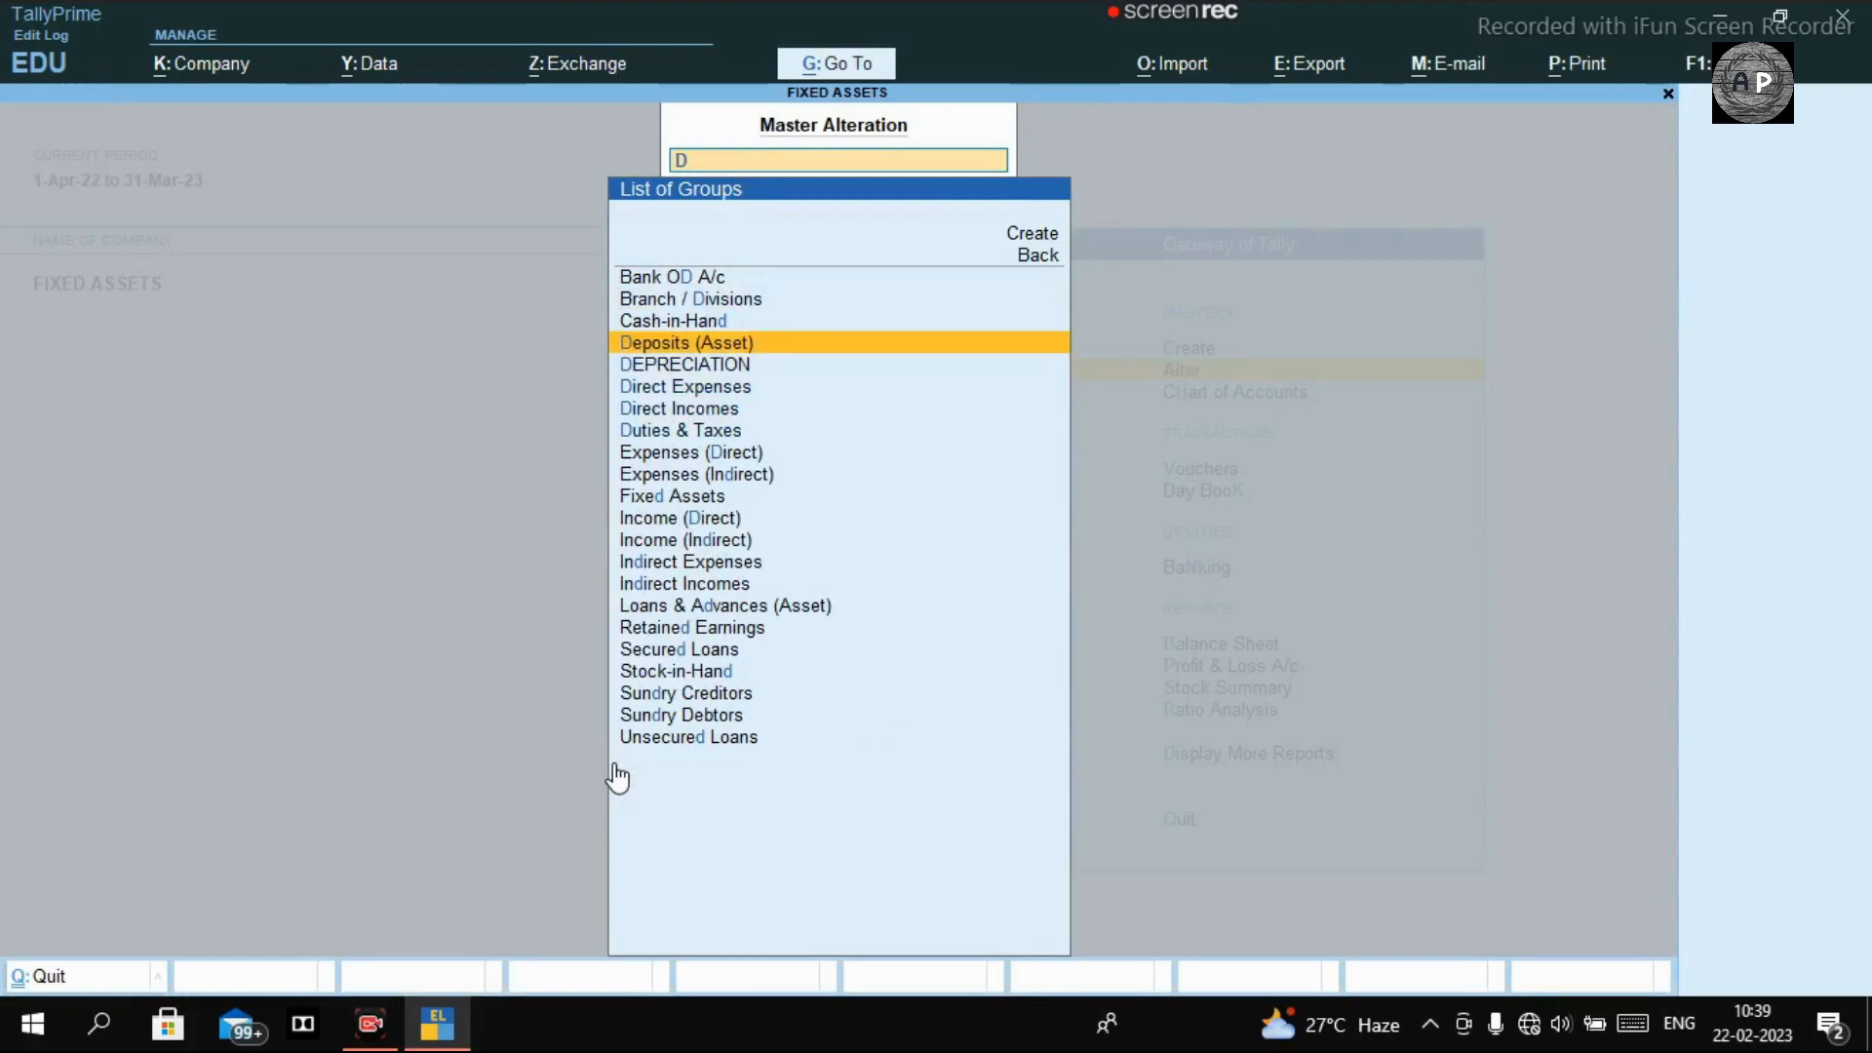
key(Down)
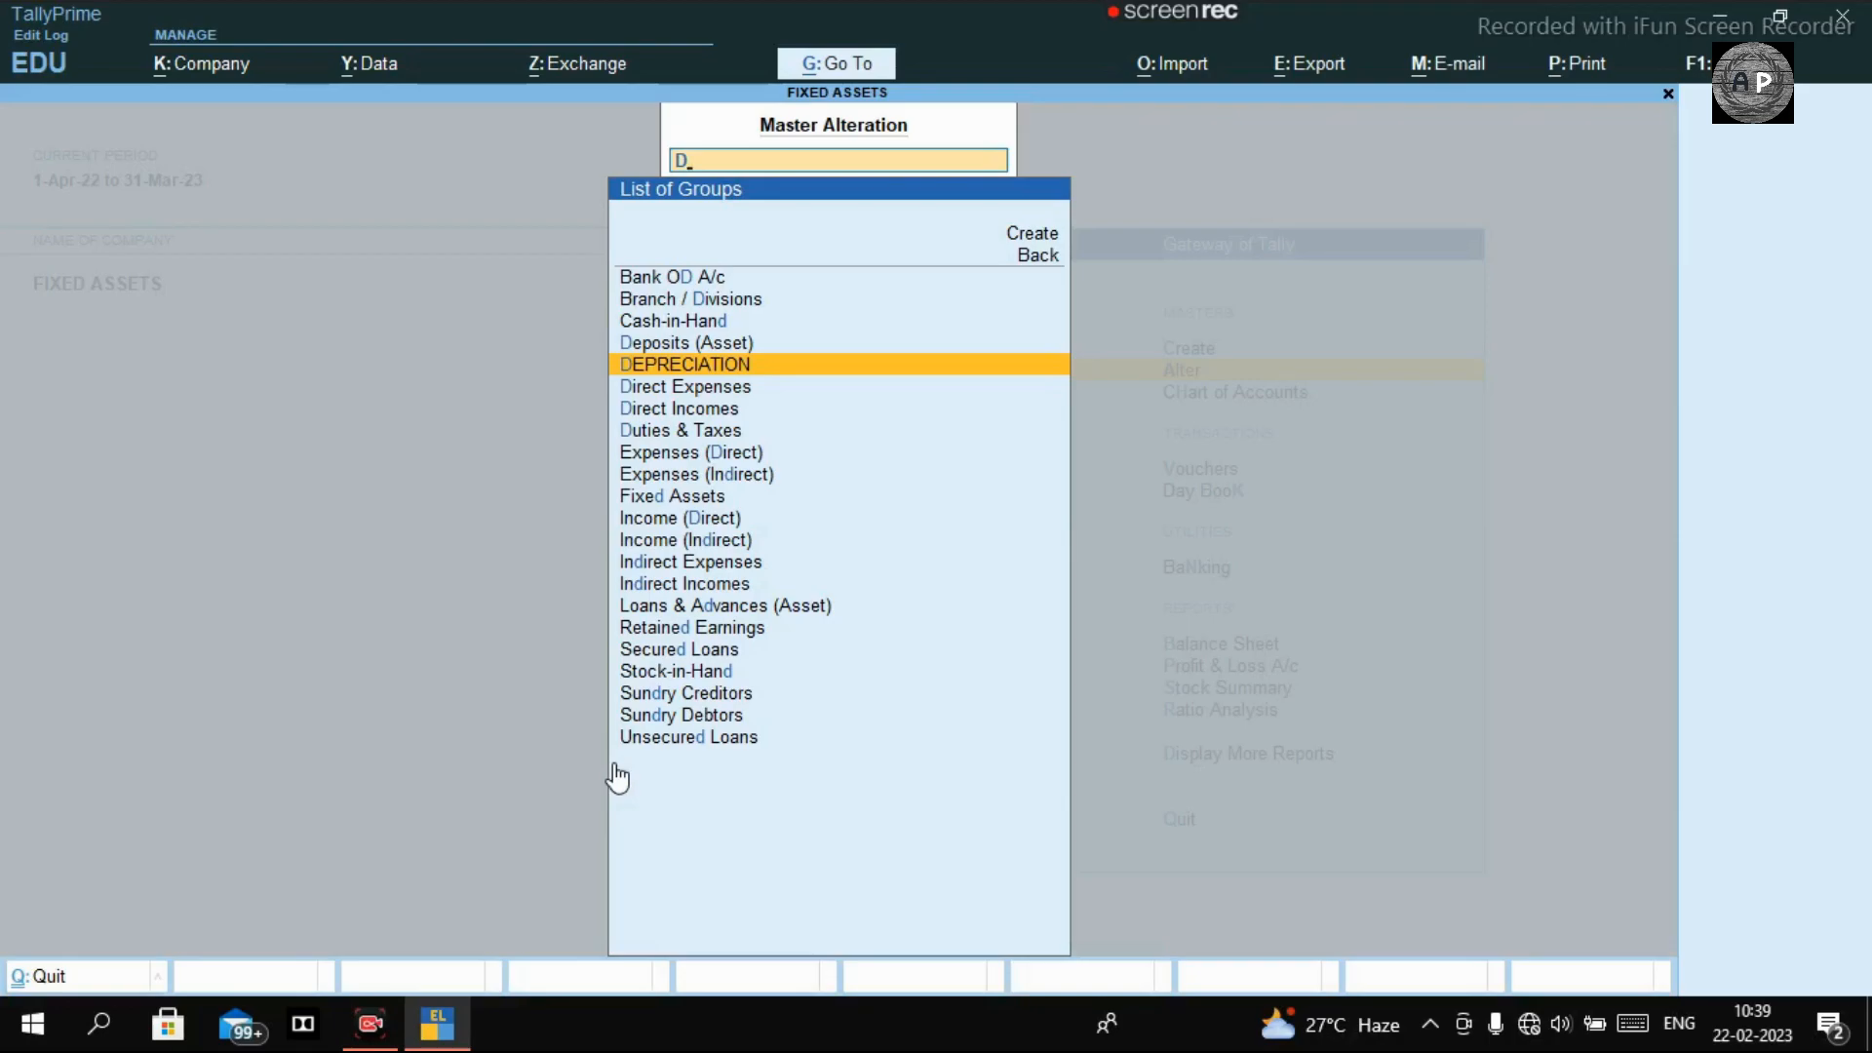
key(Return)
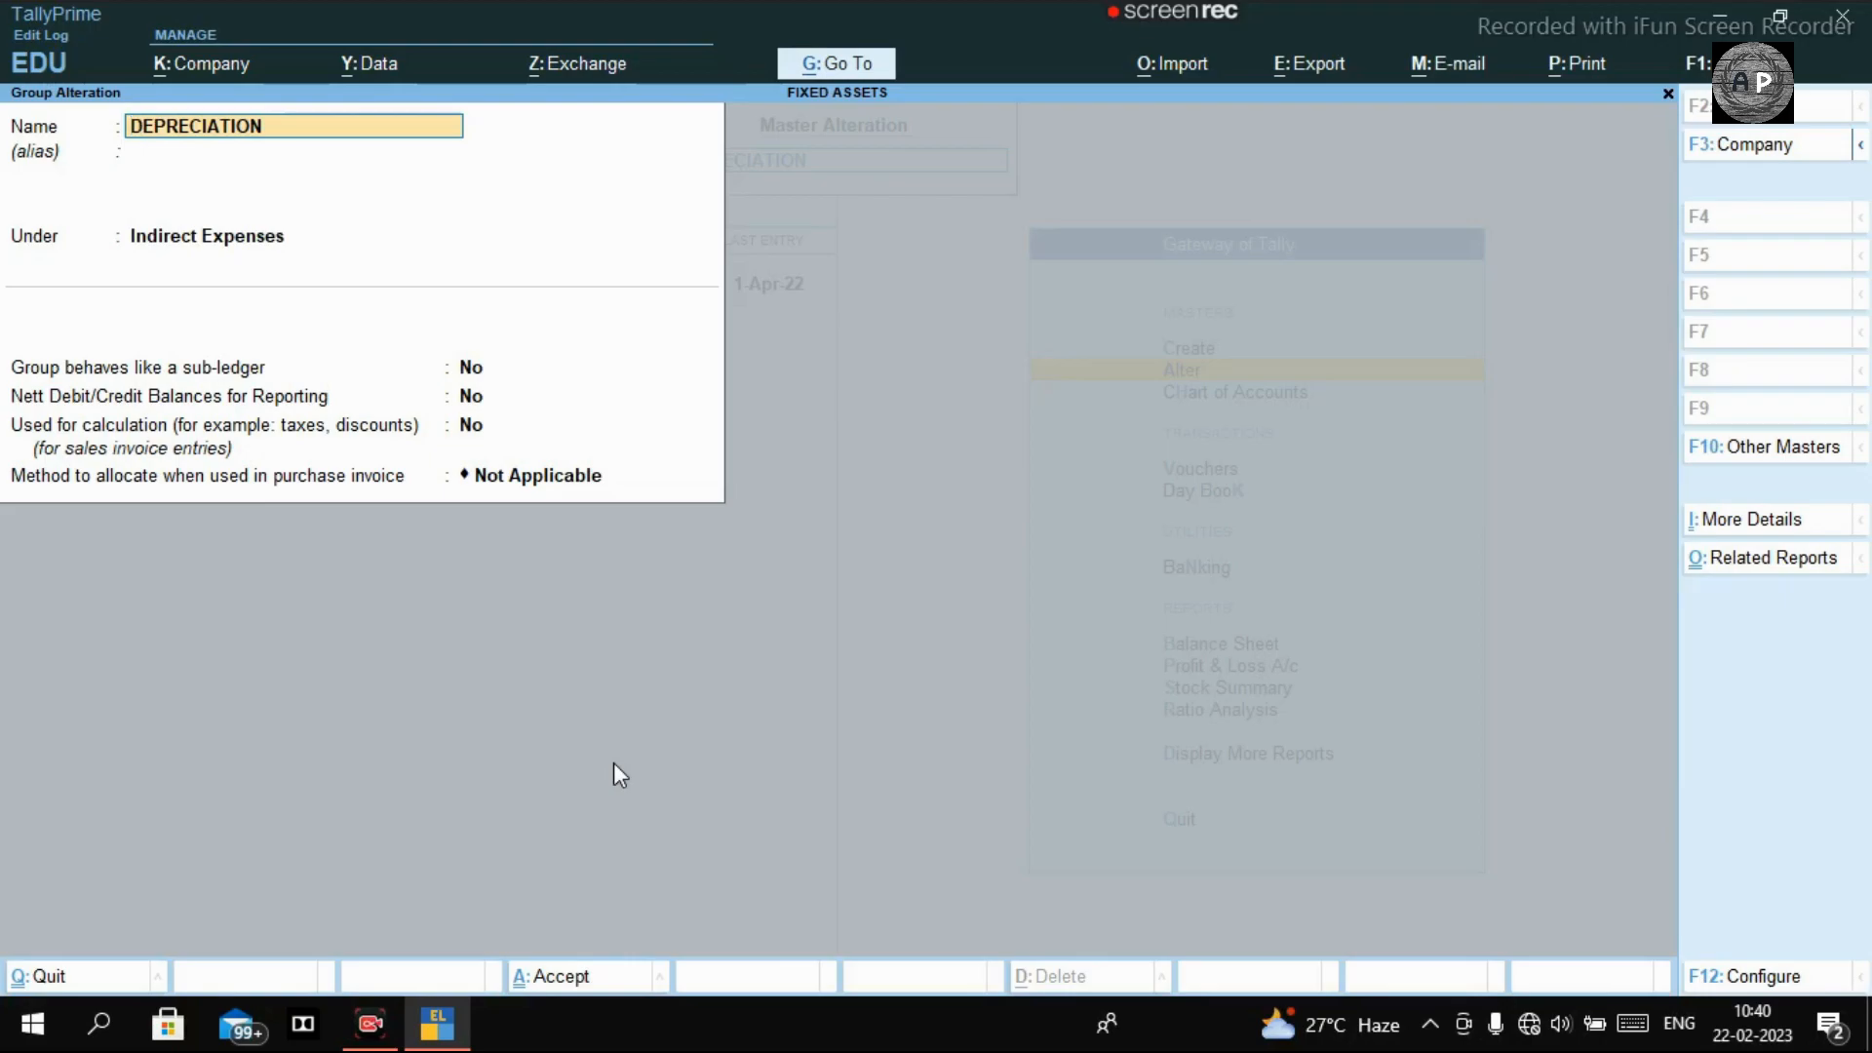
key(BackSpace)
key(Escape)
key(y)
key(Escape)
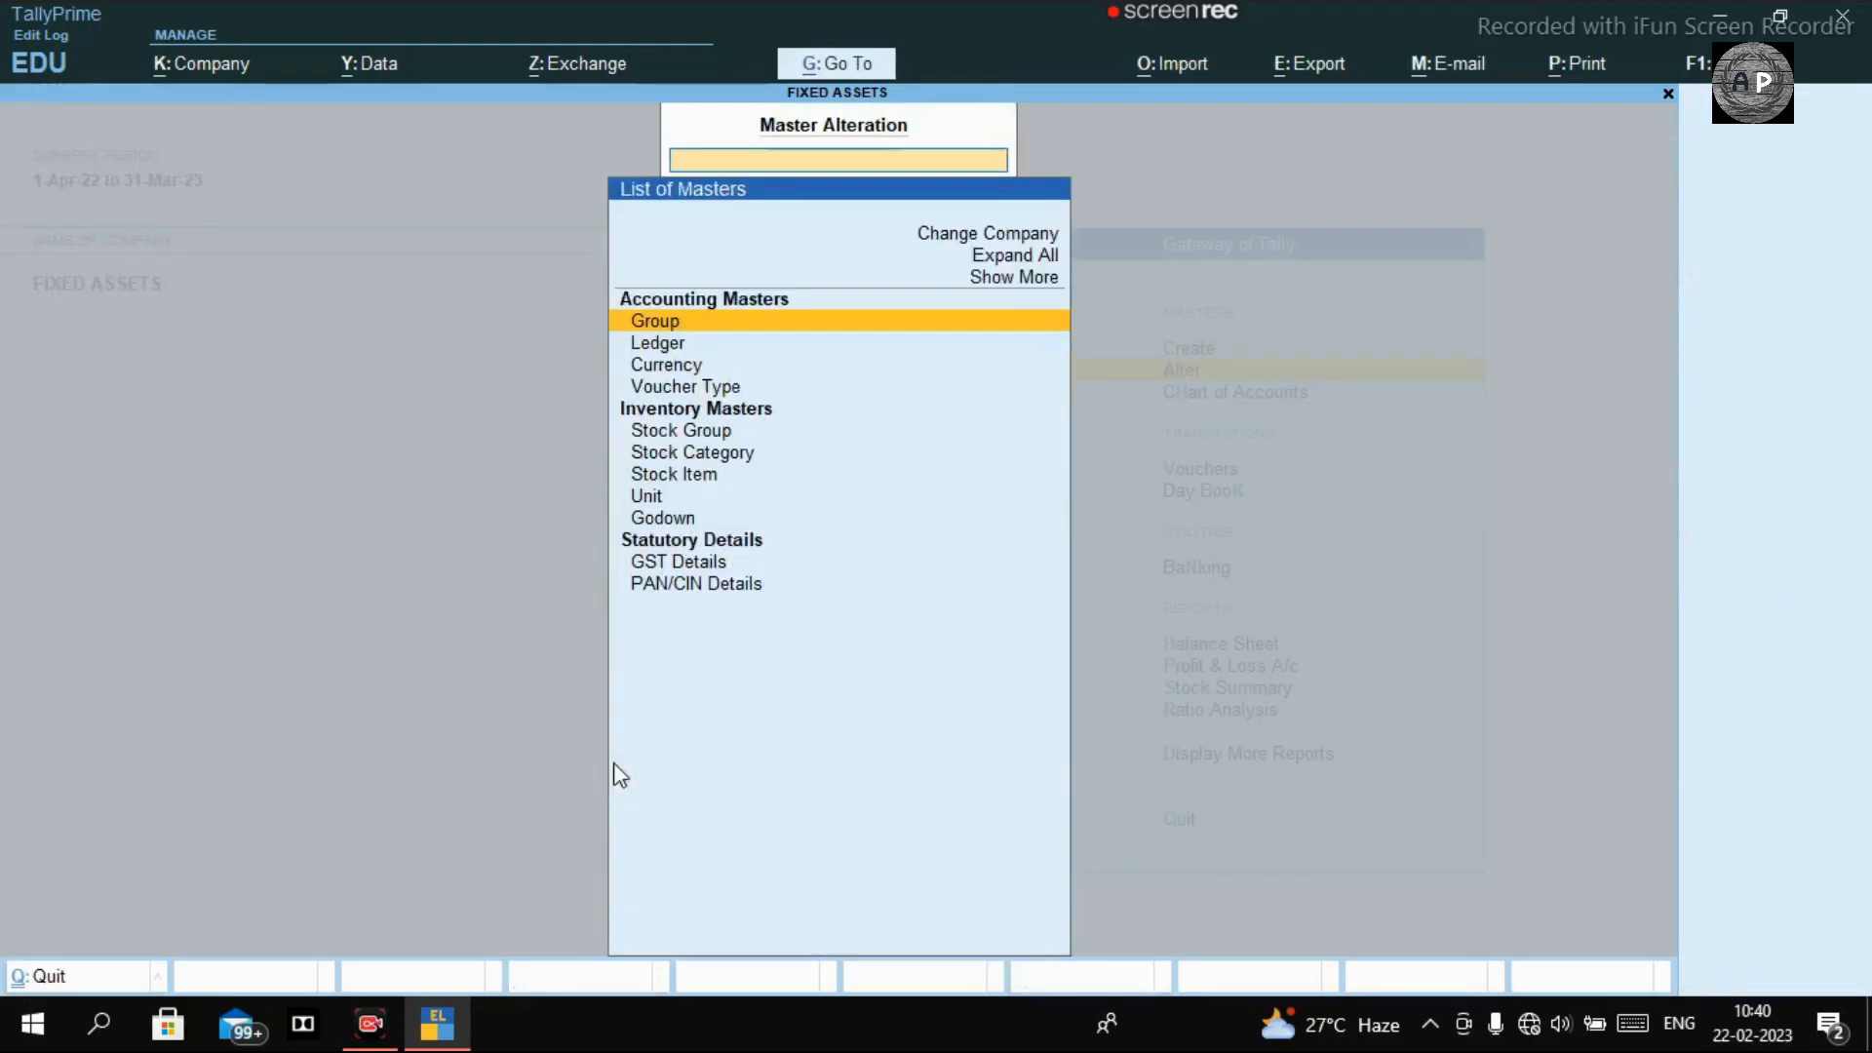
key(Escape)
key(Up)
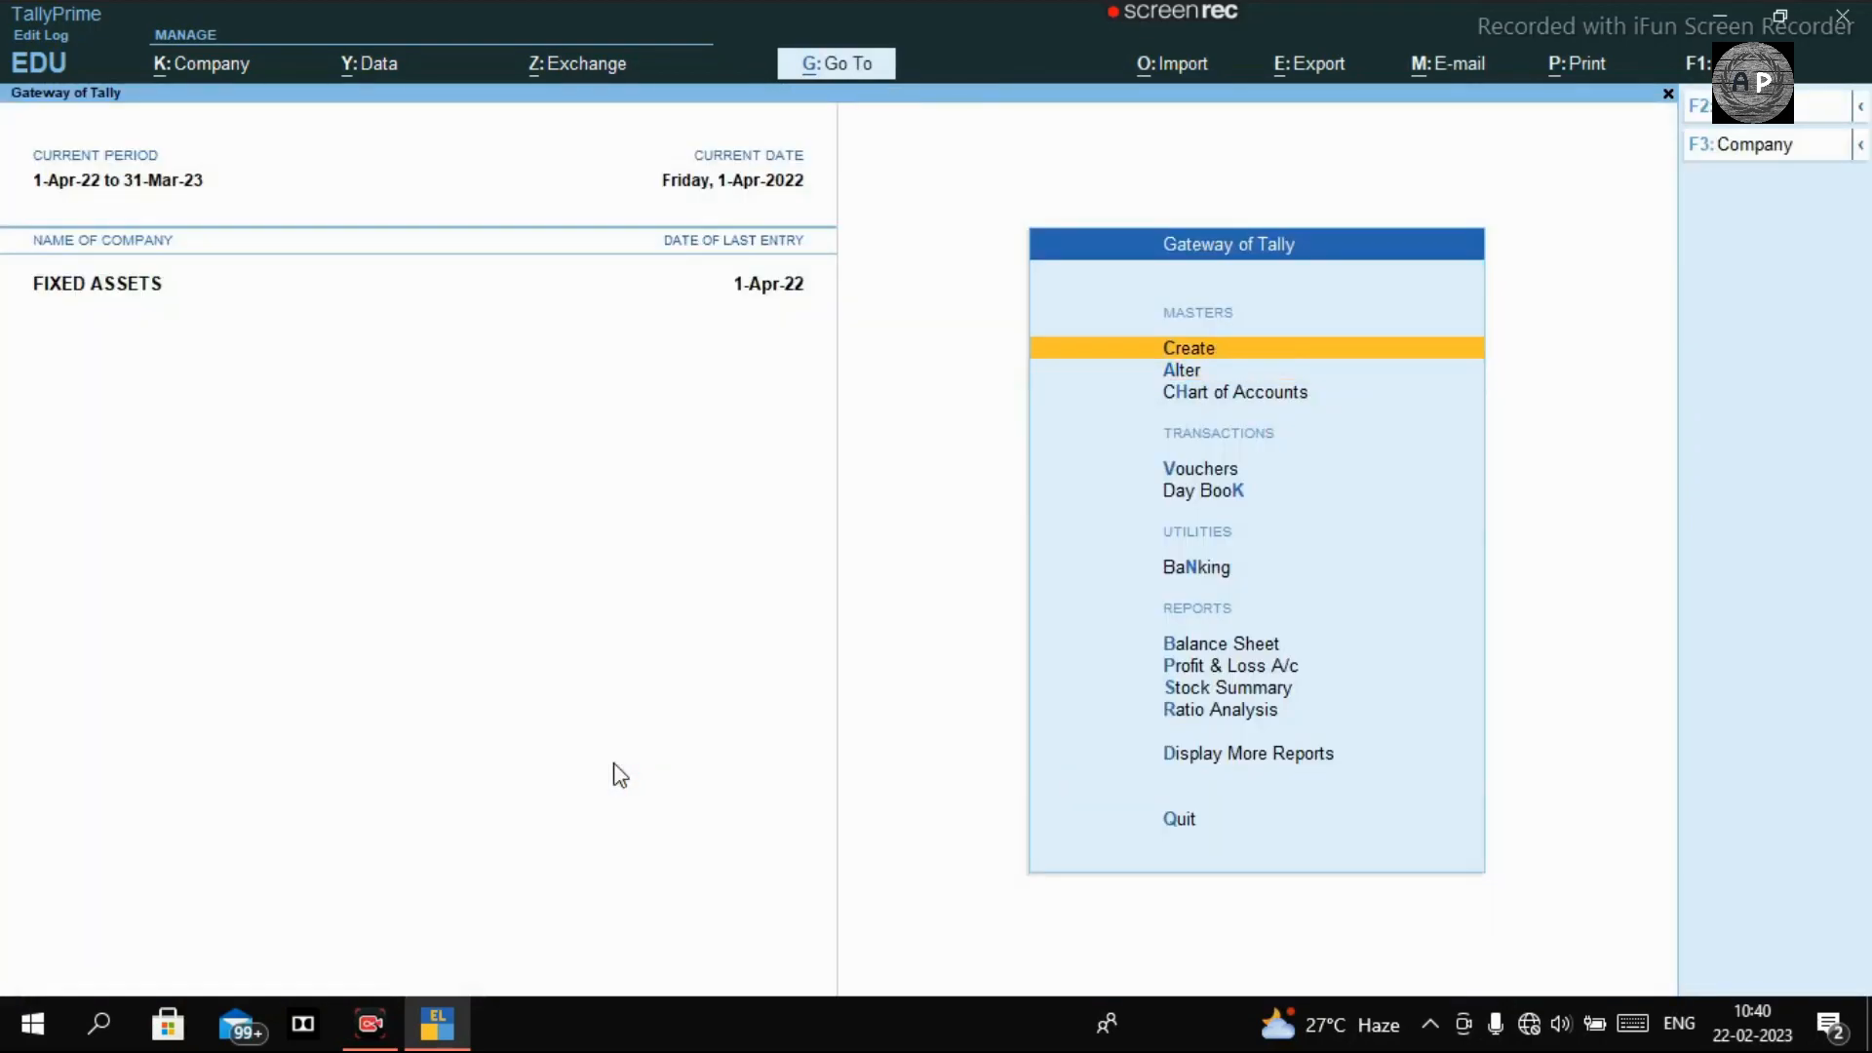
Fill in a new accounting group named D and place it under Indirect Expenses.
key(Return)
key(Return)
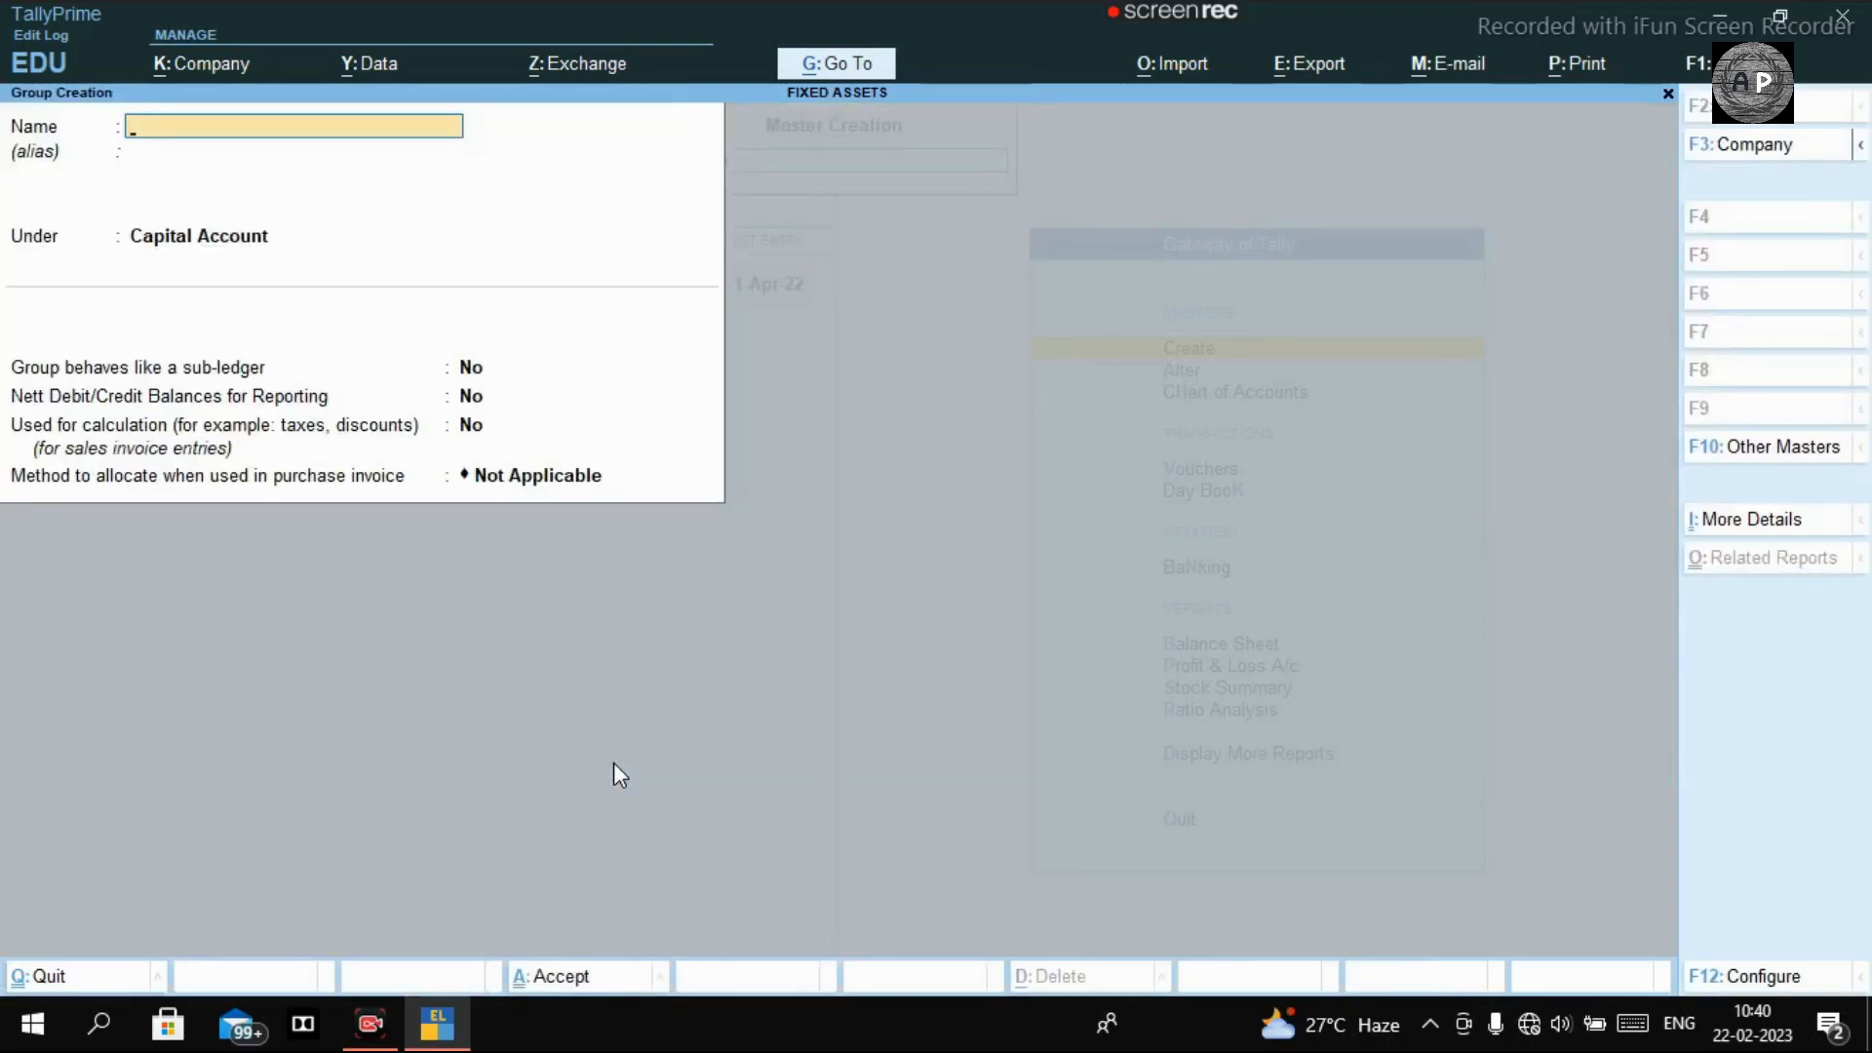
text(D)
key(Return)
key(Return)
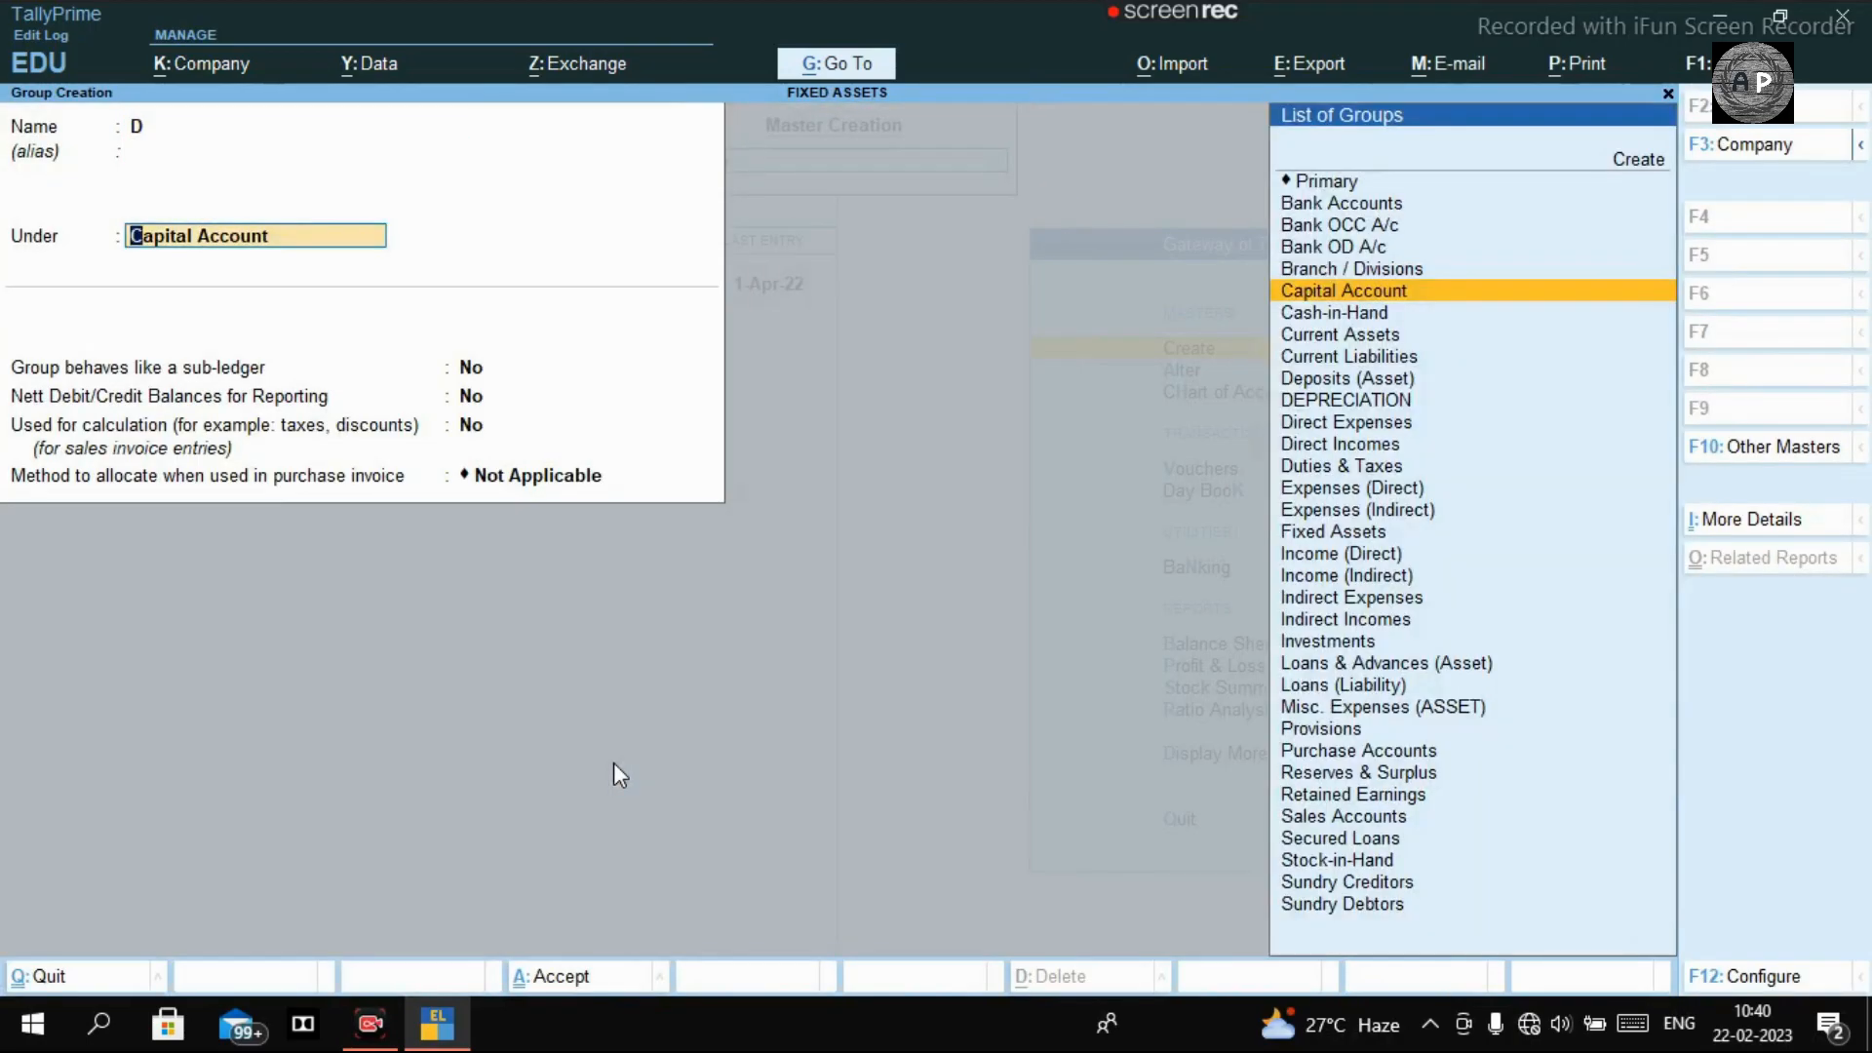
text(INC)
key(BackSpace)
key(BackSpace)
key(BackSpace)
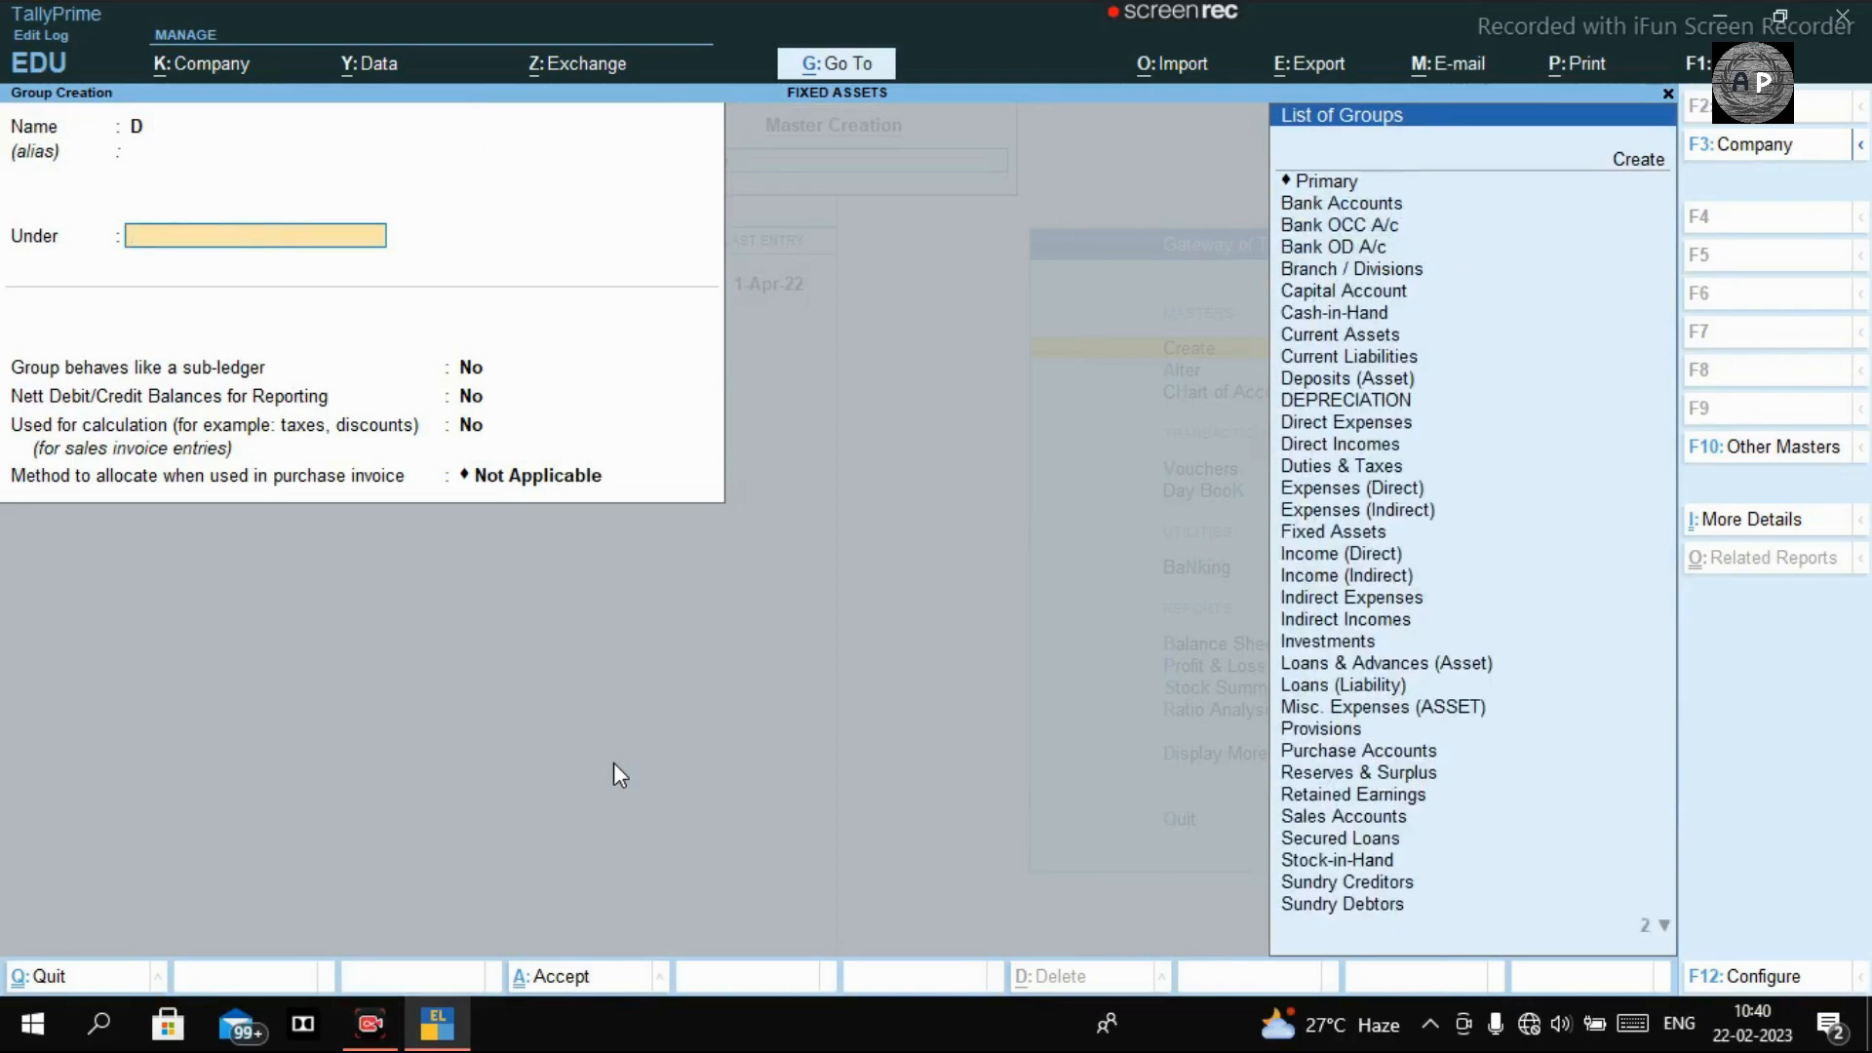
text(IN)
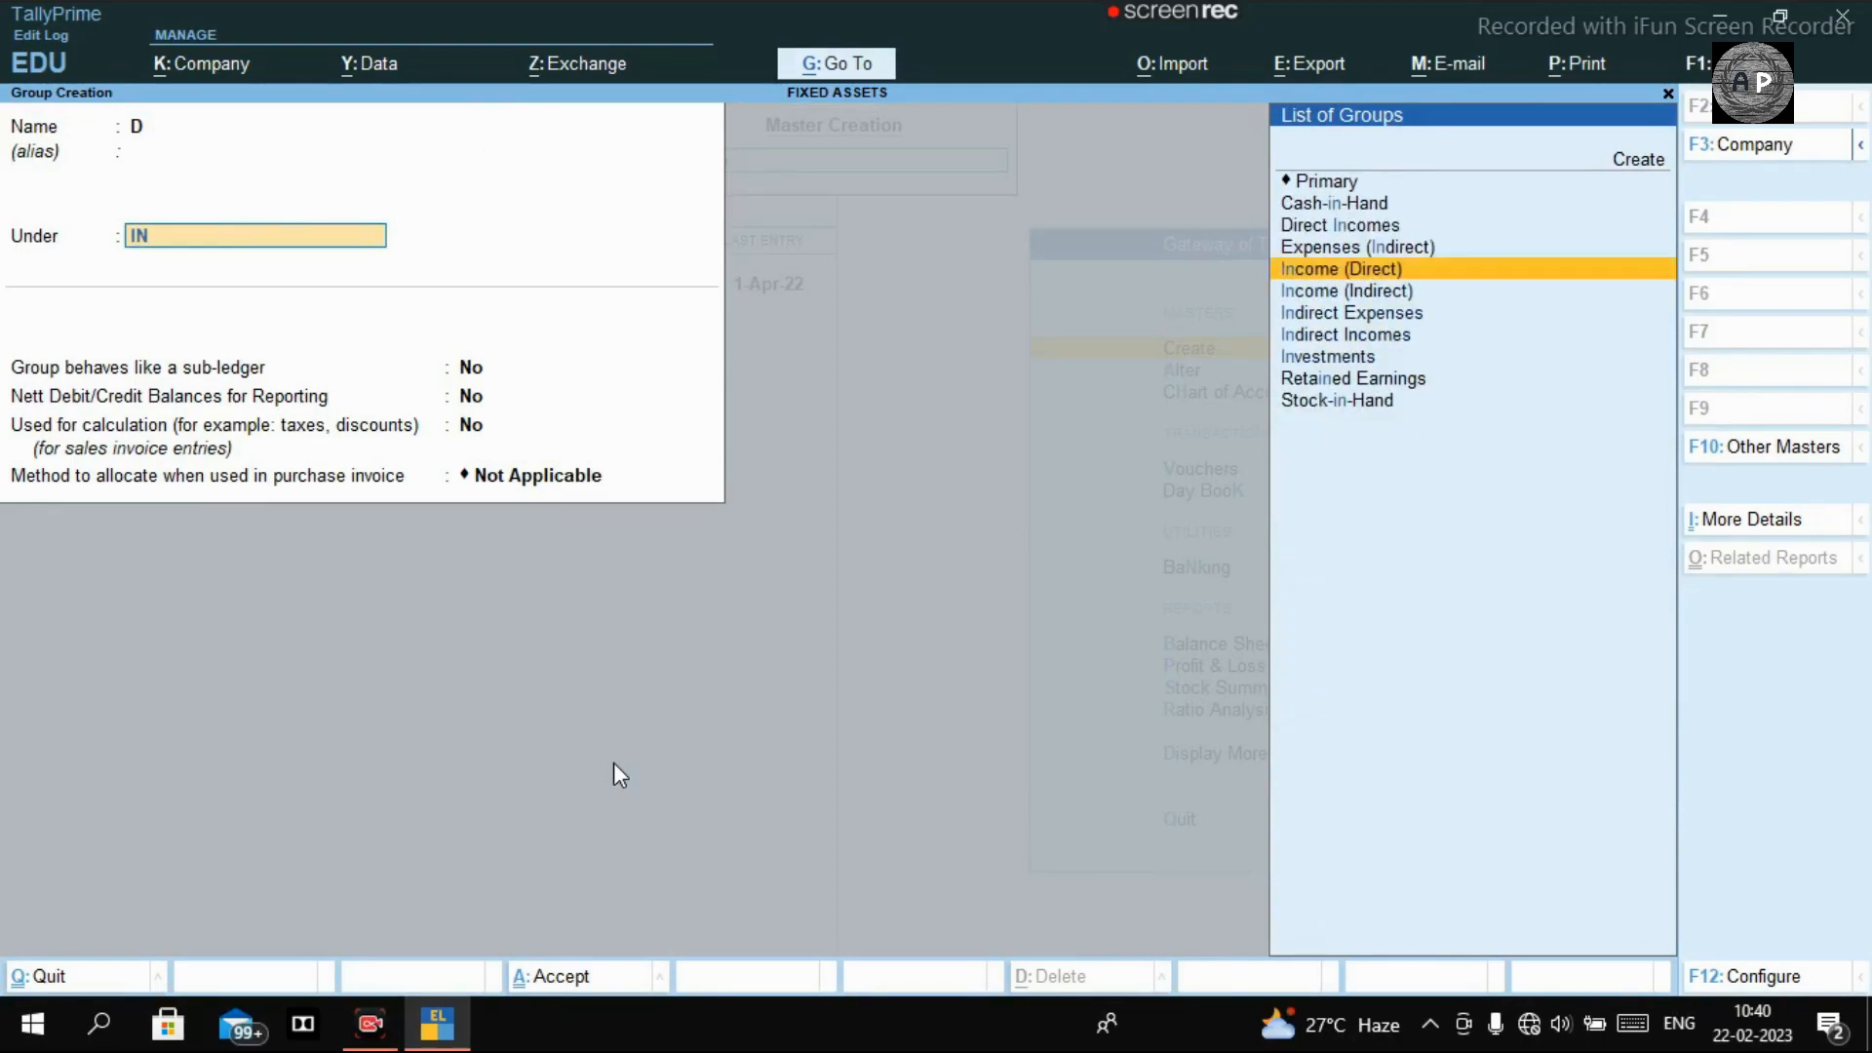
key(Down)
key(Down)
key(Return)
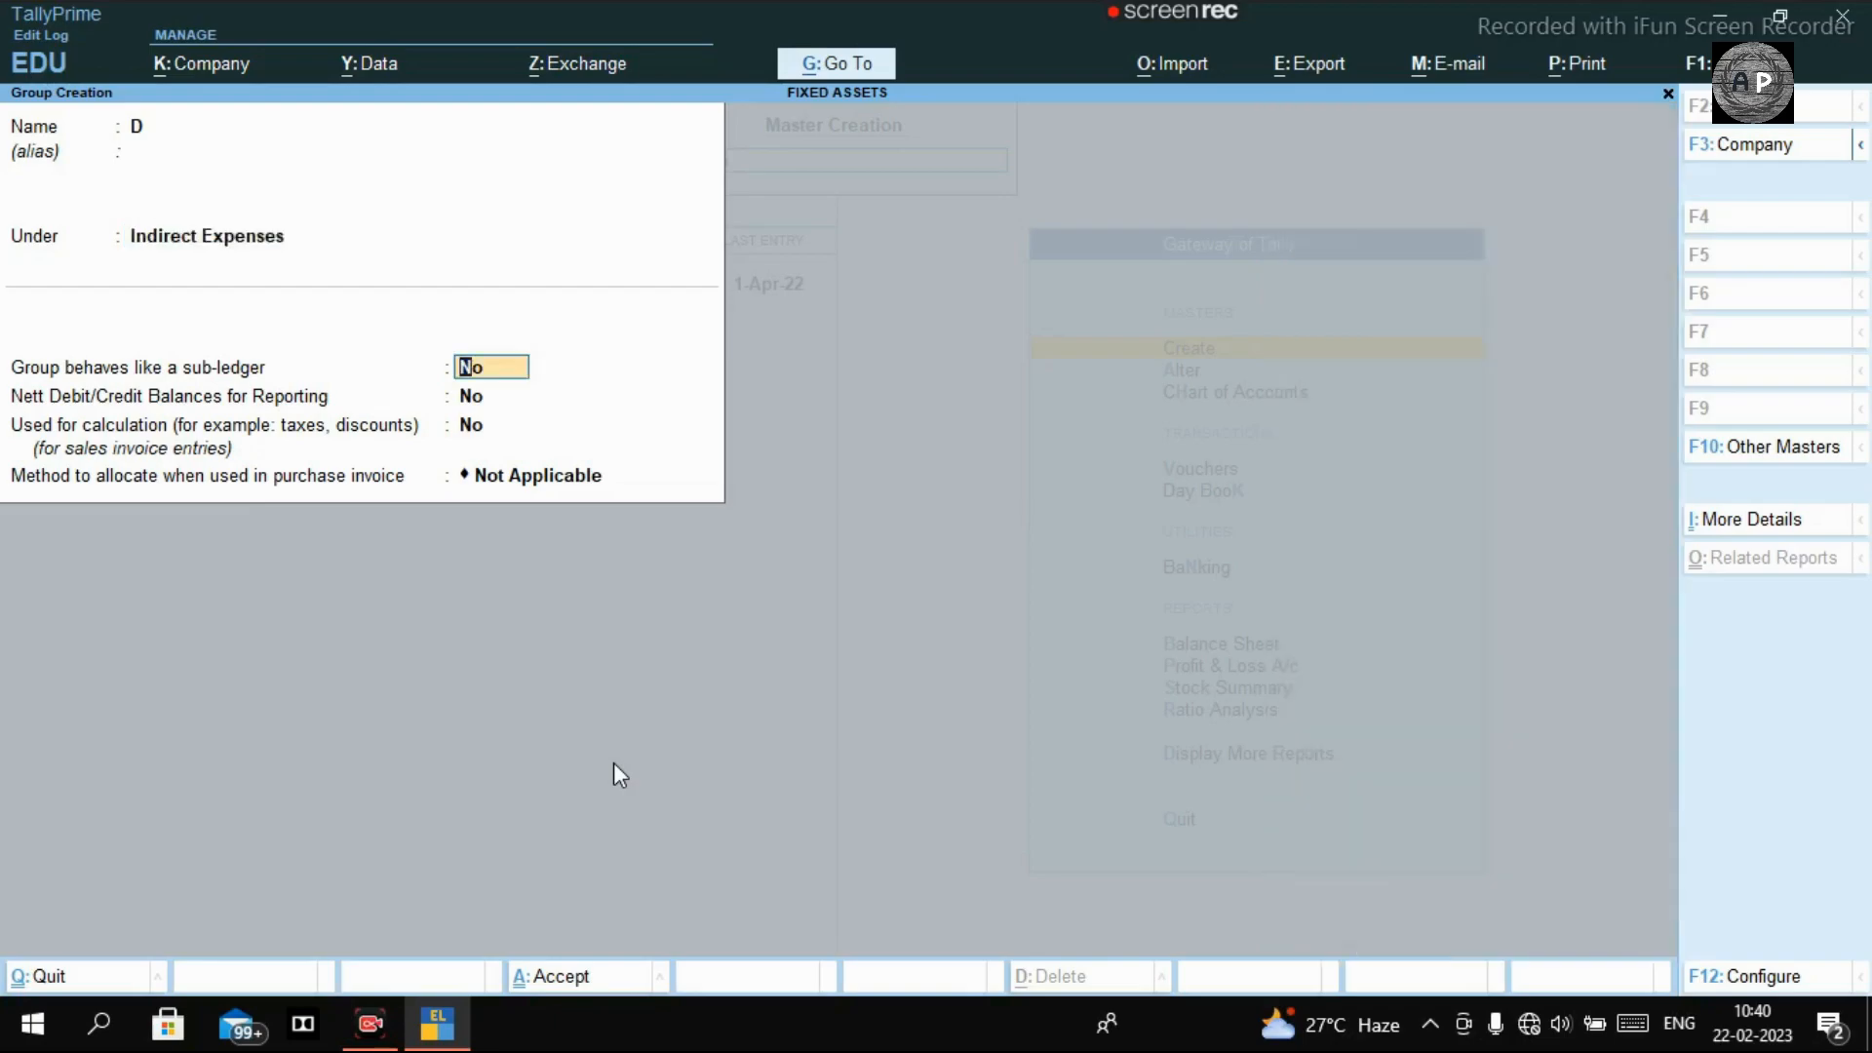
Discard the unsaved group and return to the Gateway of Tally.
key(Escape)
key(Escape)
key(Escape)
key(Escape)
key(Escape)
key(Escape)
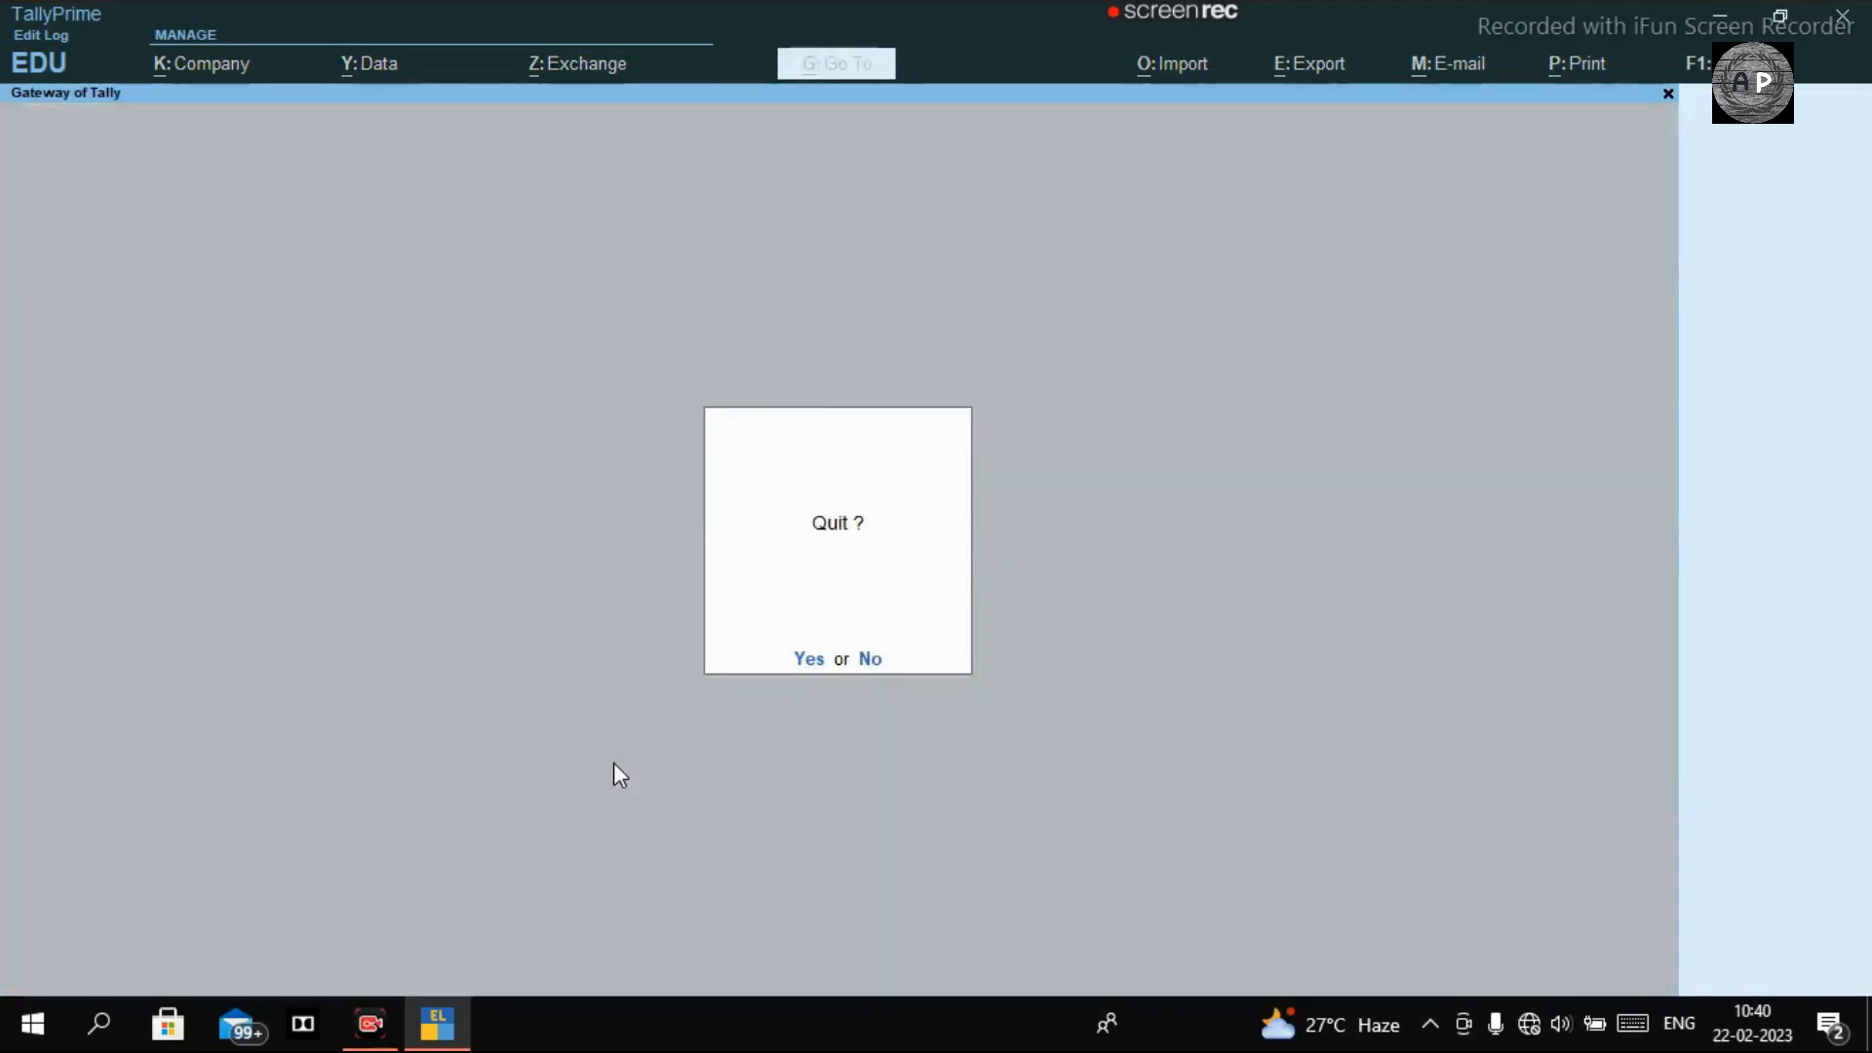
key(Escape)
key(Escape)
key(Escape)
key(Escape)
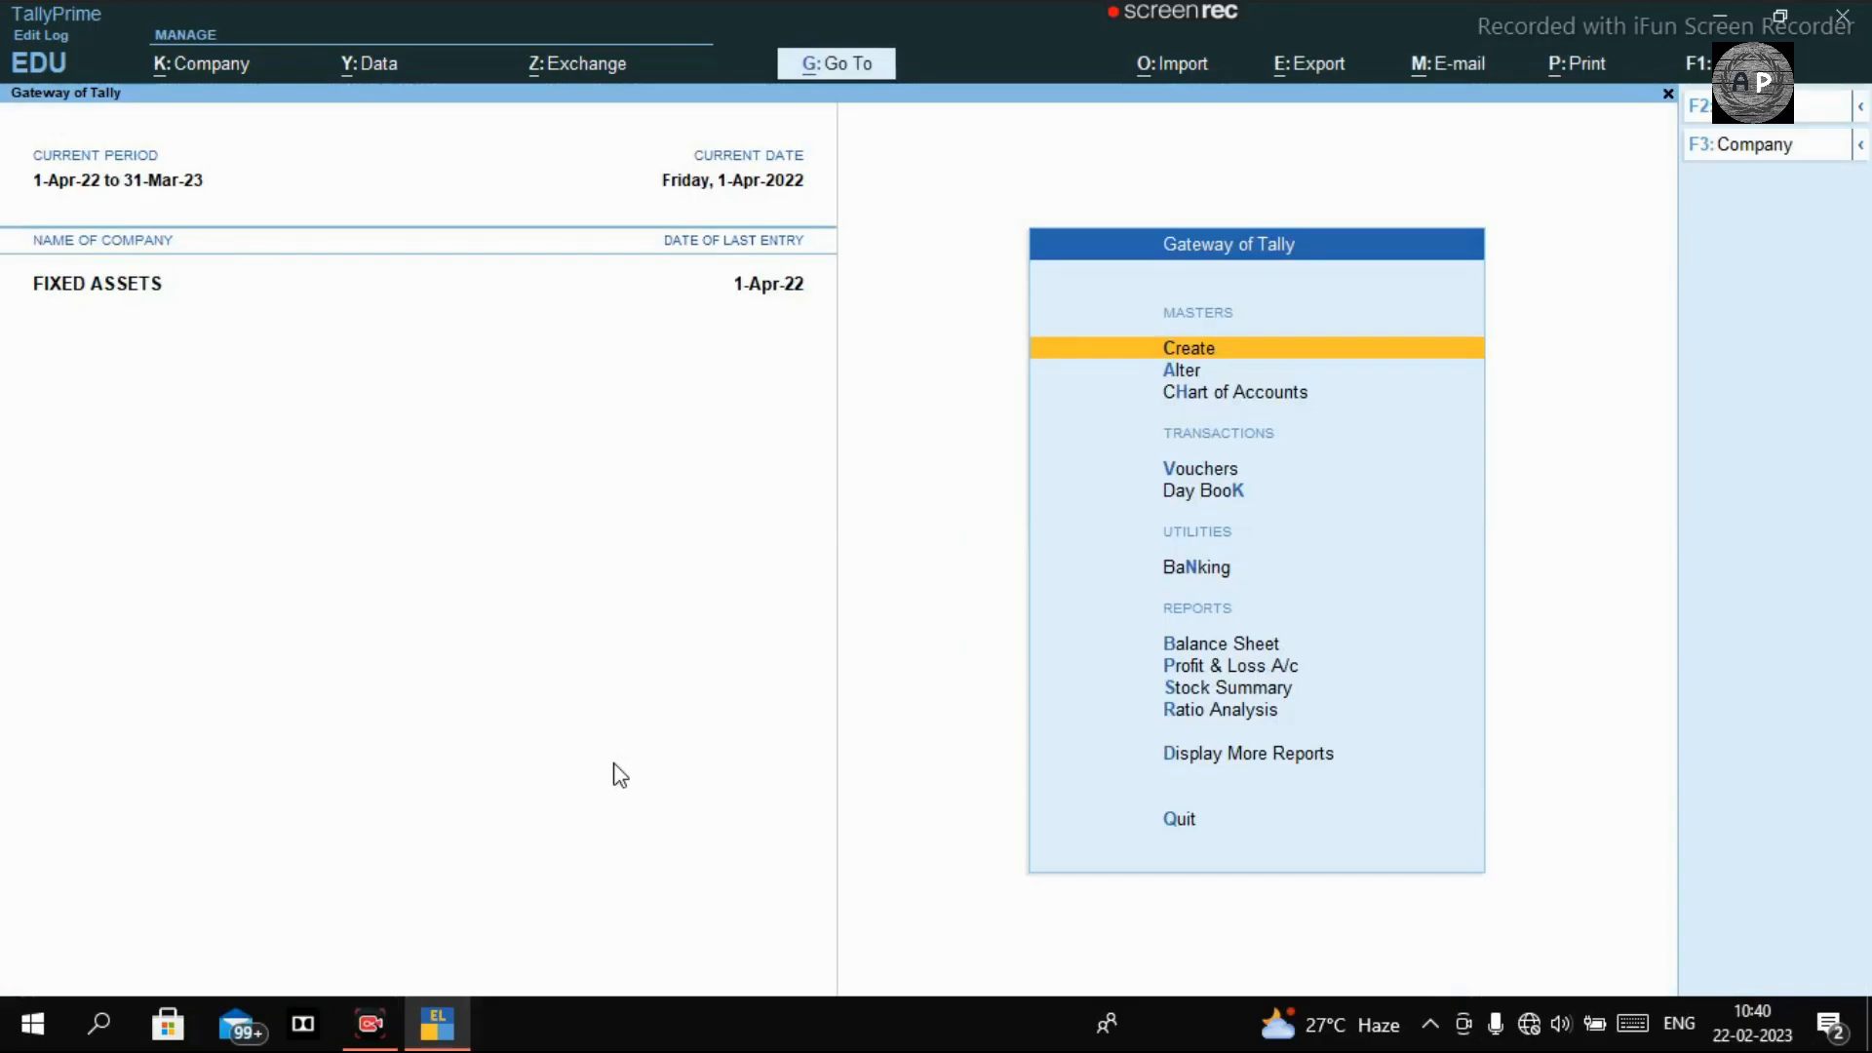
key(Down)
key(Return)
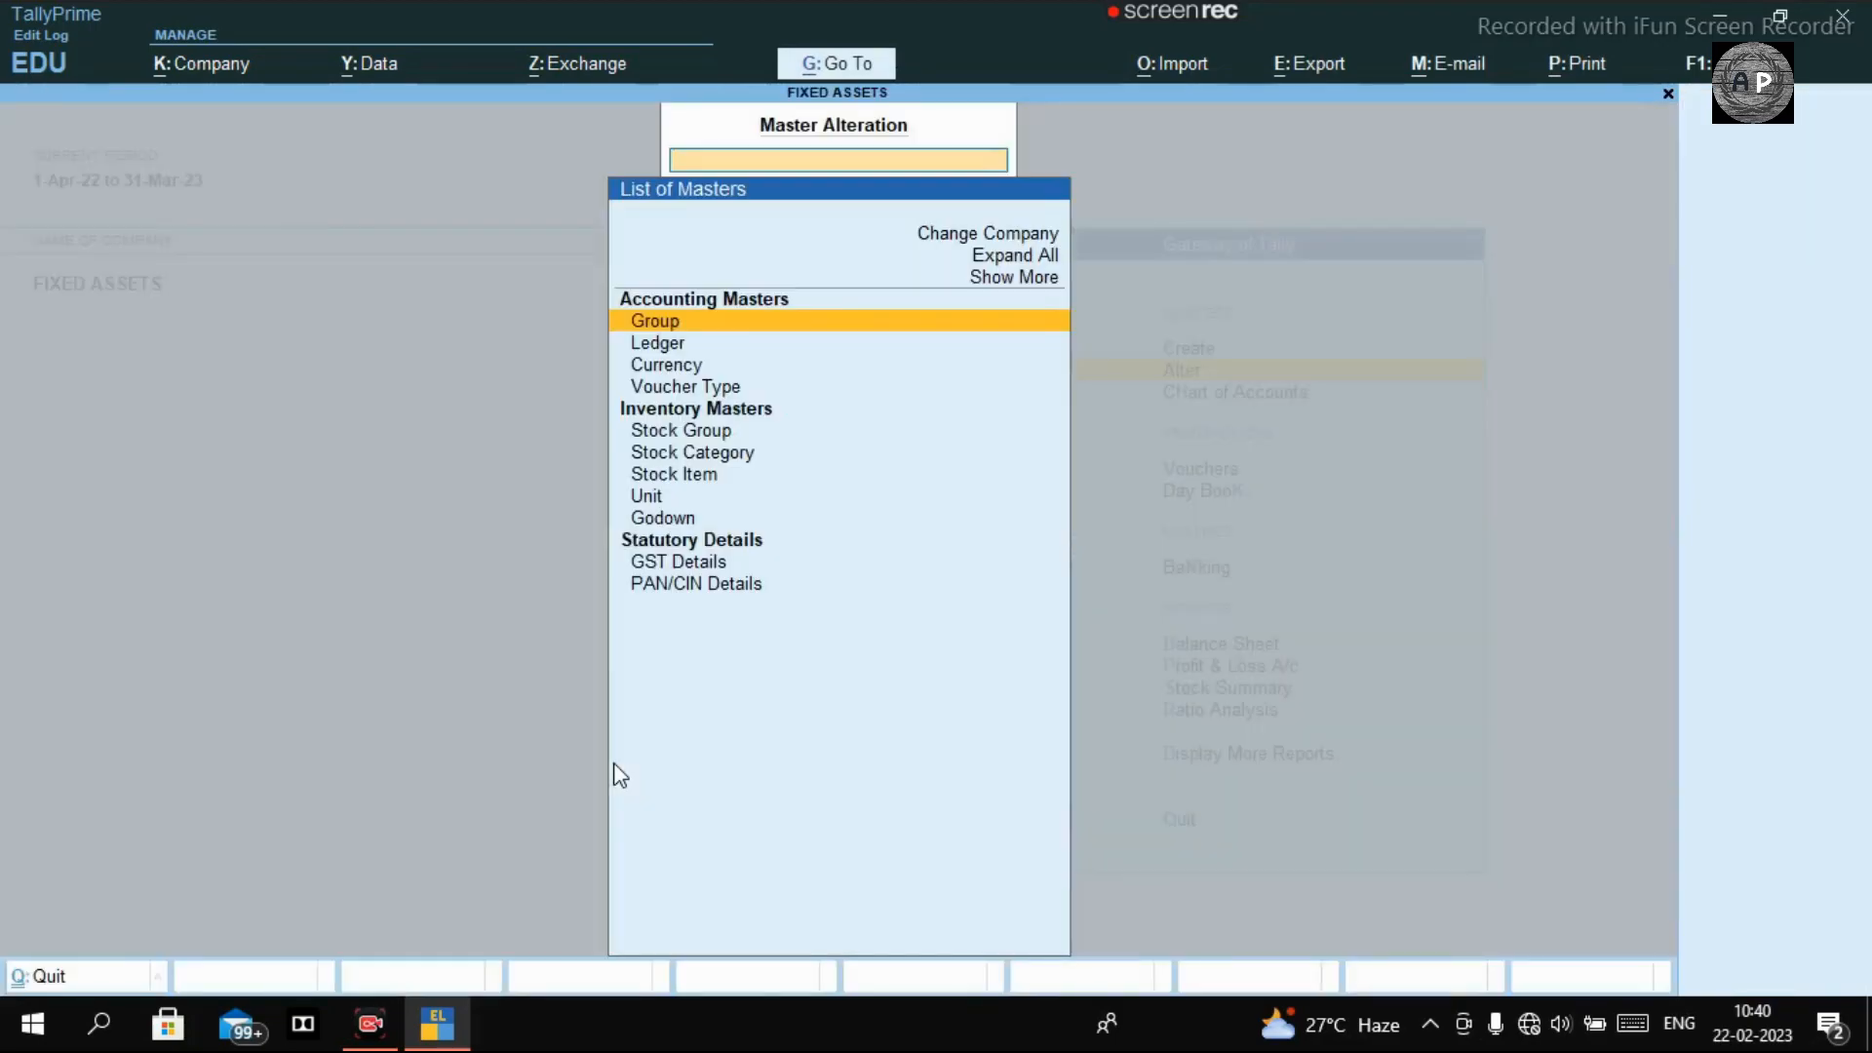
key(Down)
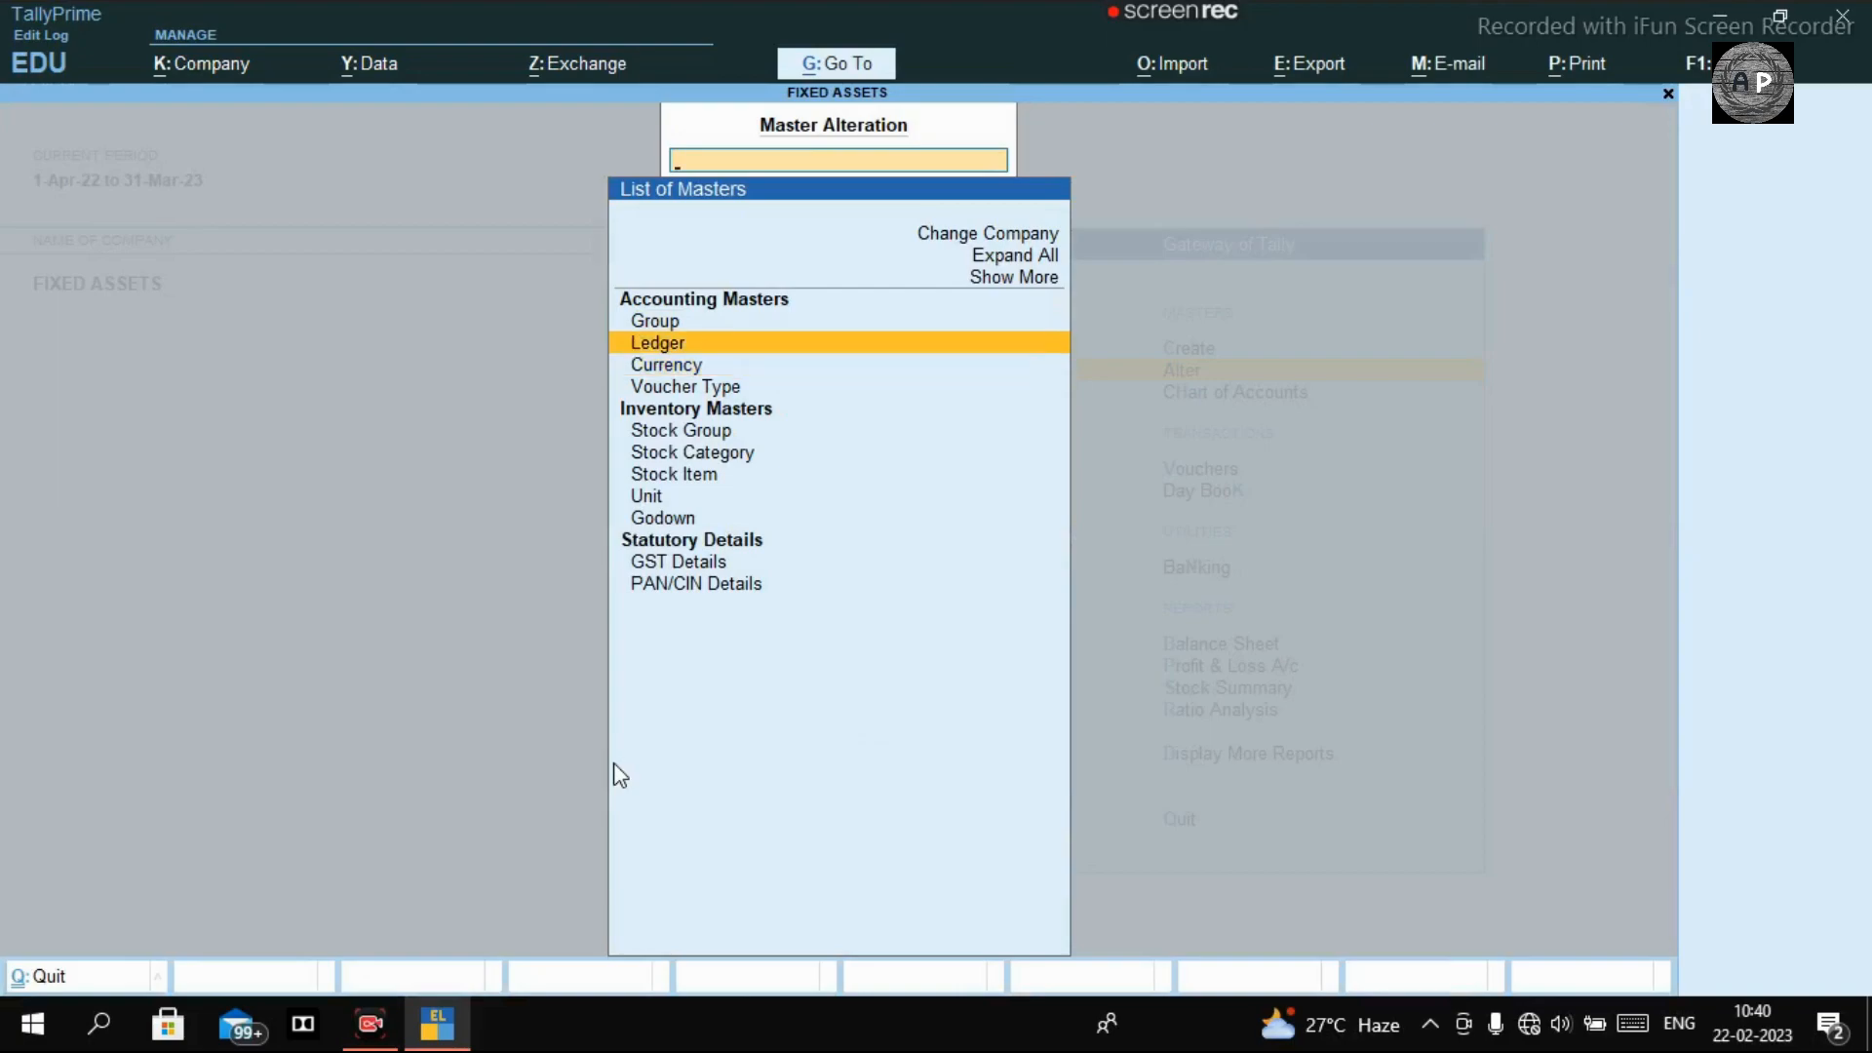
key(Return)
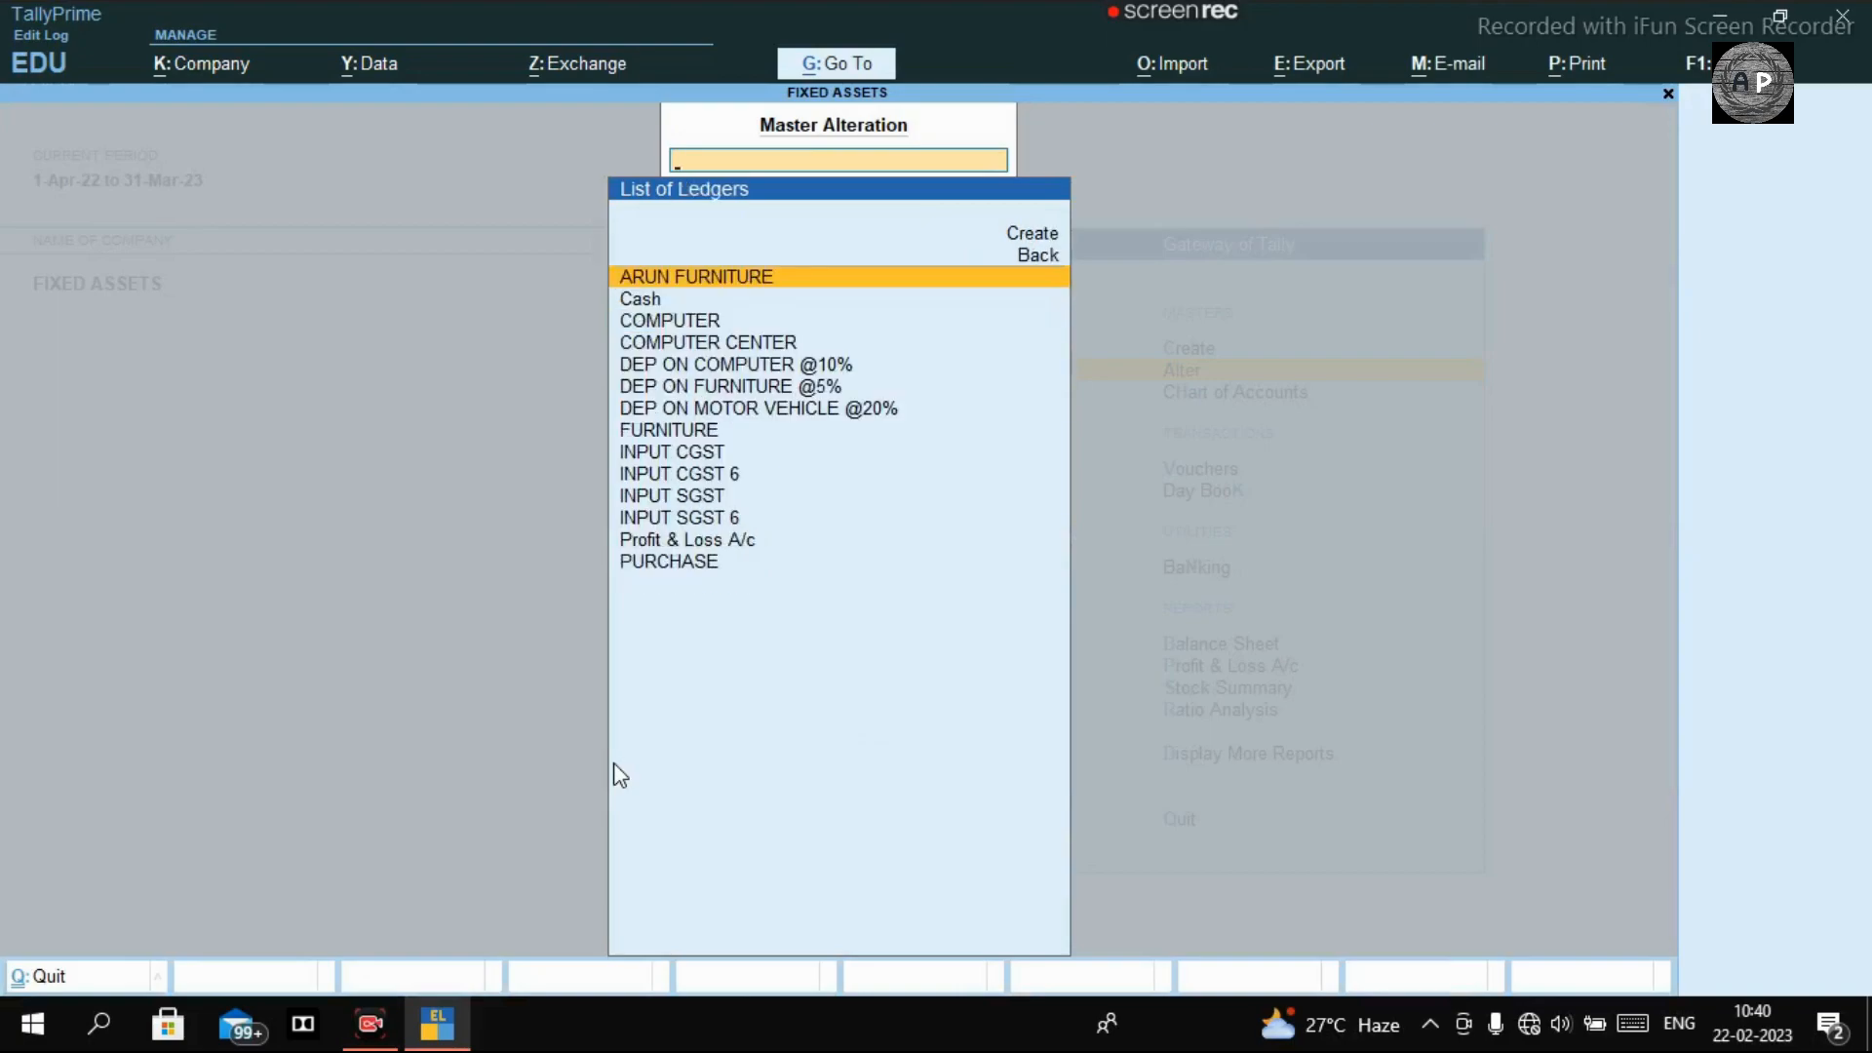
key(Down)
key(Down)
key(Down)
key(Down)
key(Down)
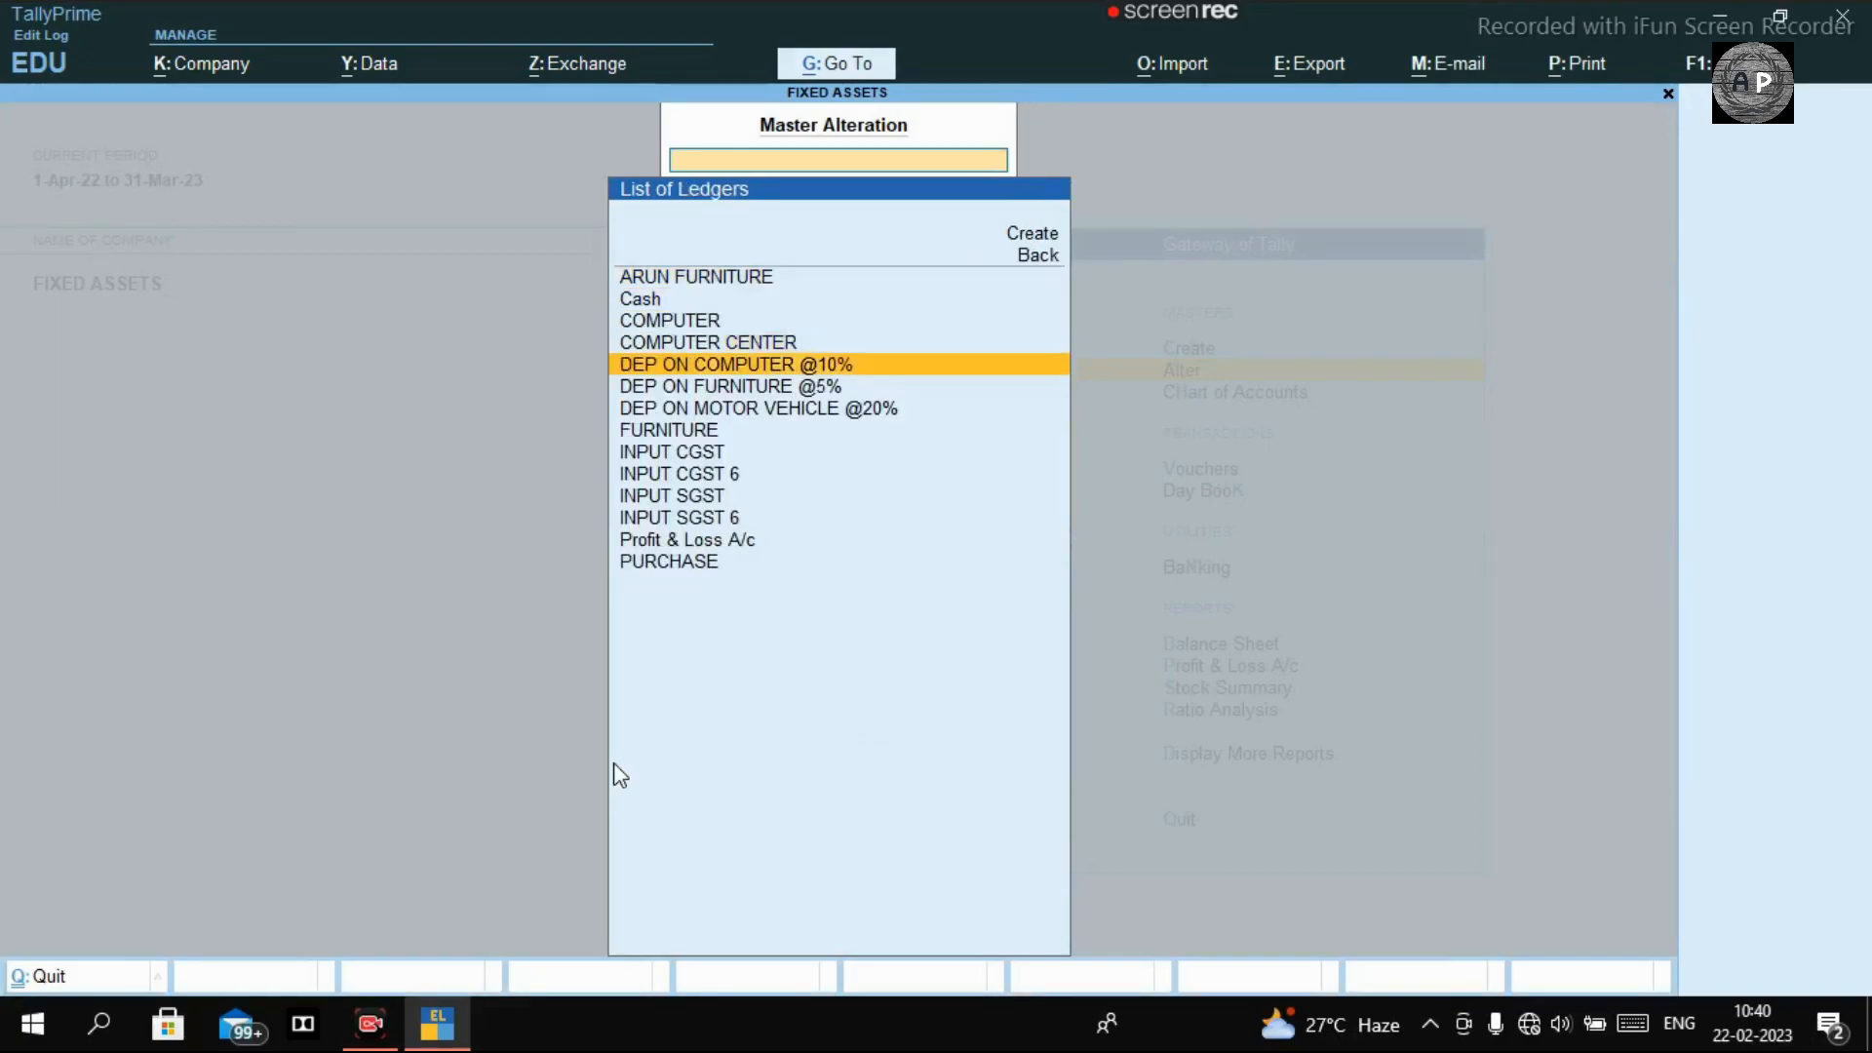
key(Down)
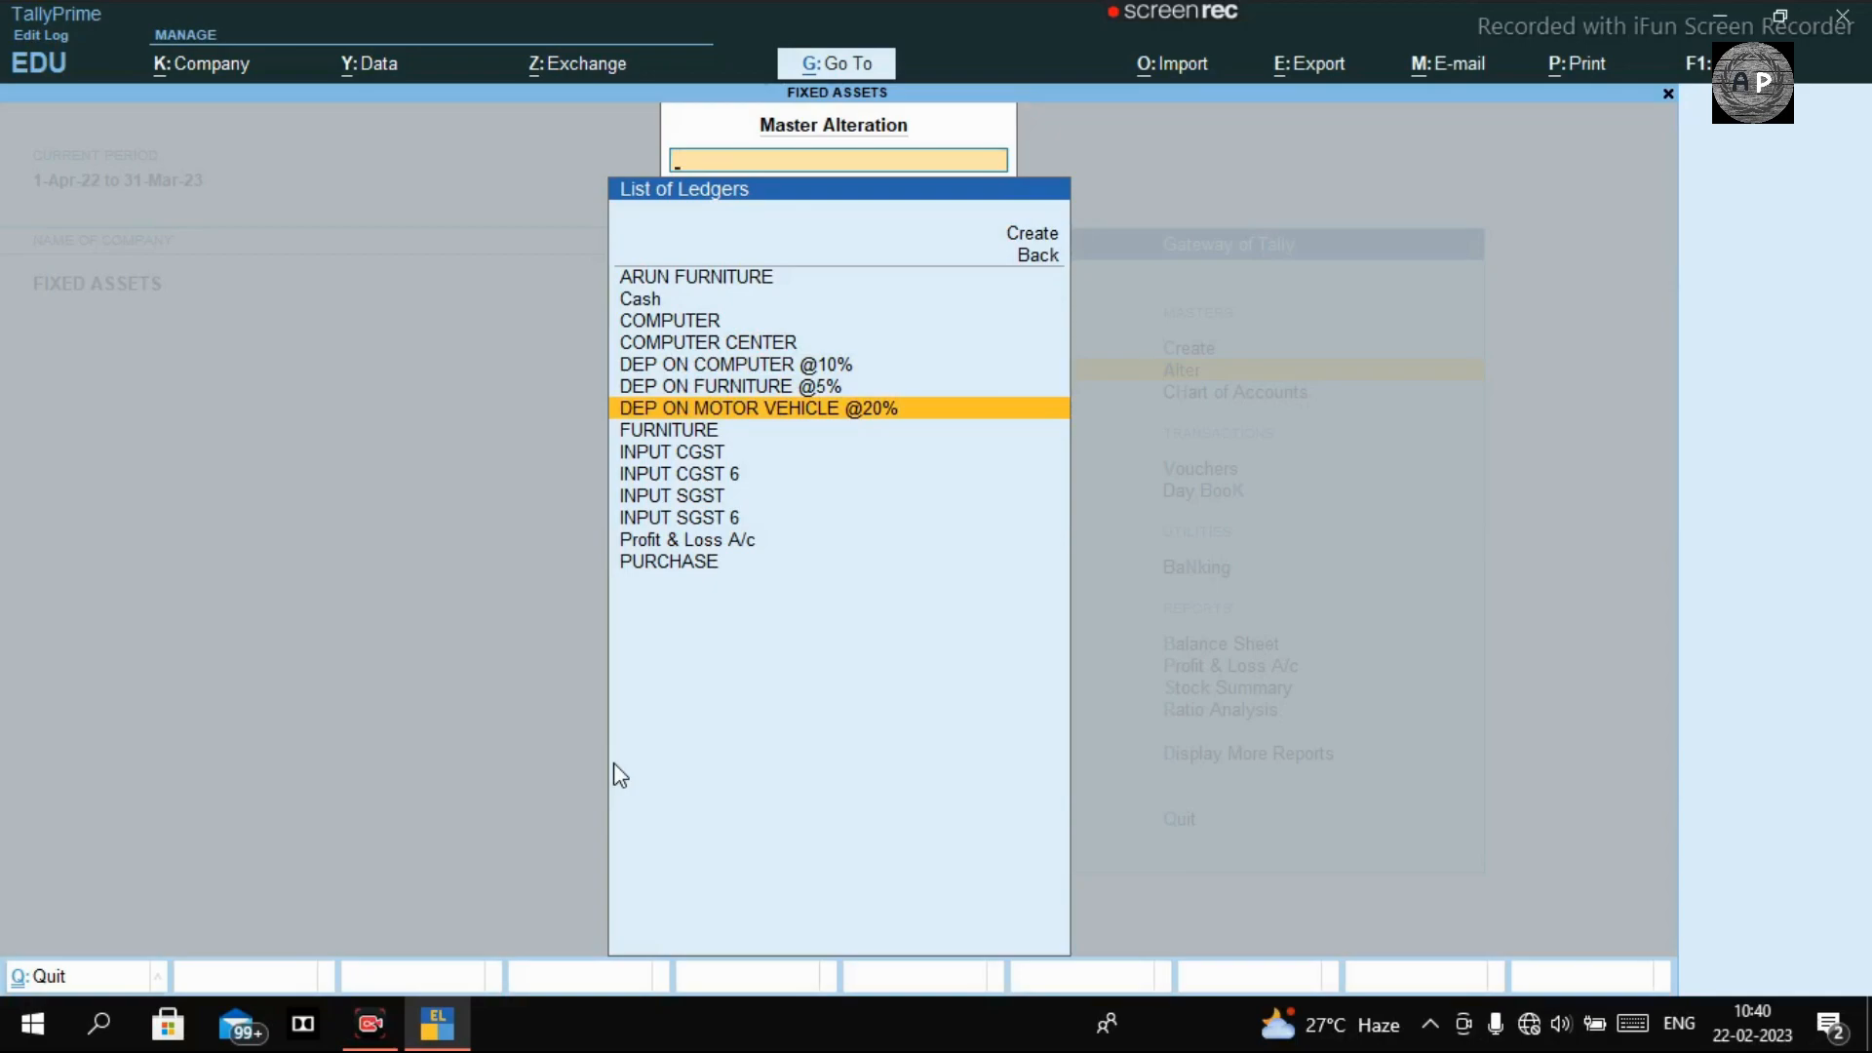
key(Up)
key(Up)
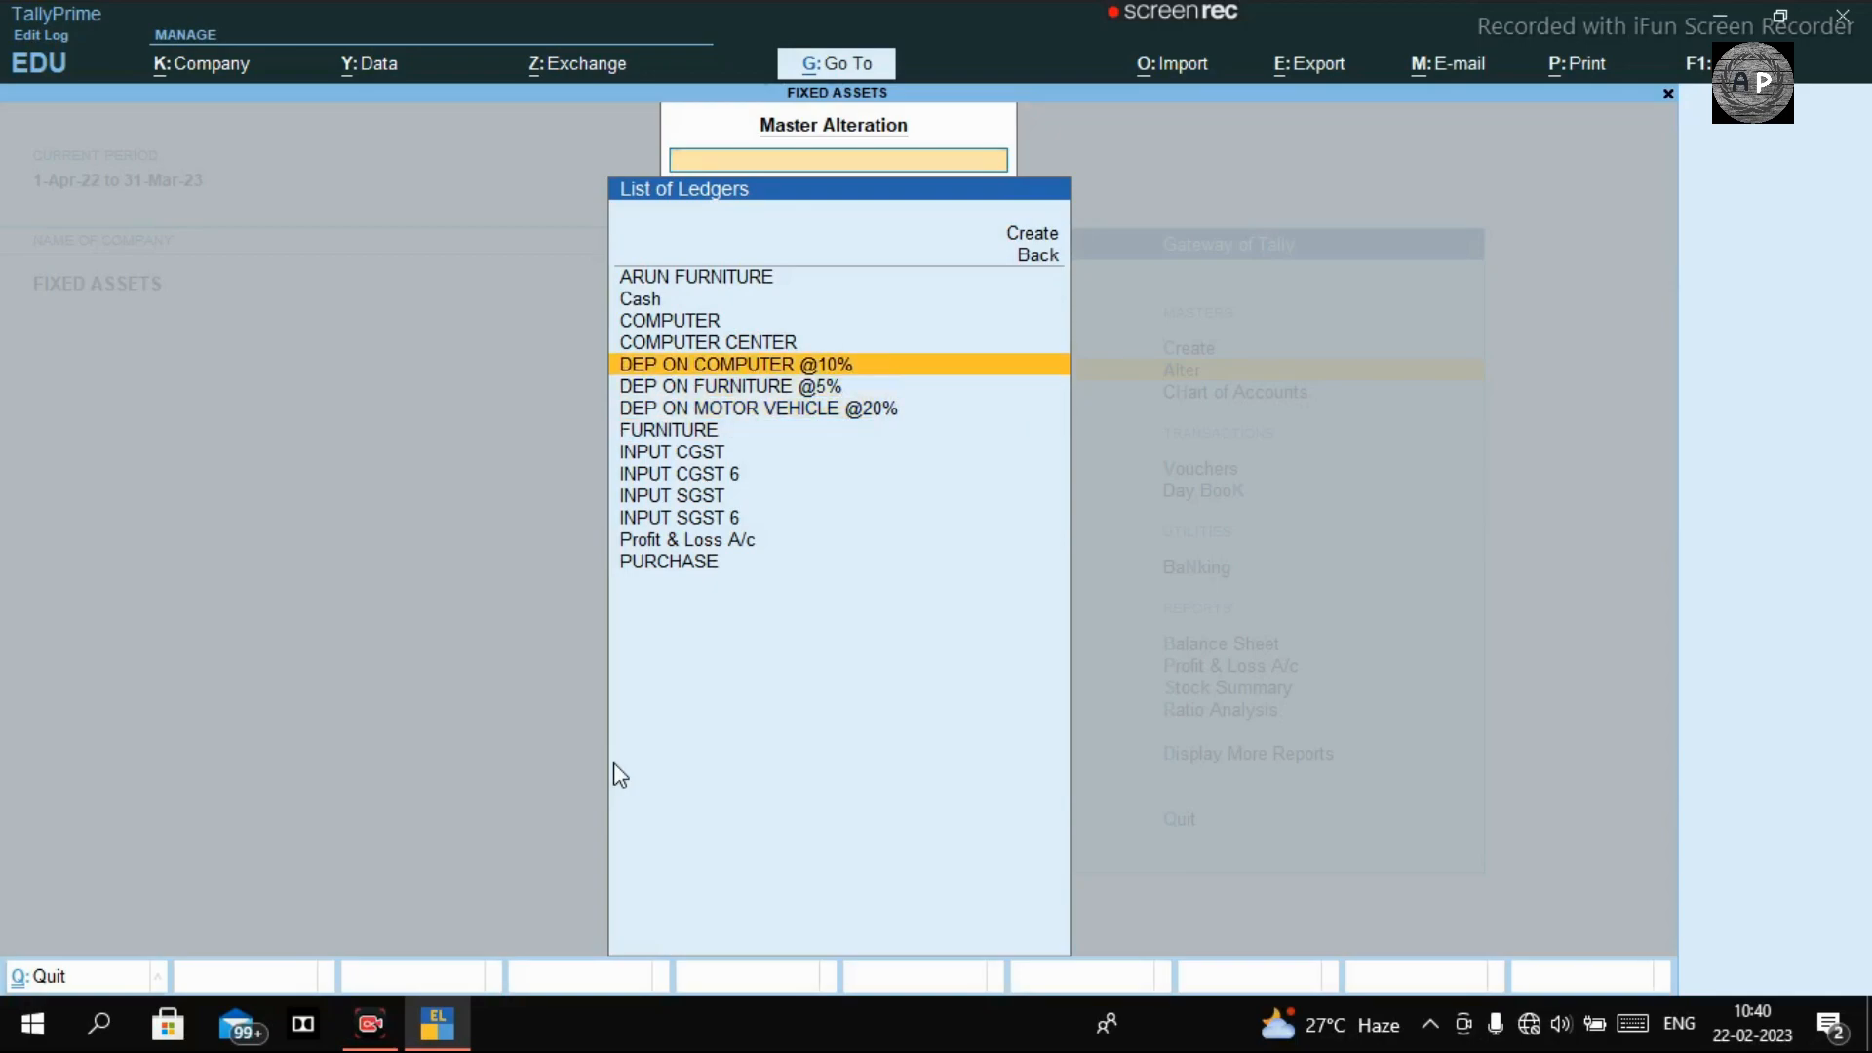
key(Return)
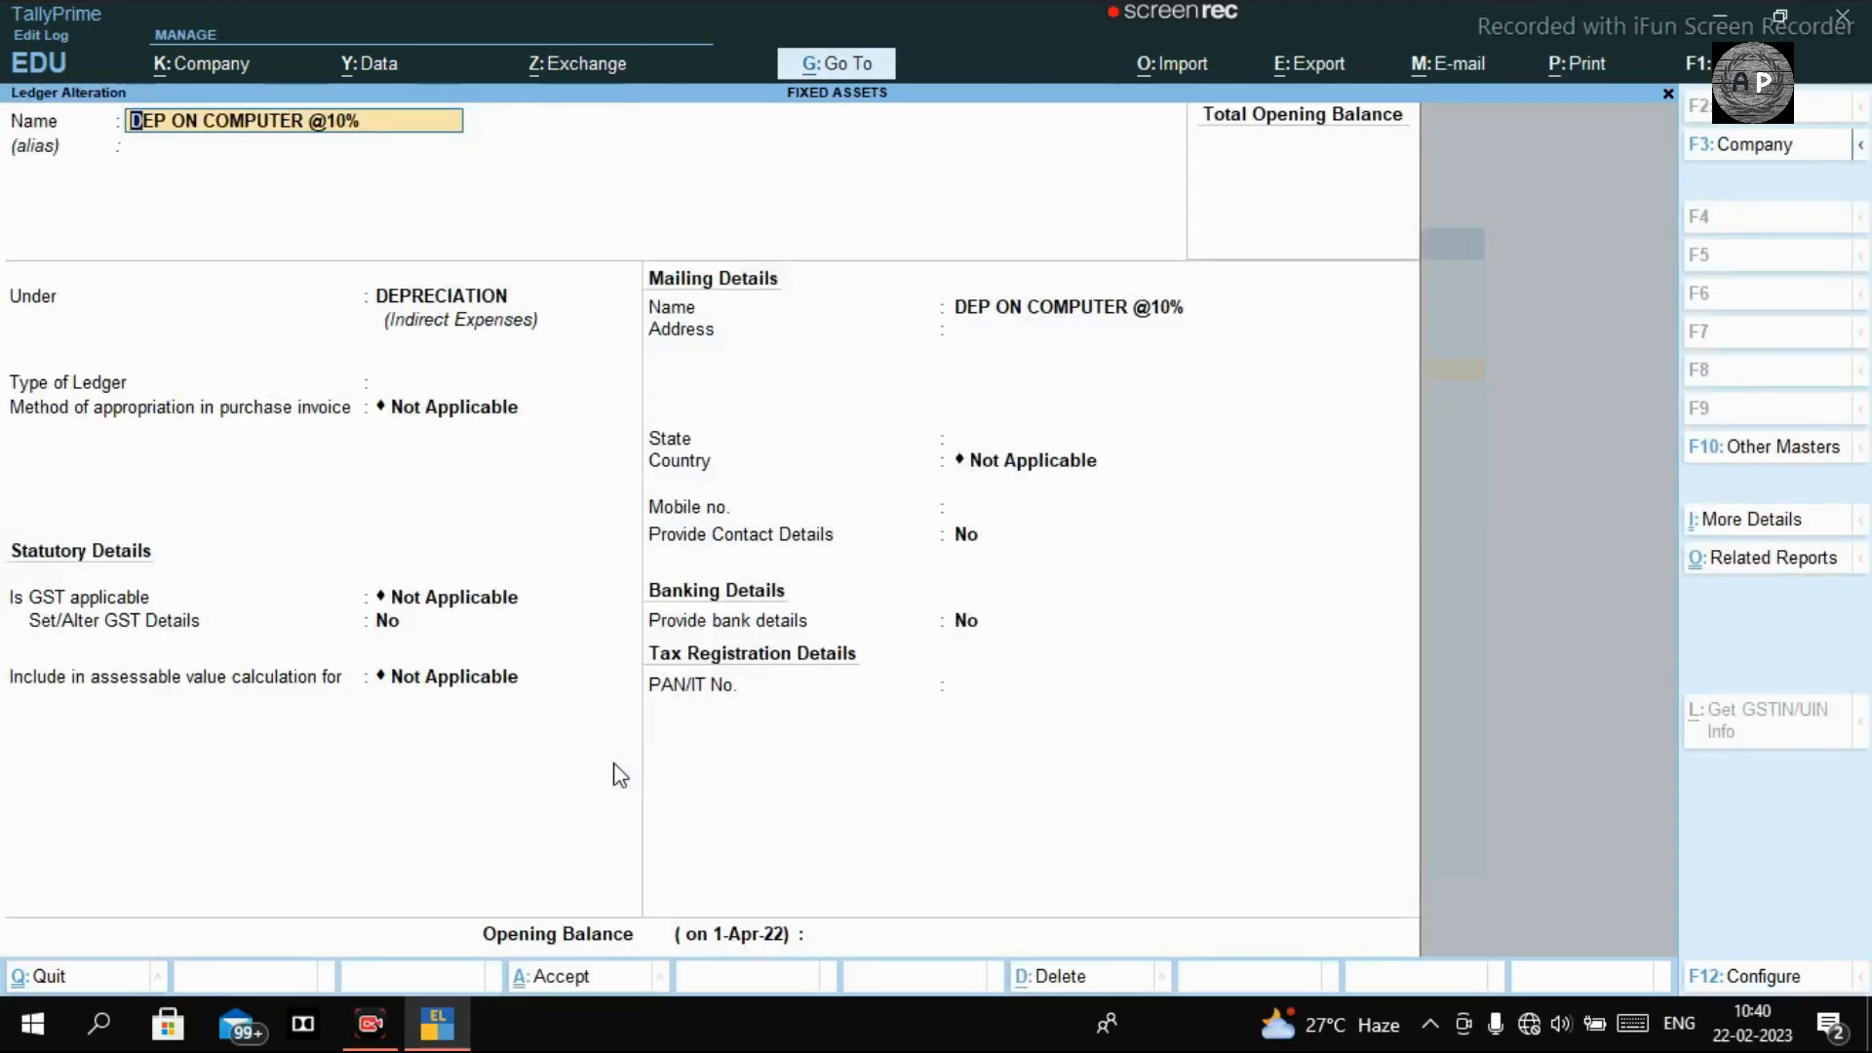
key(Return)
key(Return)
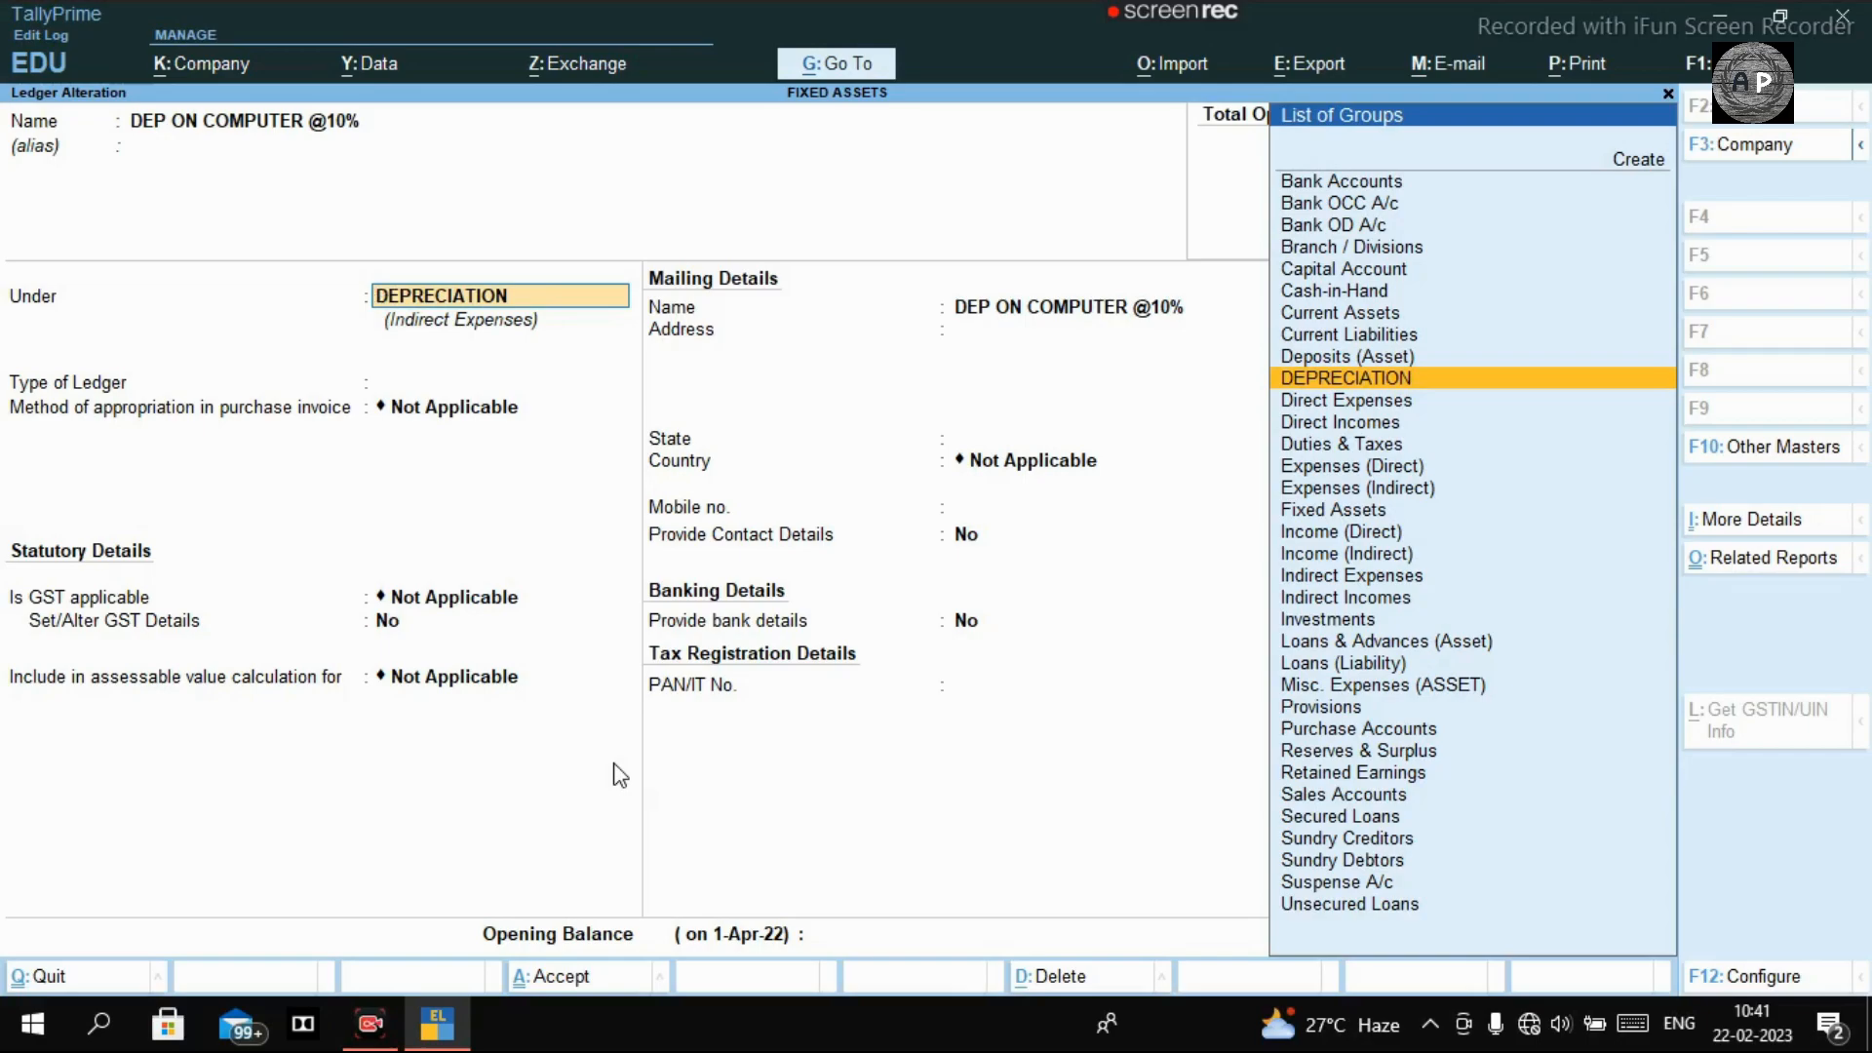
key(BackSpace)
key(Escape)
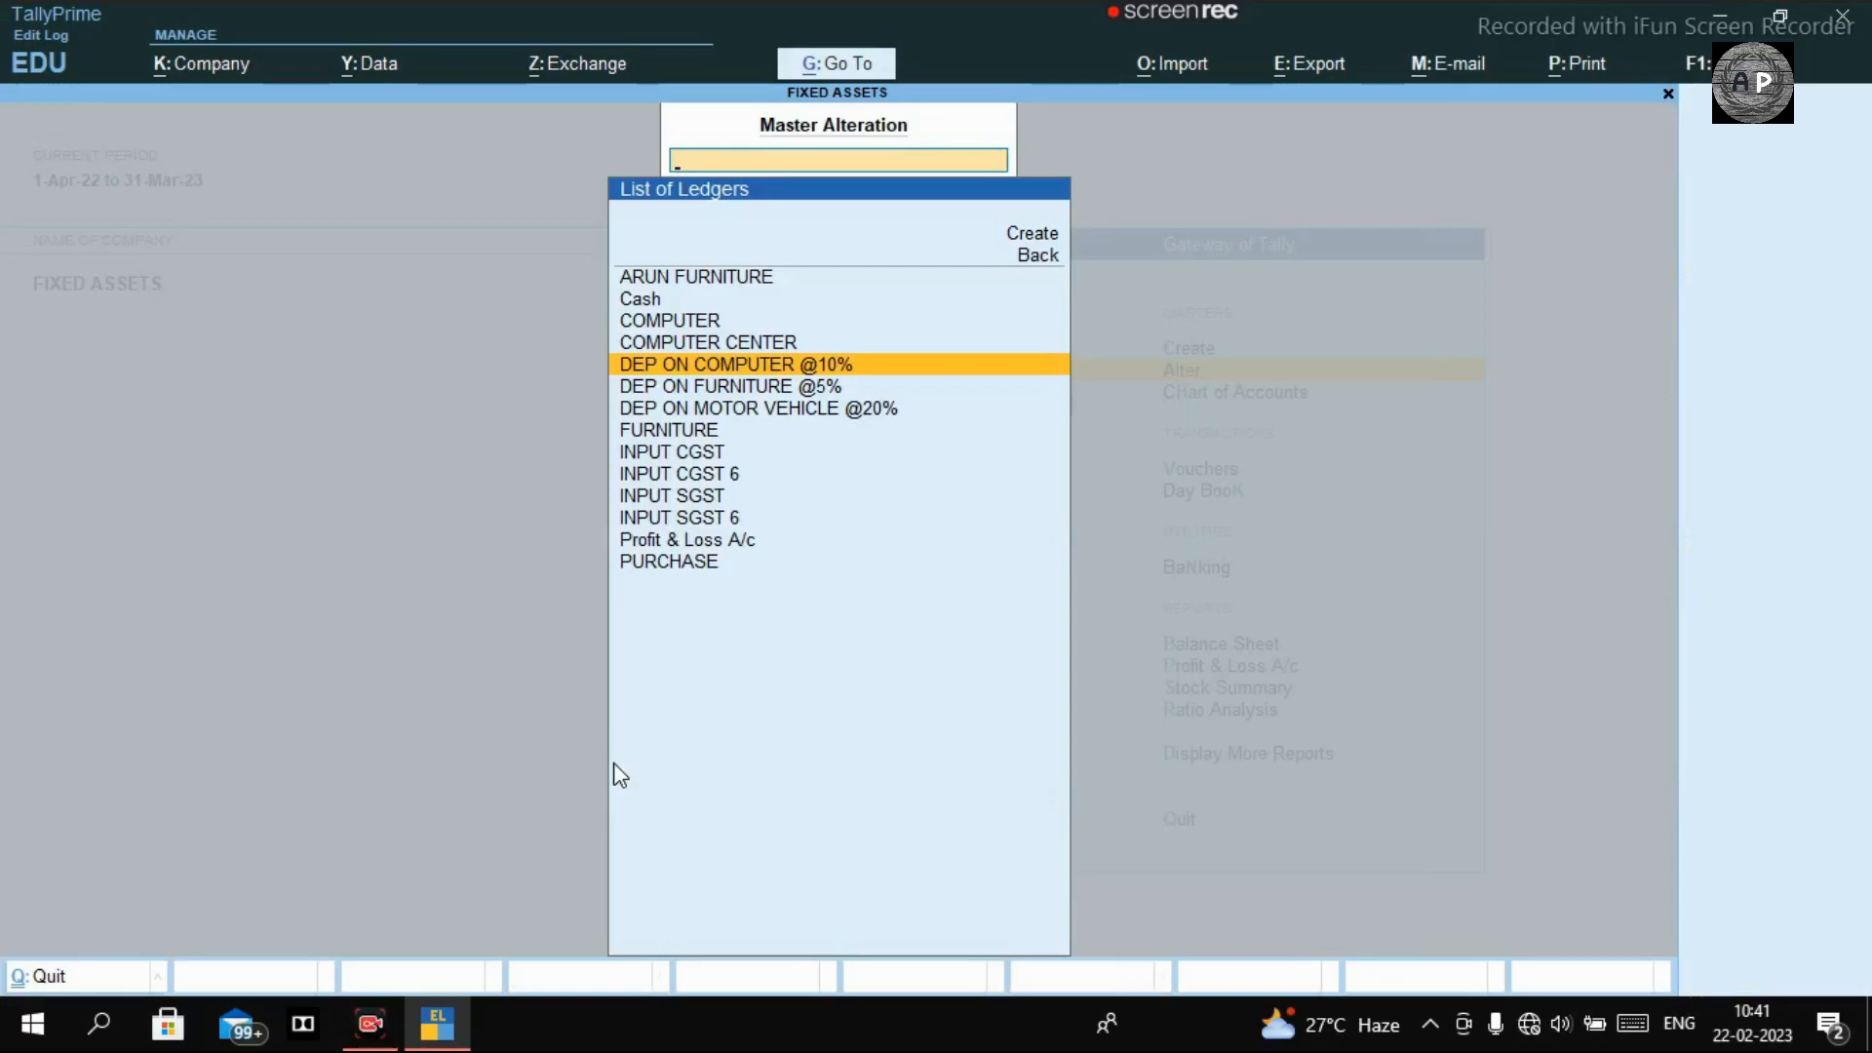
key(Down)
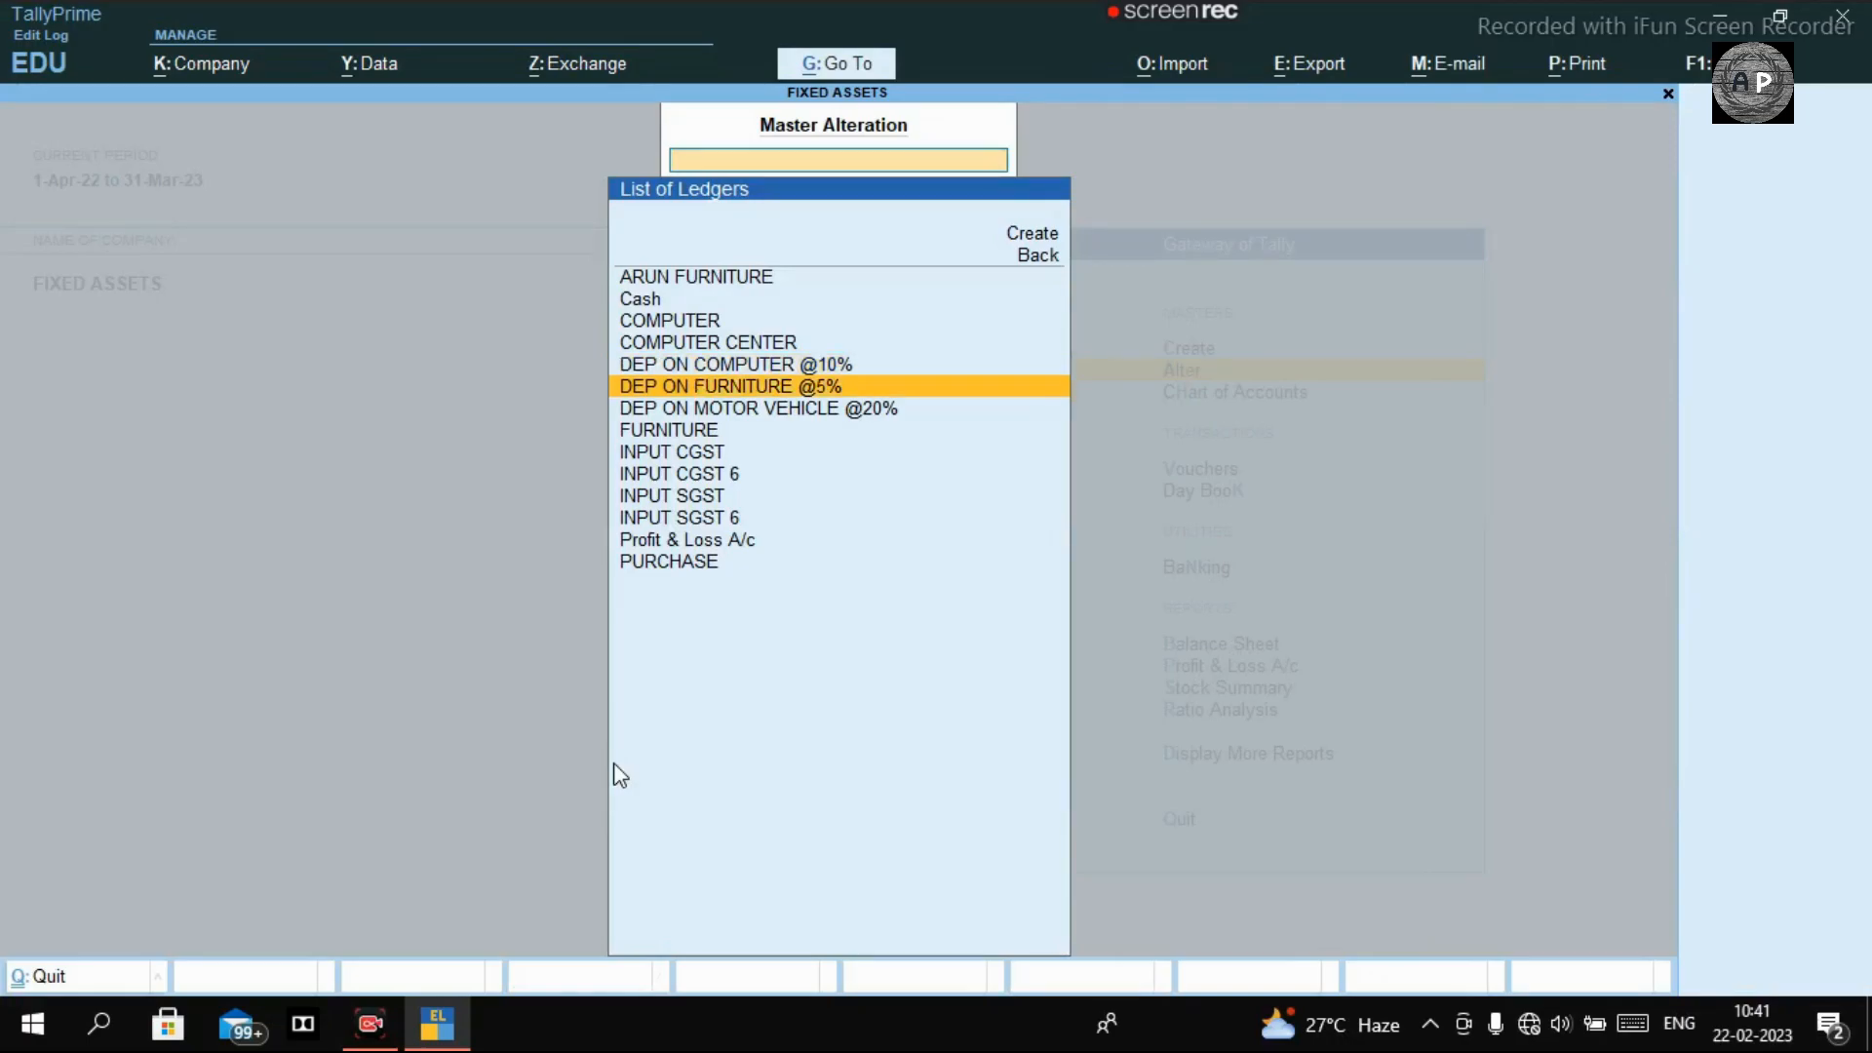
key(Return)
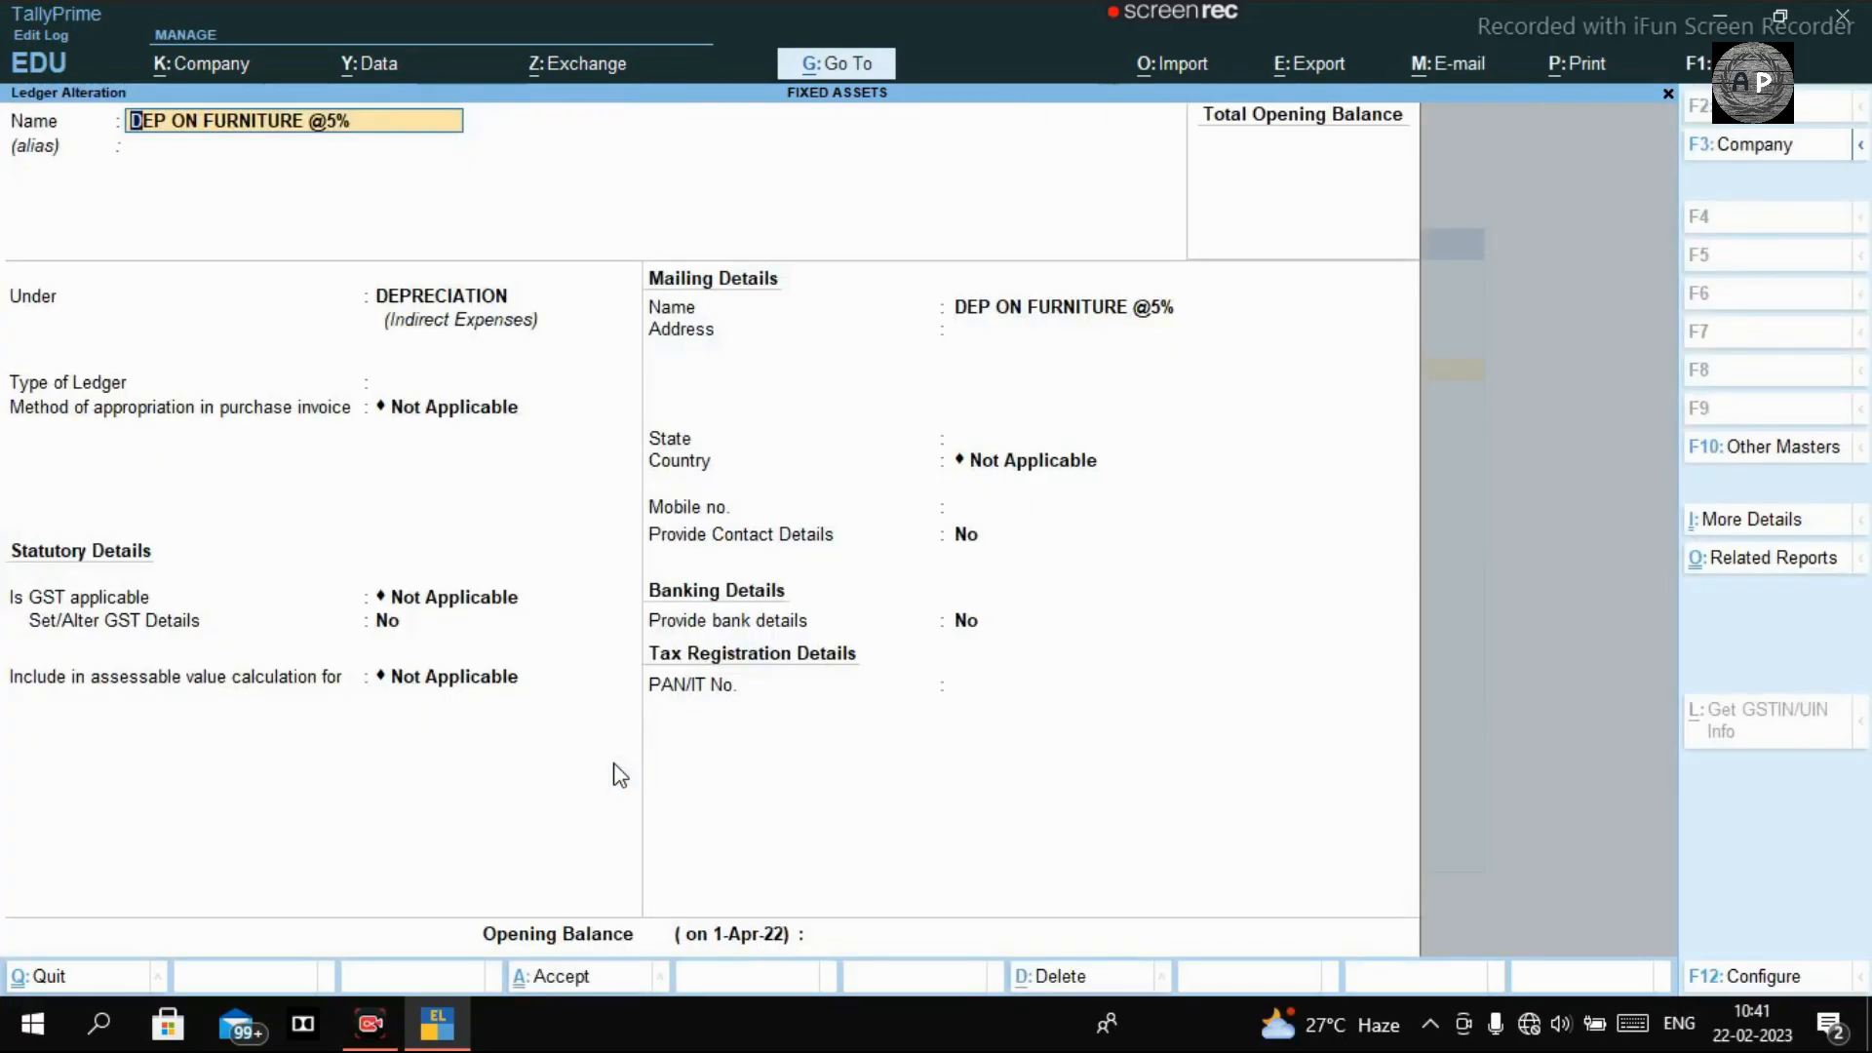
key(Escape)
key(Down)
key(Return)
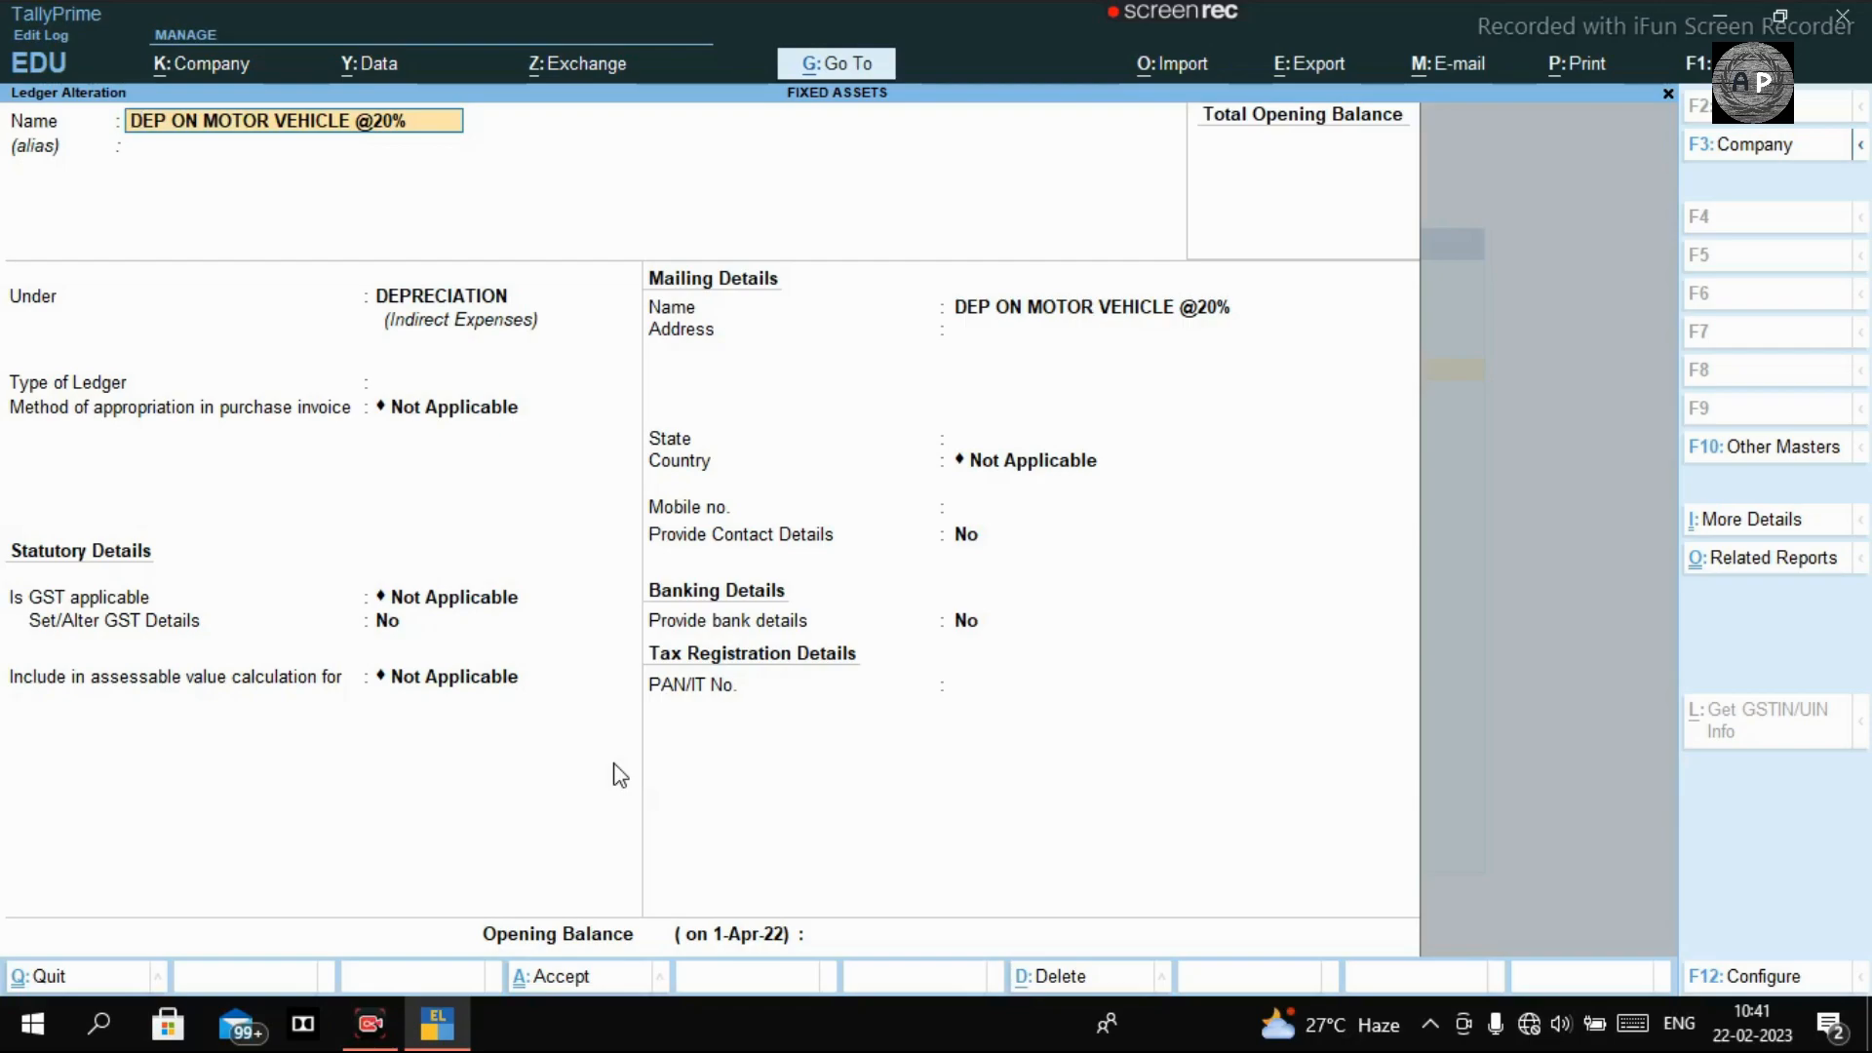
key(BackSpace)
key(Escape)
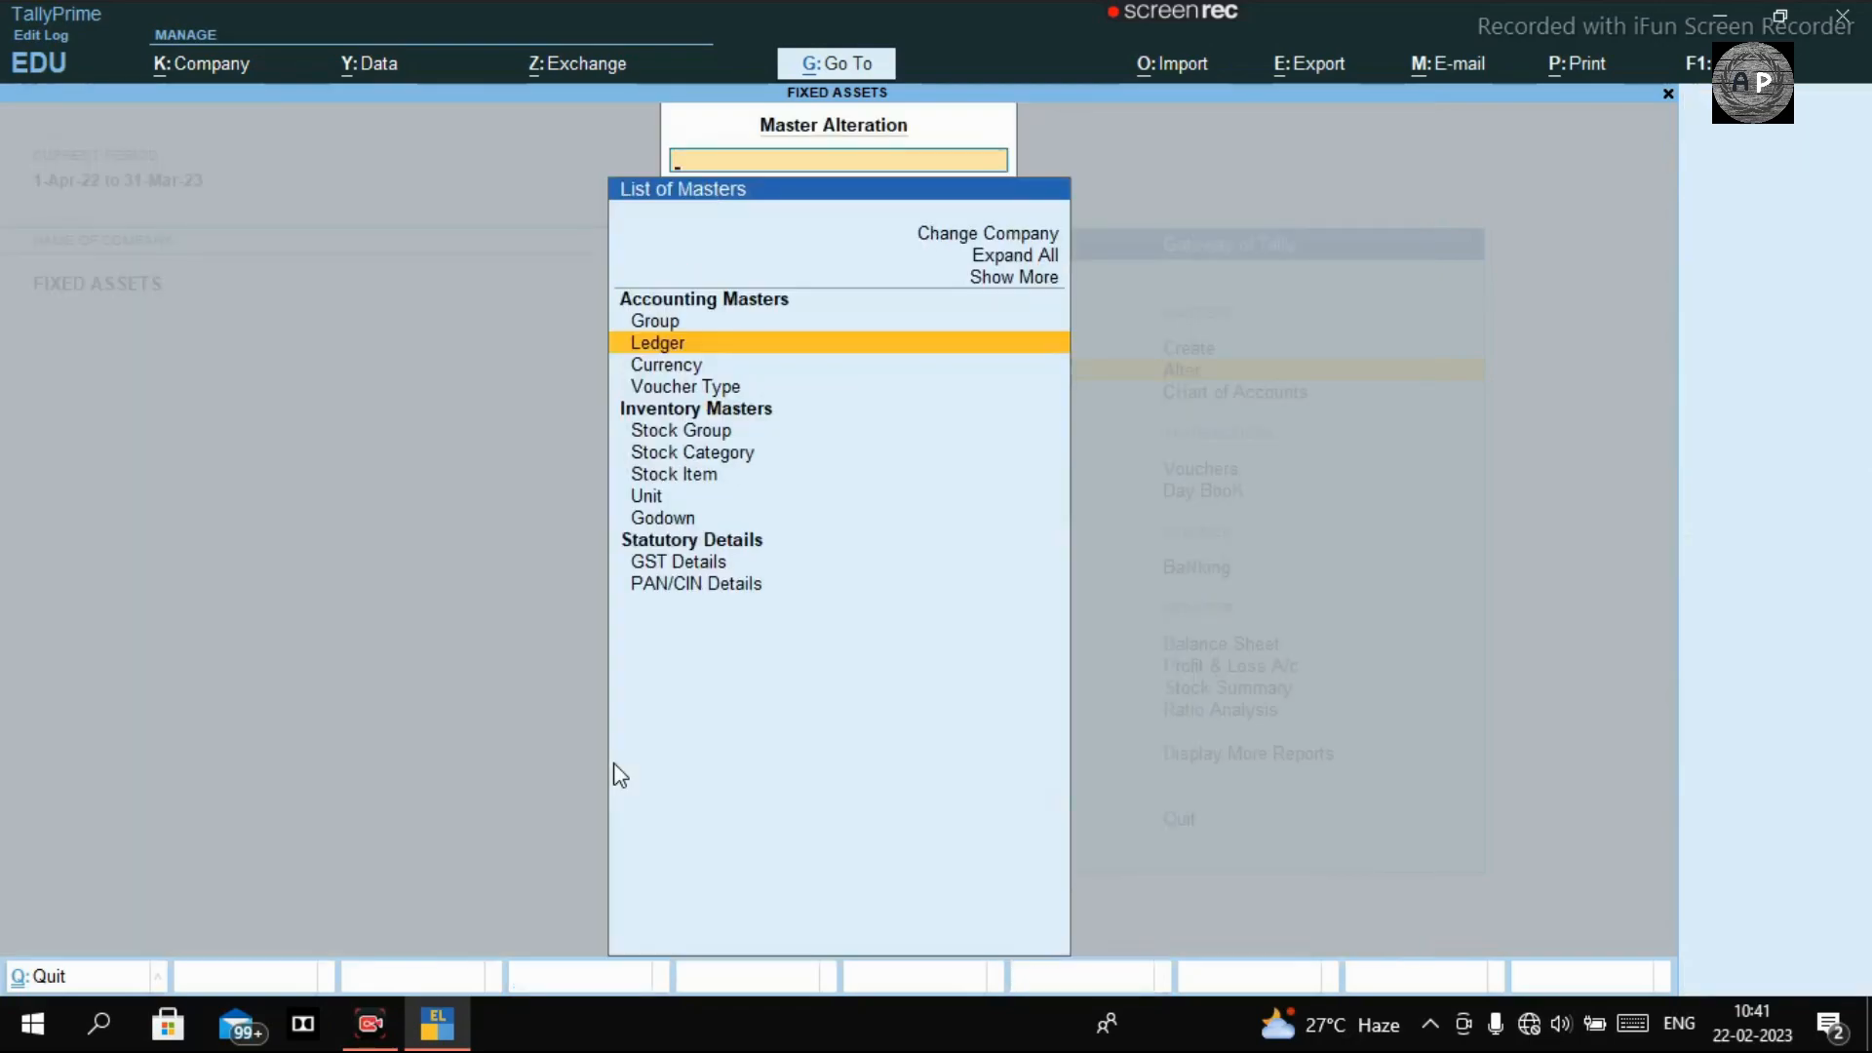
Look through the list of existing ledgers, examining the depreciation, asset and input GST entries, and return to the Gateway of Tally.
key(Return)
key(Down)
key(Down)
key(Up)
key(Up)
key(Down)
key(Down)
key(Down)
key(Down)
key(Down)
key(Down)
key(Down)
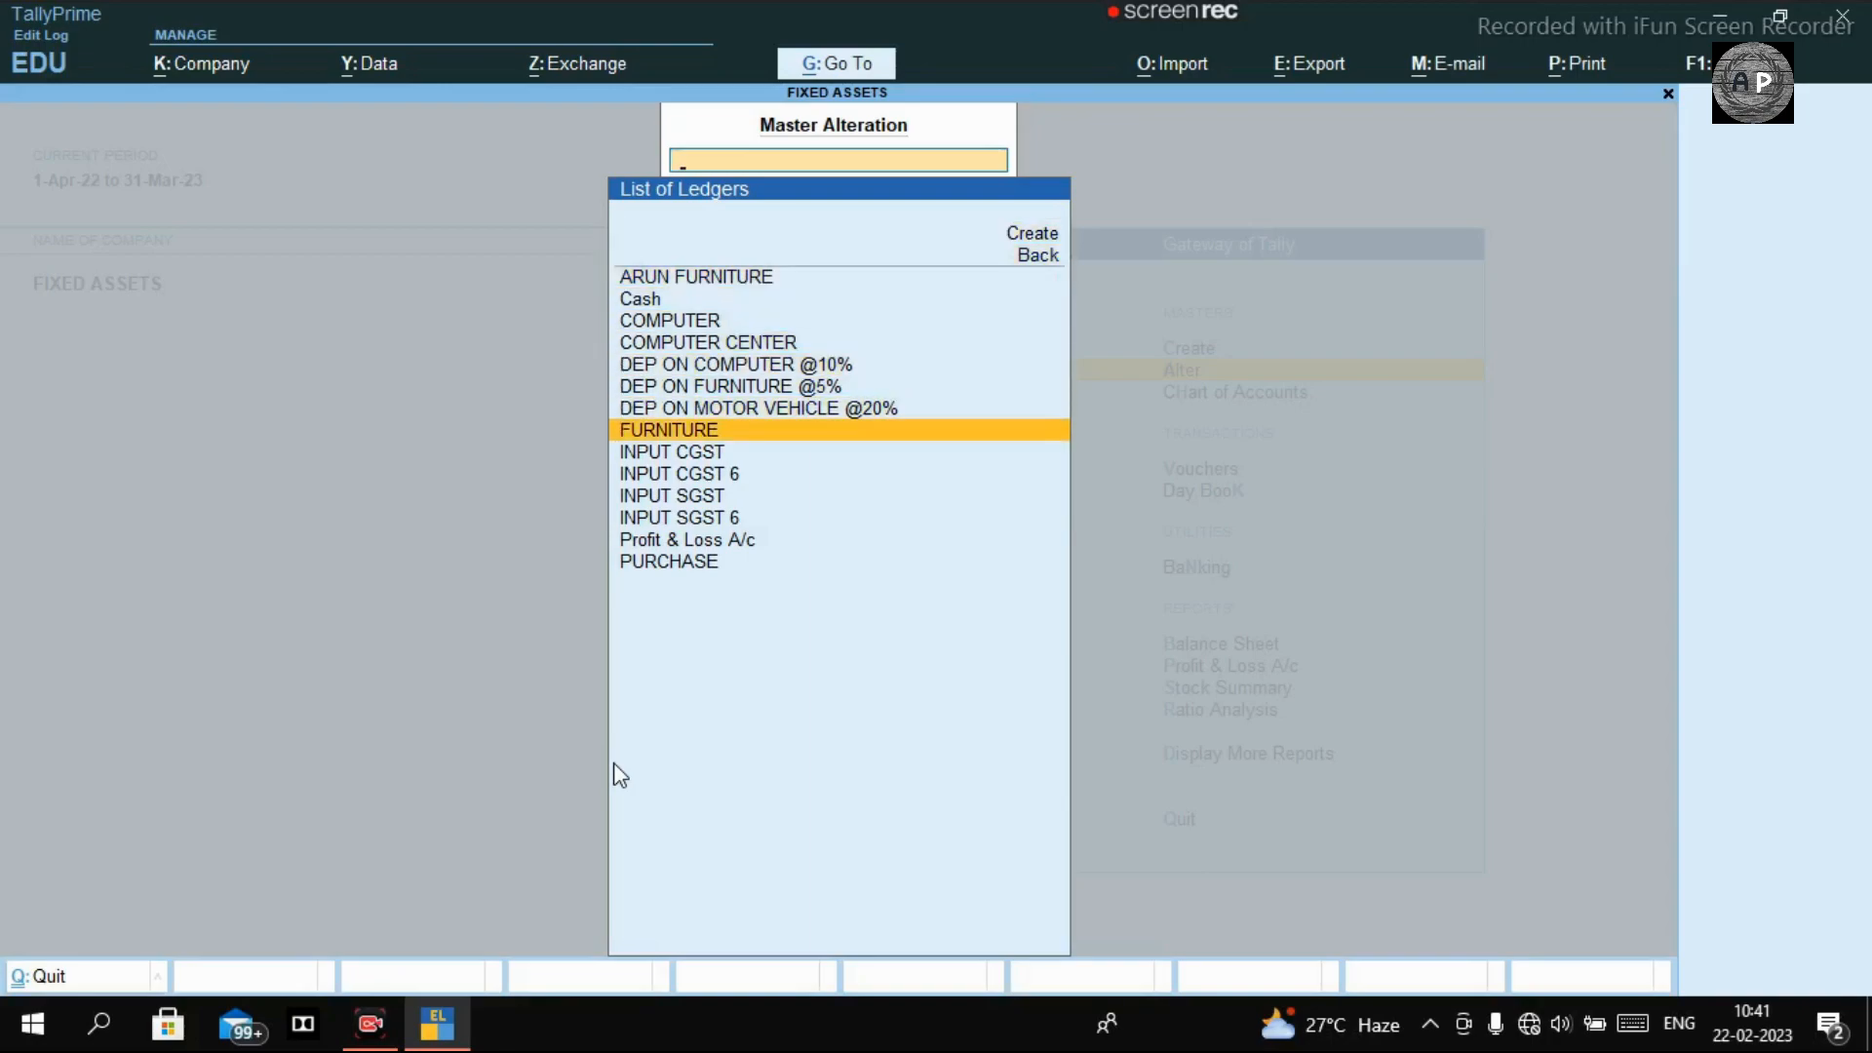
key(Up)
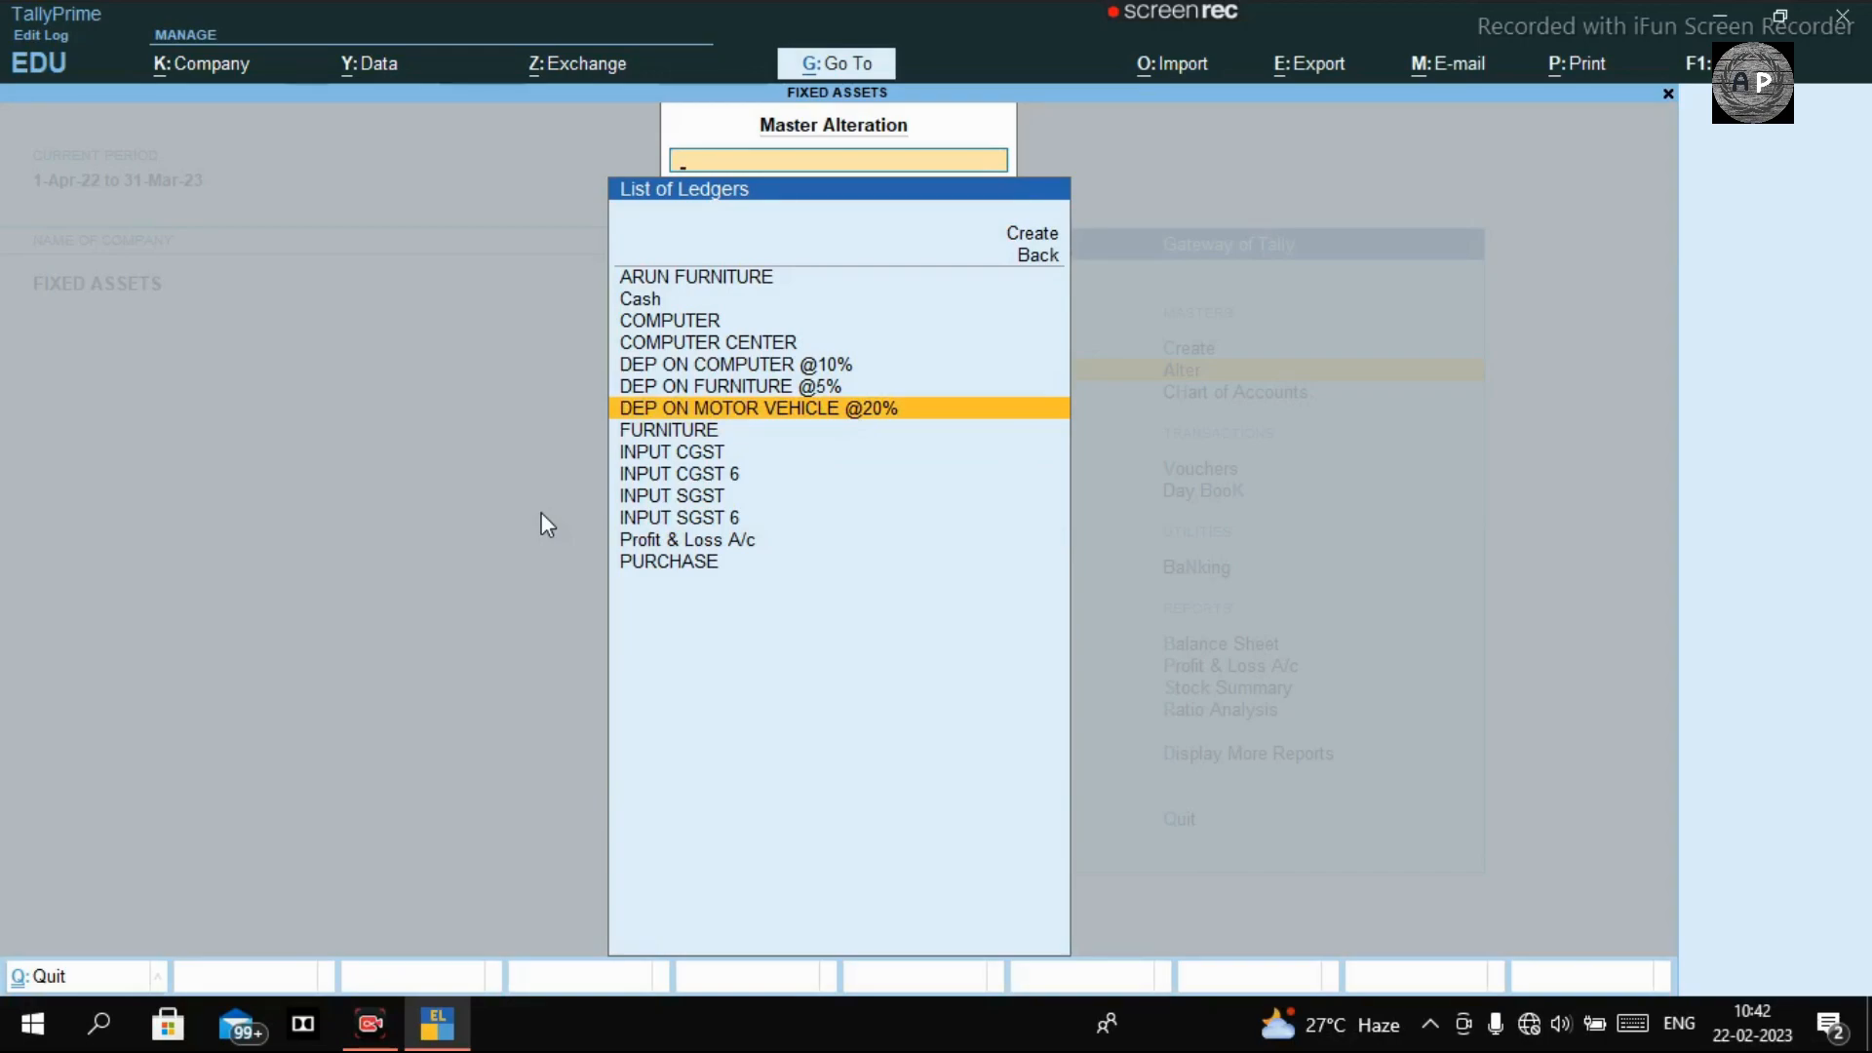
key(Down)
key(Down)
key(Down)
key(Down)
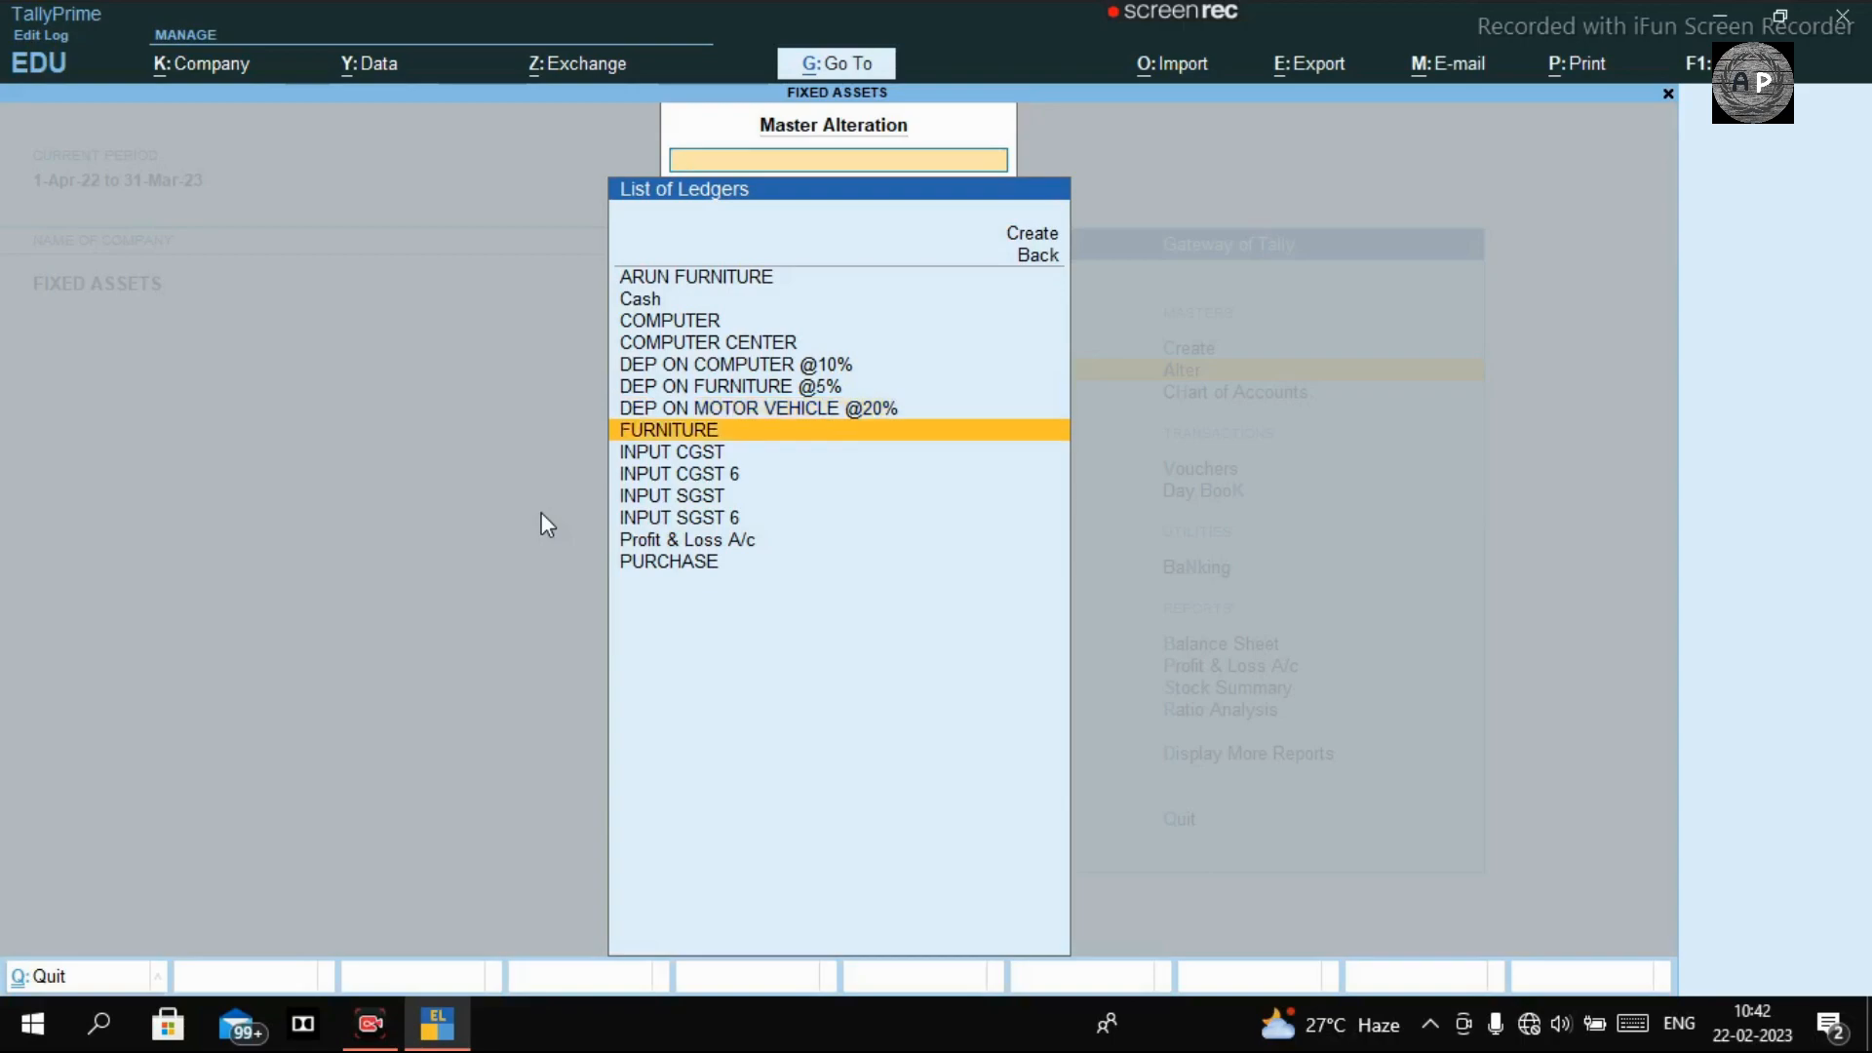
key(Up)
key(Up)
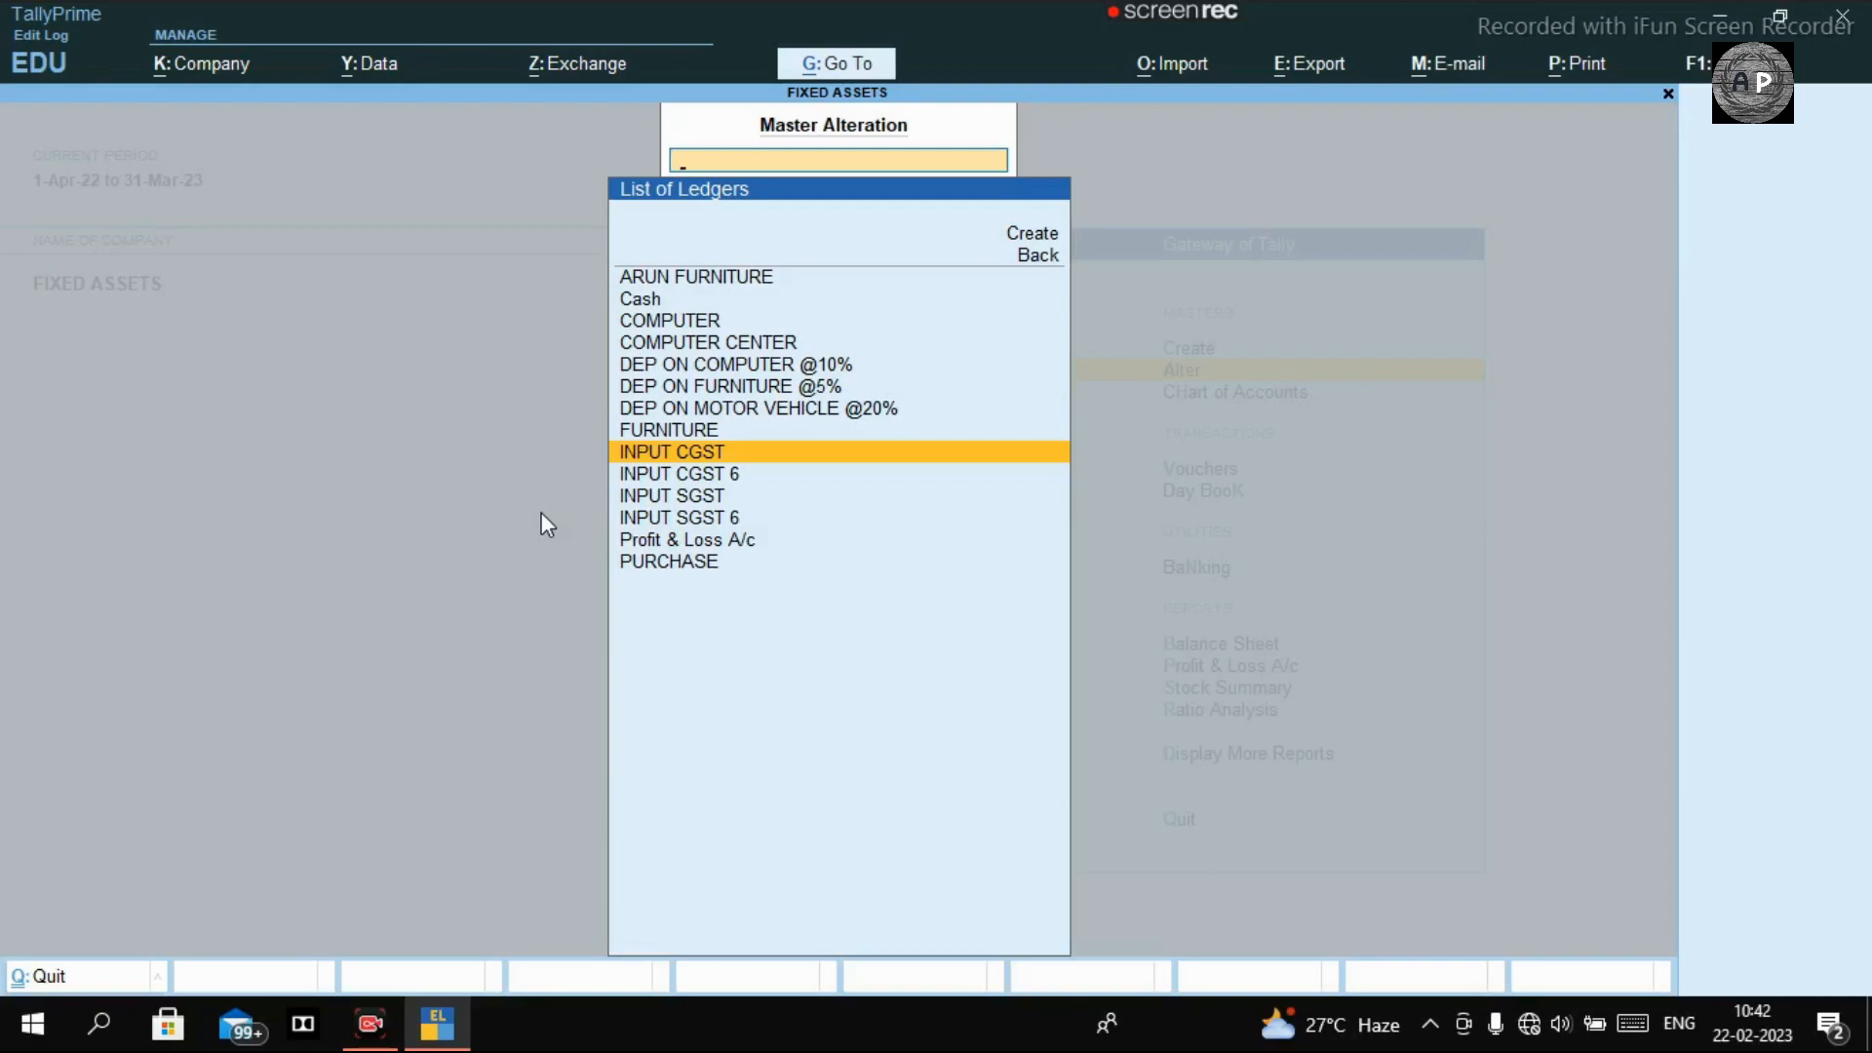
key(Up)
key(Up)
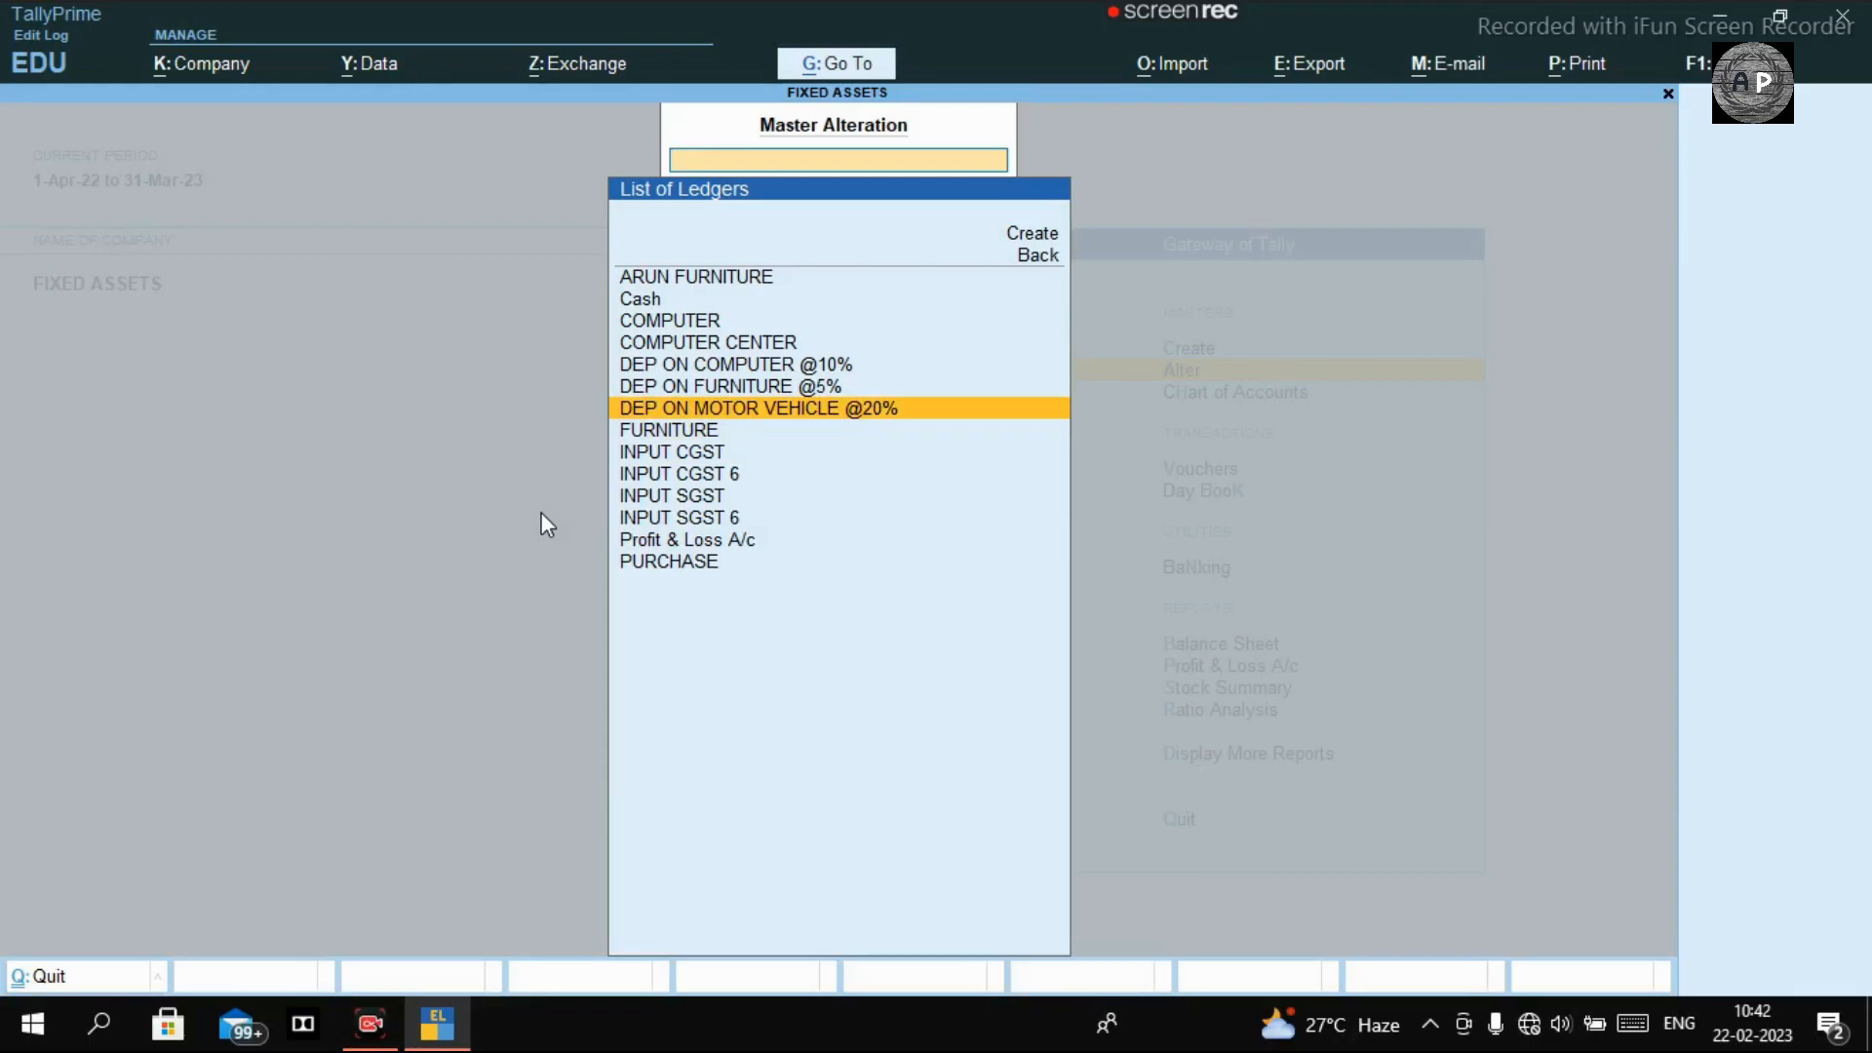
key(Home)
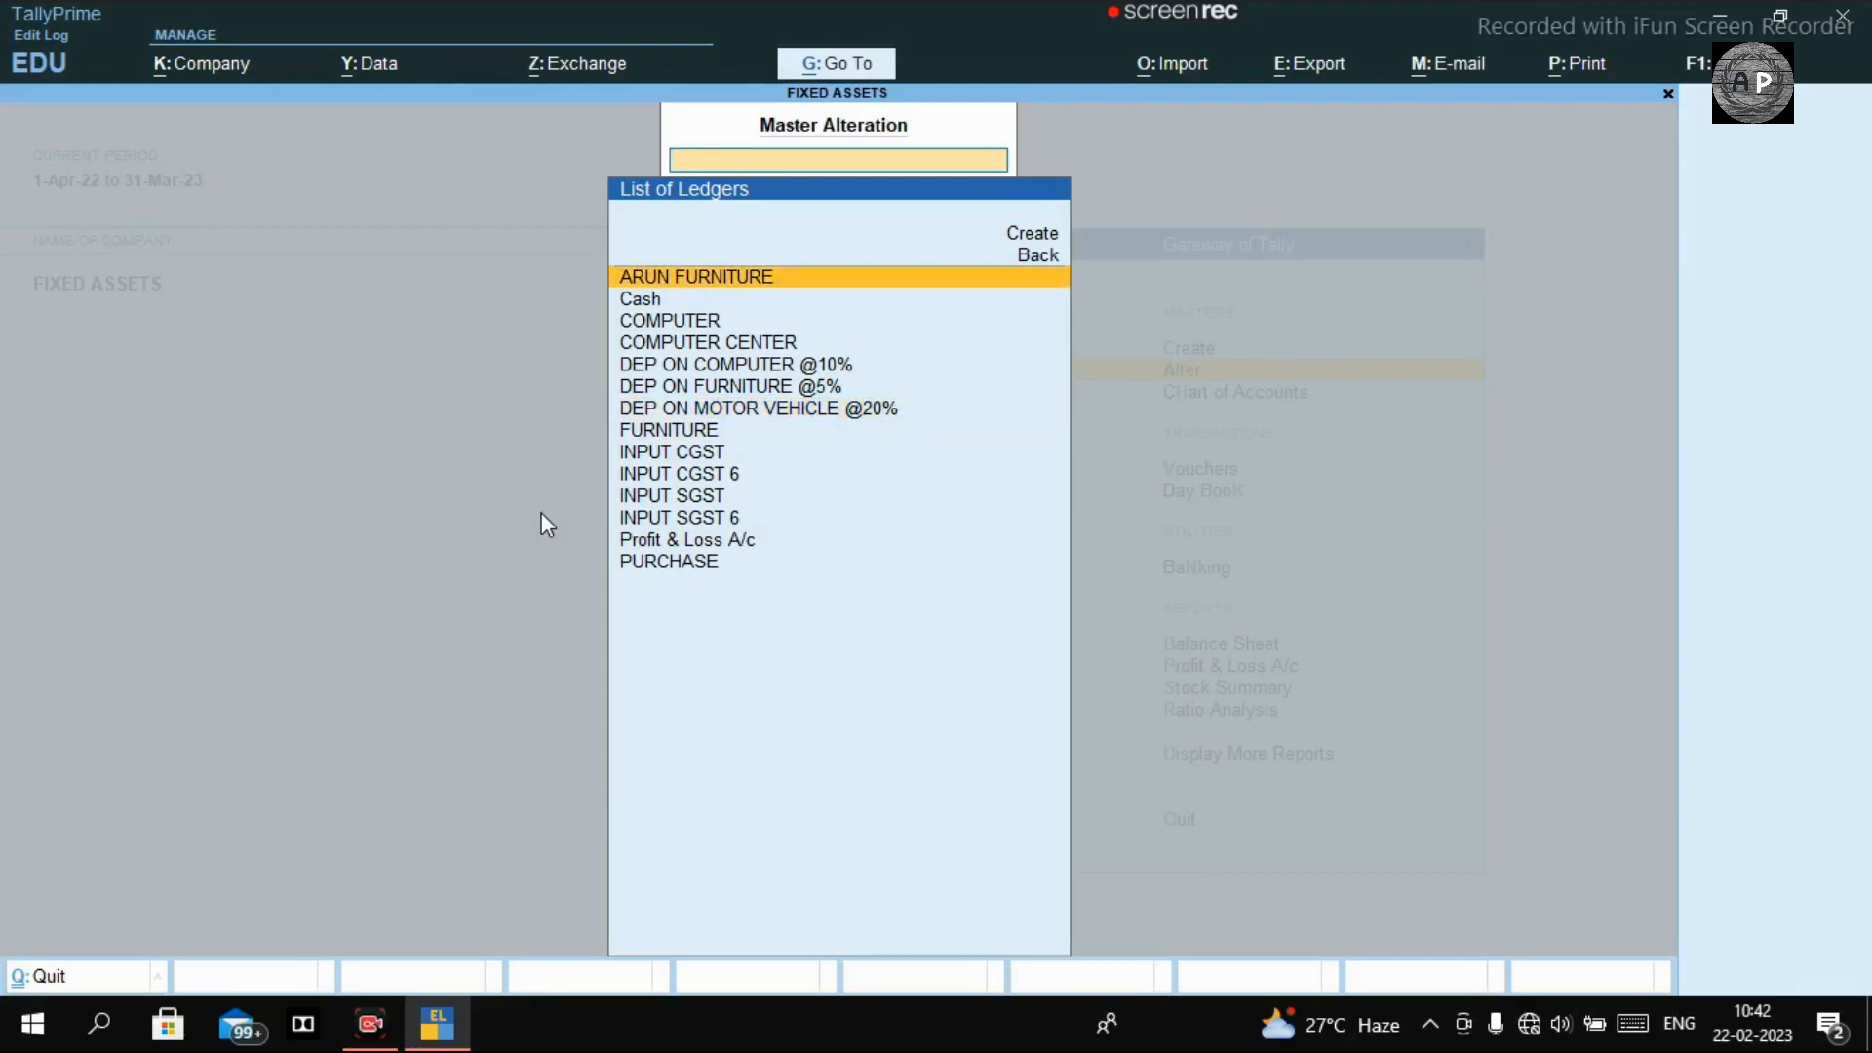
key(Escape)
key(Up)
key(Escape)
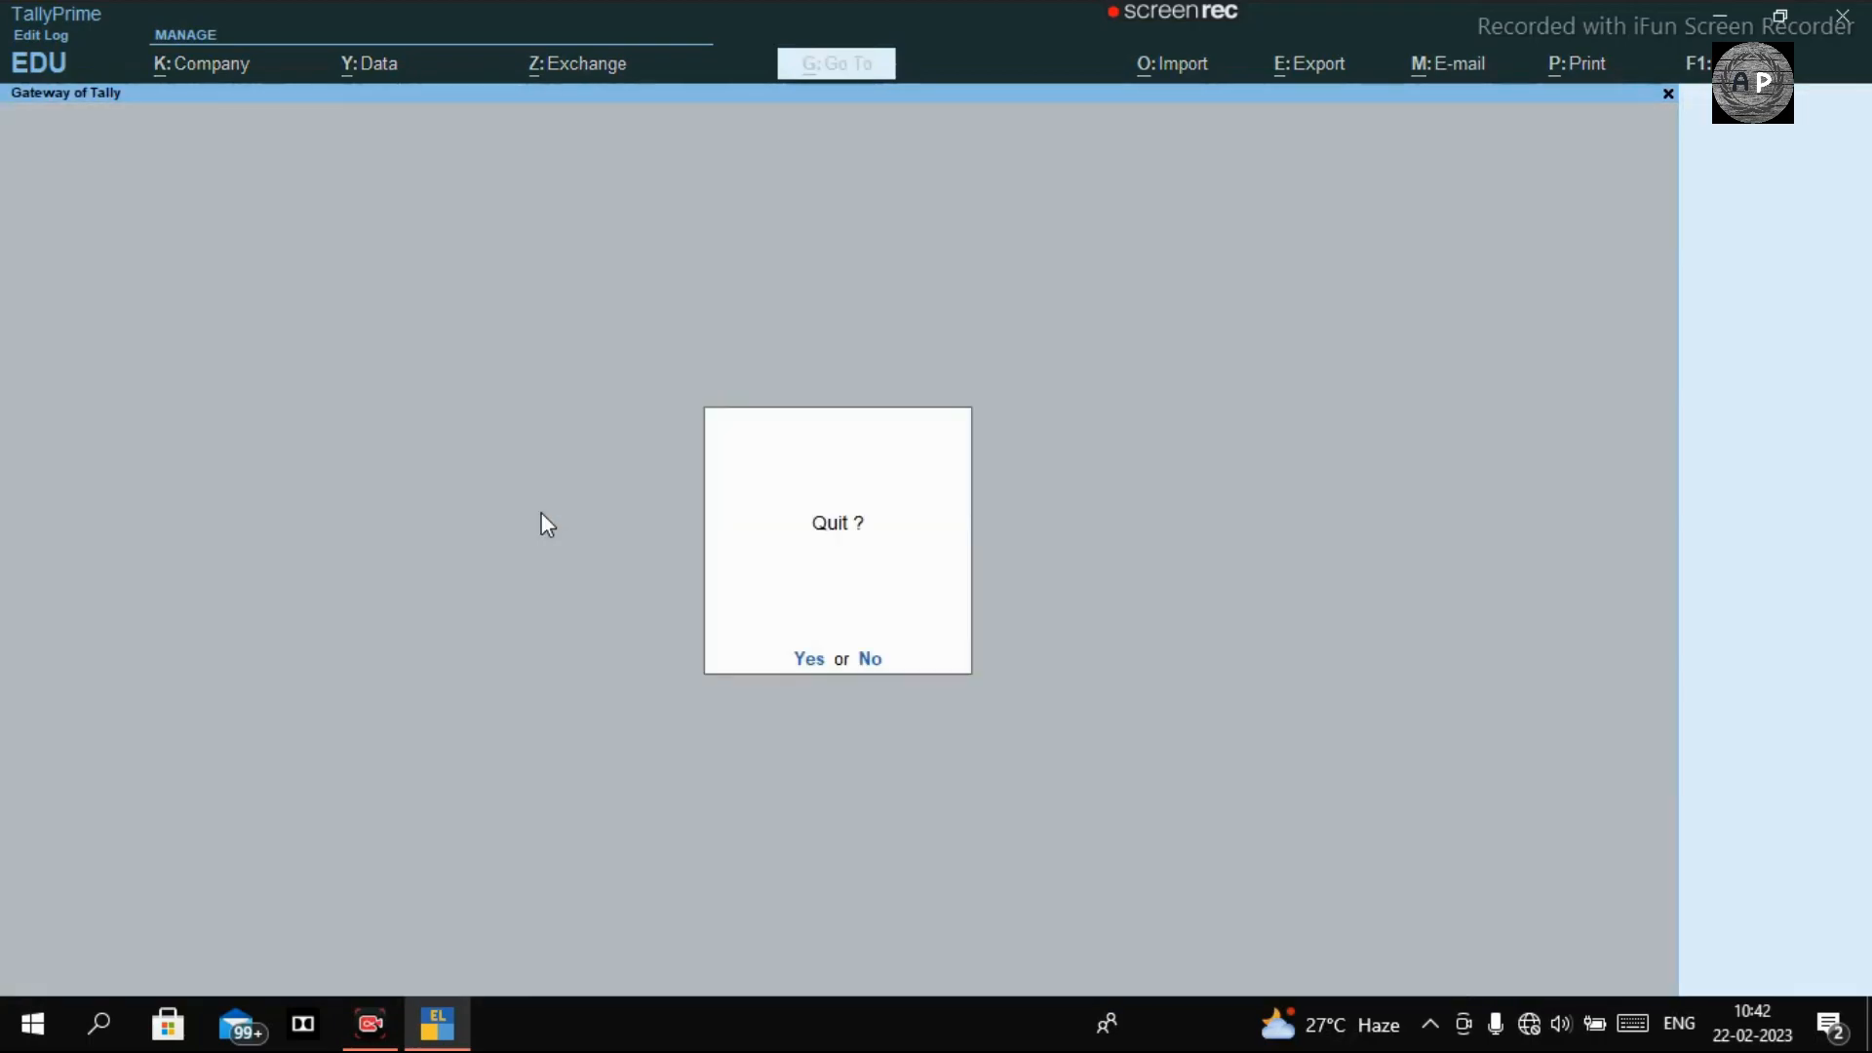
key(n)
Start a new Purchase voucher and move on to its supplier invoice number.
key(v)
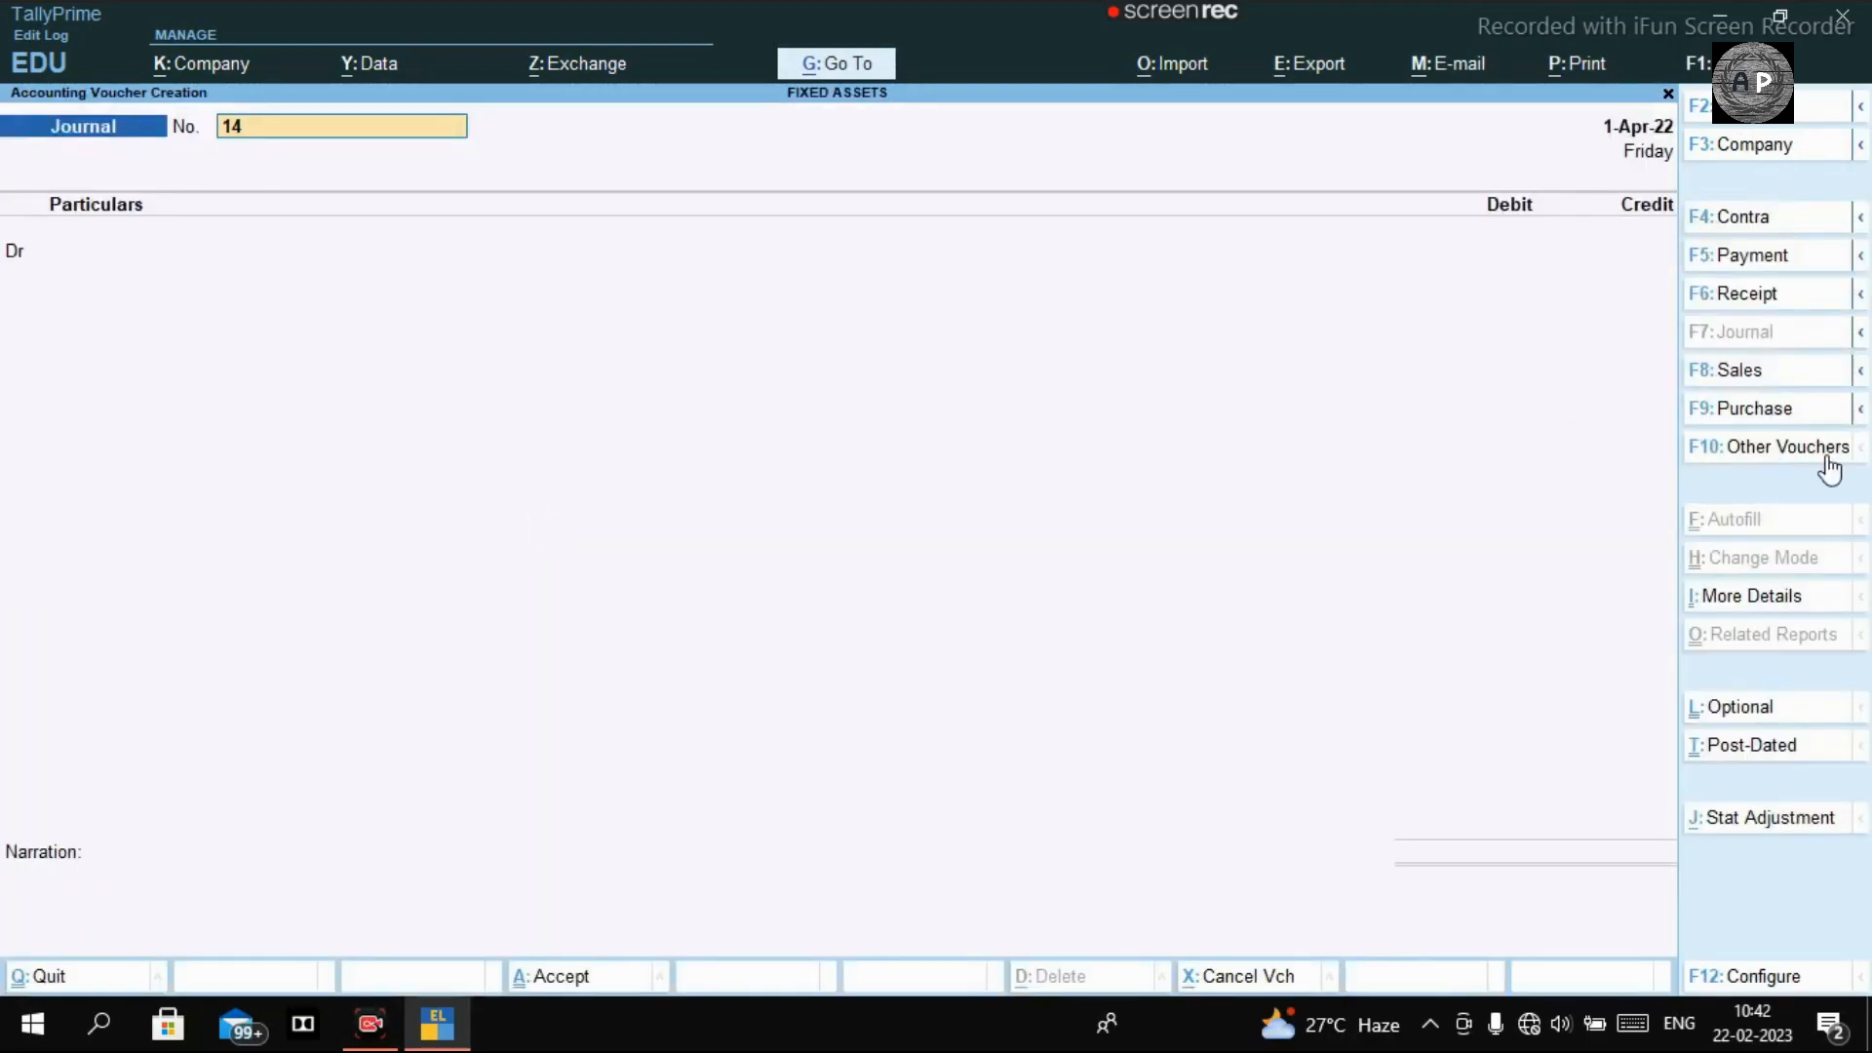
click(1777, 409)
key(Return)
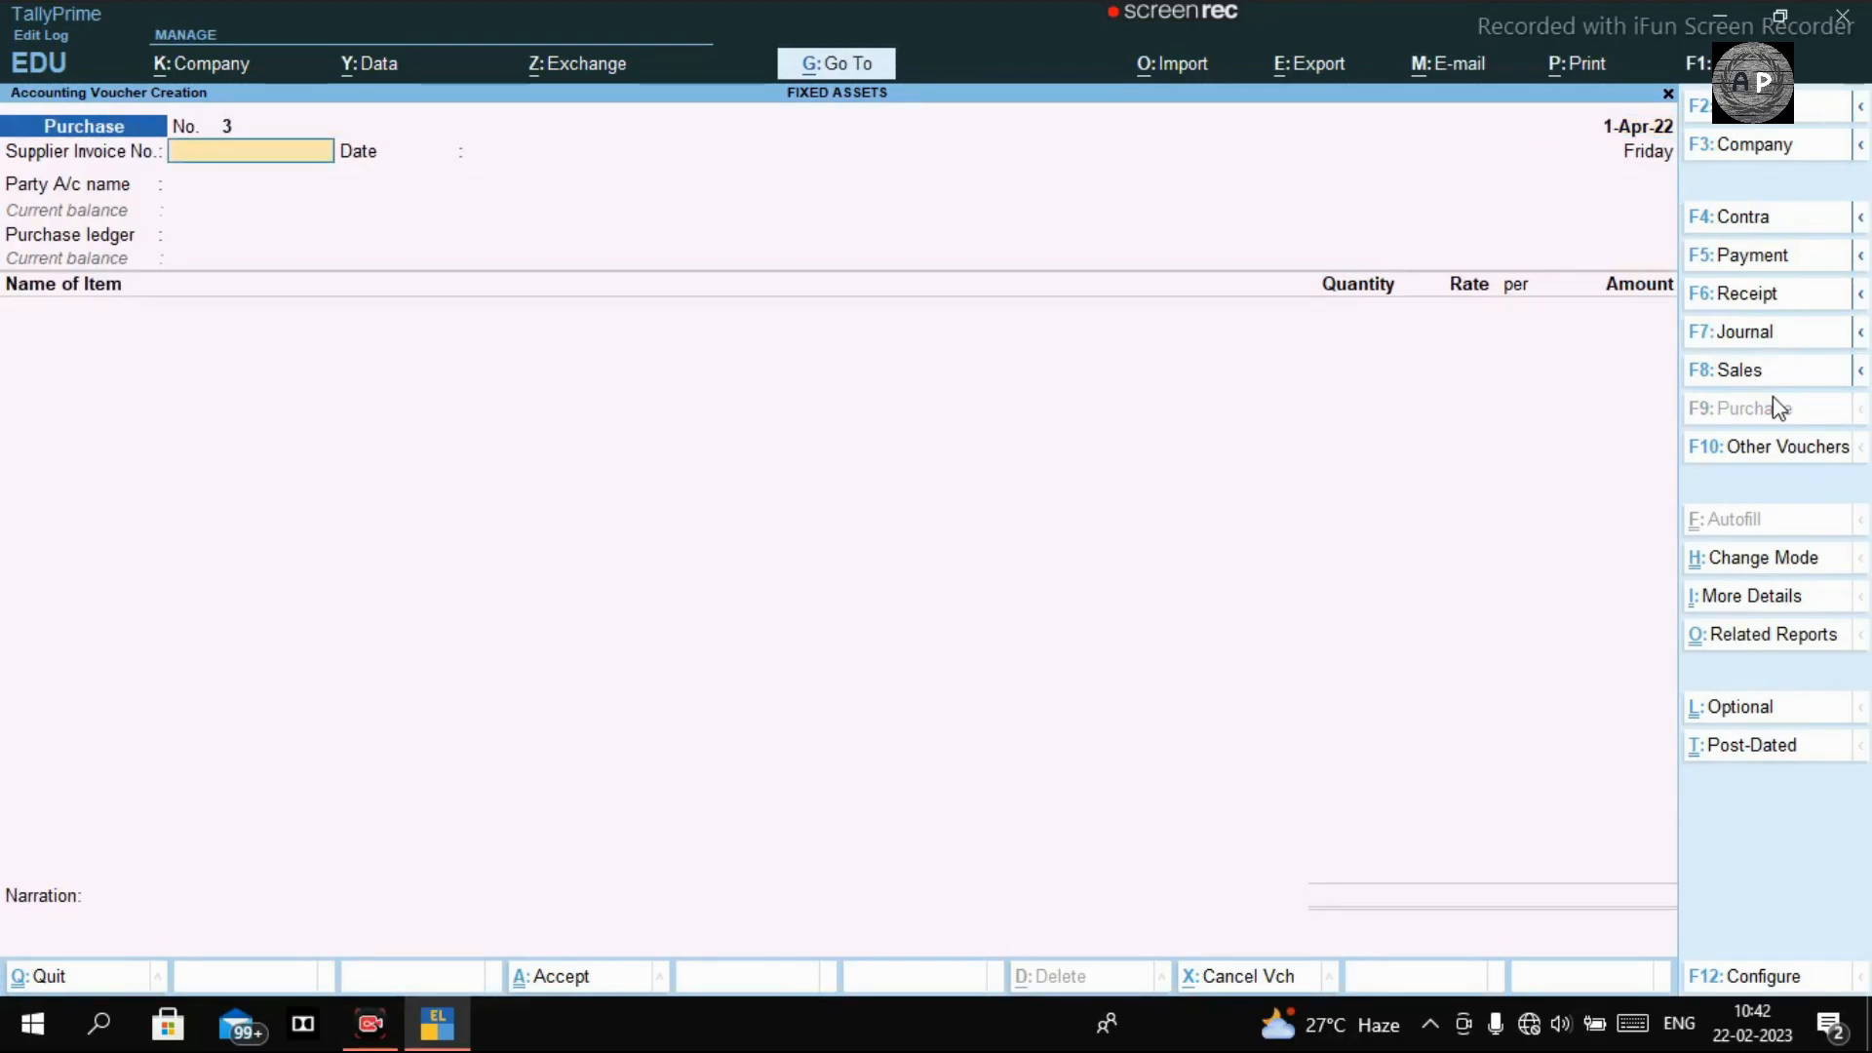
Set the supplier invoice number to 3 and accept 1-Apr-22 as the invoice date.
text(3)
key(Return)
key(Return)
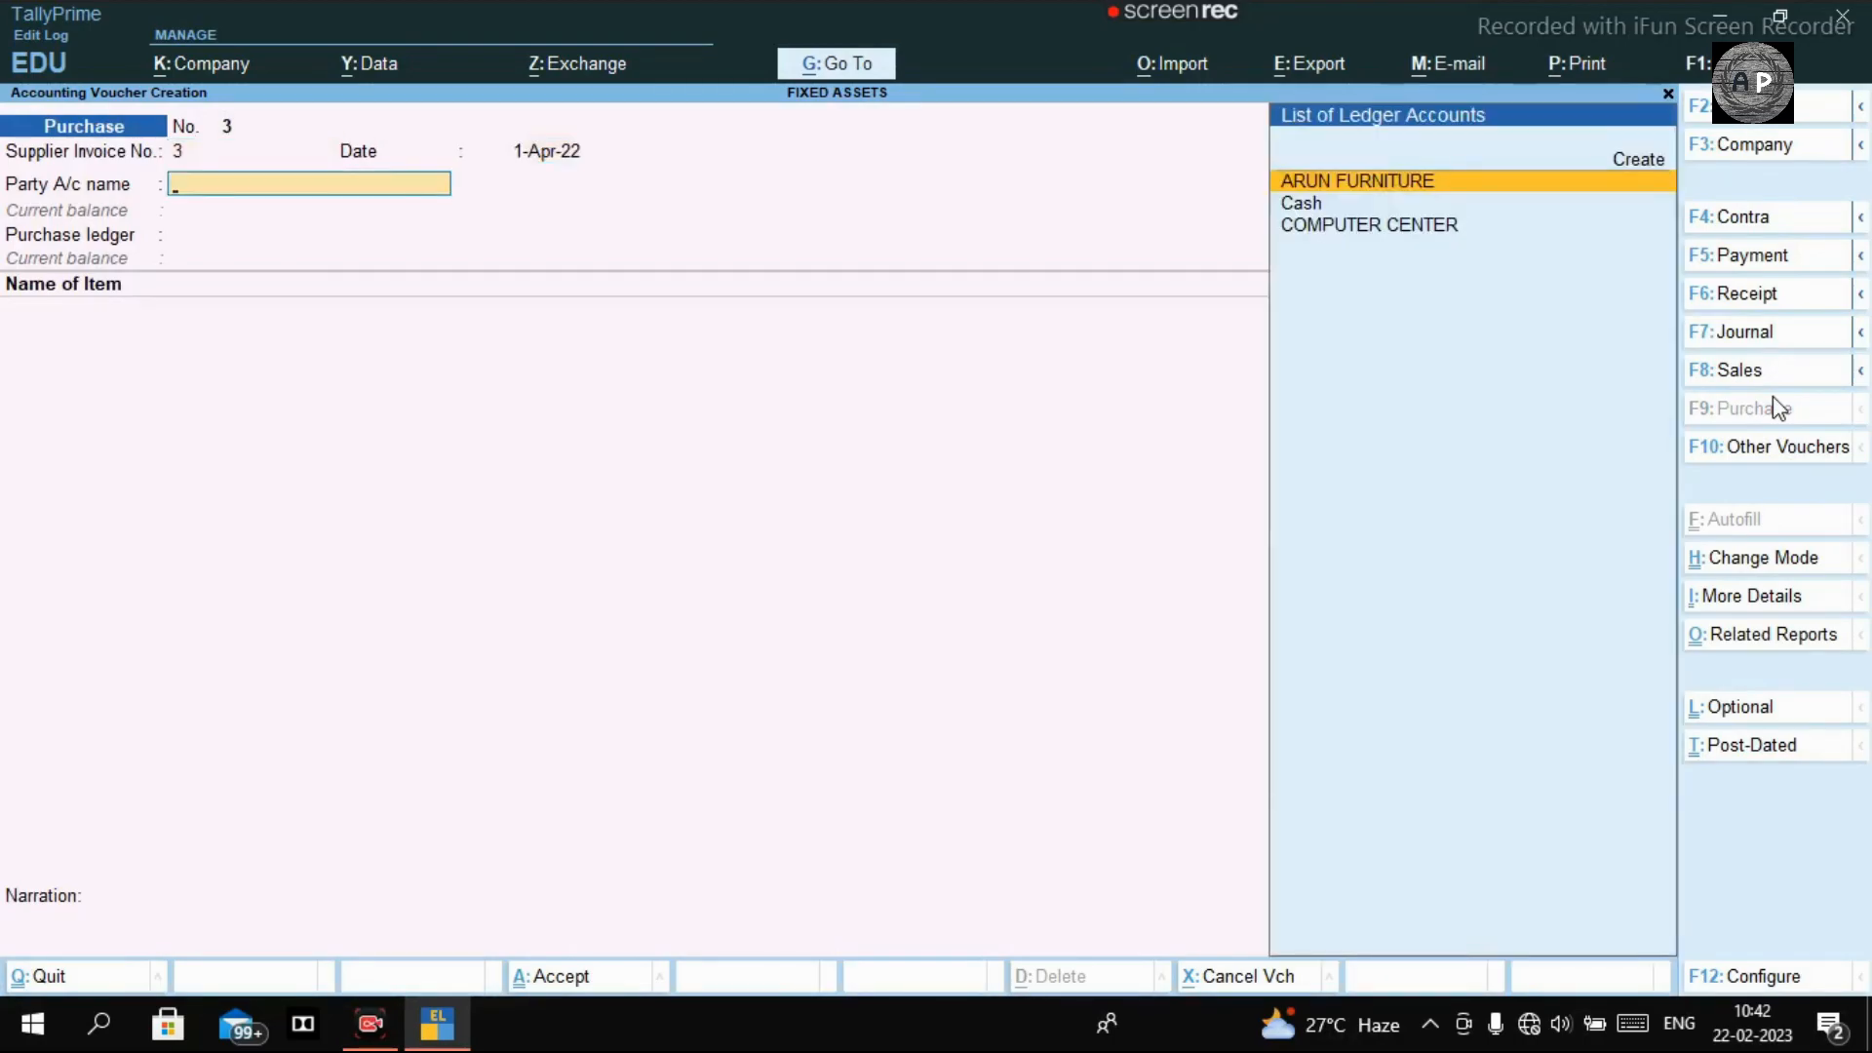
Create a new party ledger named MOTO BIKE PVT. LTD. under the Sundry Creditors group.
key(alt+c)
text(MOTO B)
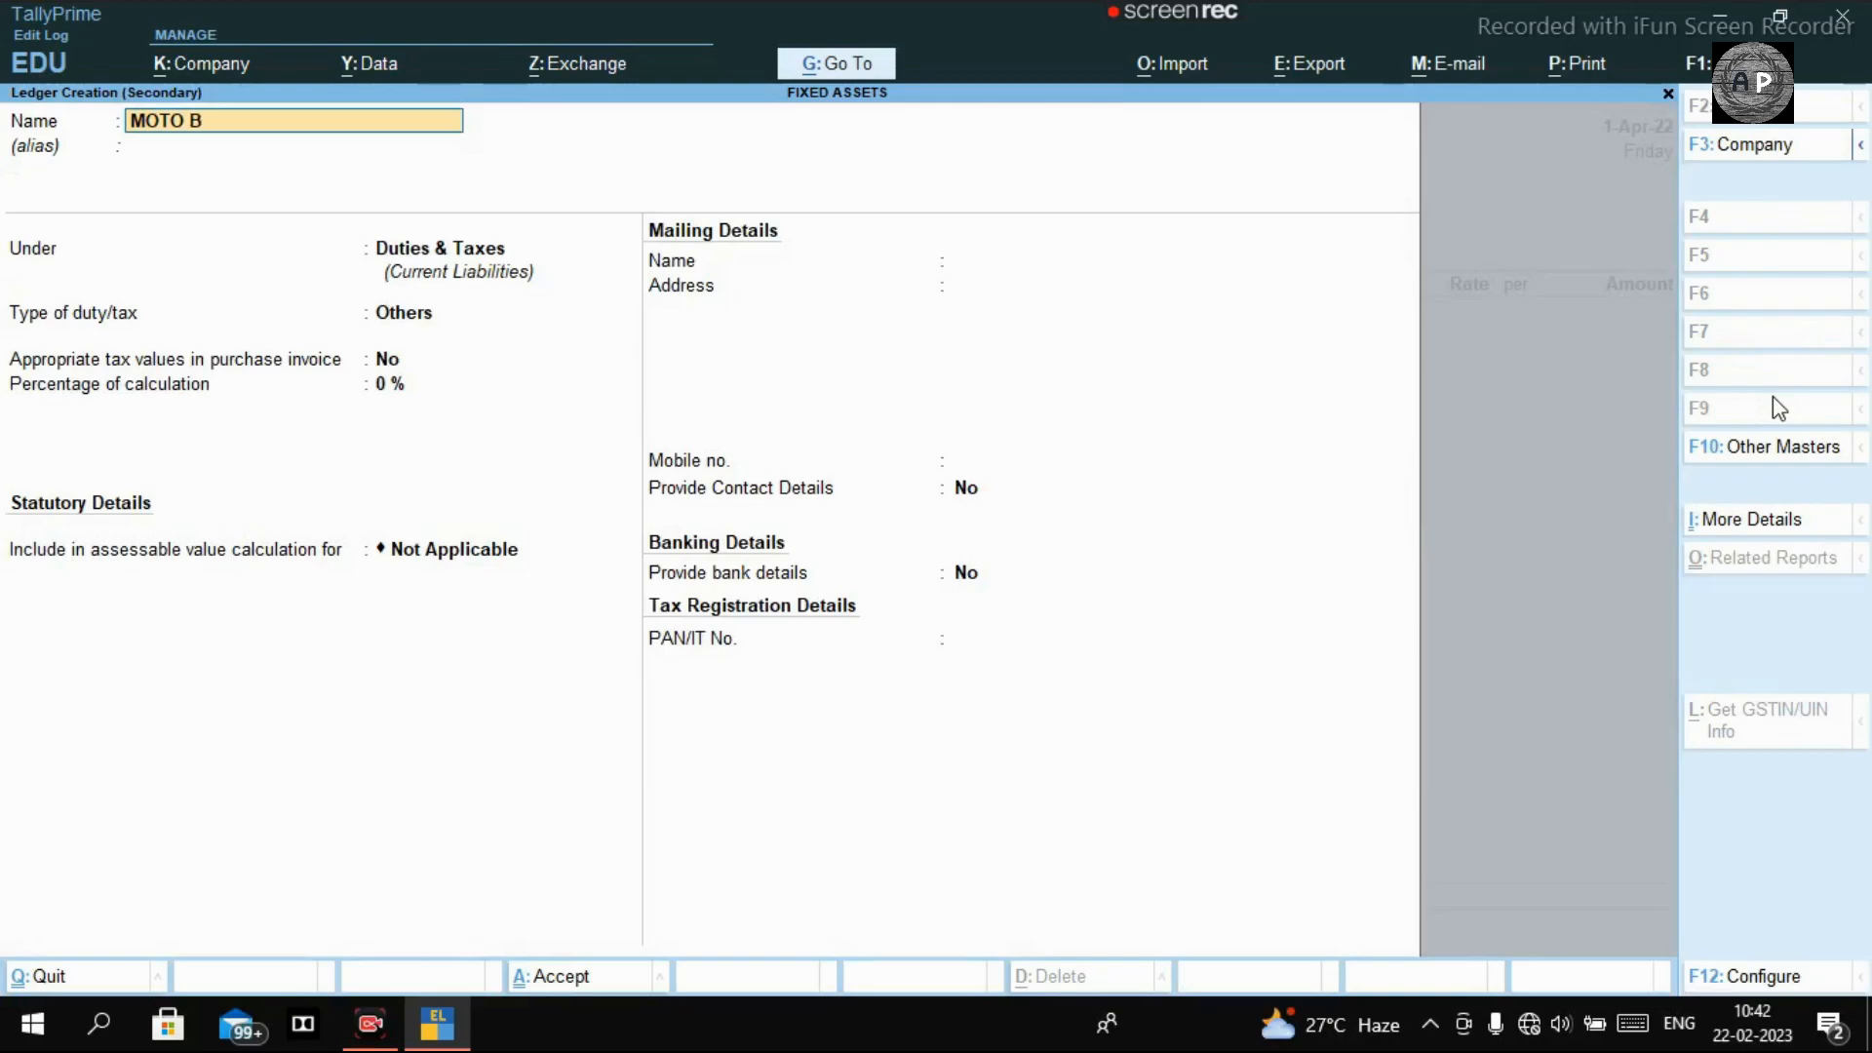
text(IKE PVT. LTD.)
key(Return)
key(Return)
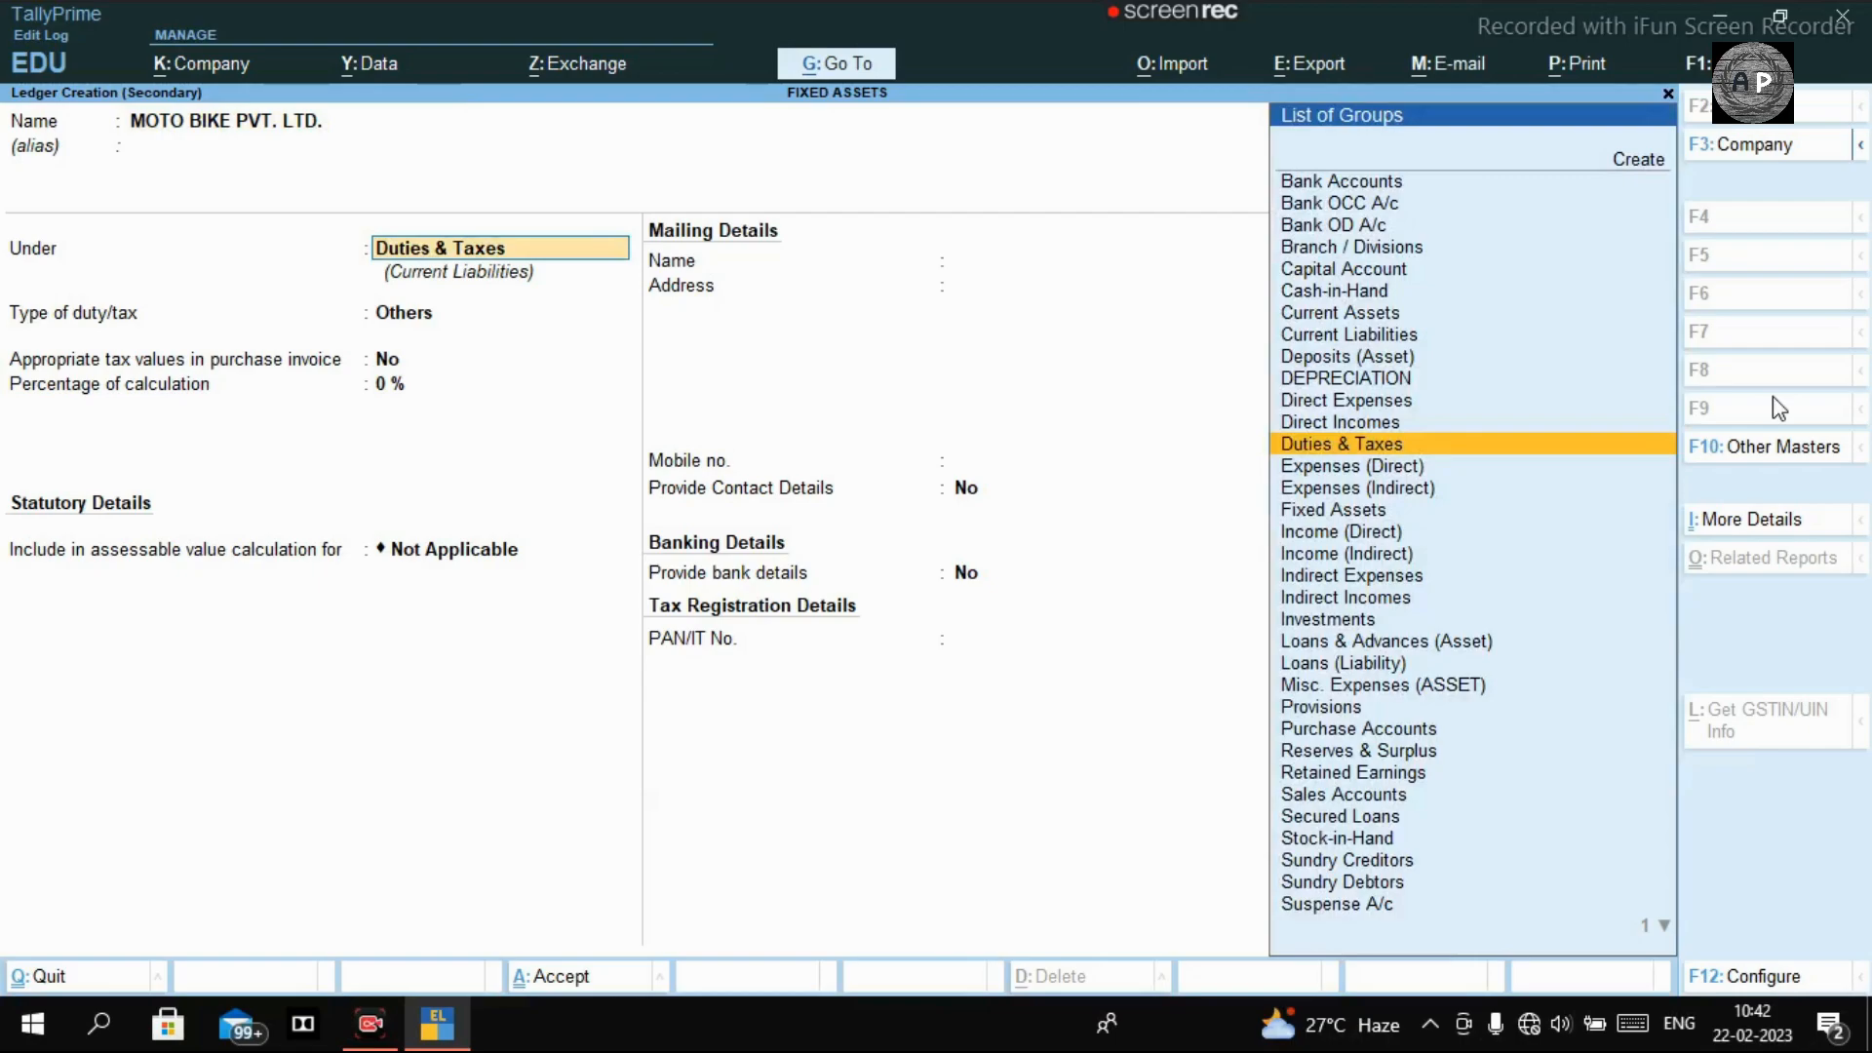
text(CRE)
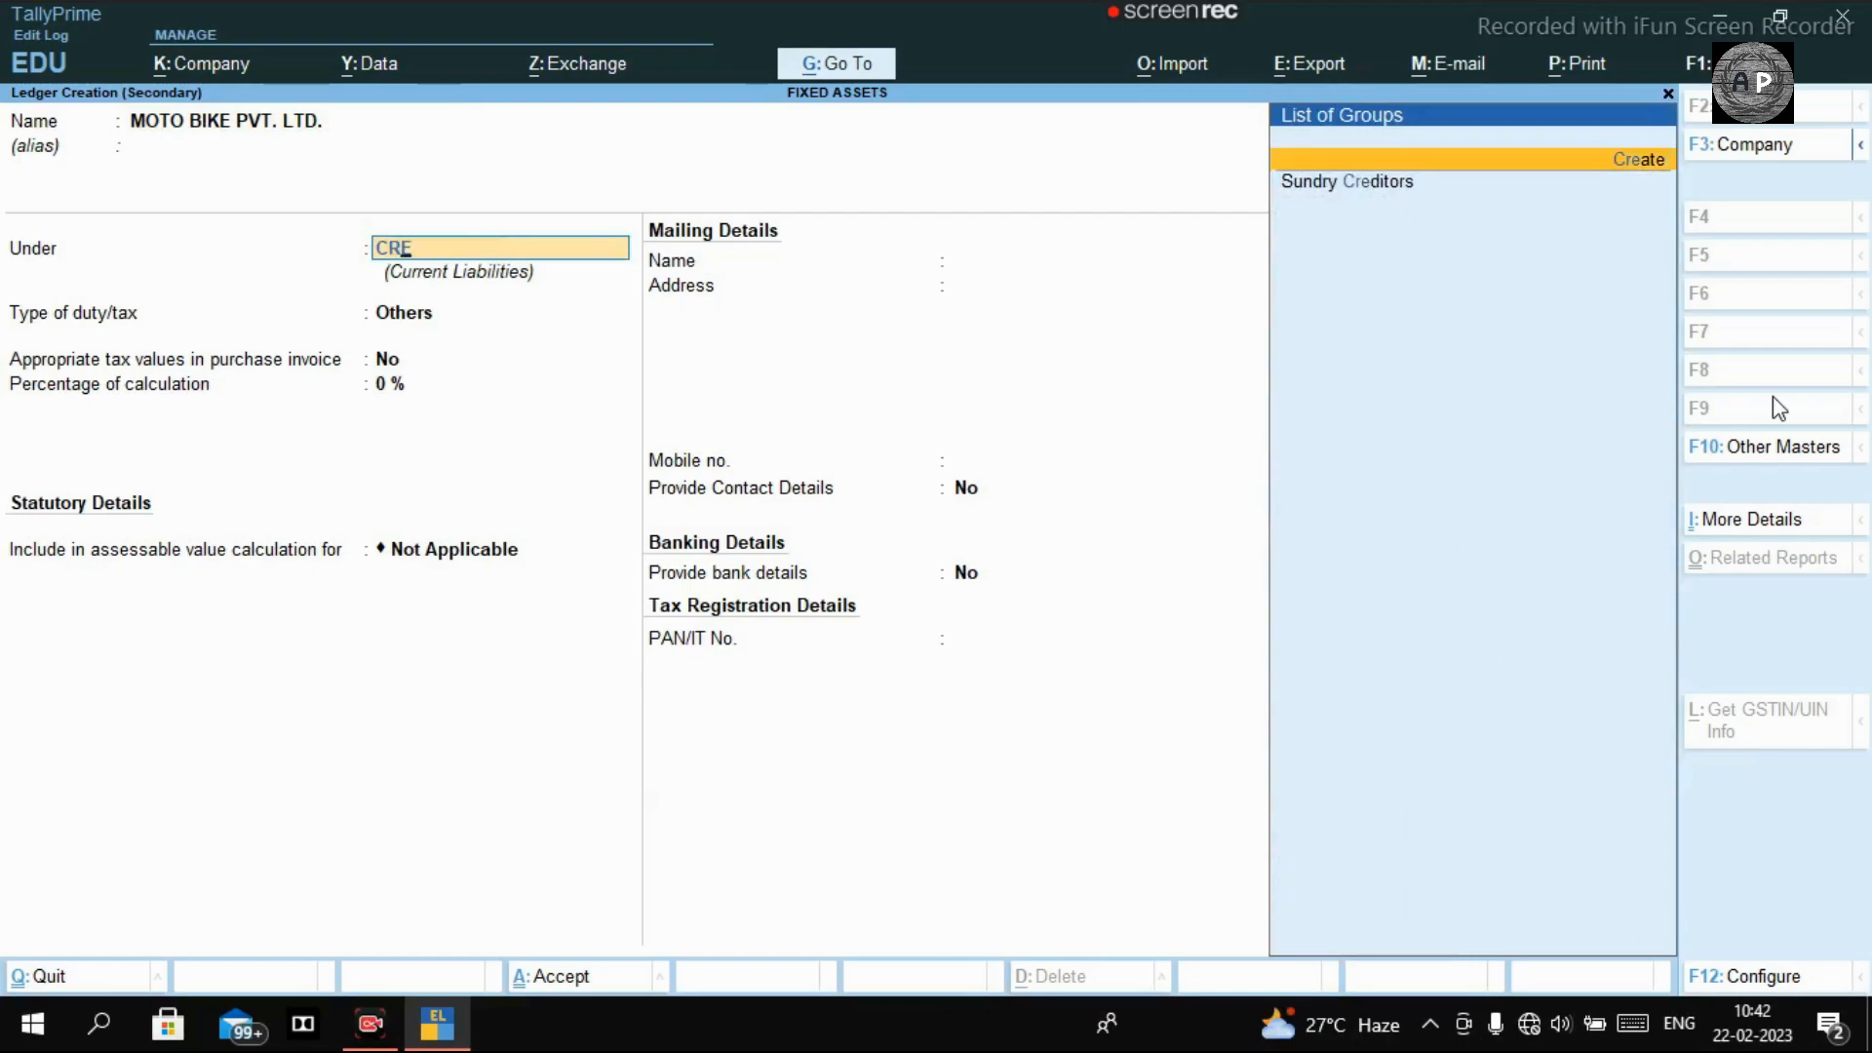
key(Down)
key(Return)
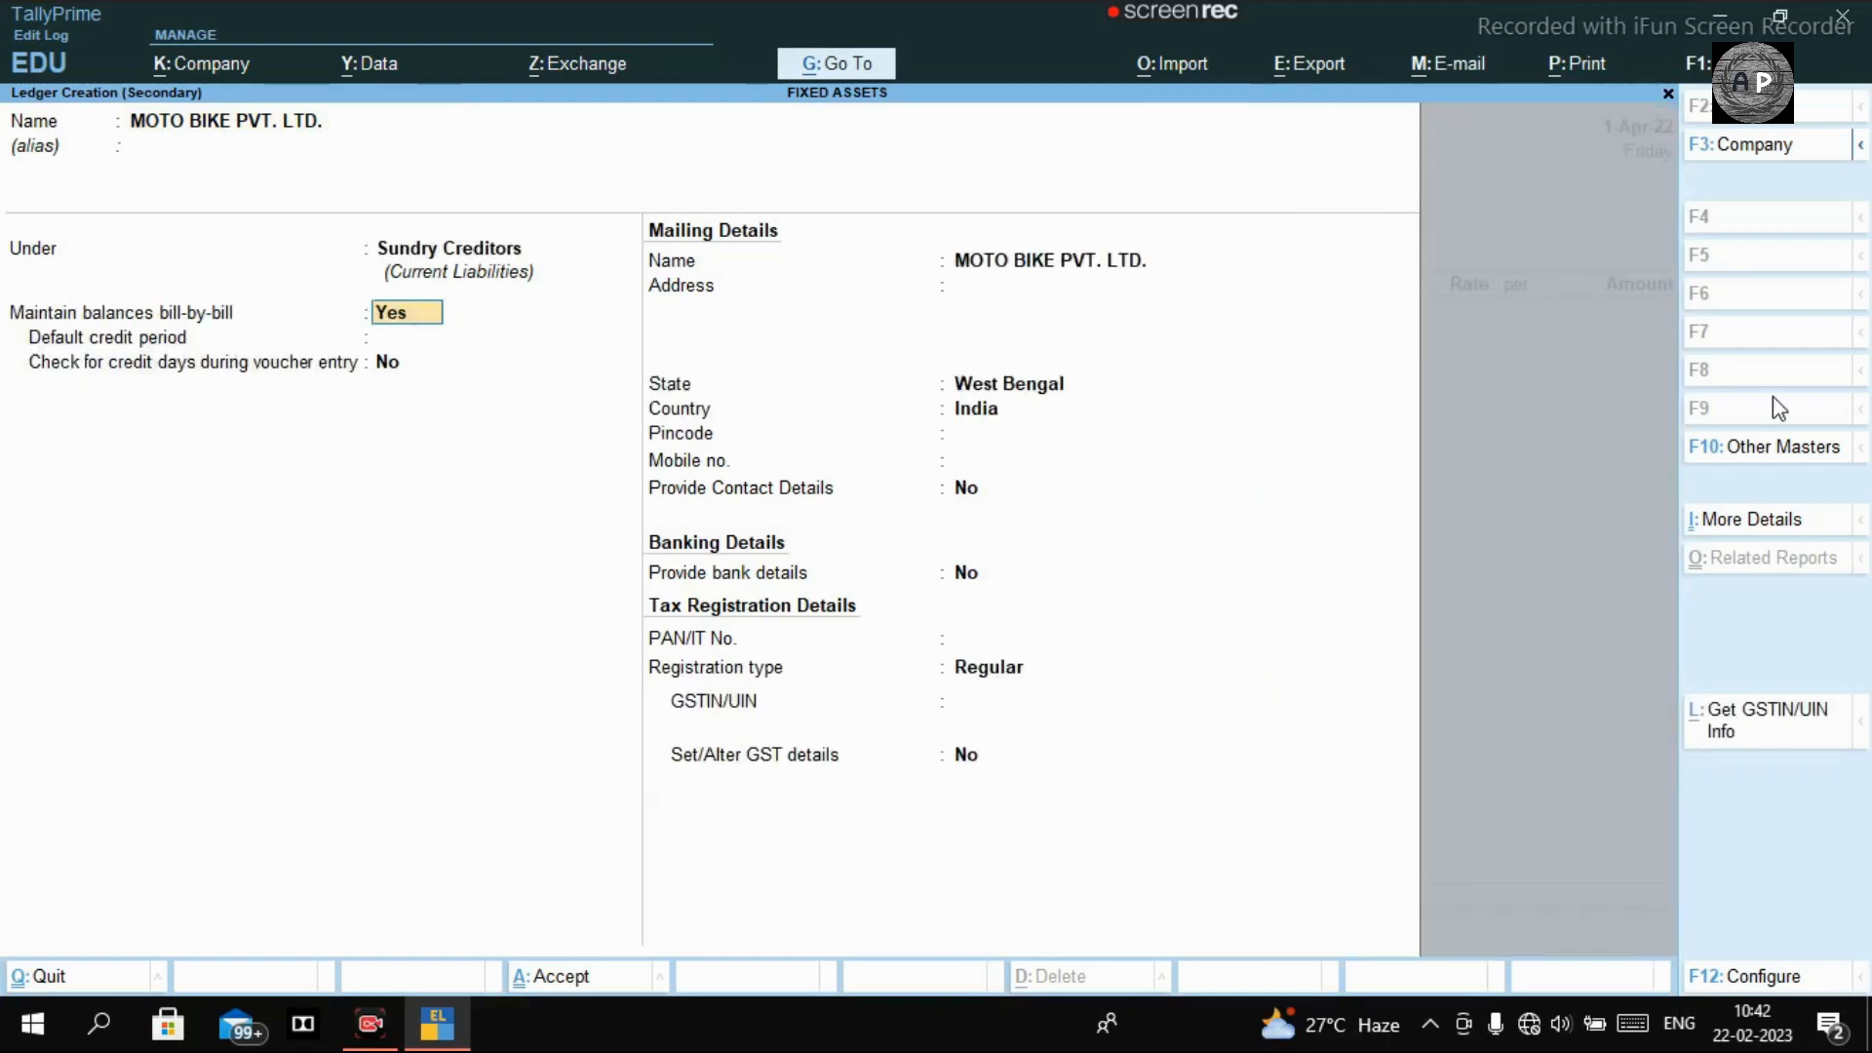
Keep the default bill-by-bill and mailing details for the supplier ledger and save it.
key(Return)
key(Return)
key(Return)
key(Return)
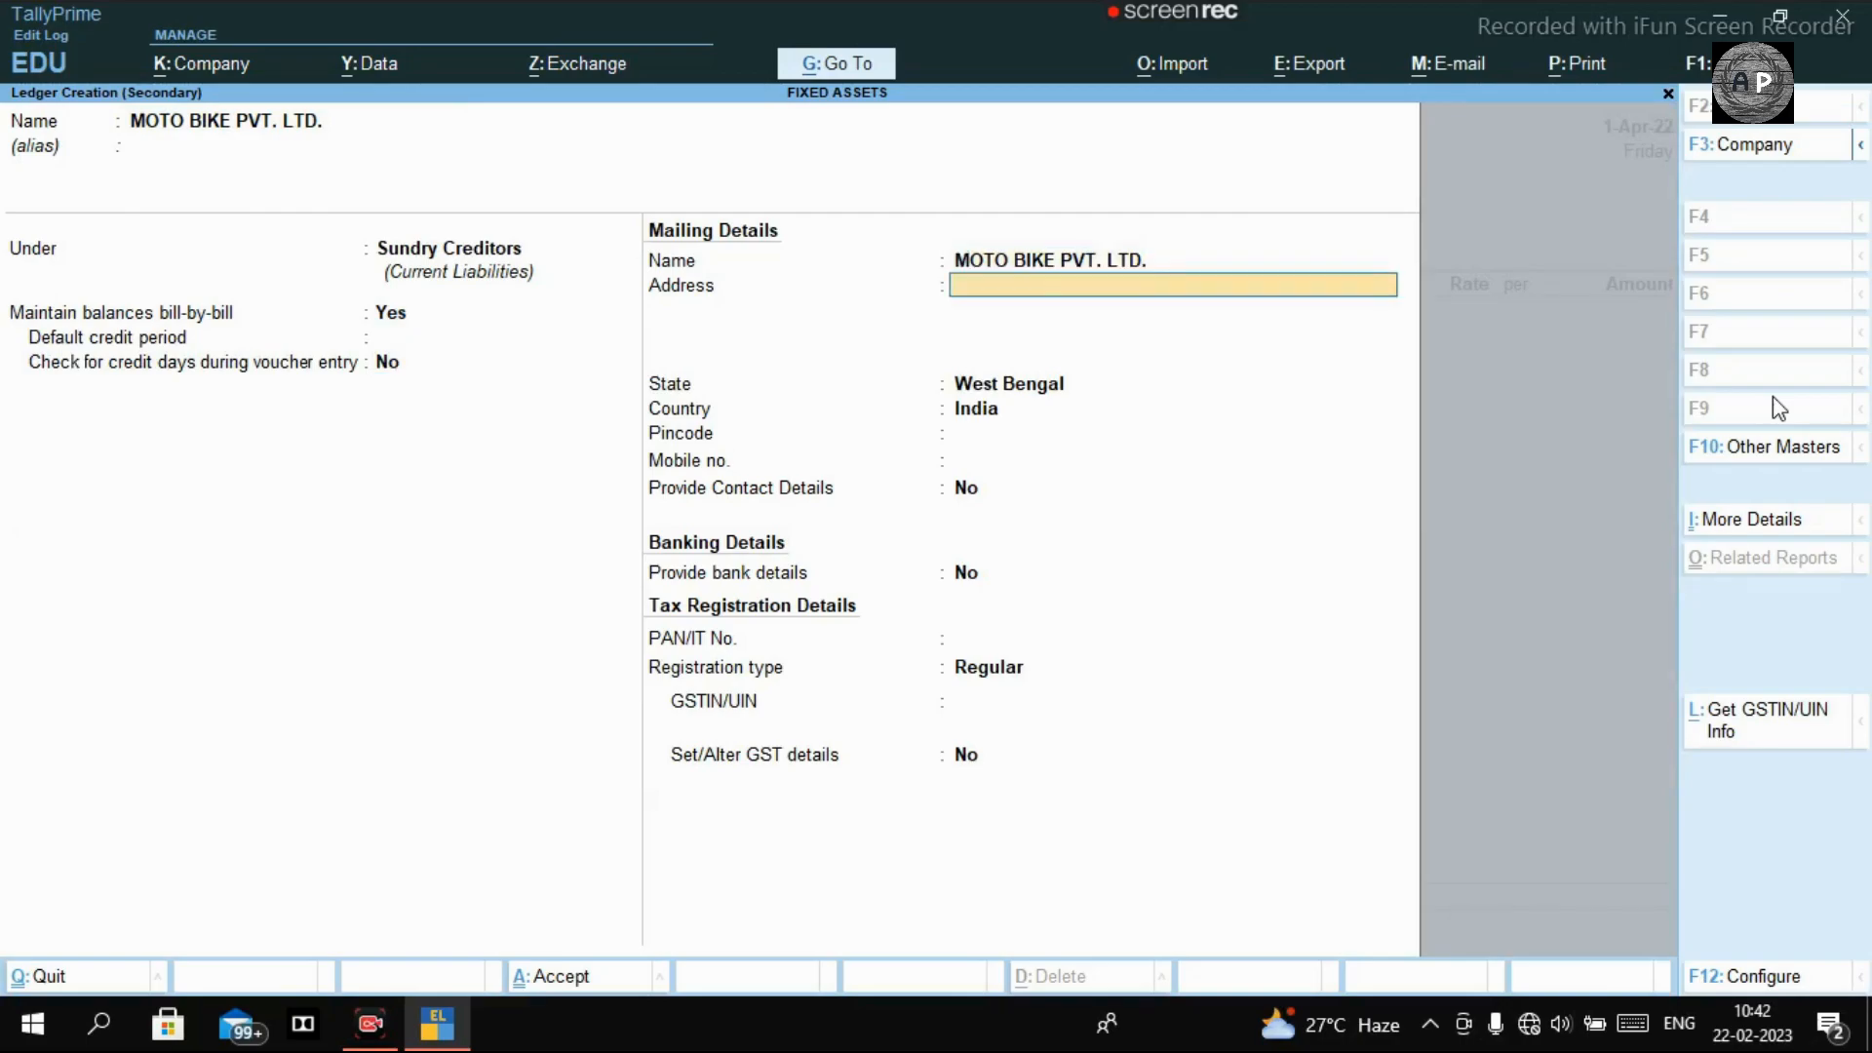
key(ctrl)
key(ctrl+a)
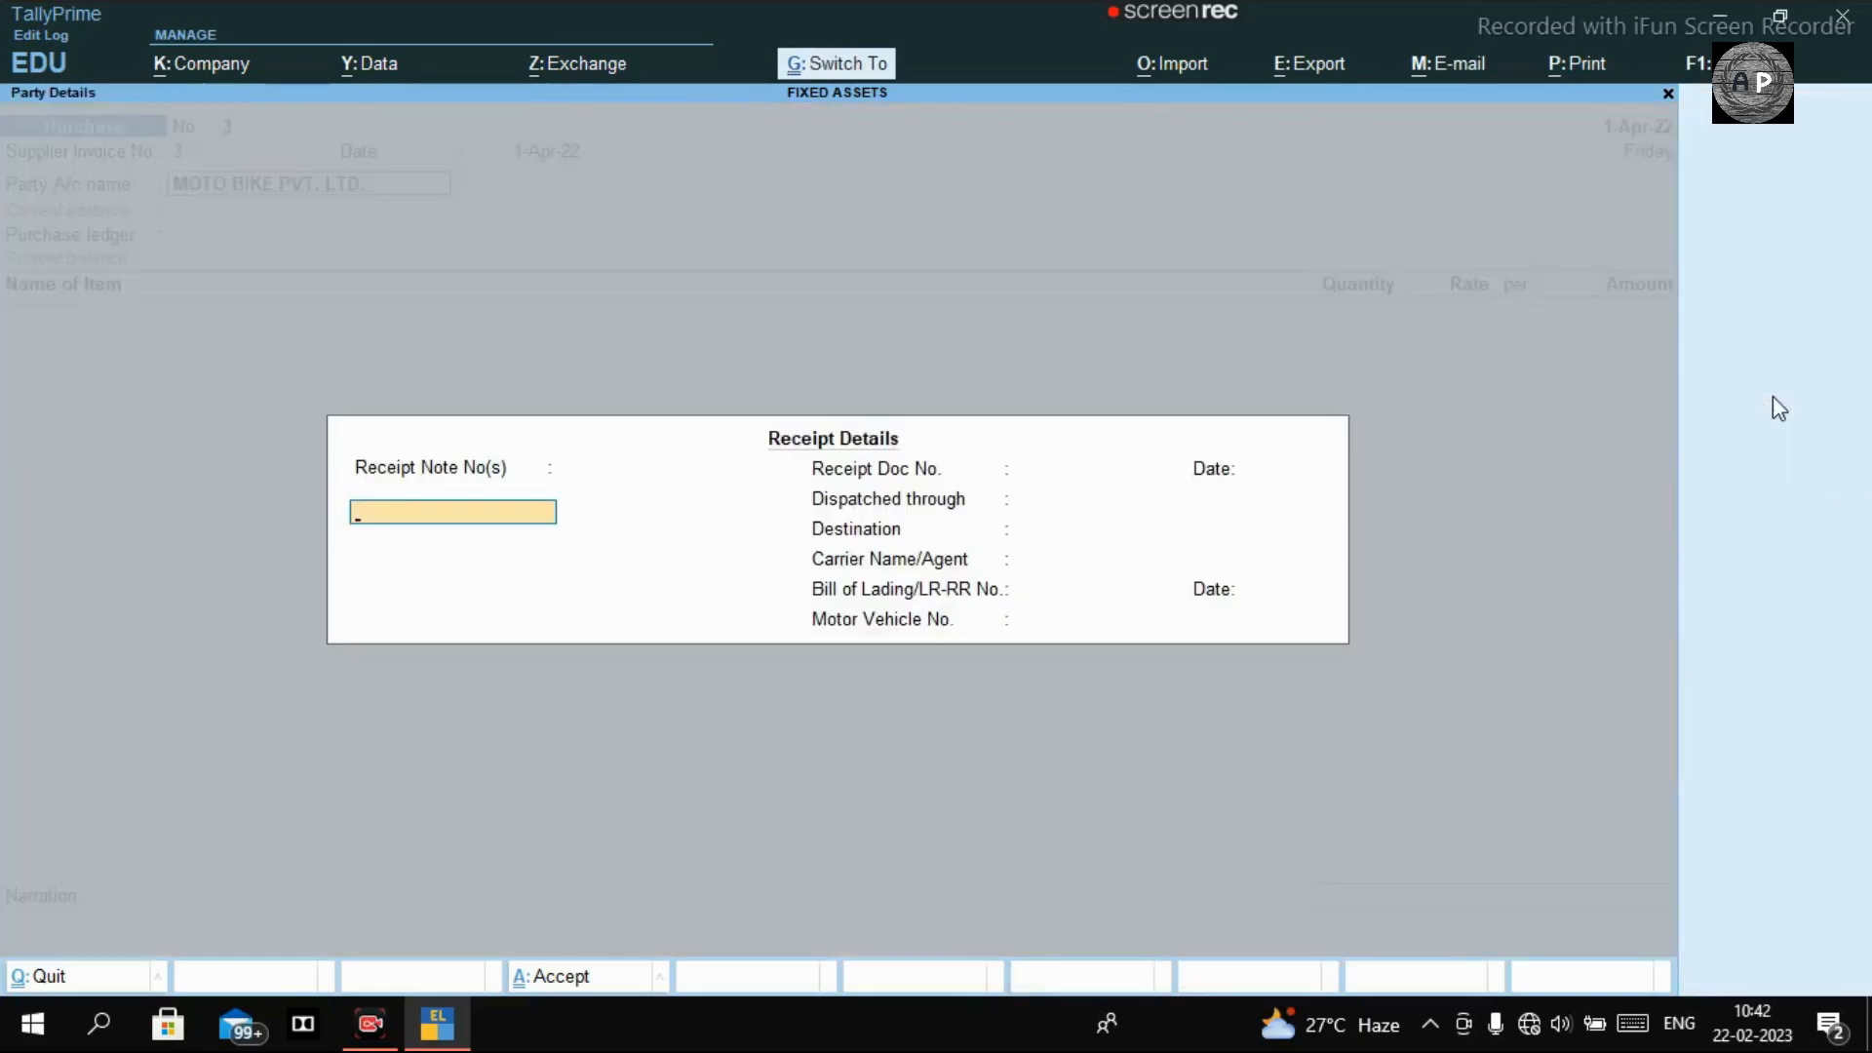
Accept the receipt details, choose the PURCHASE ledger with Not Applicable tax classification, and end the item list without any stock item.
key(ctrl+a)
key(Return)
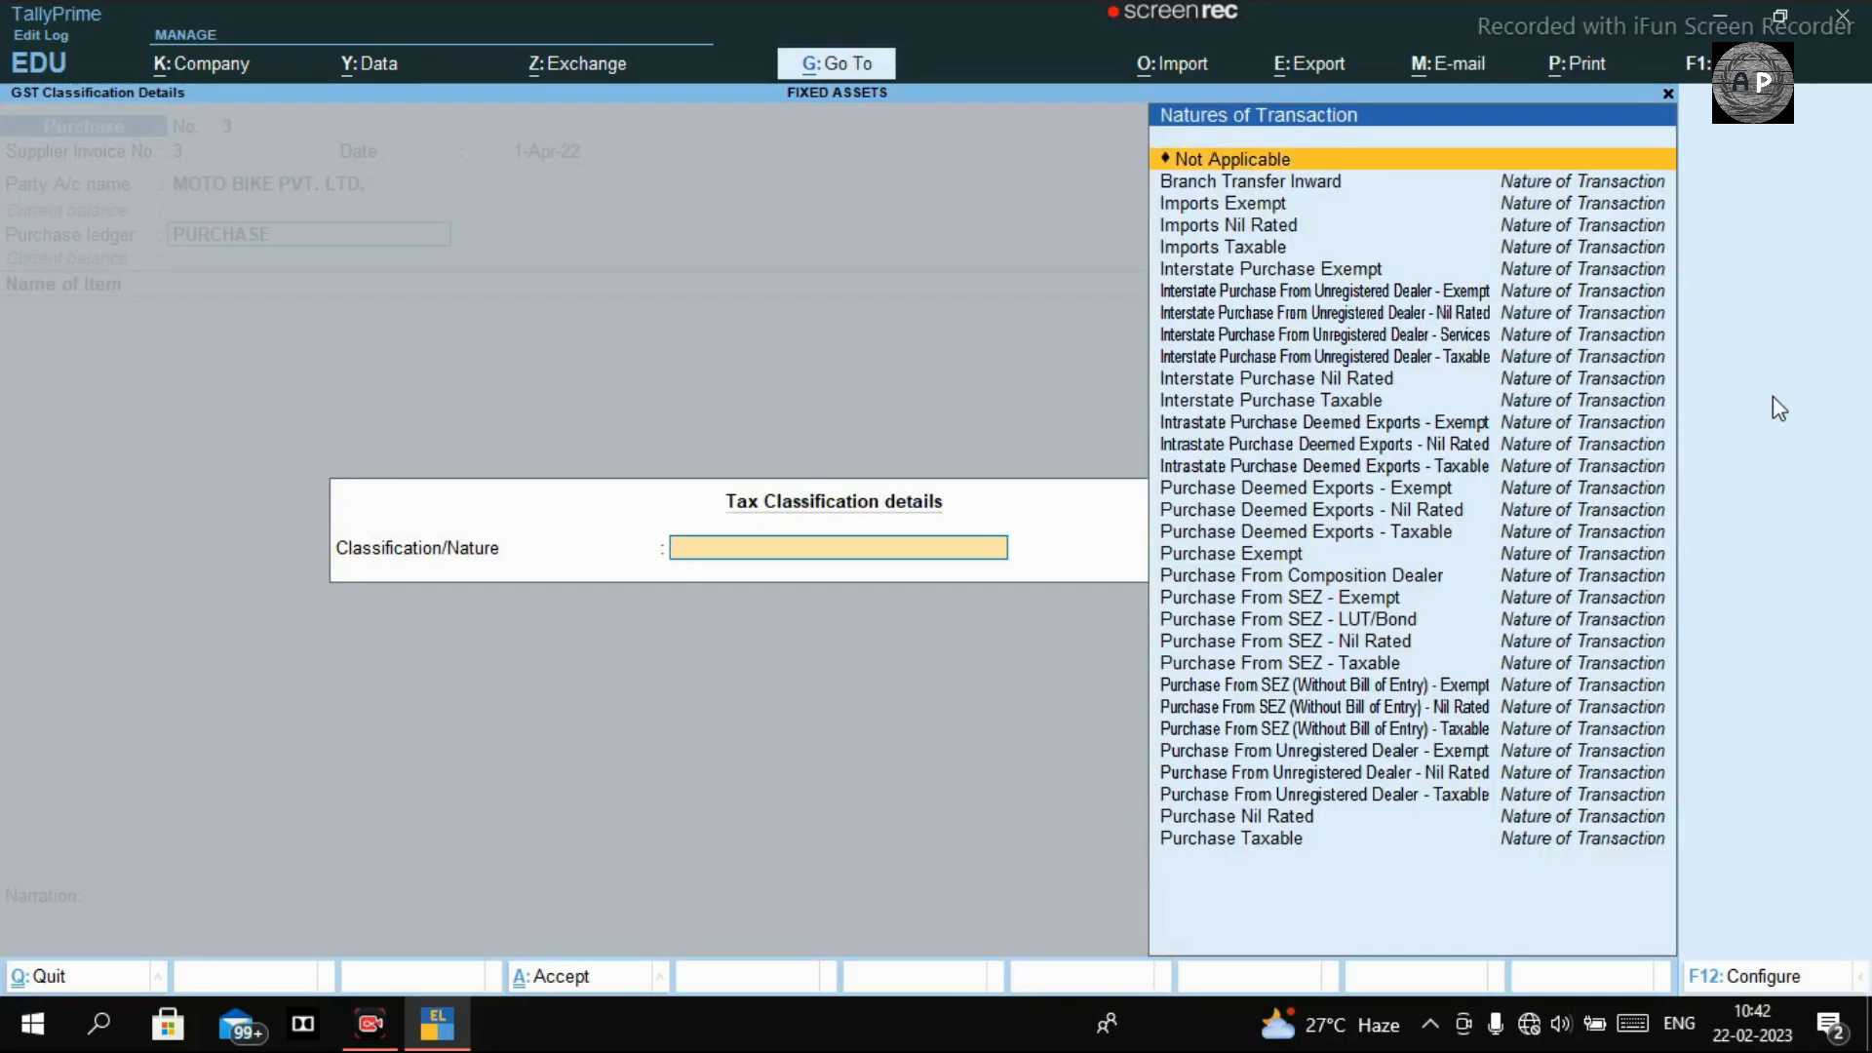
key(Escape)
key(Return)
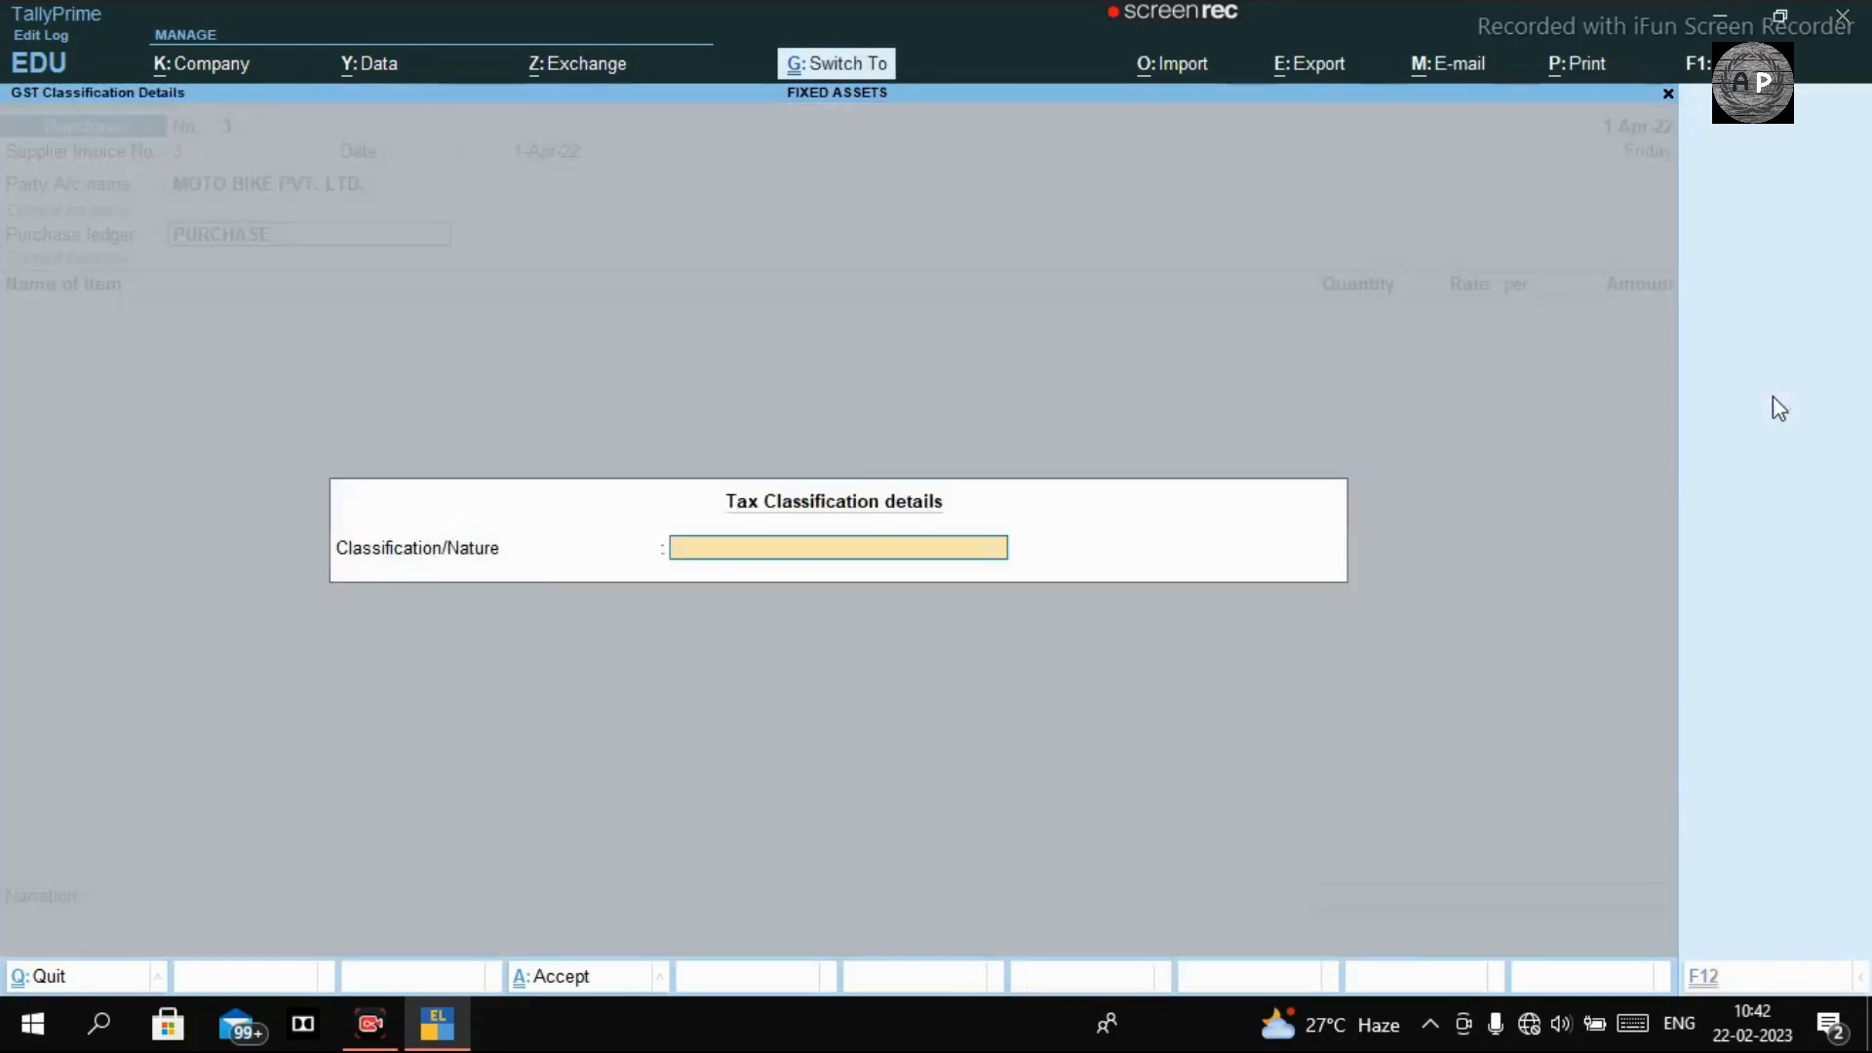
key(Return)
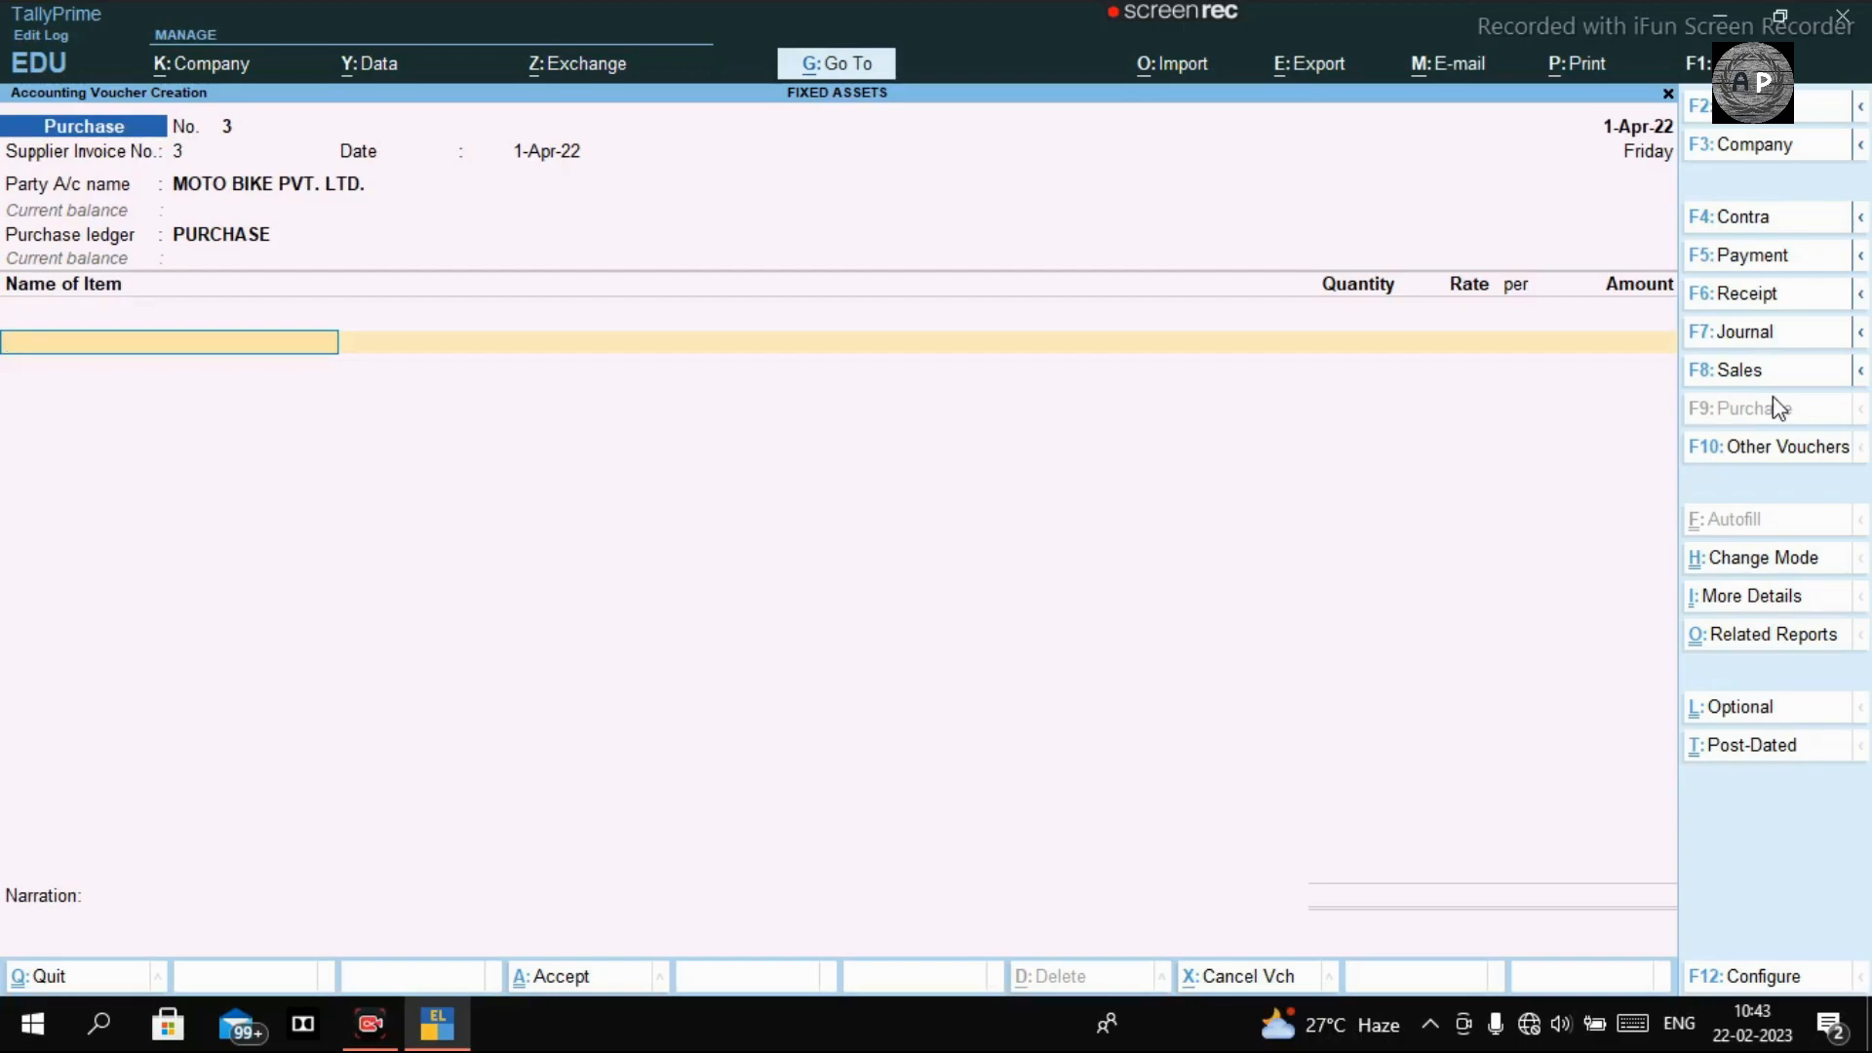
key(Return)
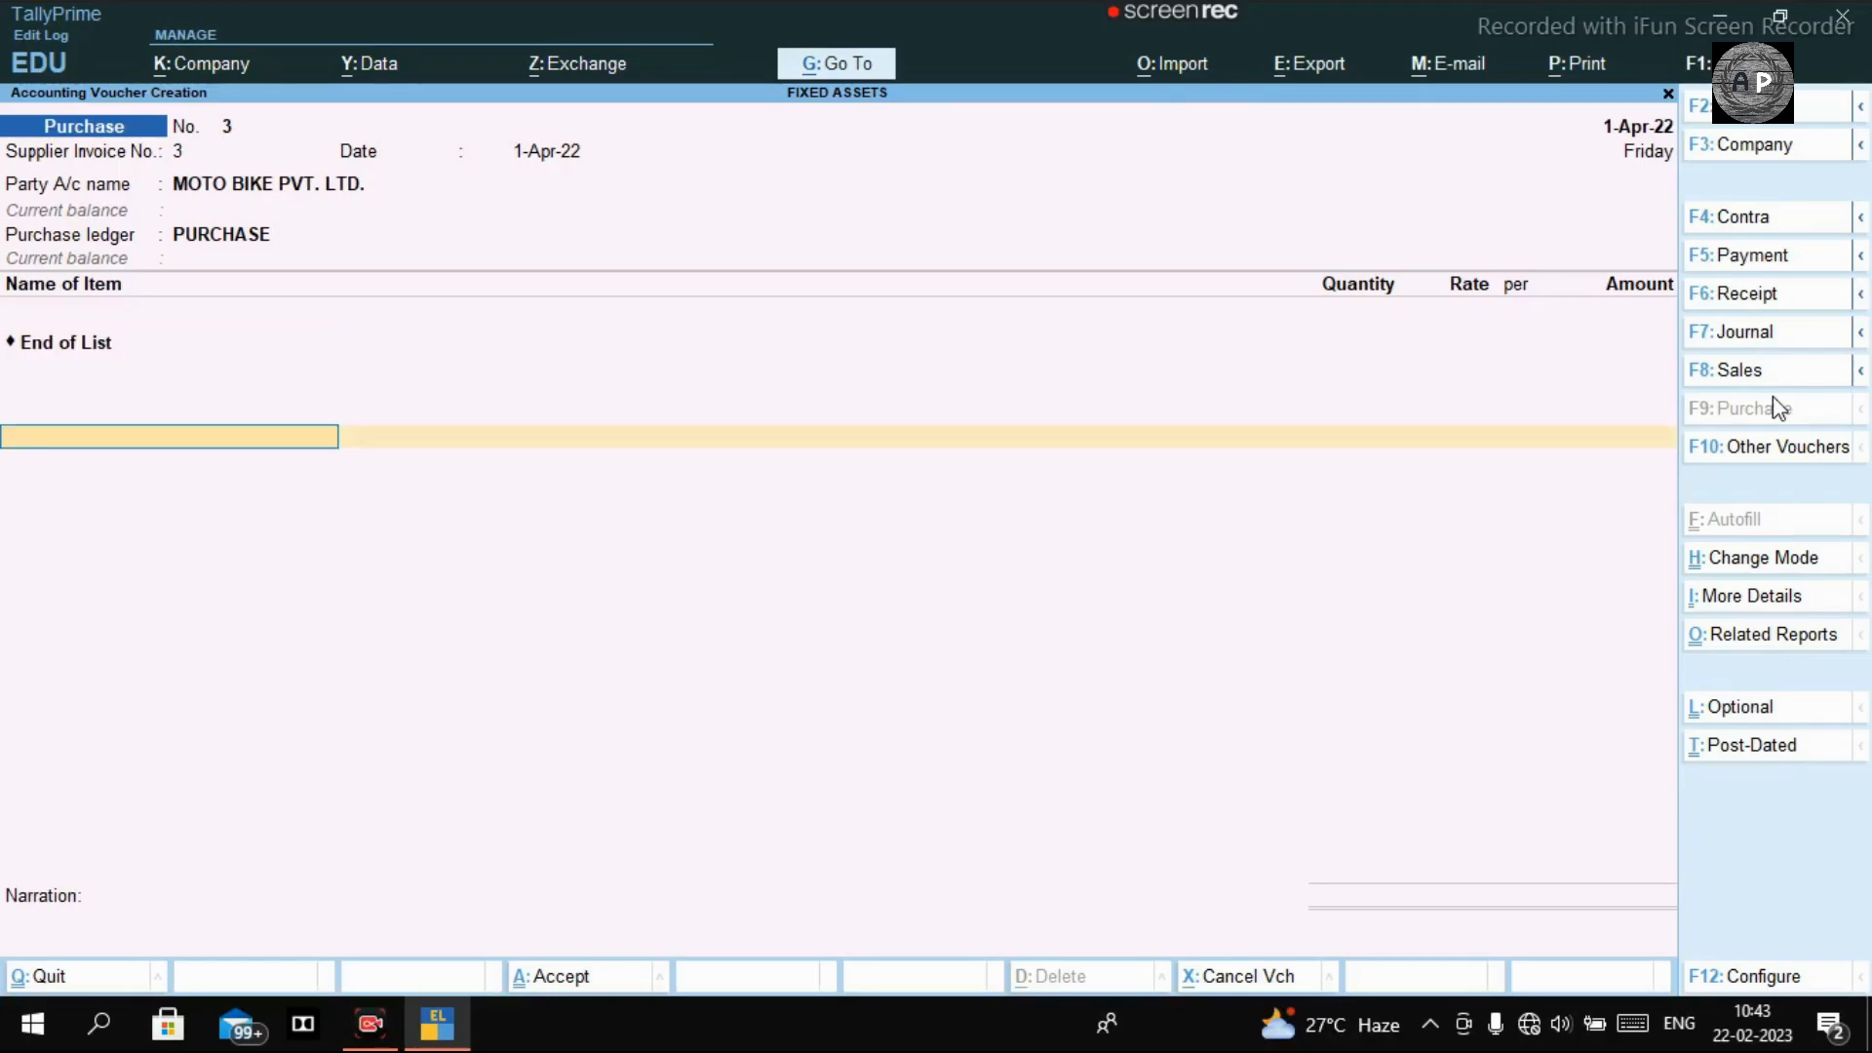
Create a new ledger named MOTOR VEHICLE under the Fixed Assets group from the voucher's additional ledger line.
key(alt)
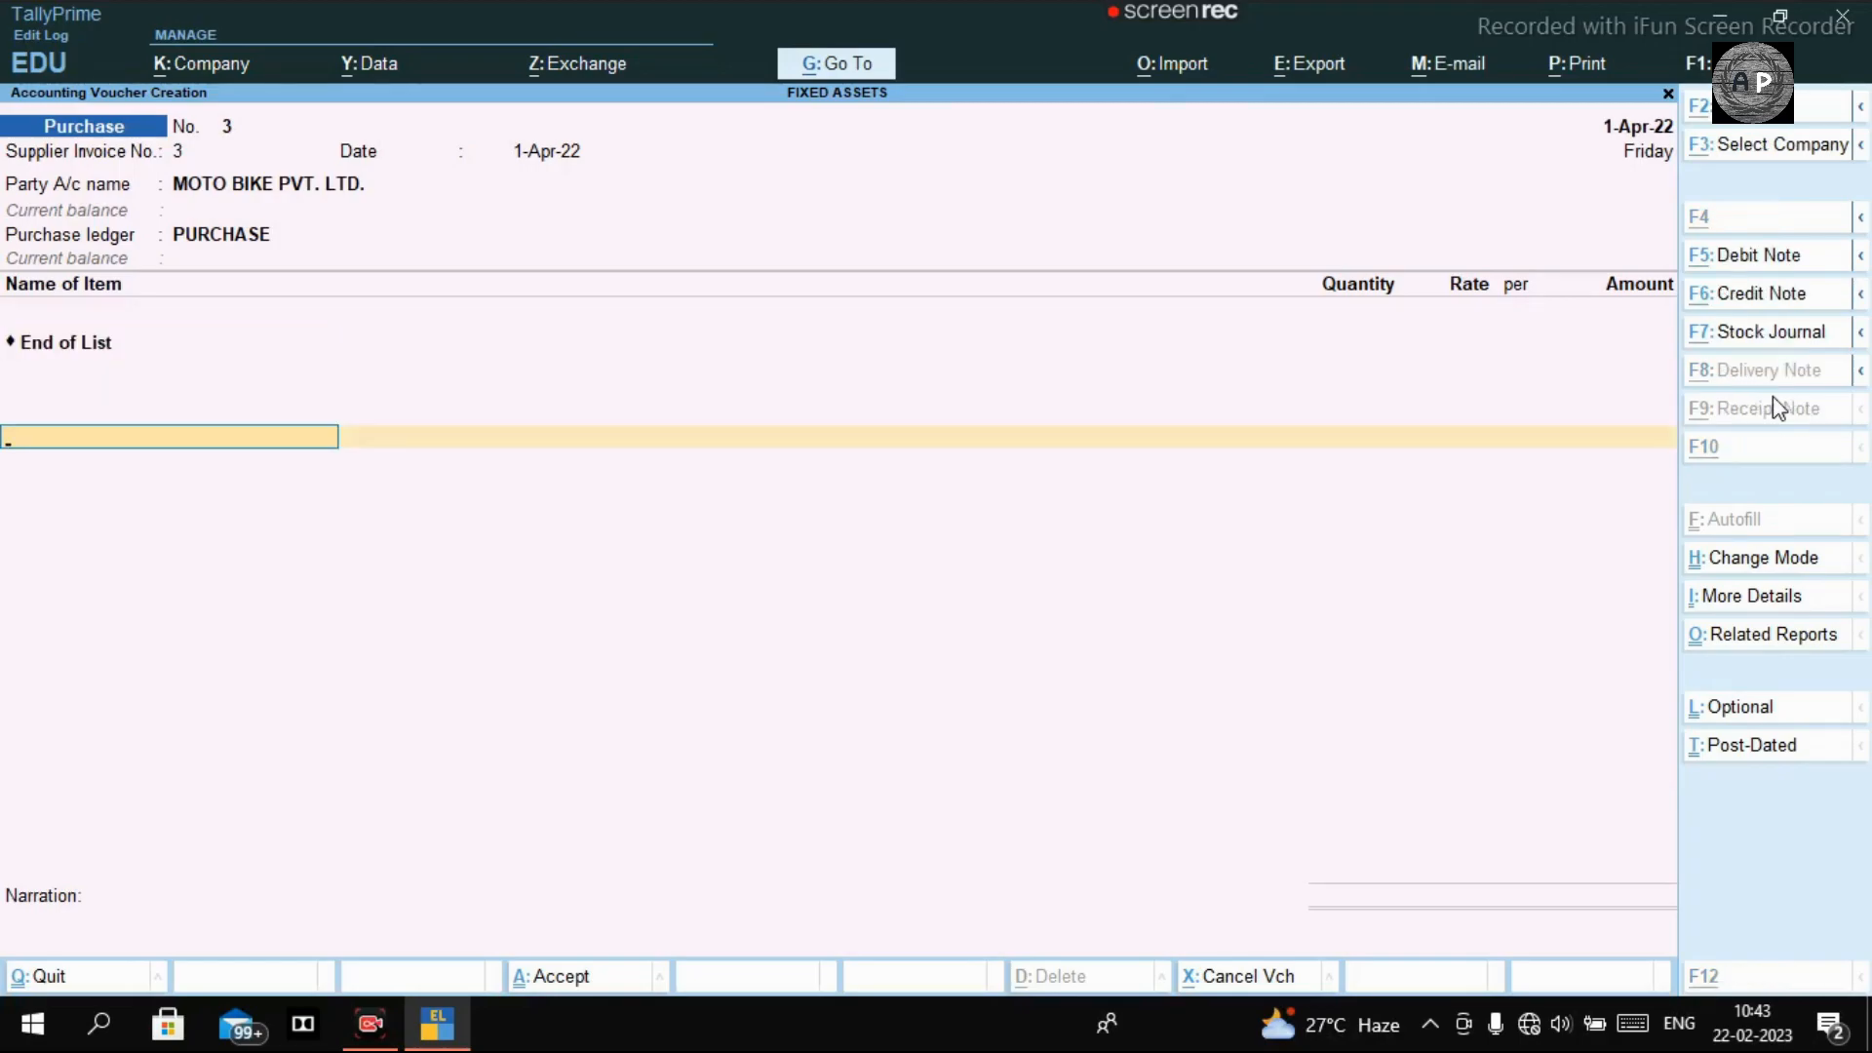
key(alt+c)
text(MOTOR)
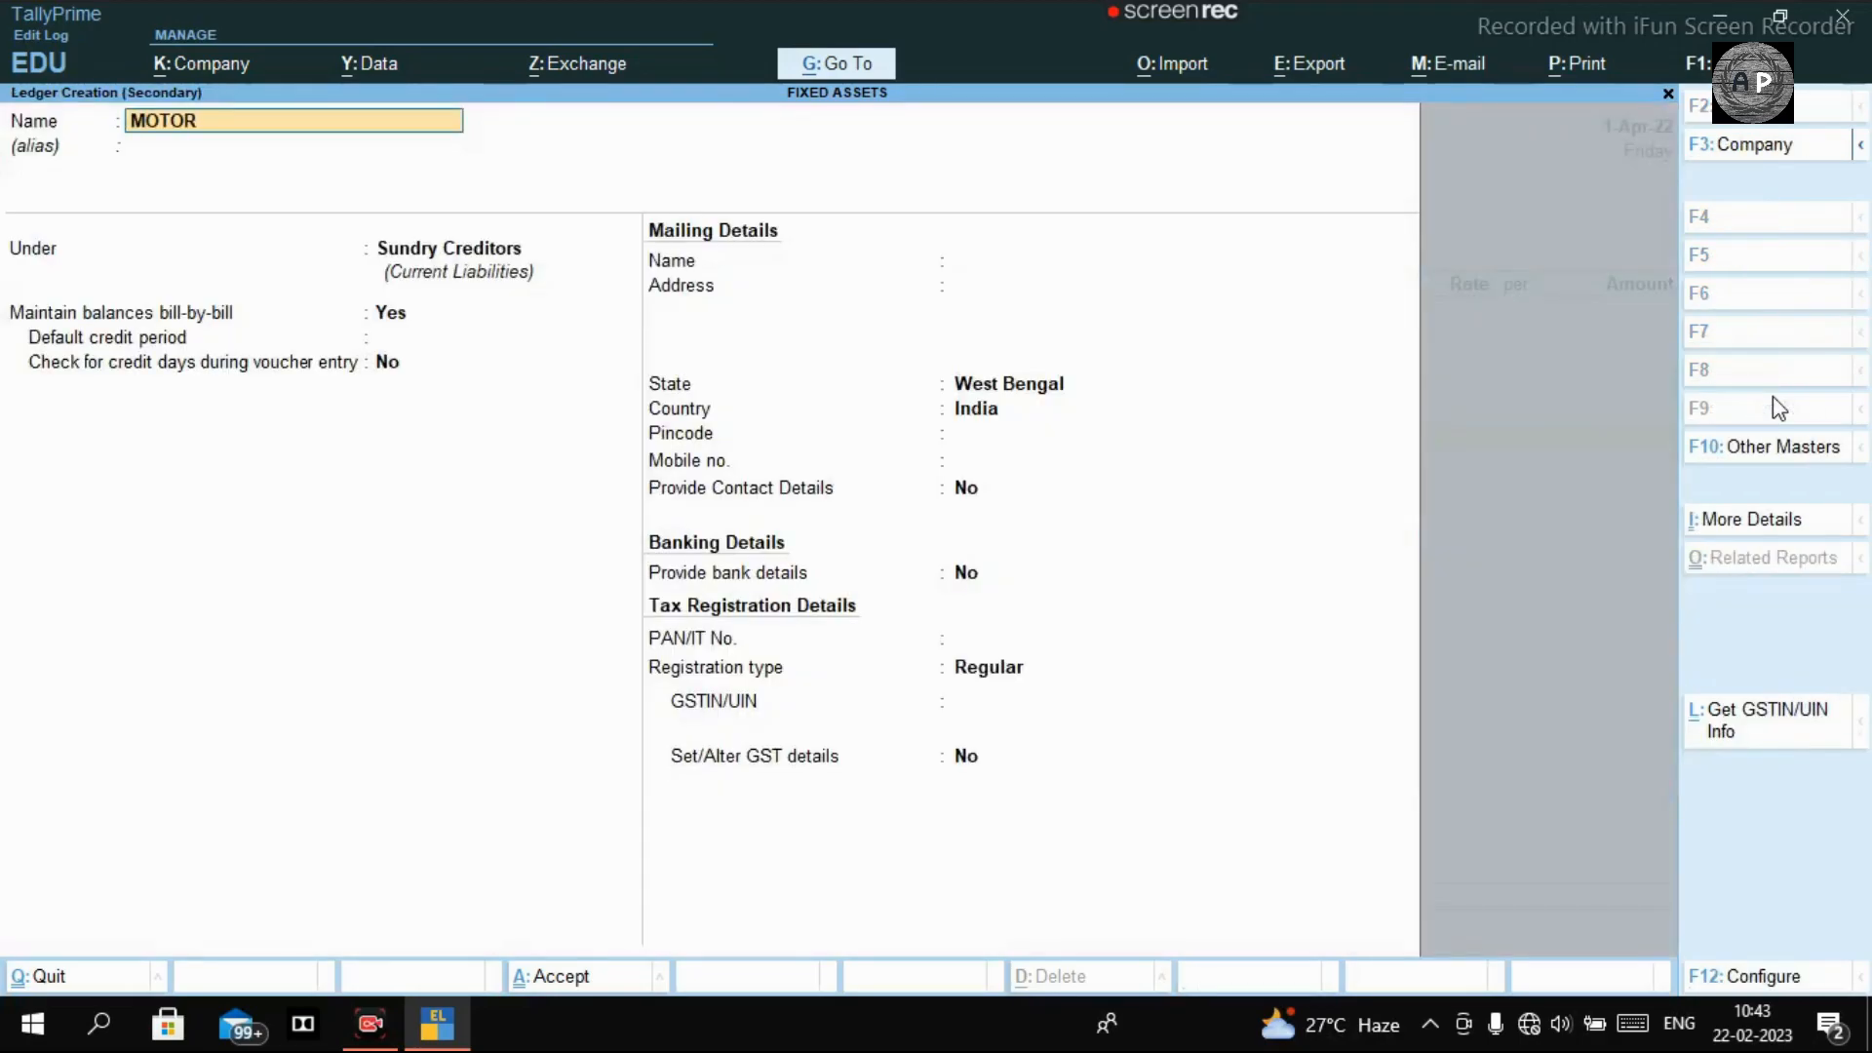
text( VEHICLE)
key(Return)
key(Return)
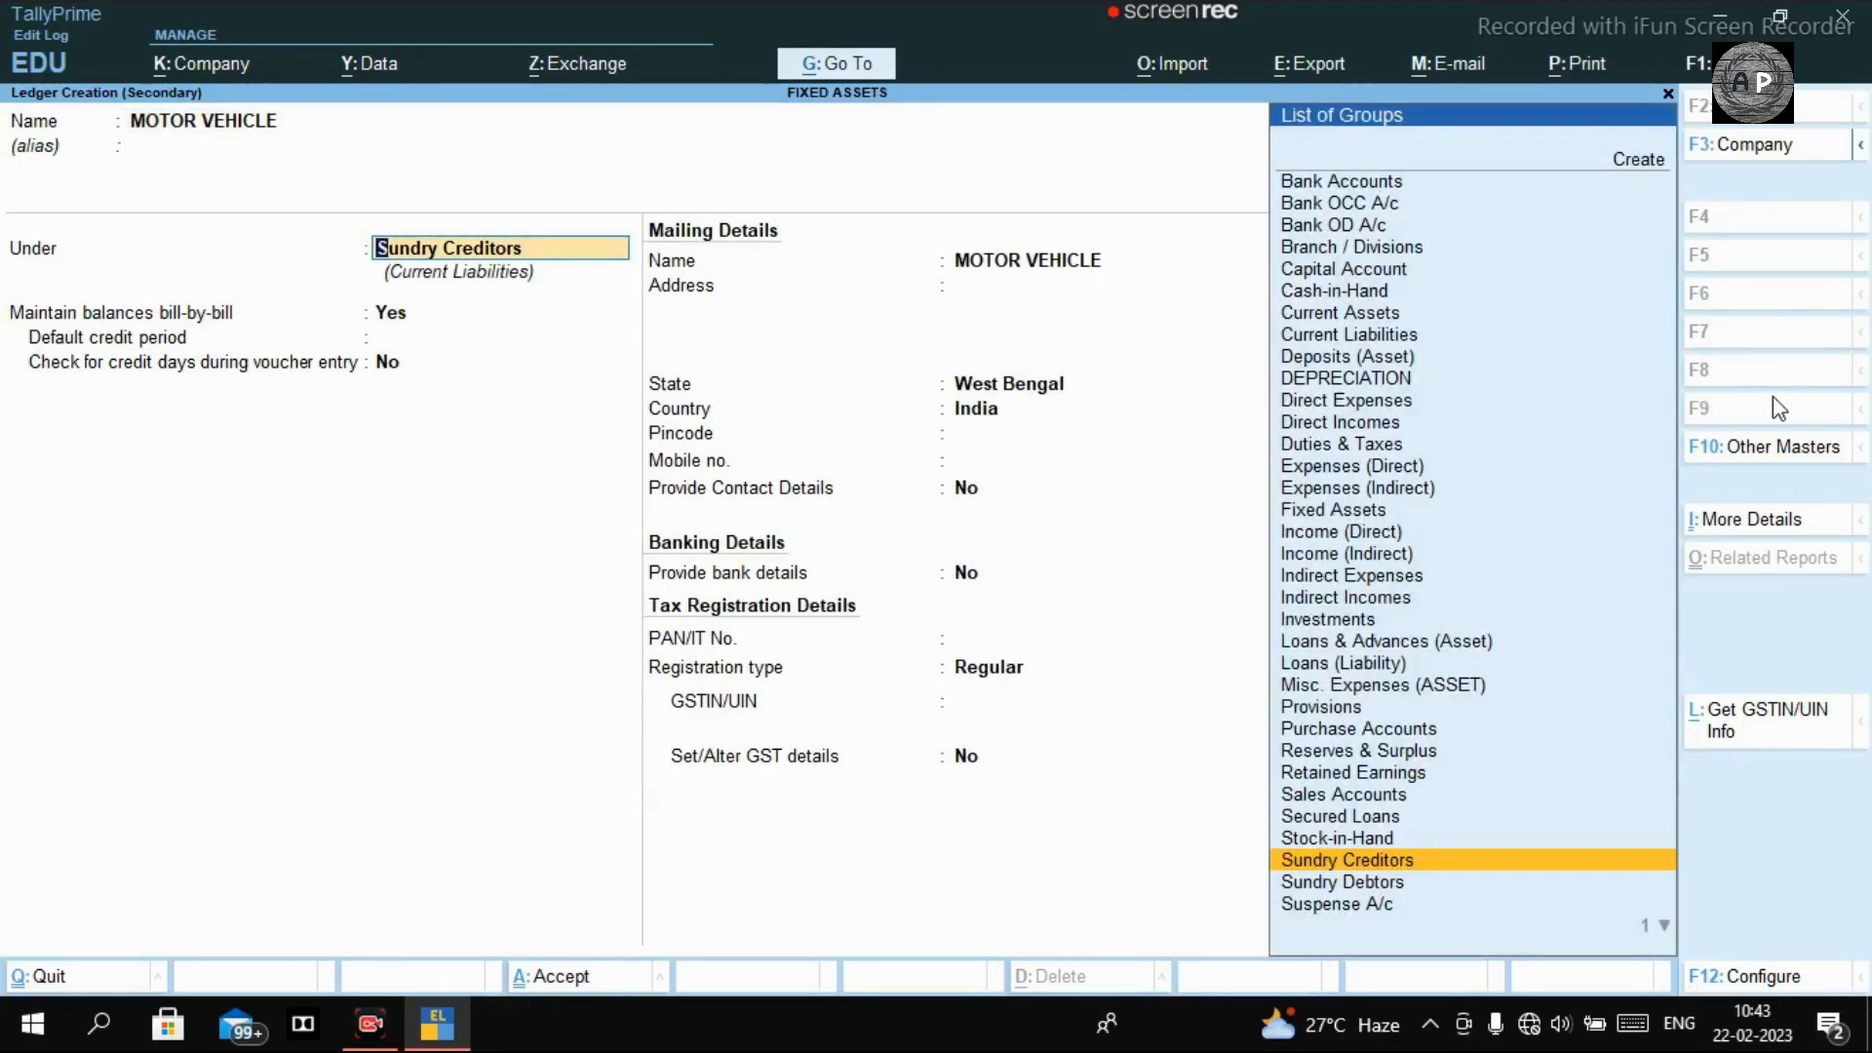
text(Fix)
key(Return)
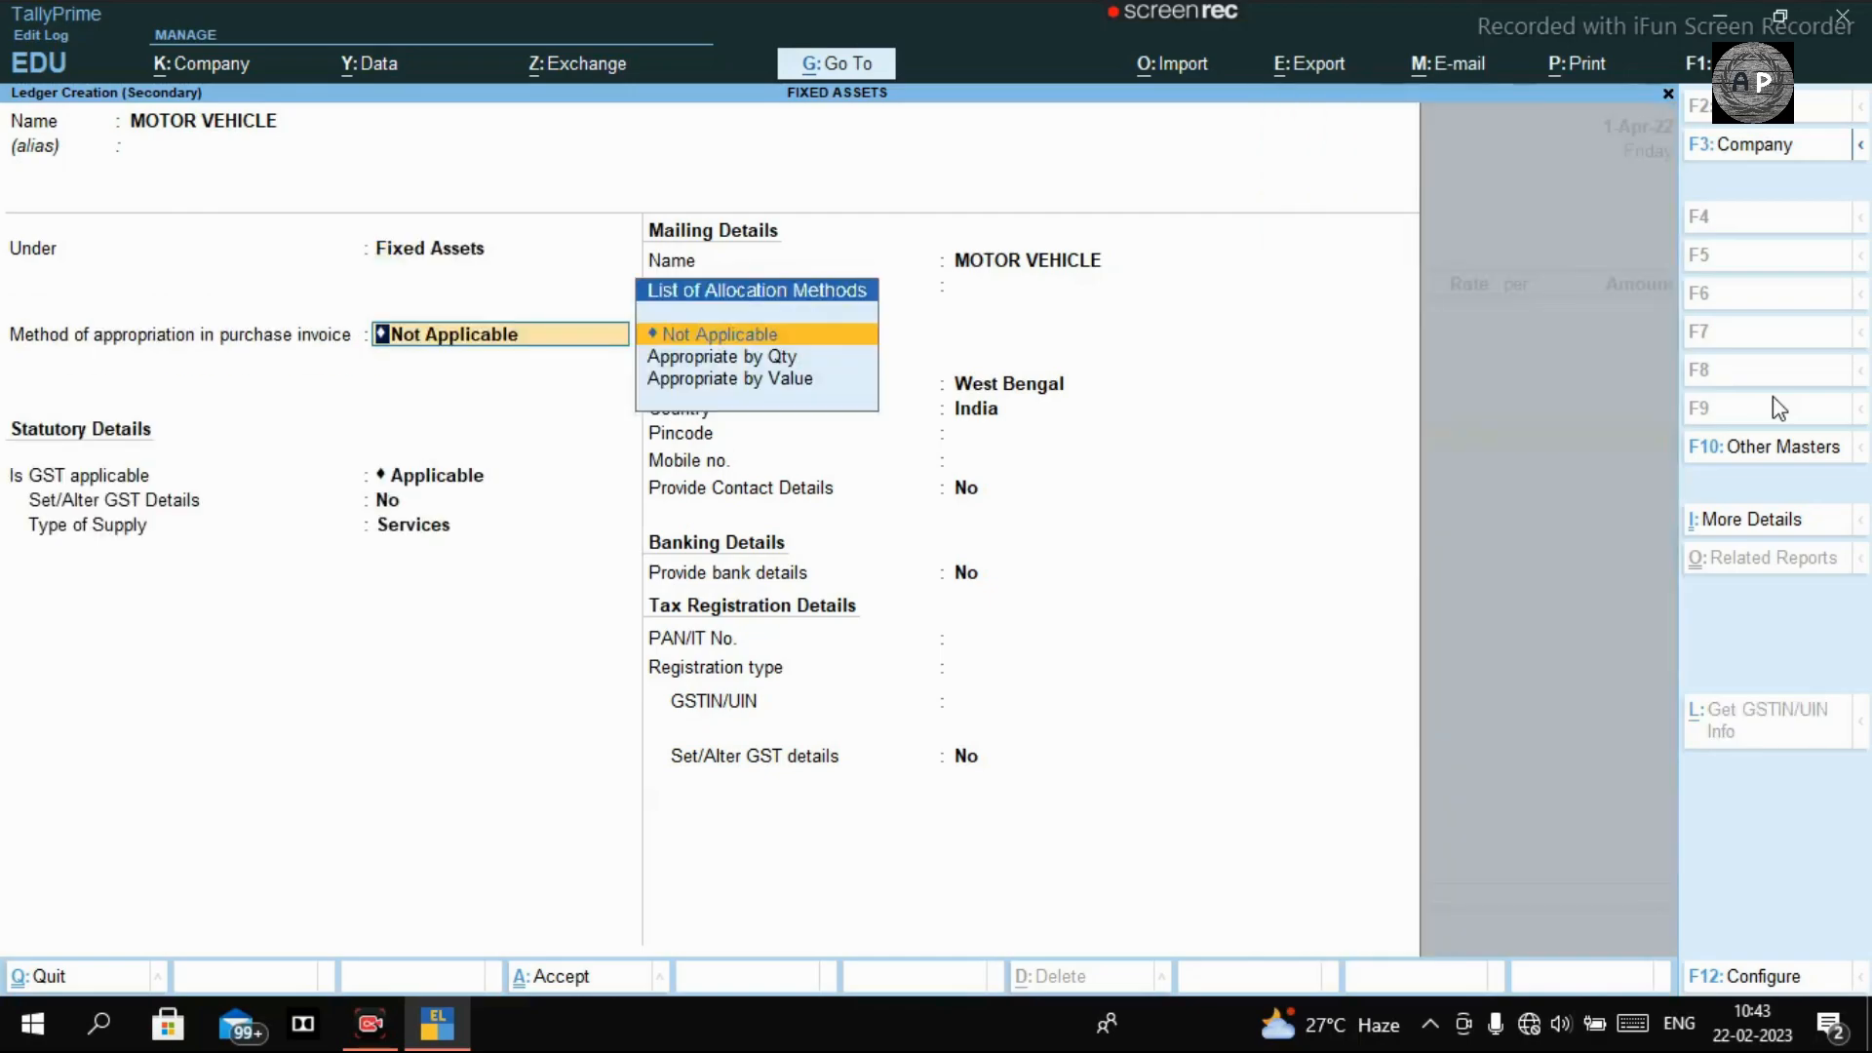
Keep appropriation as Not Applicable and GST as Applicable for the MOTOR VEHICLE ledger, and set Set/Alter GST Details to Yes.
key(Return)
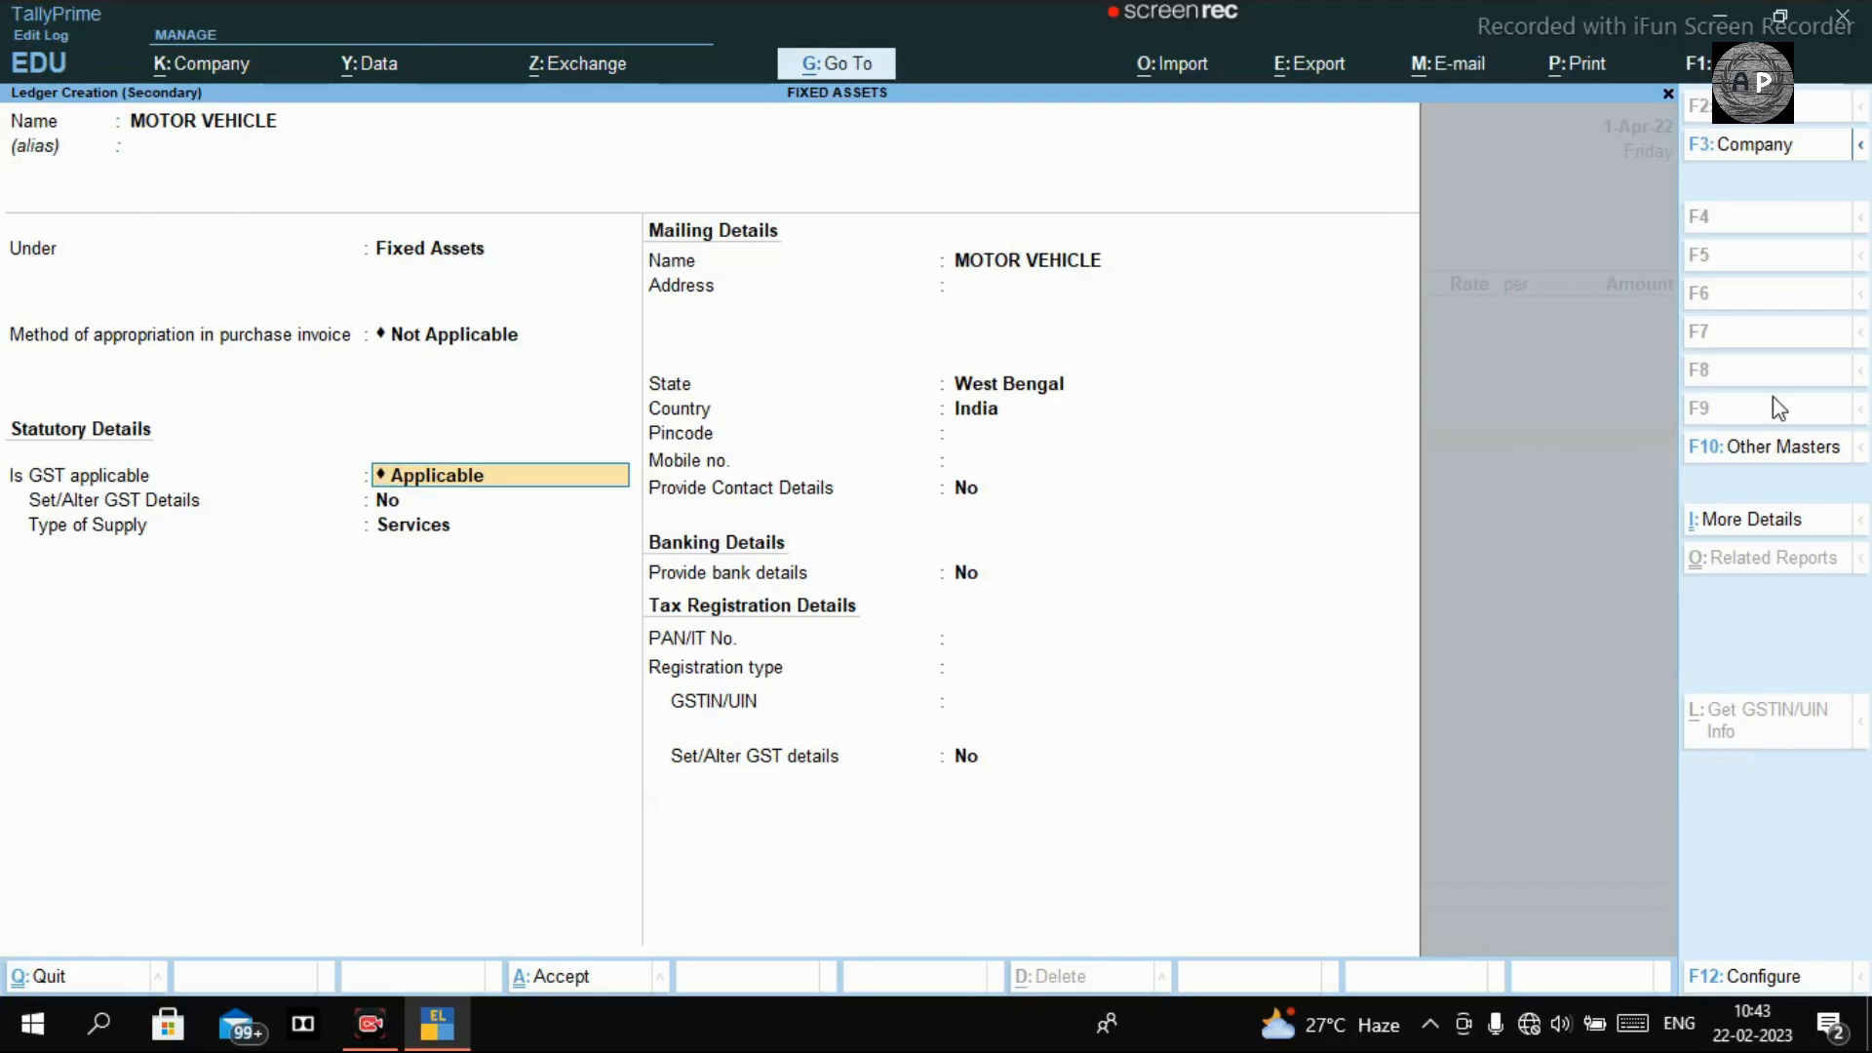
key(Return)
text(Y)
key(Return)
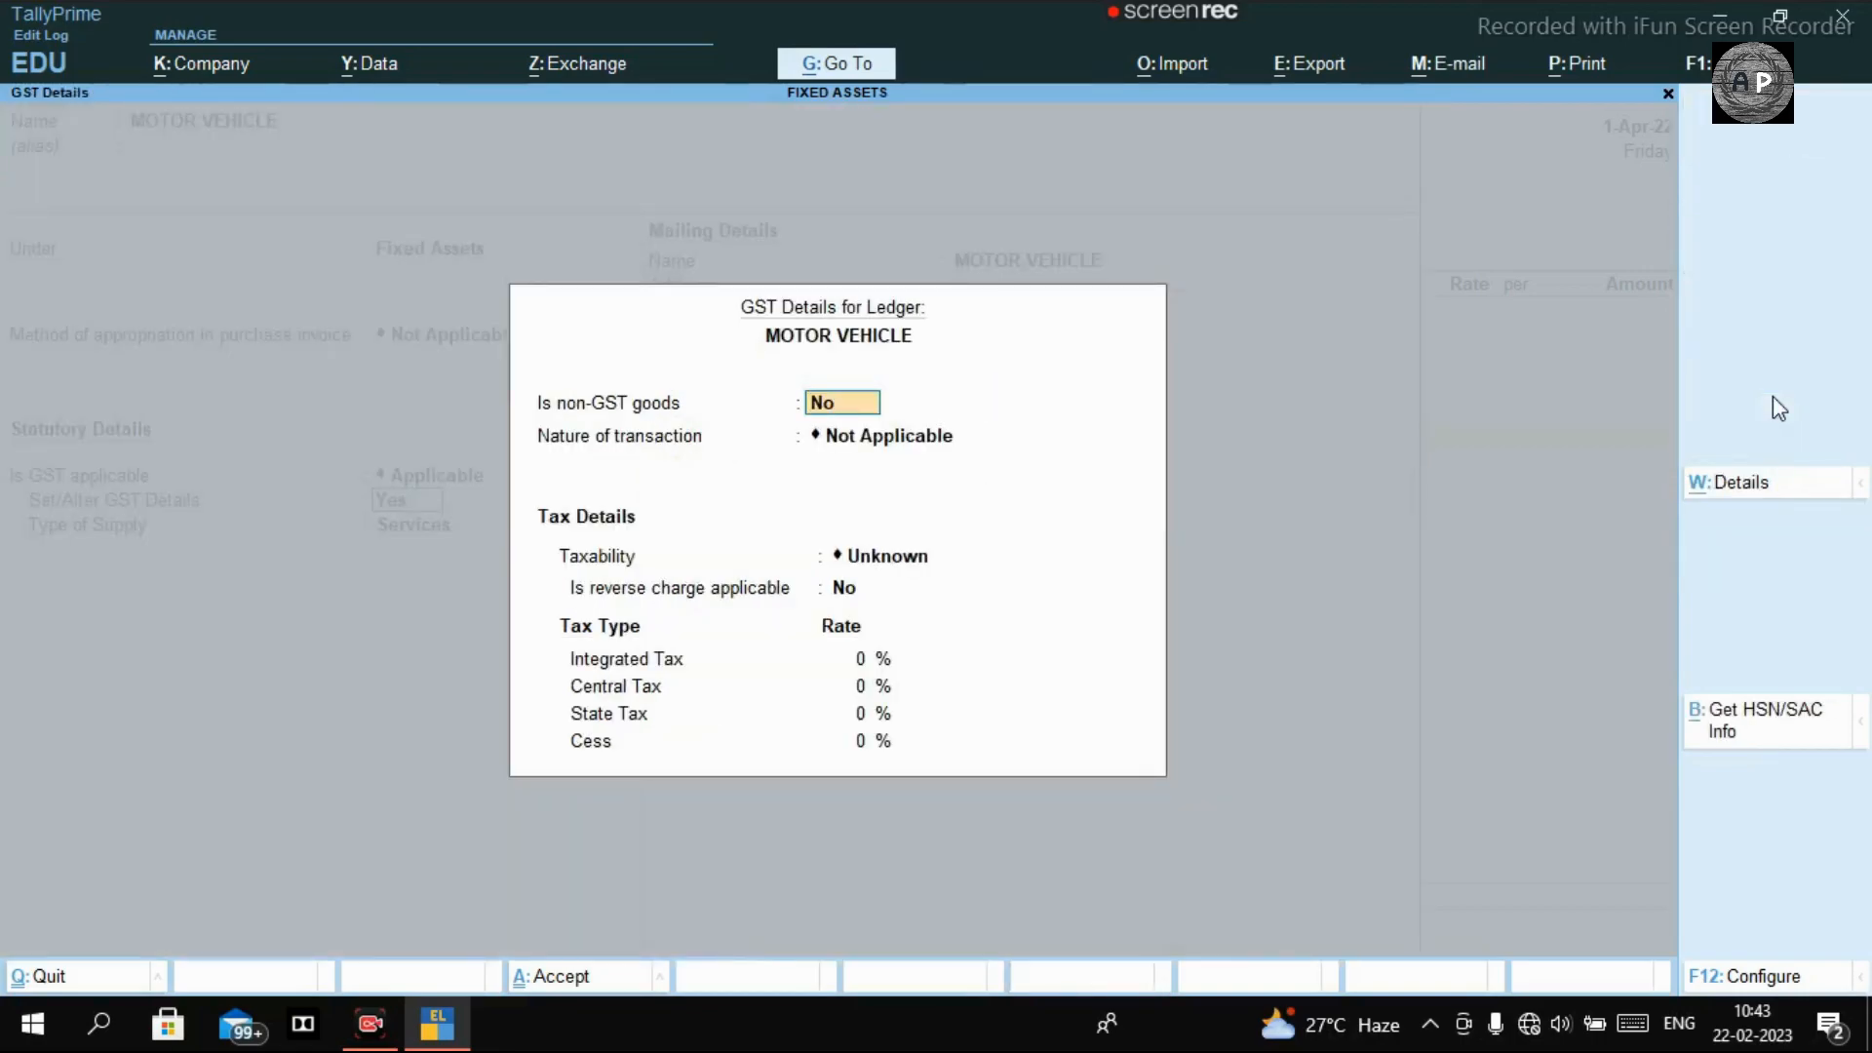
Set the ledger's nature of transaction to Purchase Taxable and its nature of goods to Capital Goods.
key(Return)
key(Down)
key(Down)
key(Down)
key(Down)
key(Down)
key(Down)
key(Down)
key(Down)
key(Down)
key(Down)
key(Down)
key(Down)
key(Down)
key(Down)
key(Down)
key(Down)
key(Down)
key(Down)
key(Down)
key(Down)
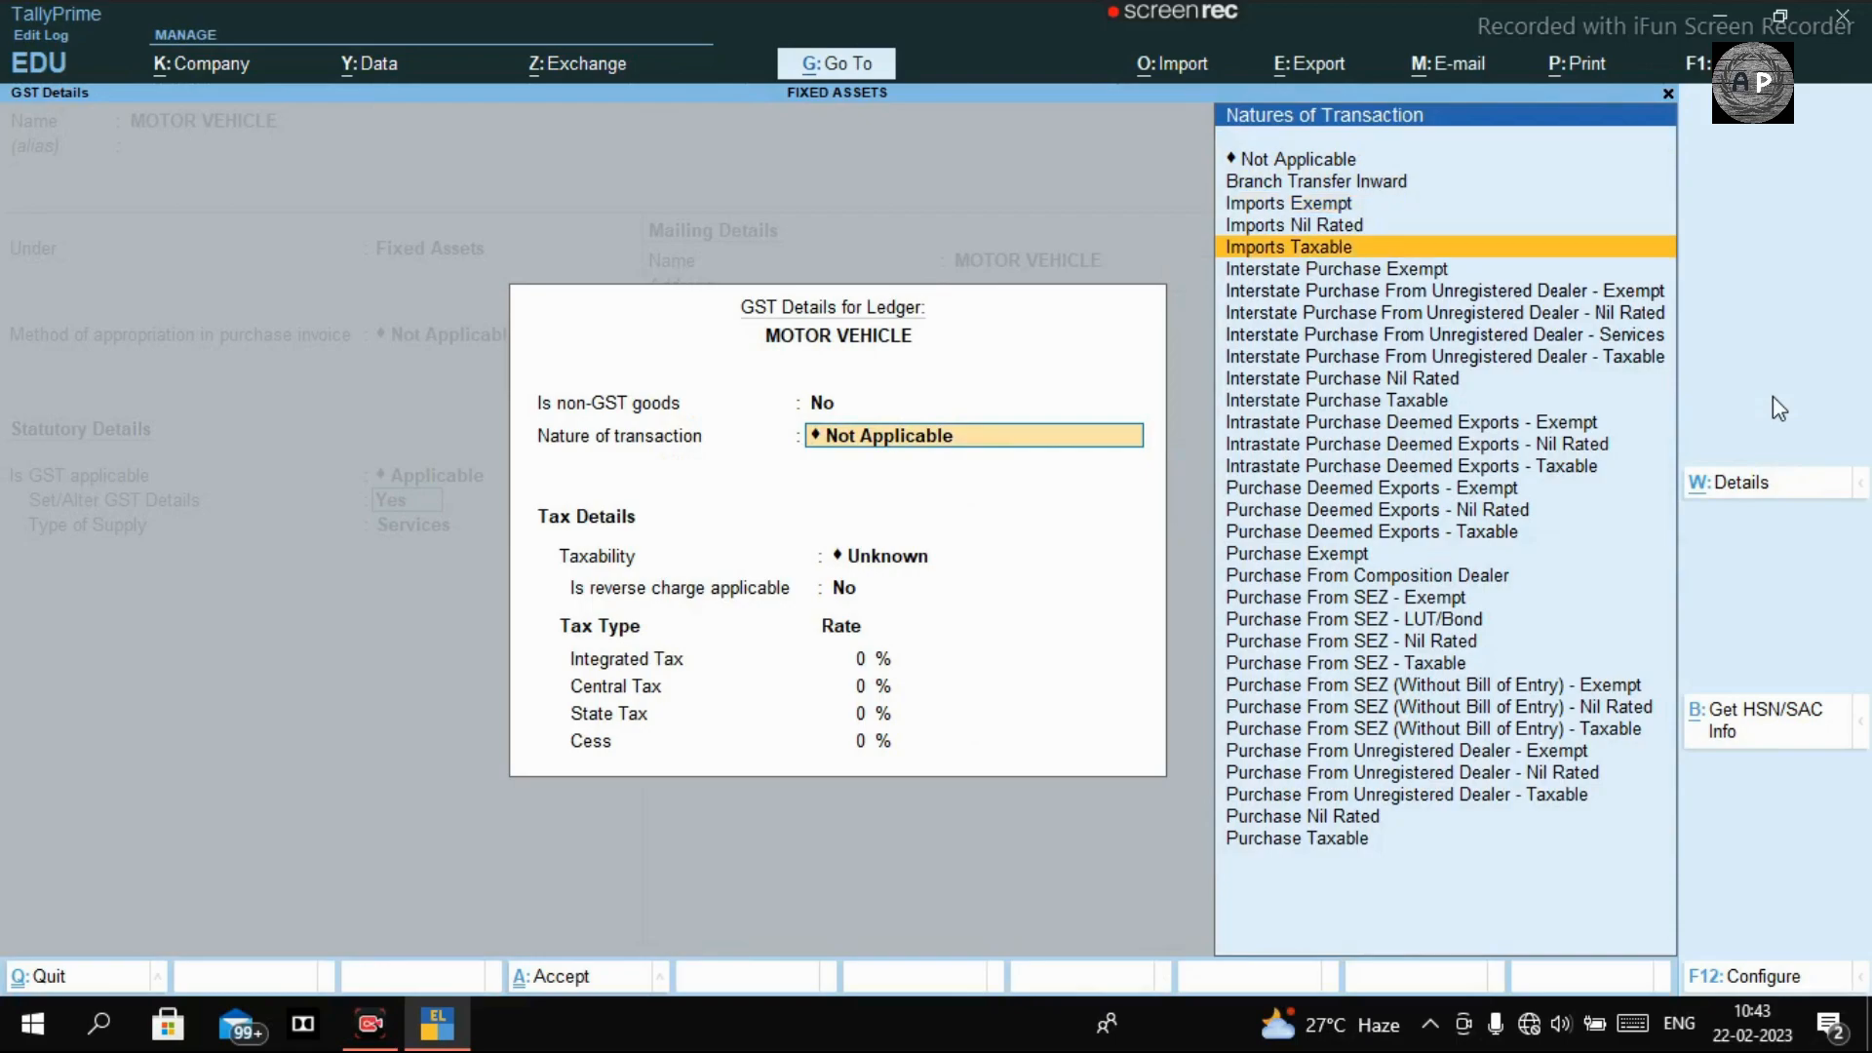
key(Down)
key(Return)
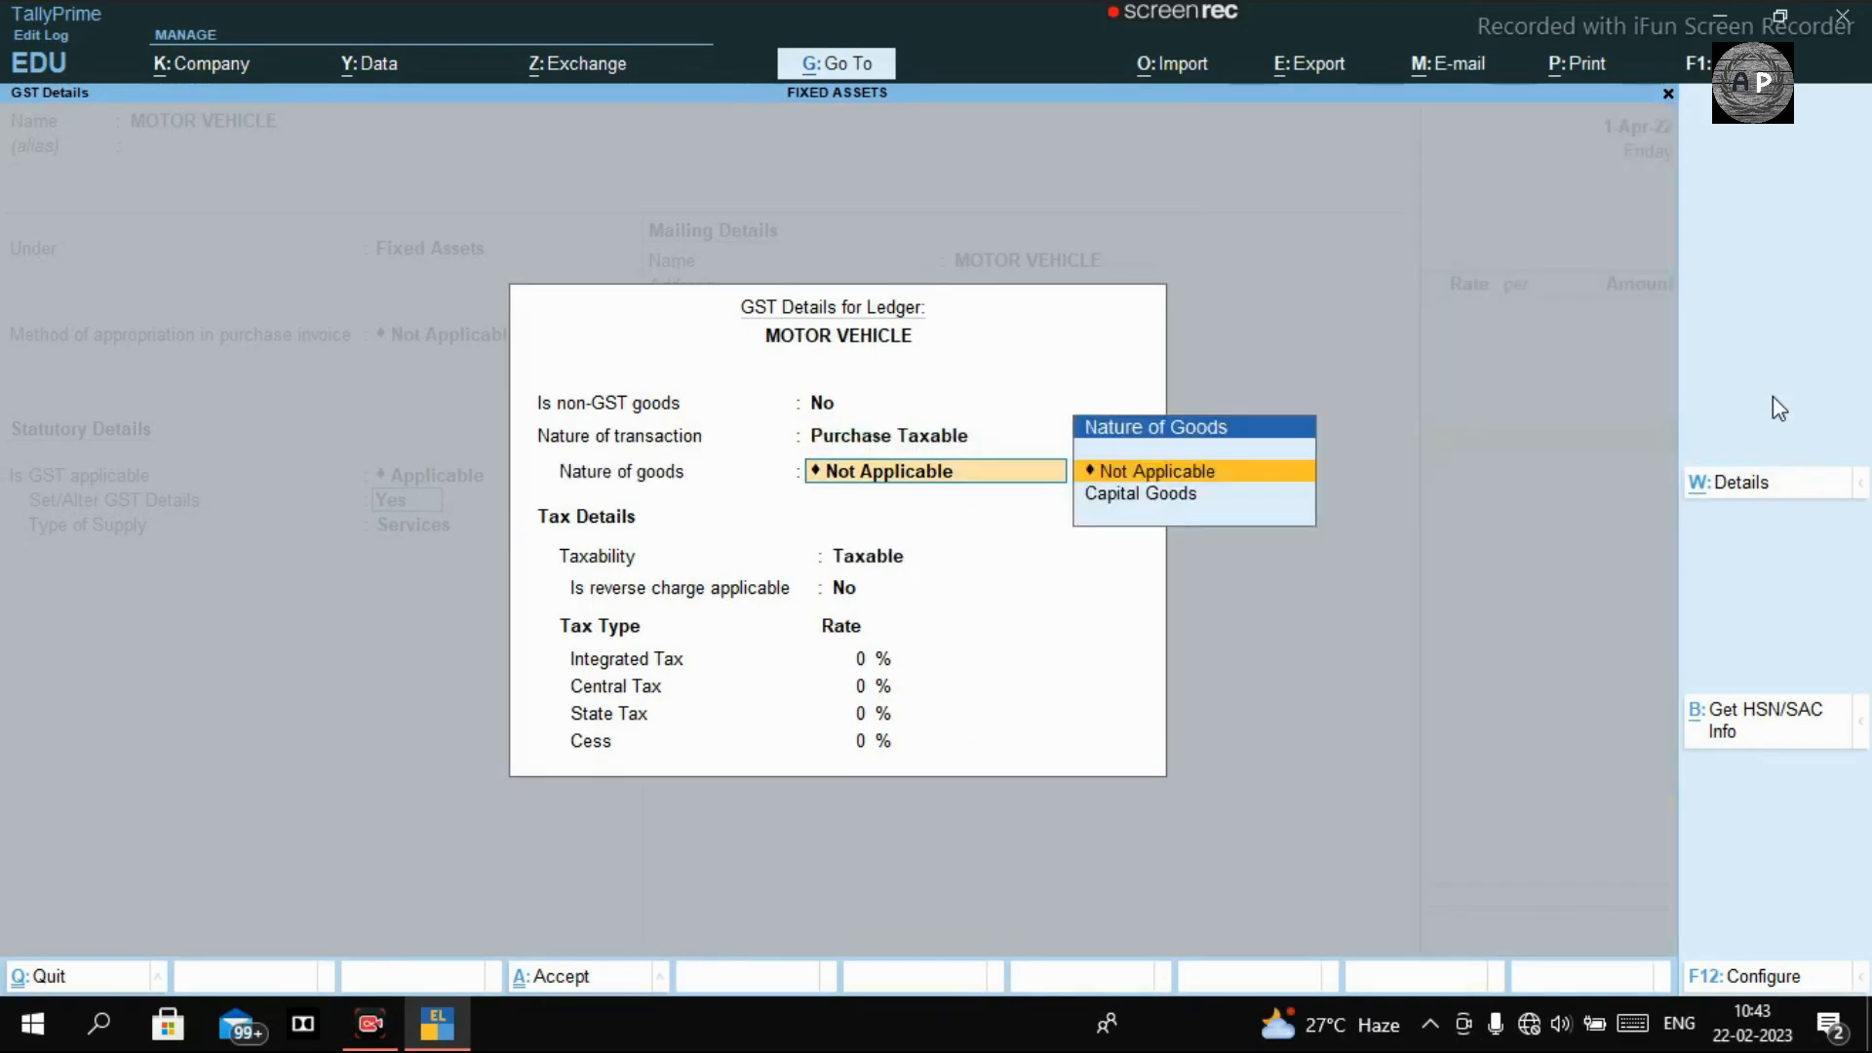
key(Down)
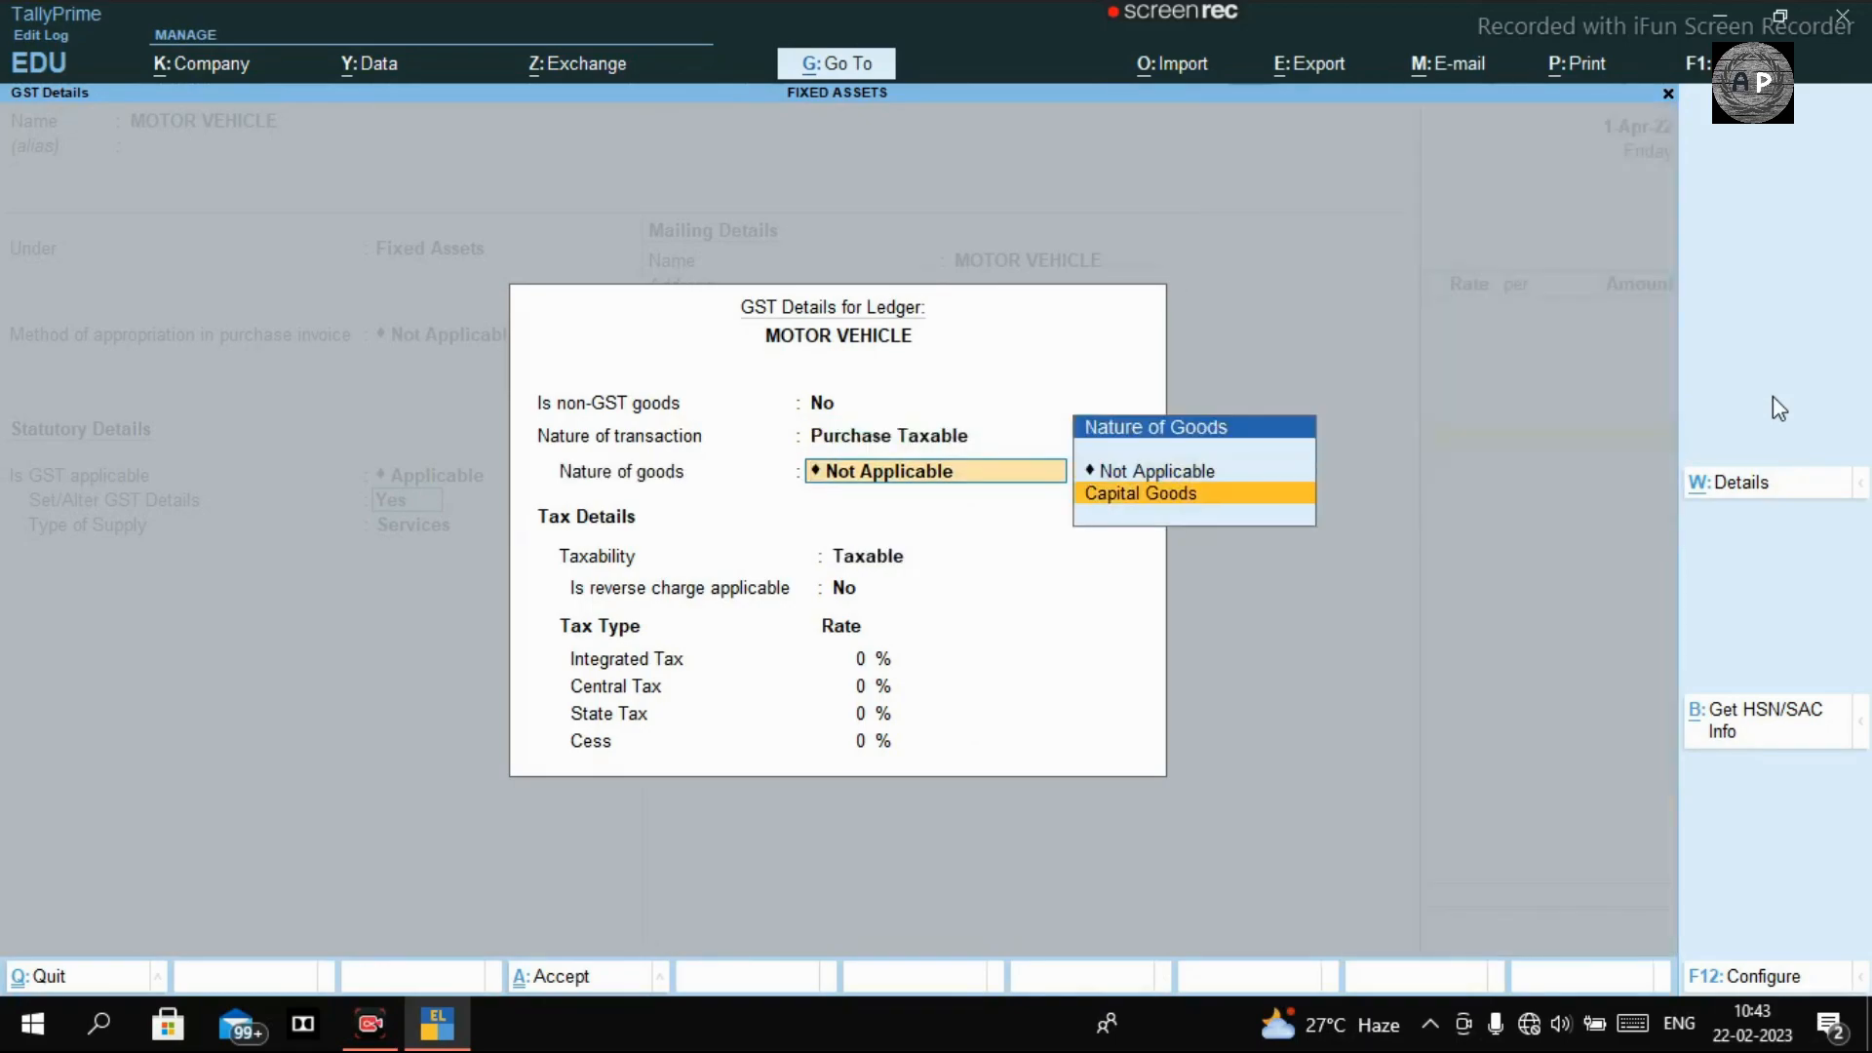
key(Return)
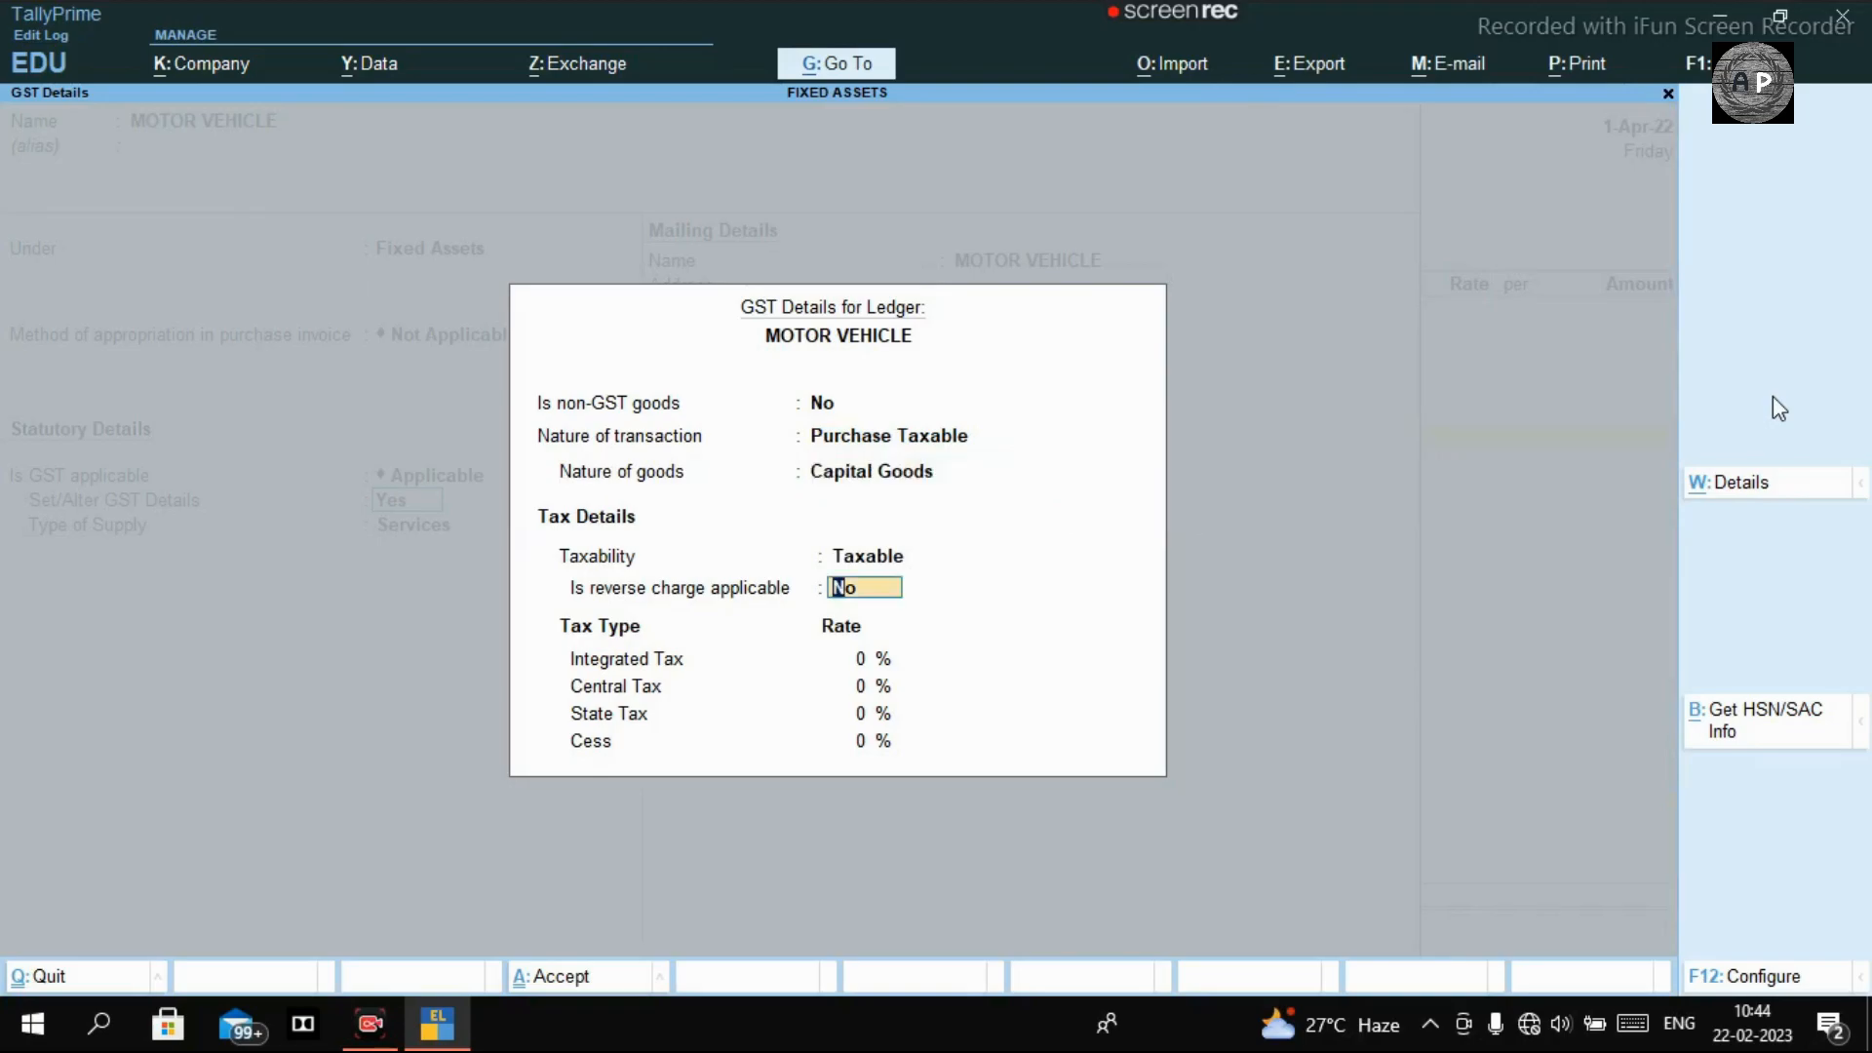
Keep reverse charge as No, set the Integrated Tax rate to 18 %, and accept the GST details.
key(Return)
text(18)
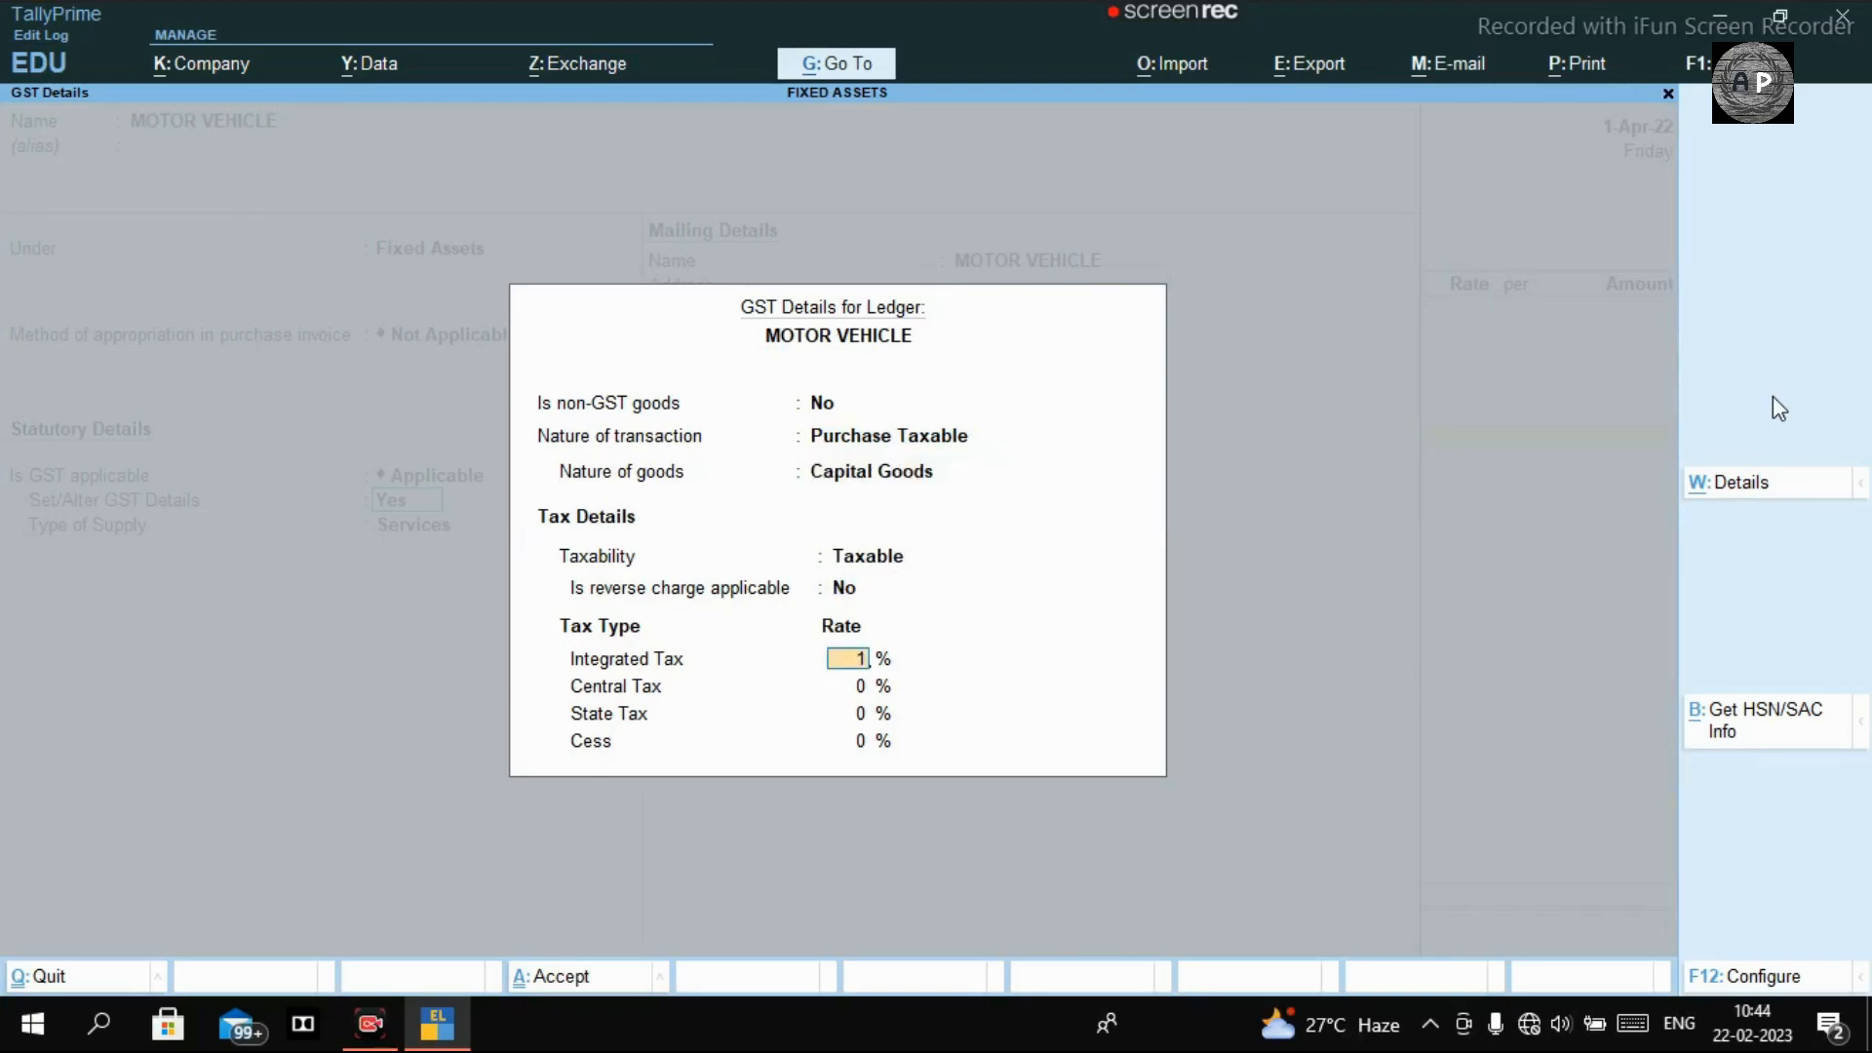
key(Return)
key(Return)
key(Return)
key(Return)
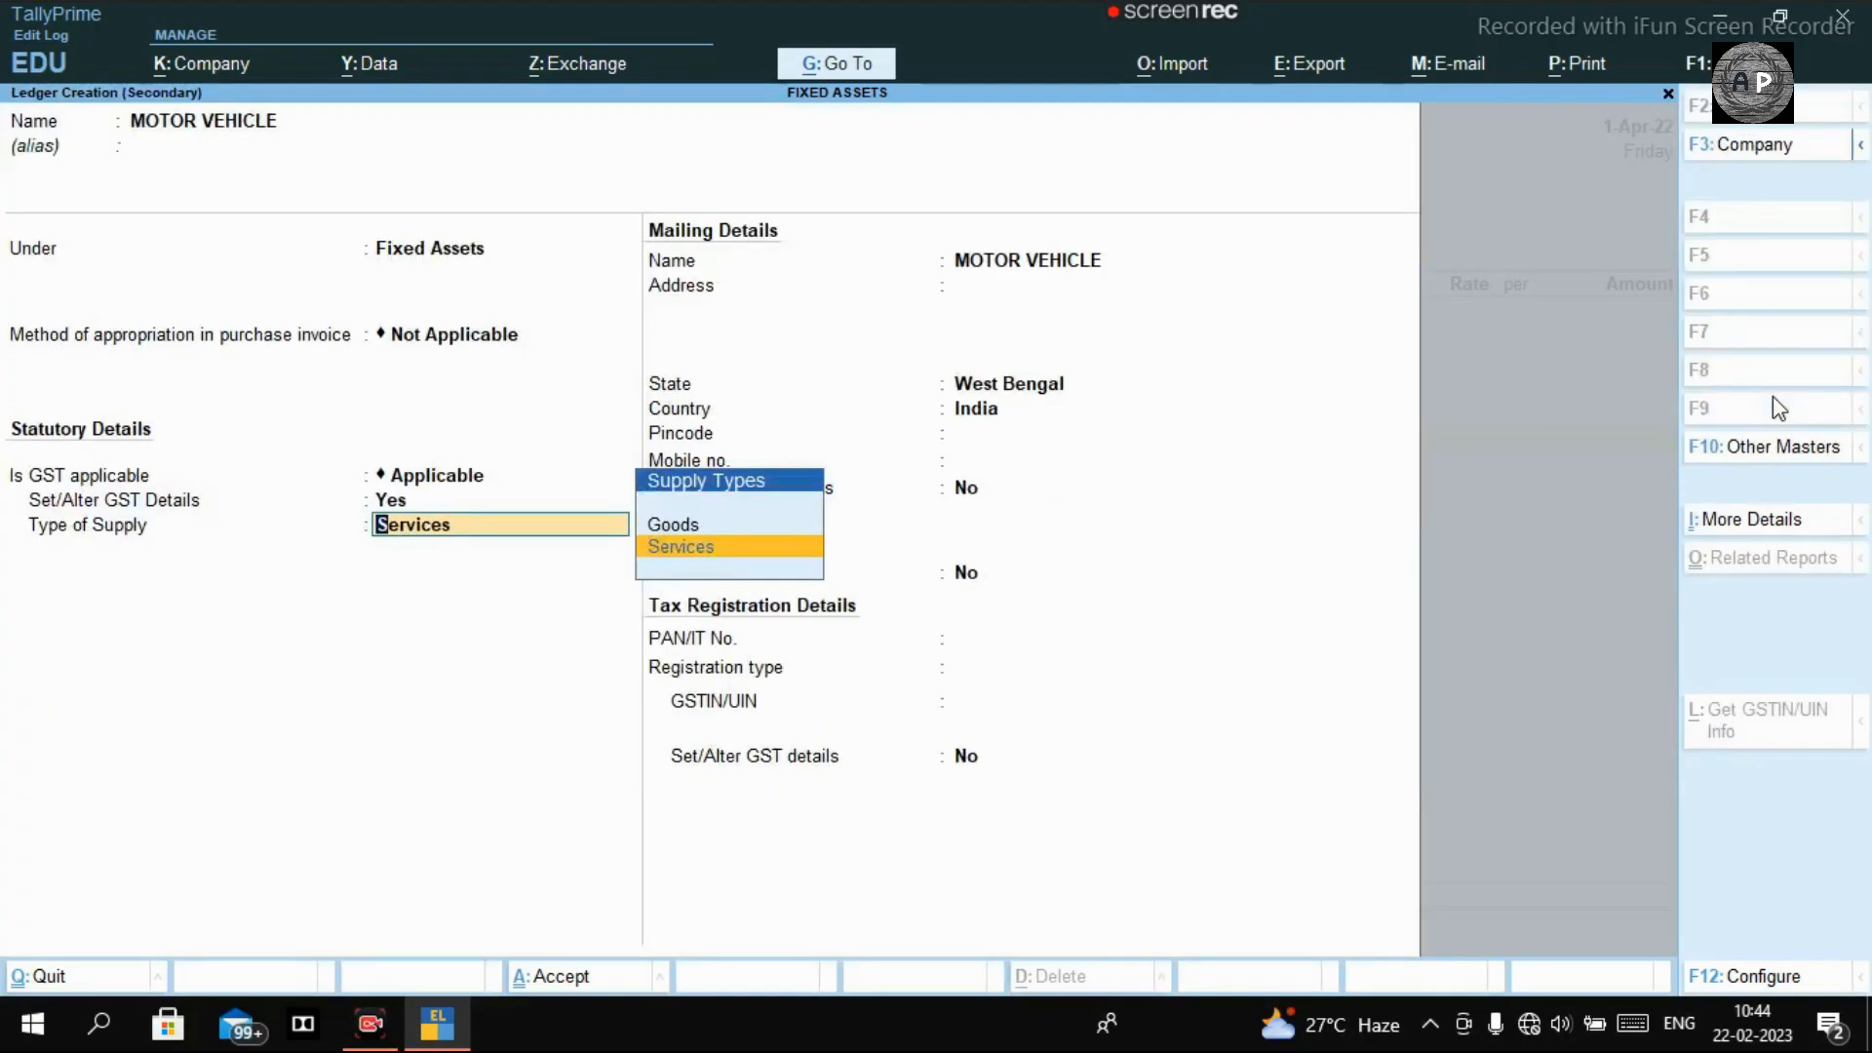
Set the MOTOR VEHICLE ledger's type of supply to Goods and save the ledger.
key(Up)
key(Return)
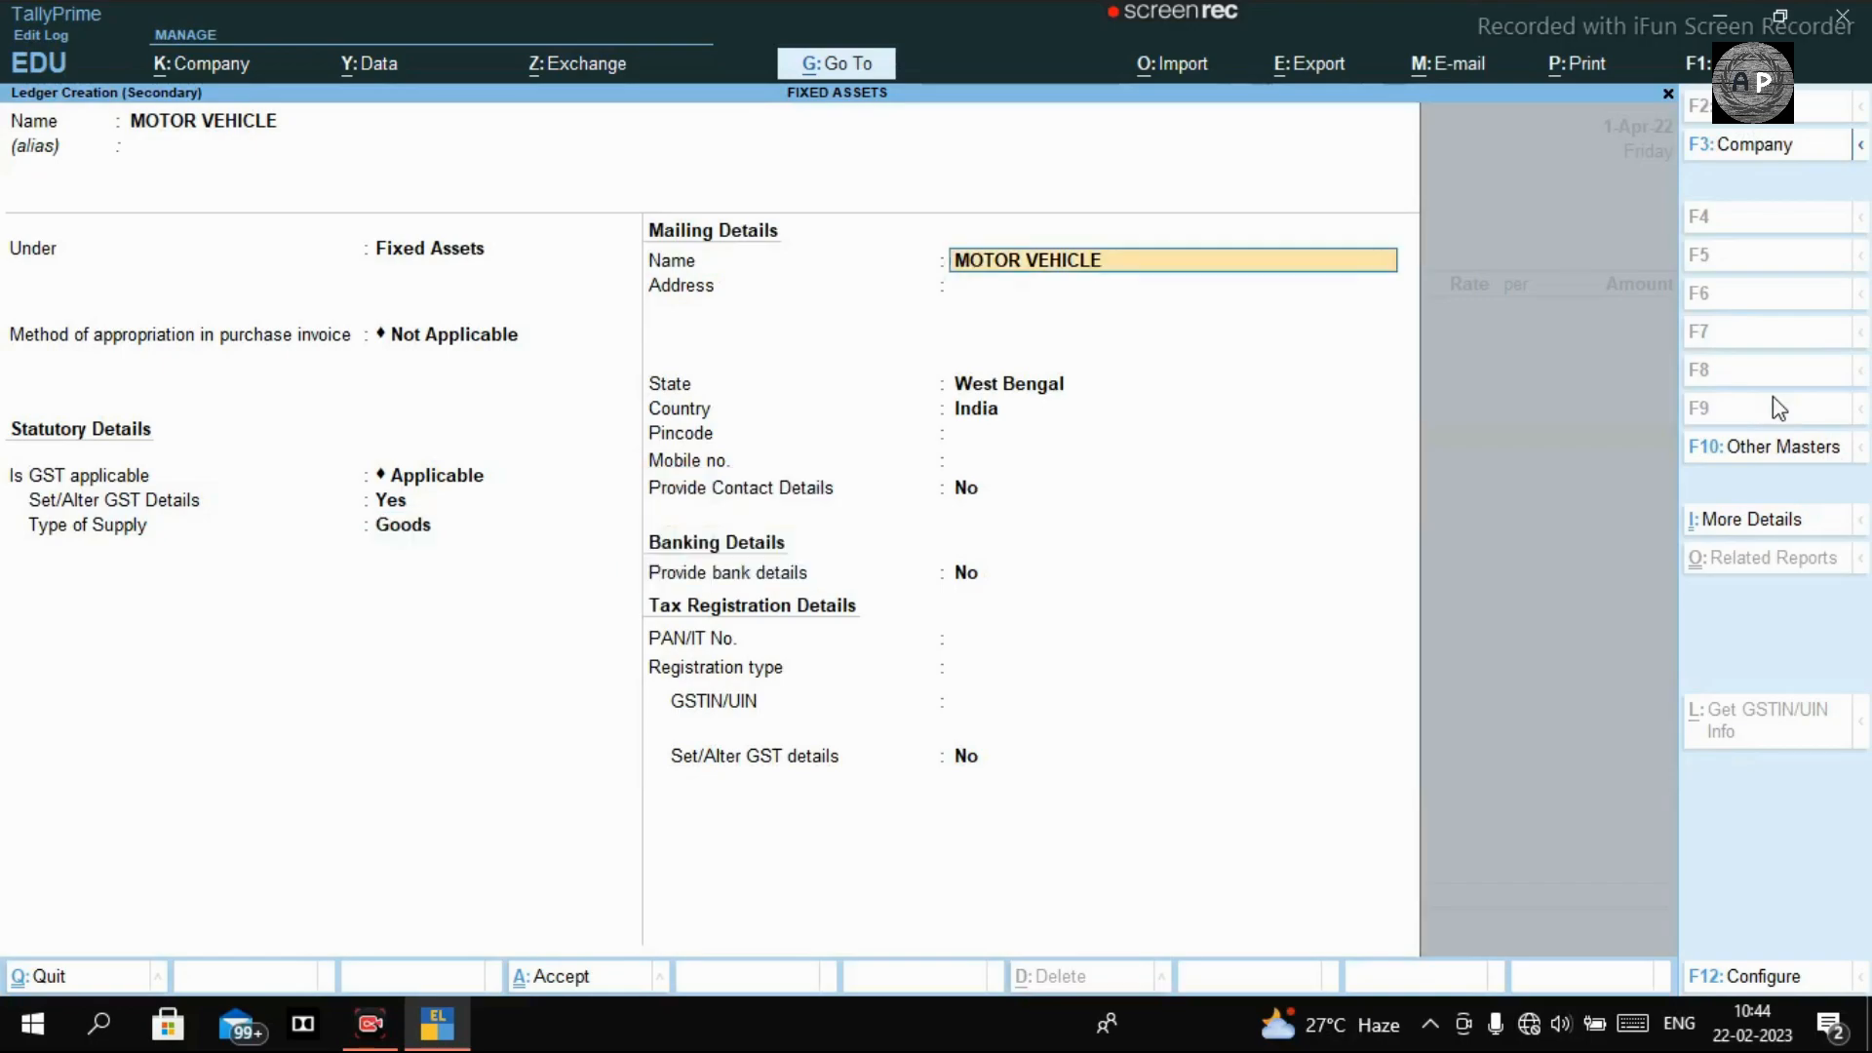
key(ctrl+a)
Enter 120000 as the MOTOR VEHICLE amount in the purchase voucher and accept its tax classification.
key(Return)
text(120000)
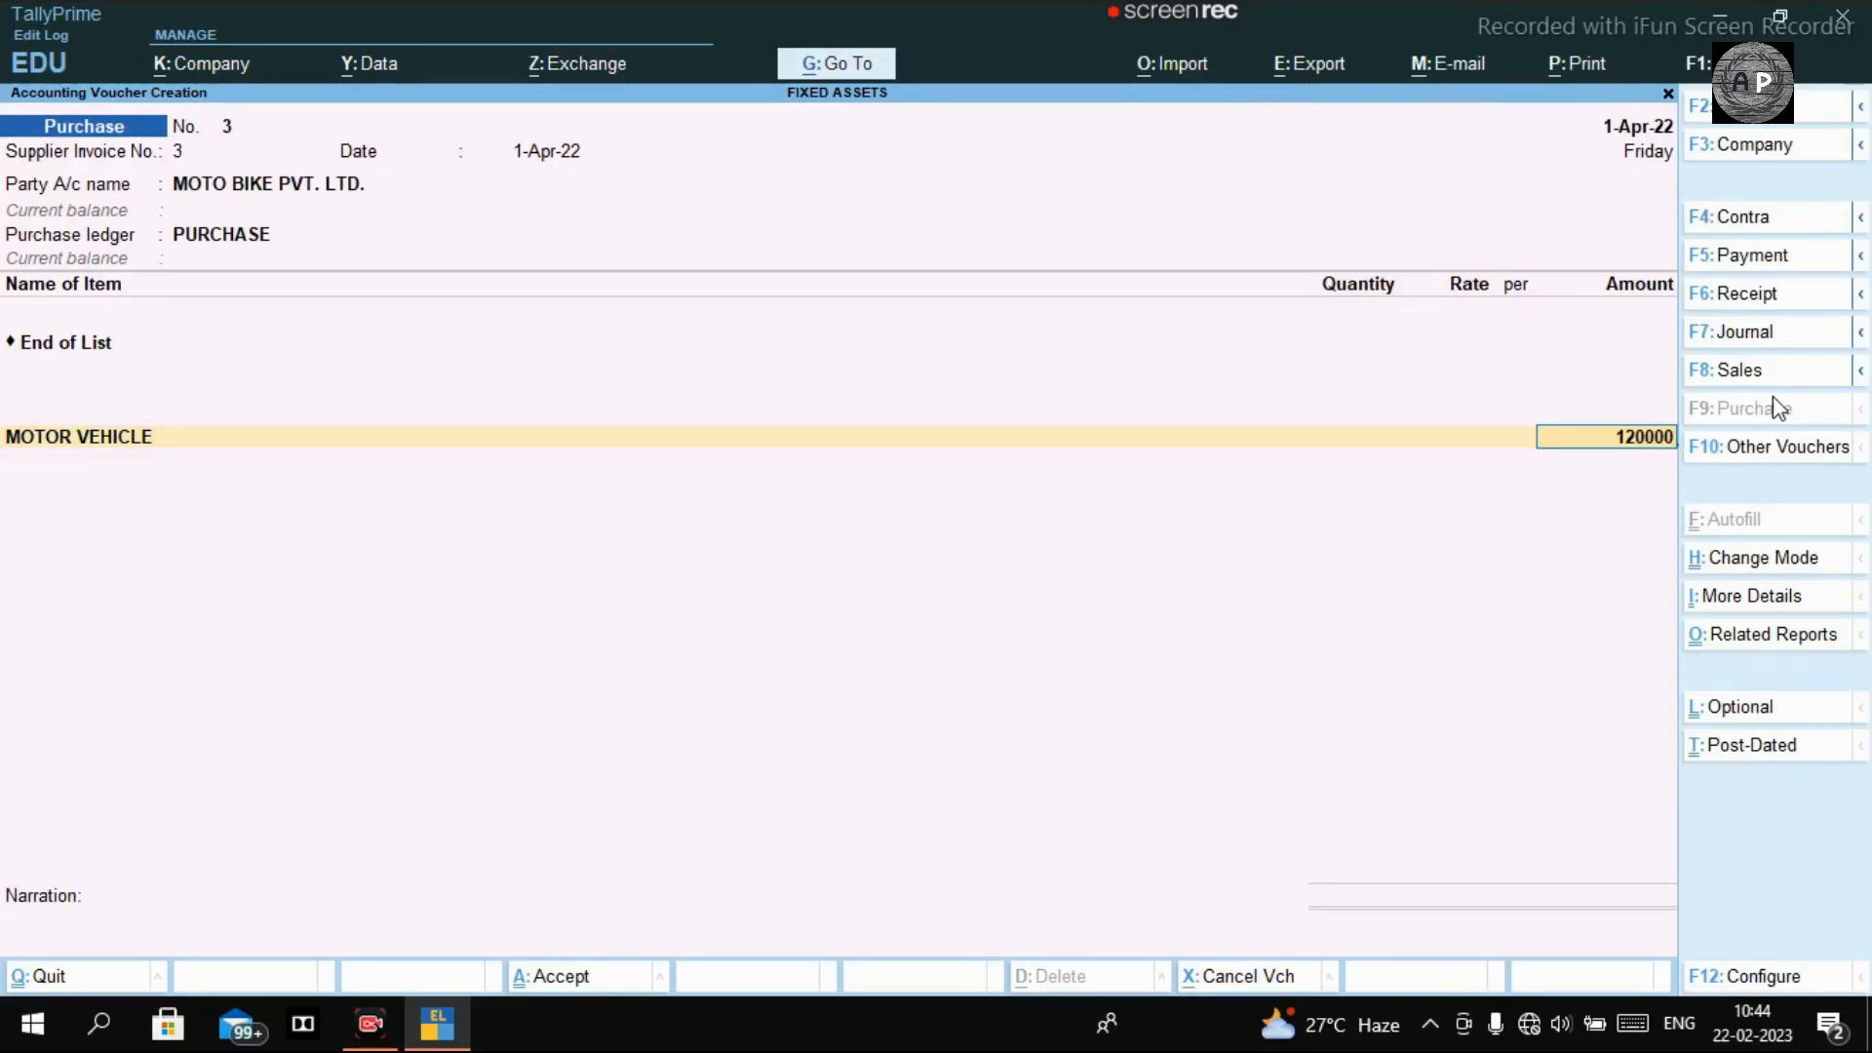
key(Return)
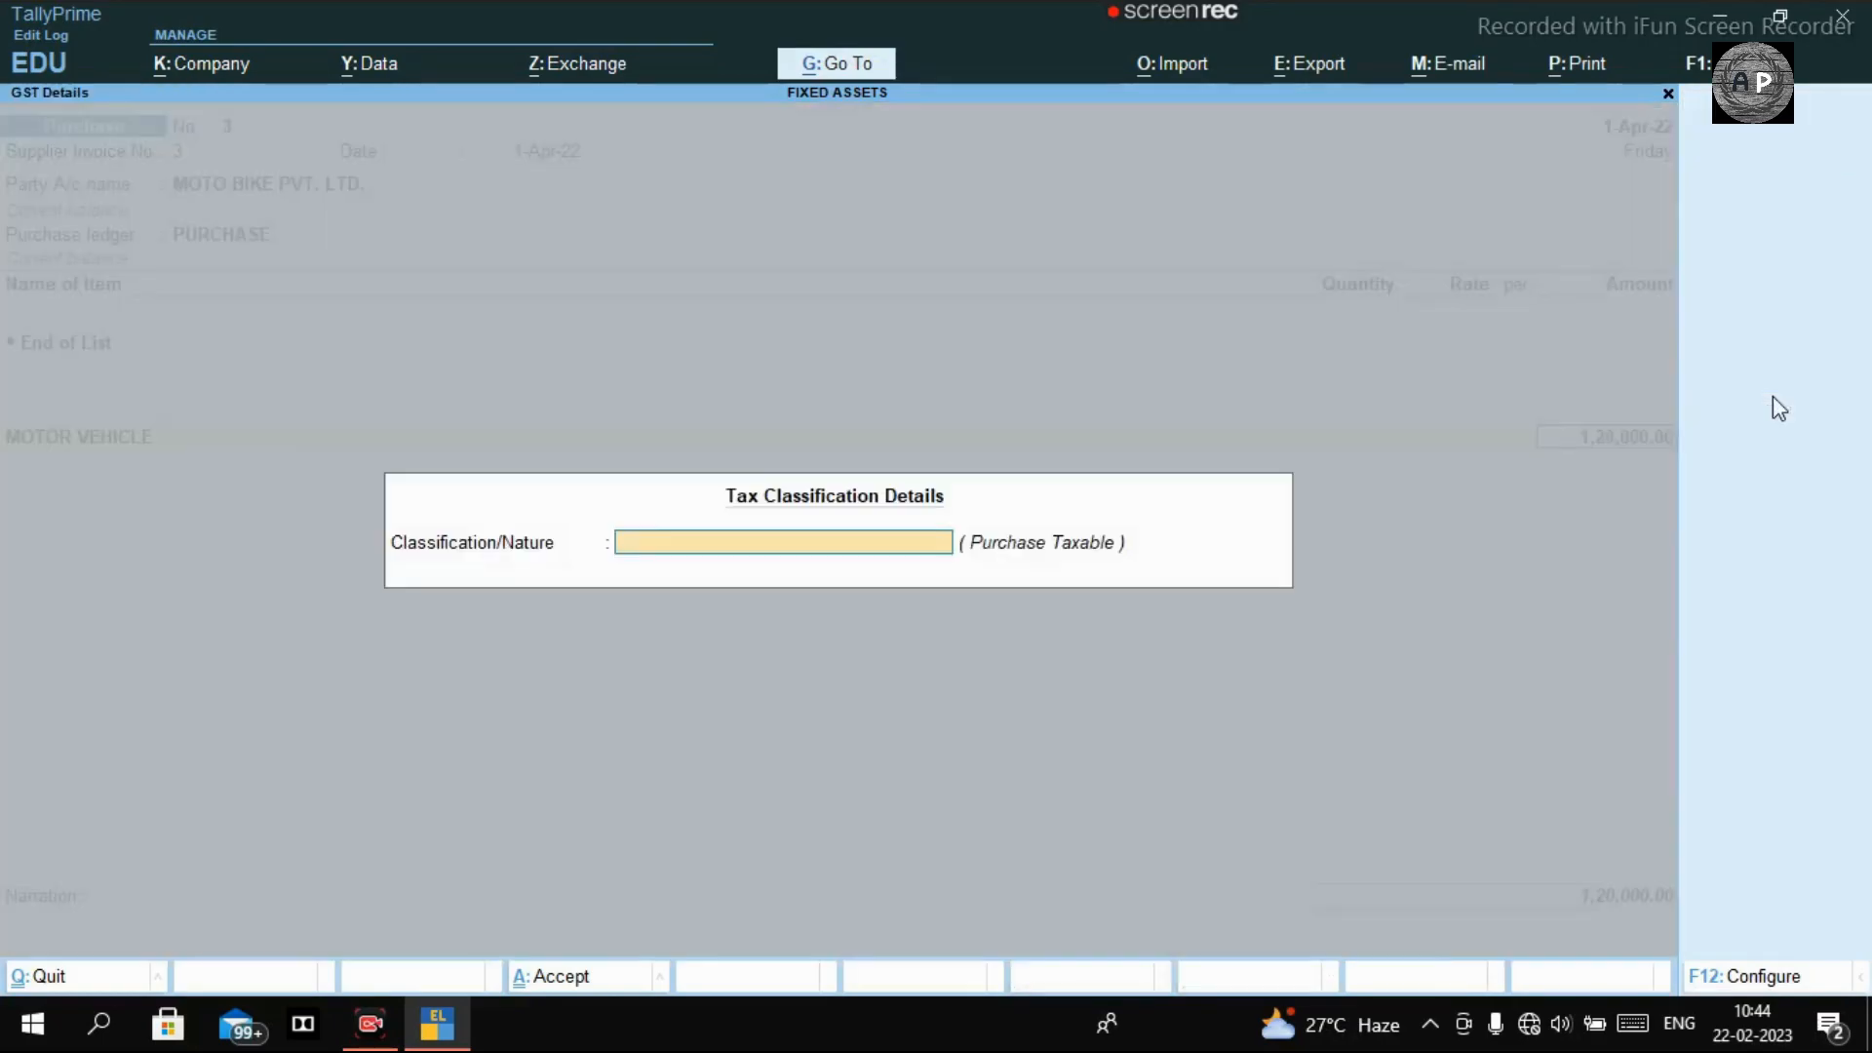
key(Return)
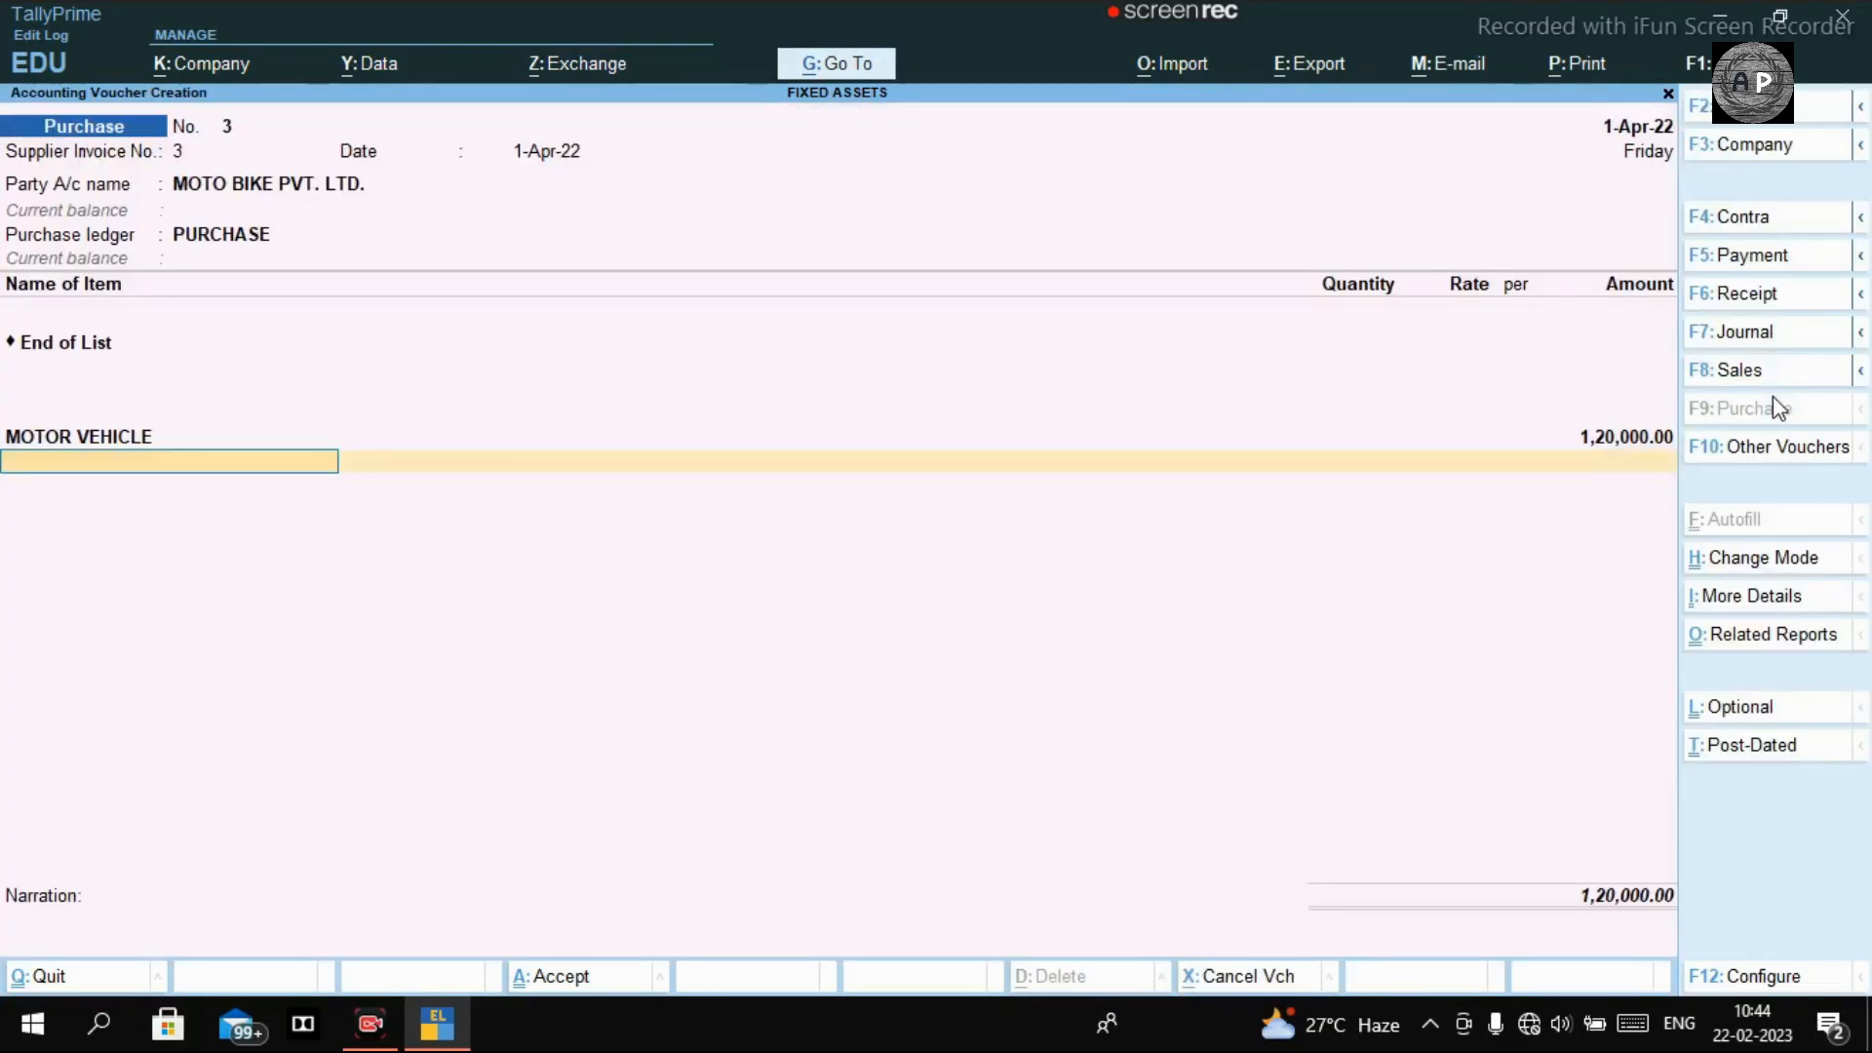
Add the INPUT CGST and INPUT SGST ledgers with their calculated amounts and save the purchase voucher.
text(IN)
key(Return)
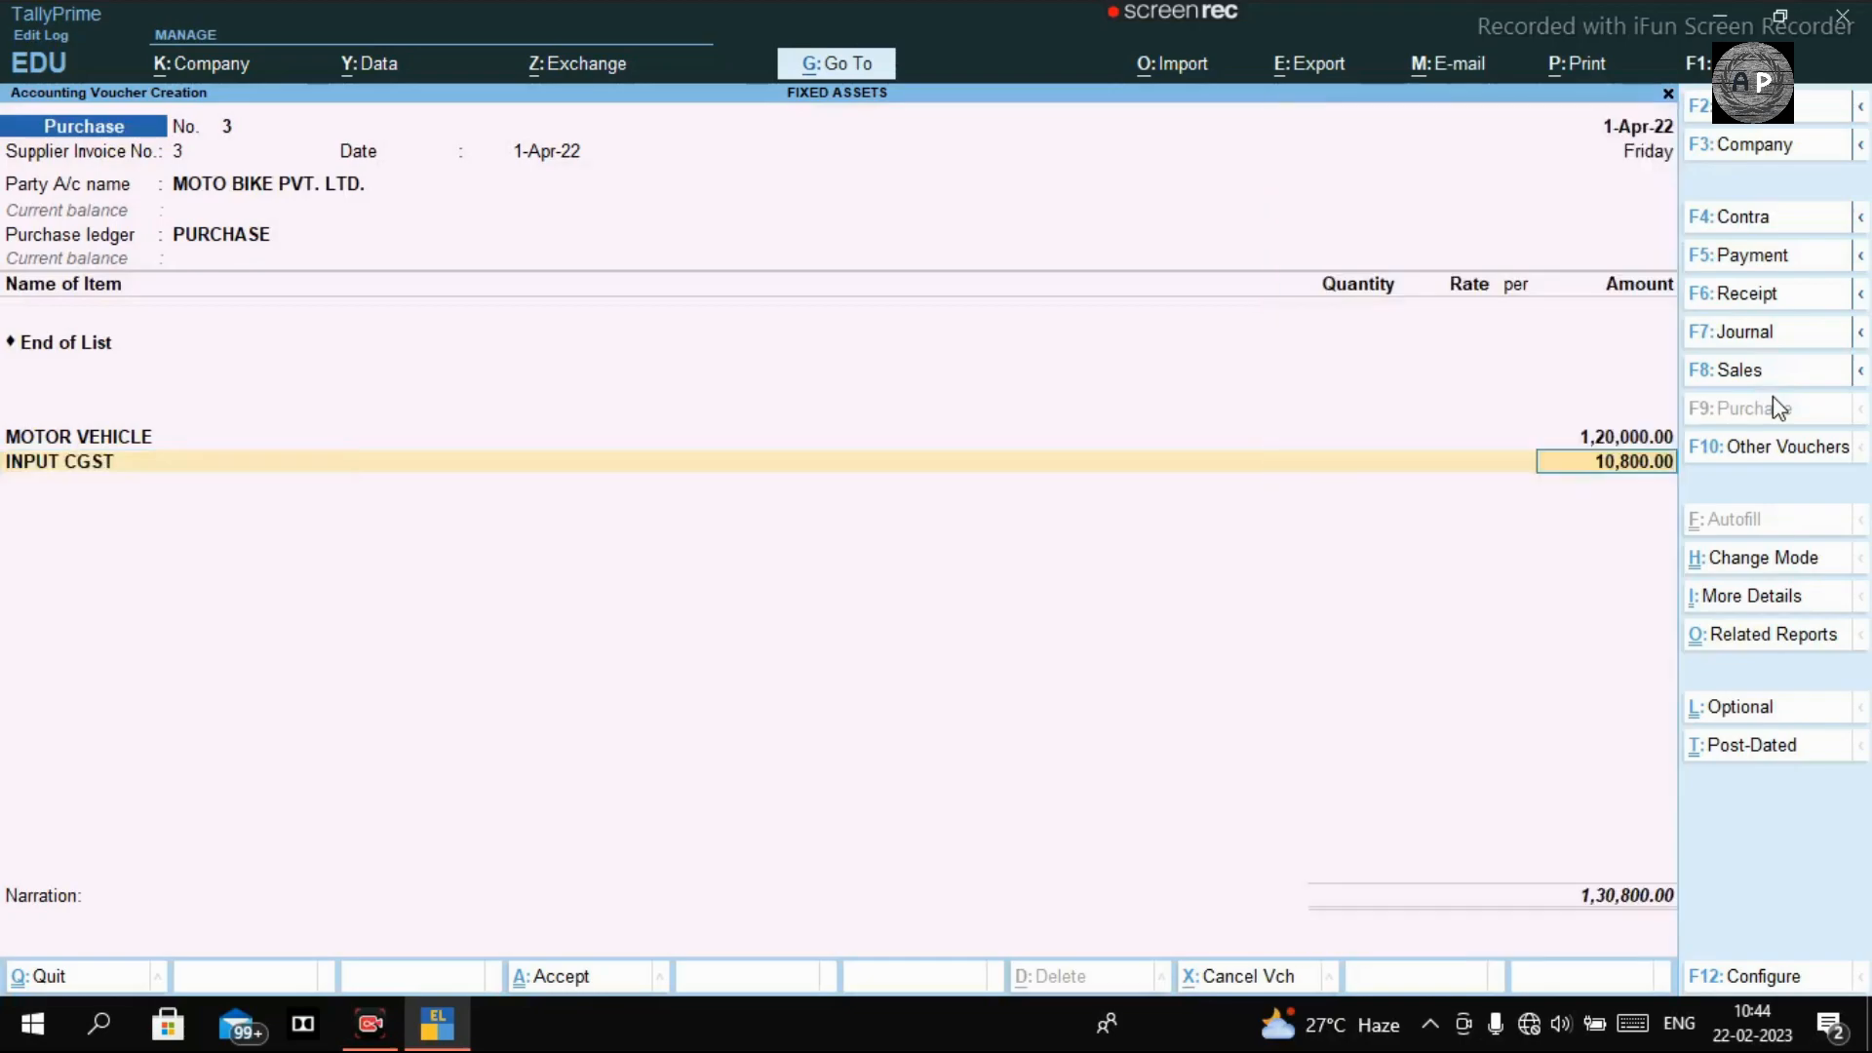
key(Return)
text(IN)
key(Down)
key(Down)
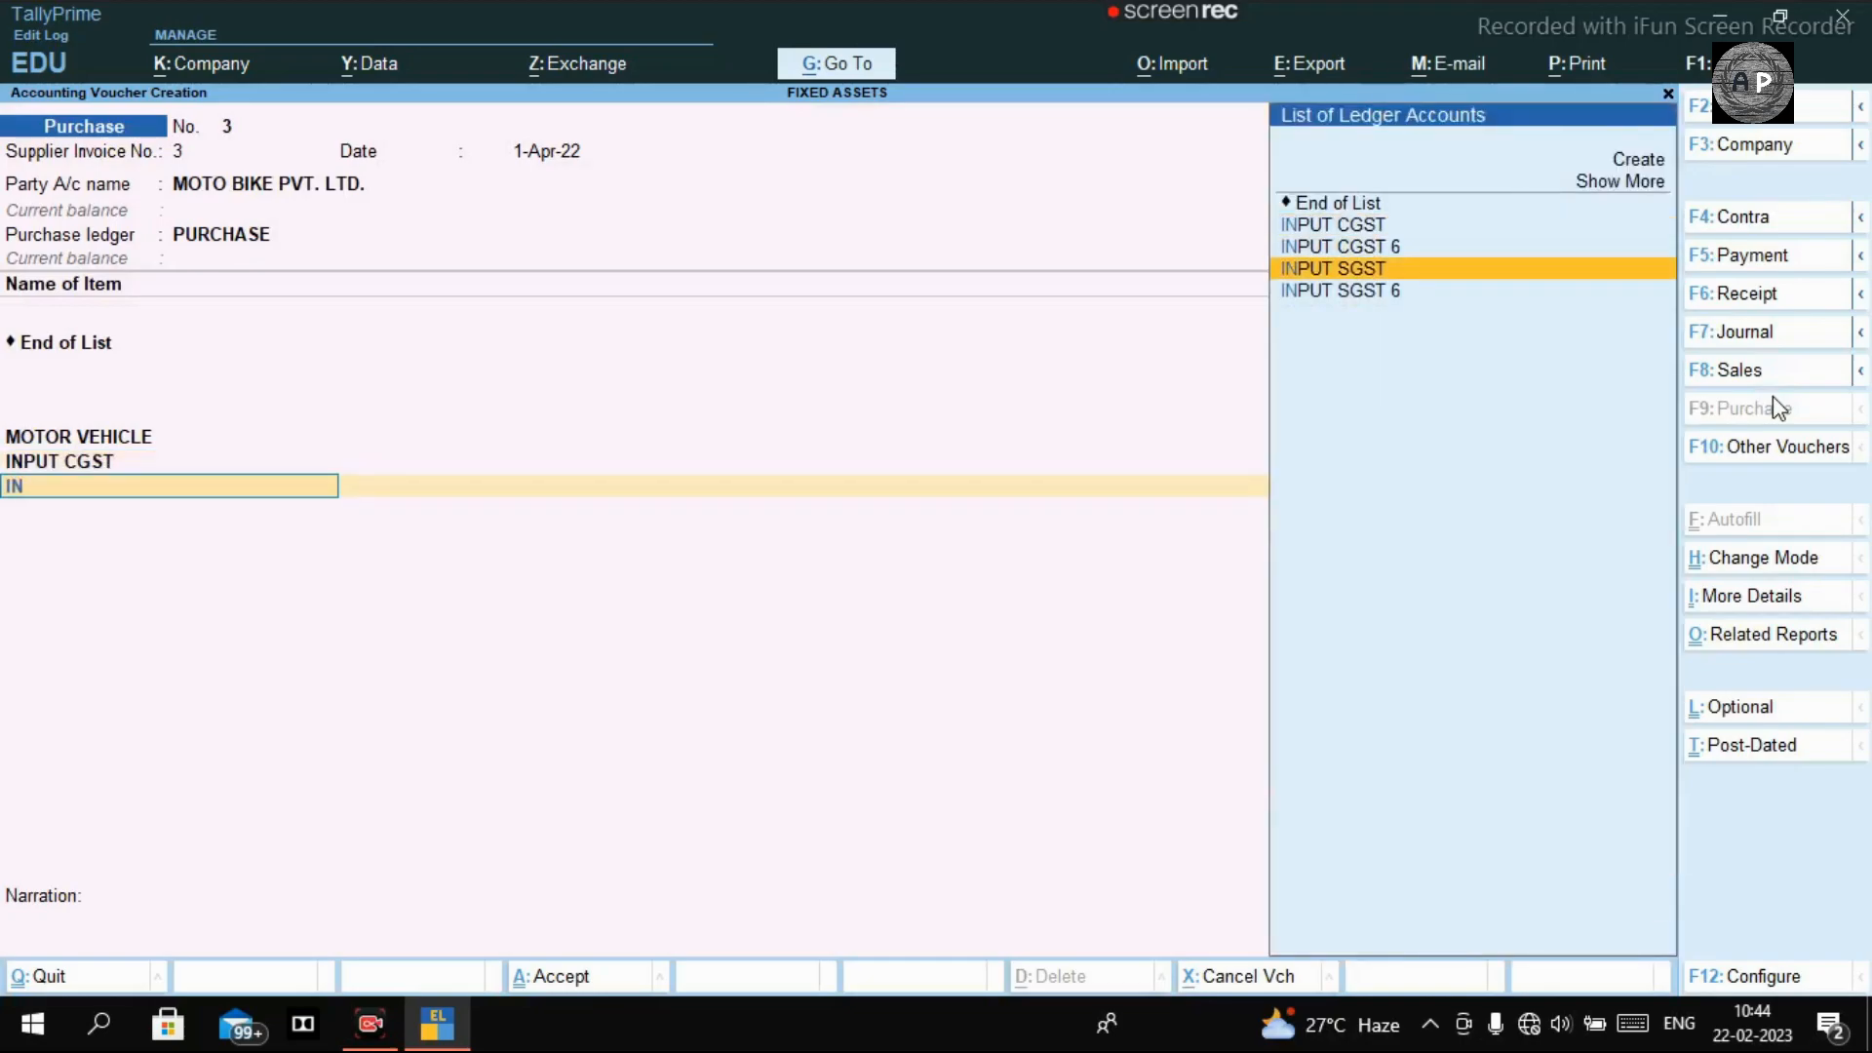
key(Return)
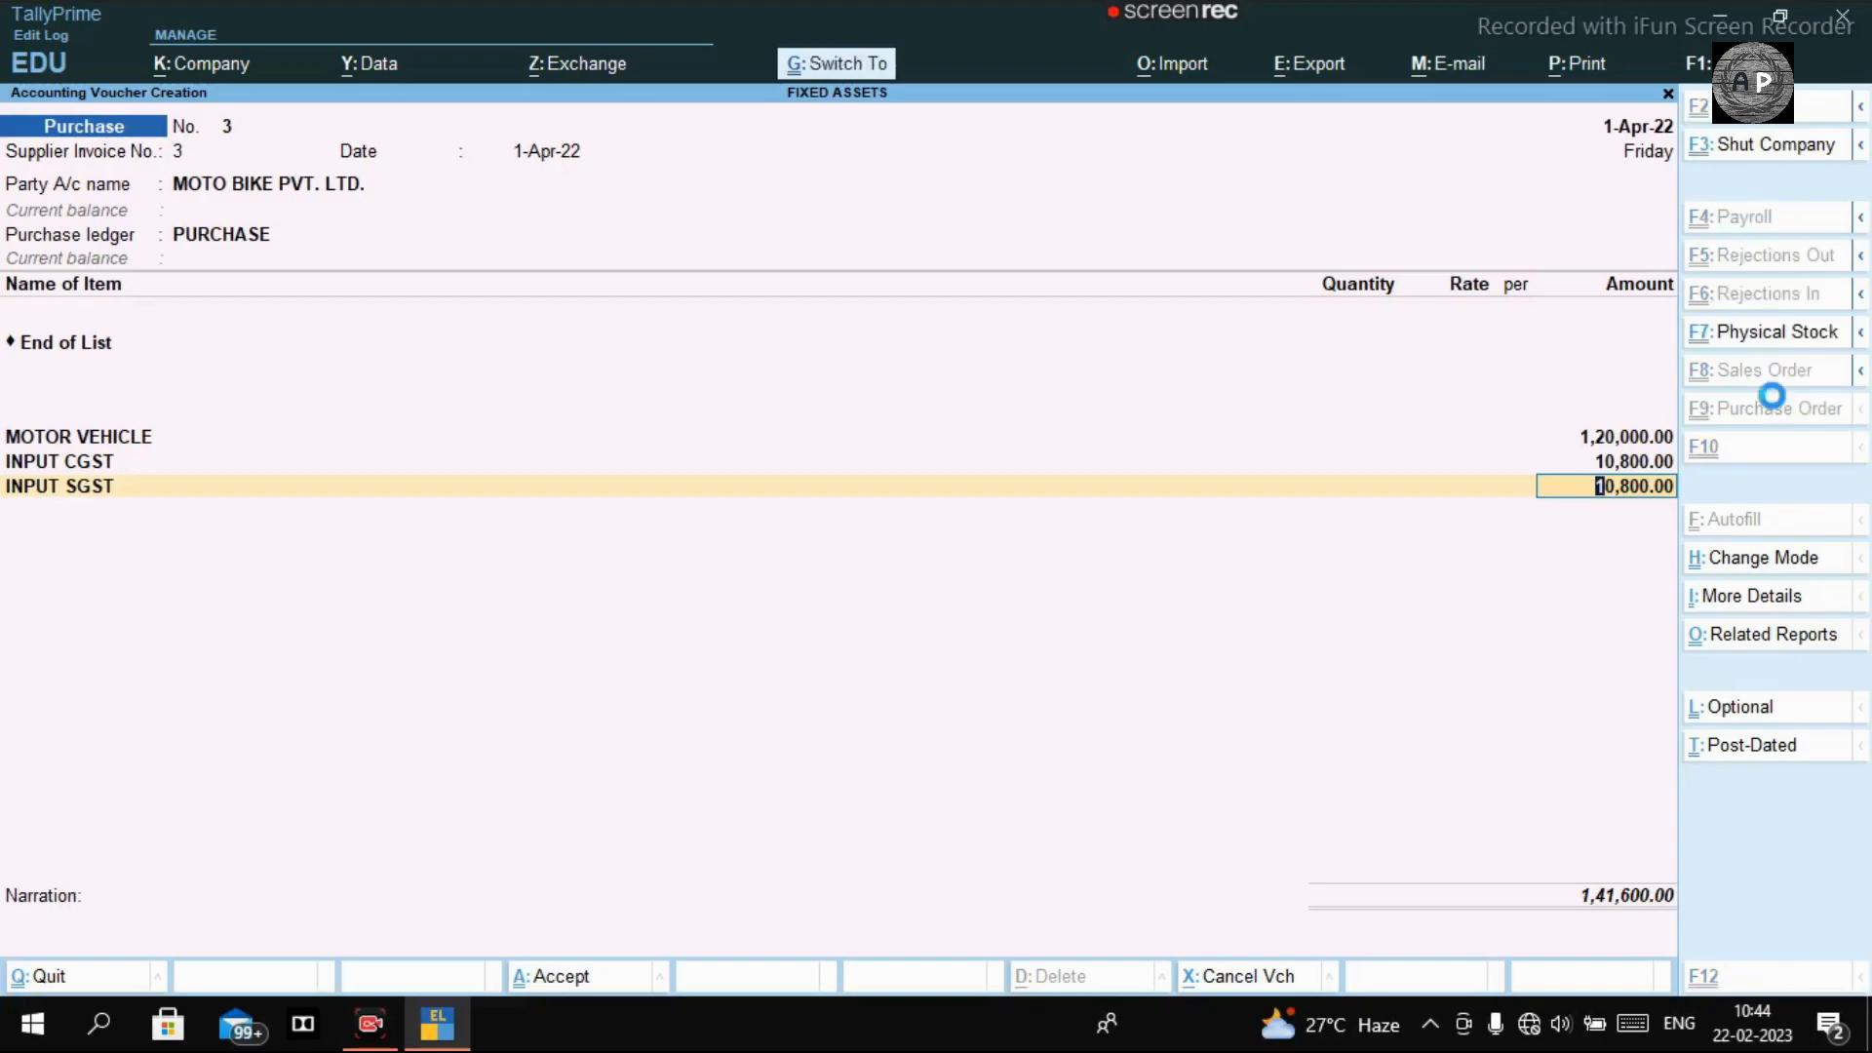
key(ctrl+a)
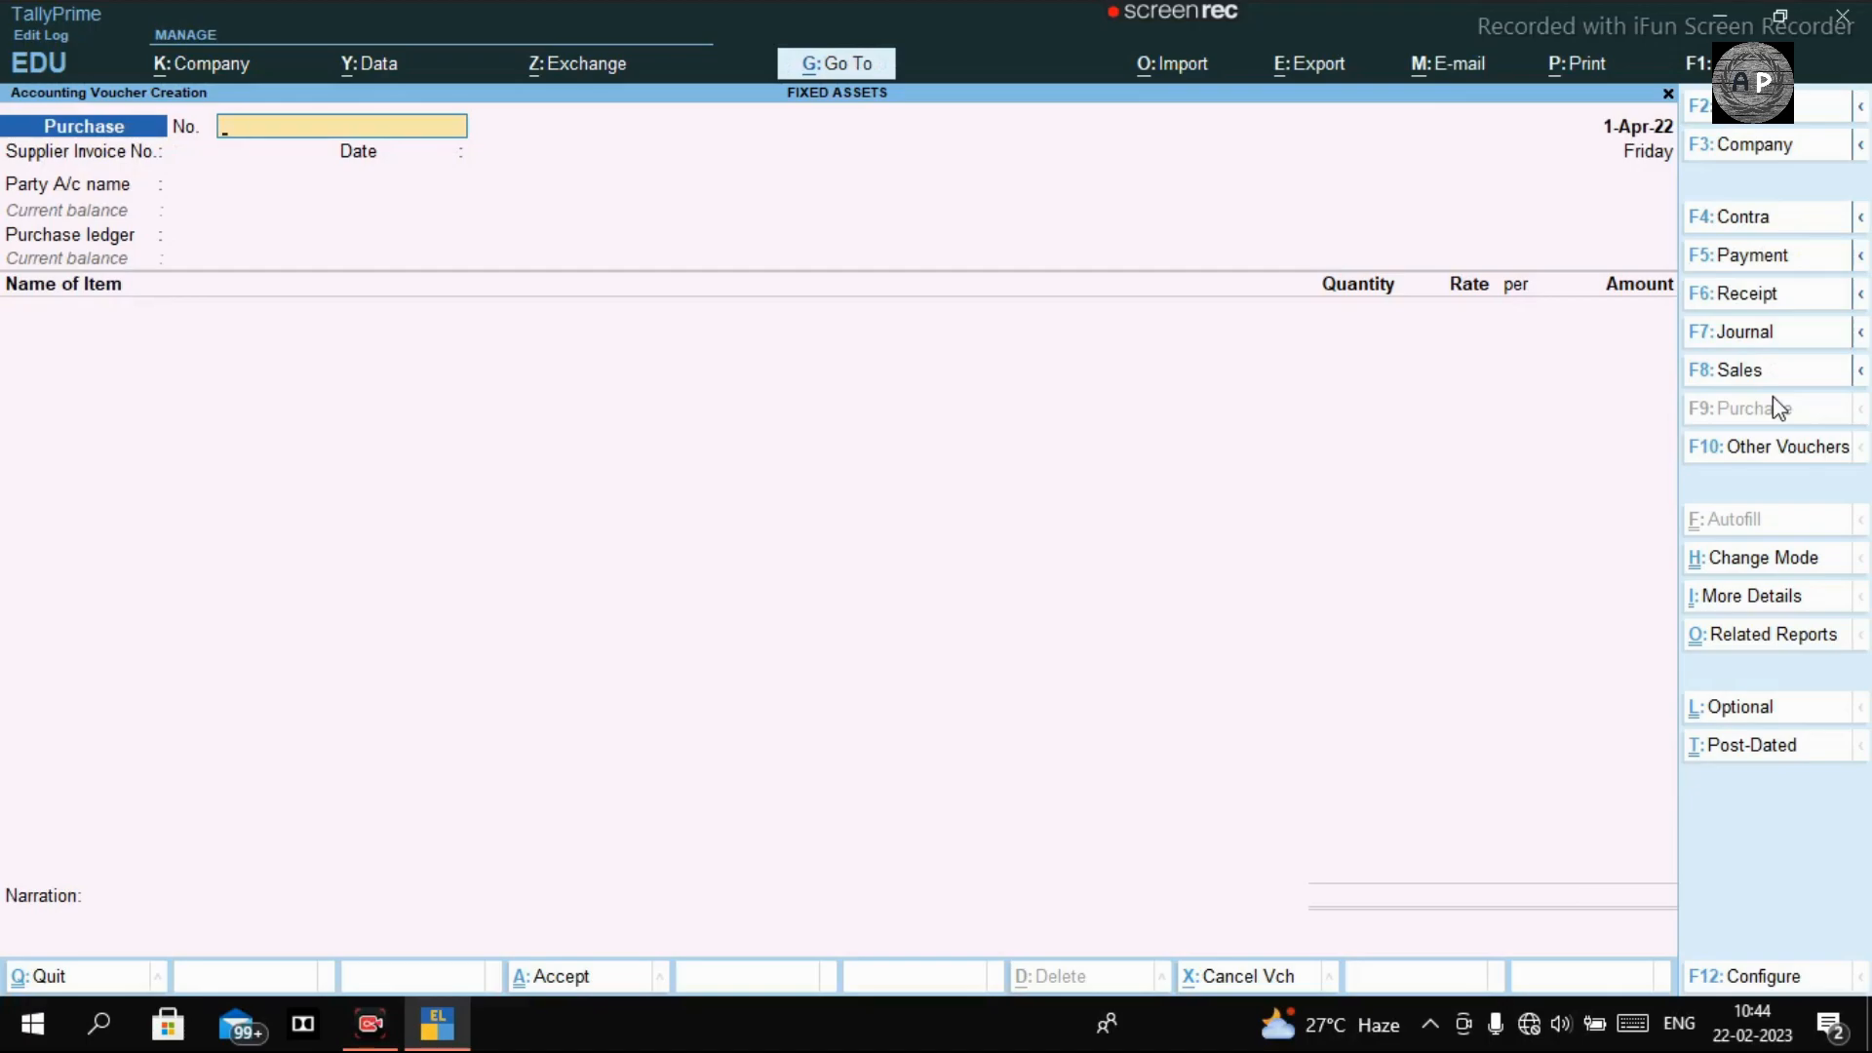
Leave voucher creation and return to the Gateway of Tally.
key(Escape)
key(Escape)
key(Escape)
key(Escape)
key(Escape)
key(Escape)
key(Escape)
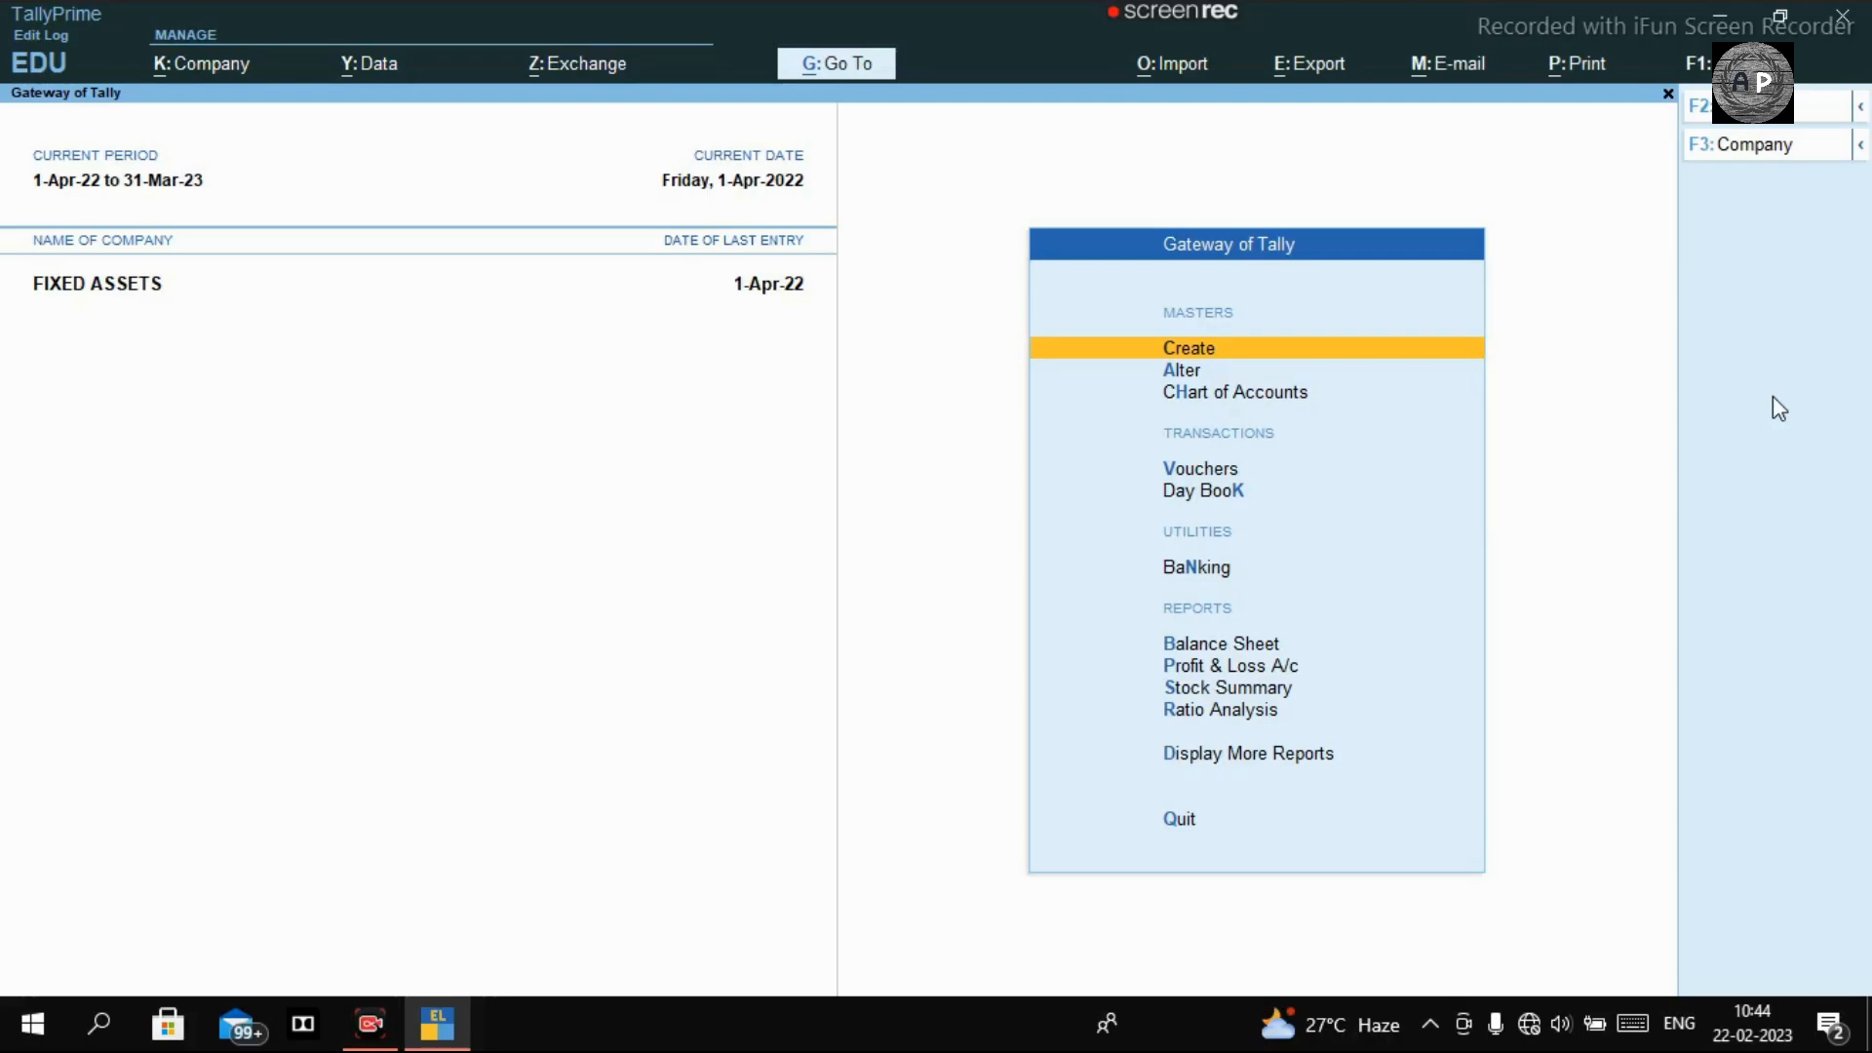
Look at the list of ledgers in the account books and return to the Gateway of Tally.
key(d)
key(a)
key(l)
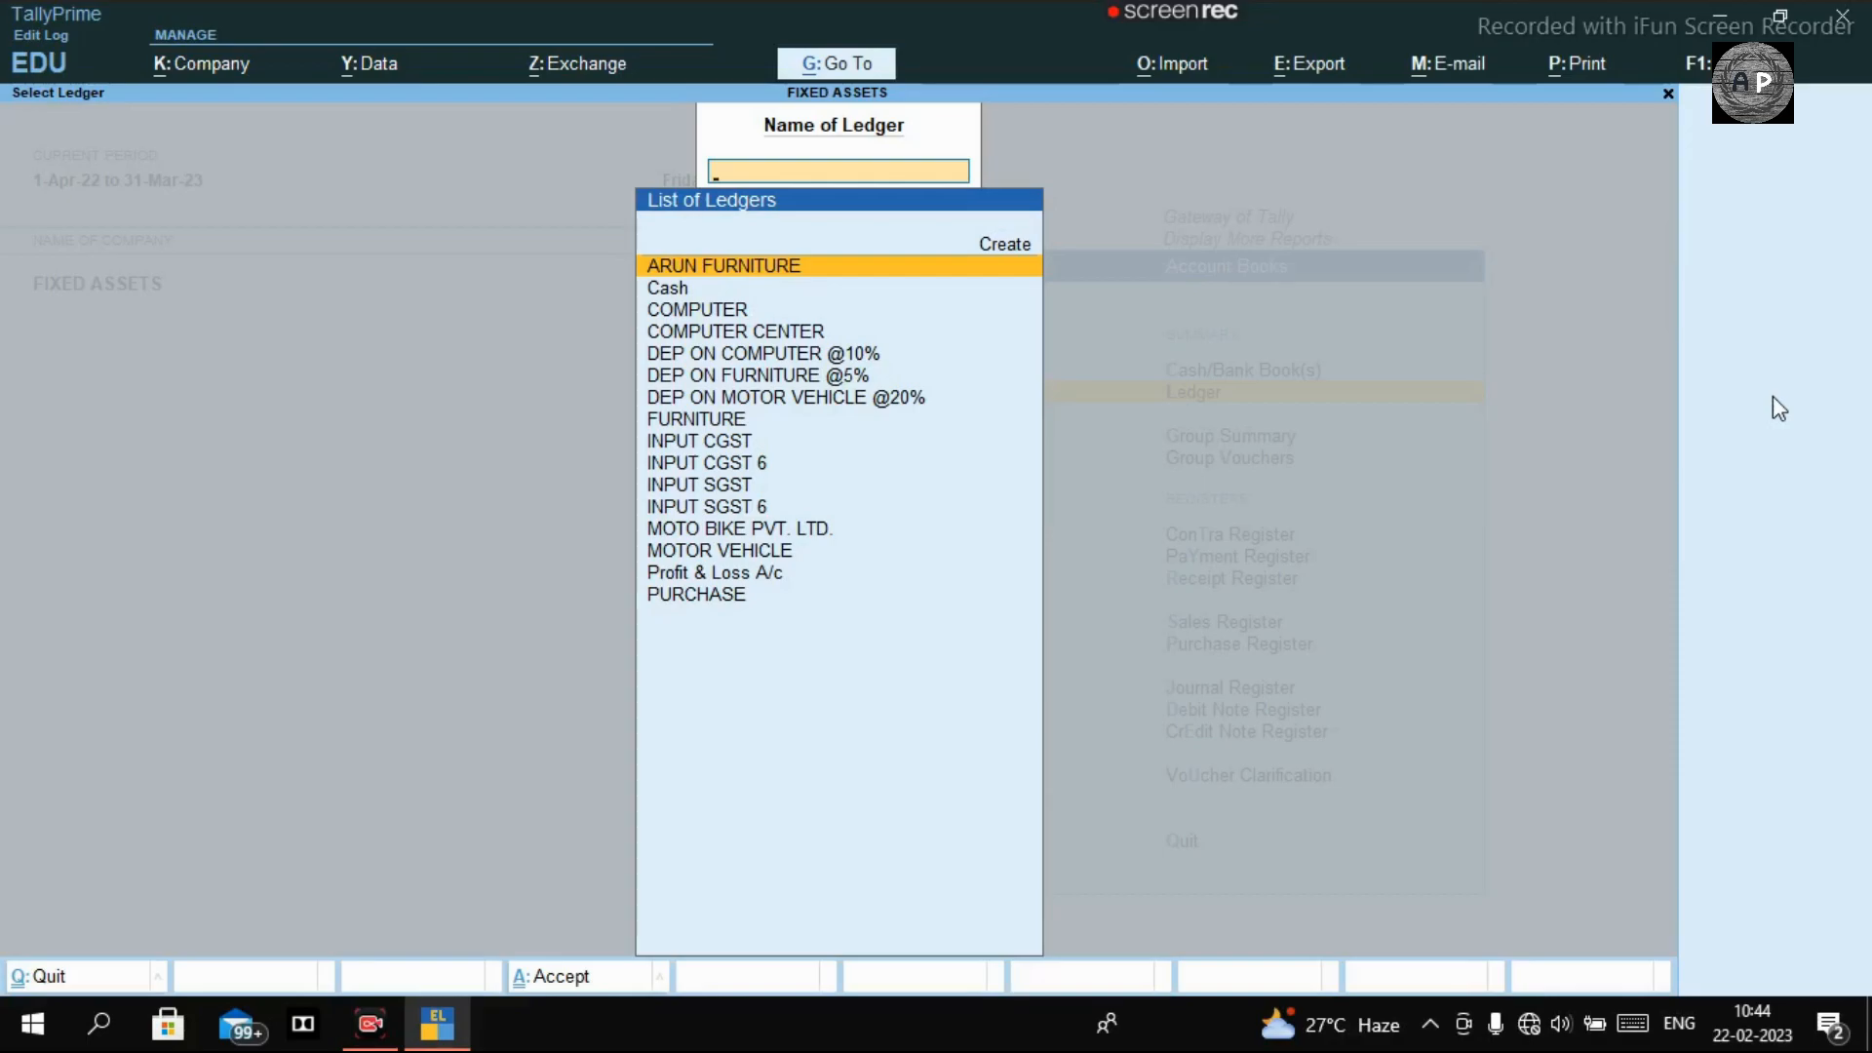
key(Escape)
key(Escape)
key(Escape)
key(Escape)
Open the Balance Sheet and drill down into the Fixed Assets group summary.
key(n)
key(b)
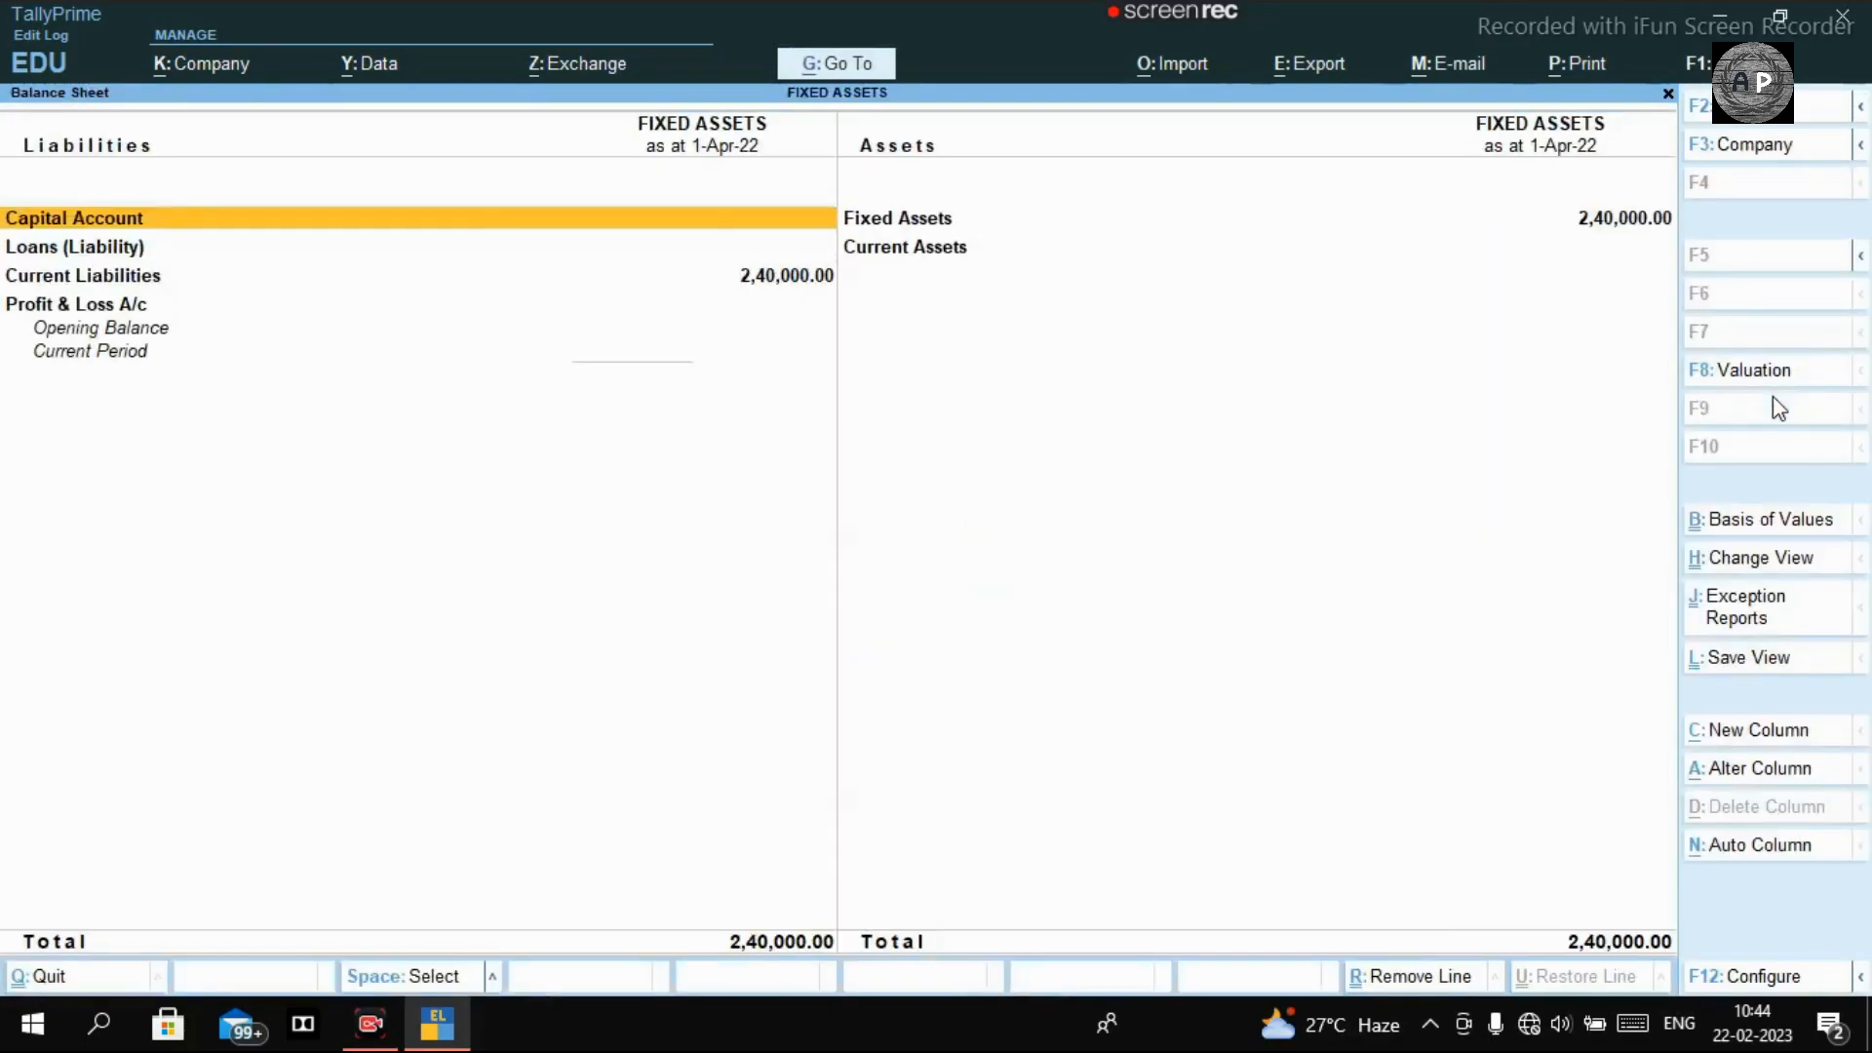
key(Right)
key(Return)
Examine the COMPUTER ledger's details from the Fixed Assets group summary, and return to the summary to select the FURNITURE ledger.
key(Down)
key(Up)
key(Return)
key(Up)
key(Up)
key(Home)
key(Escape)
key(Down)
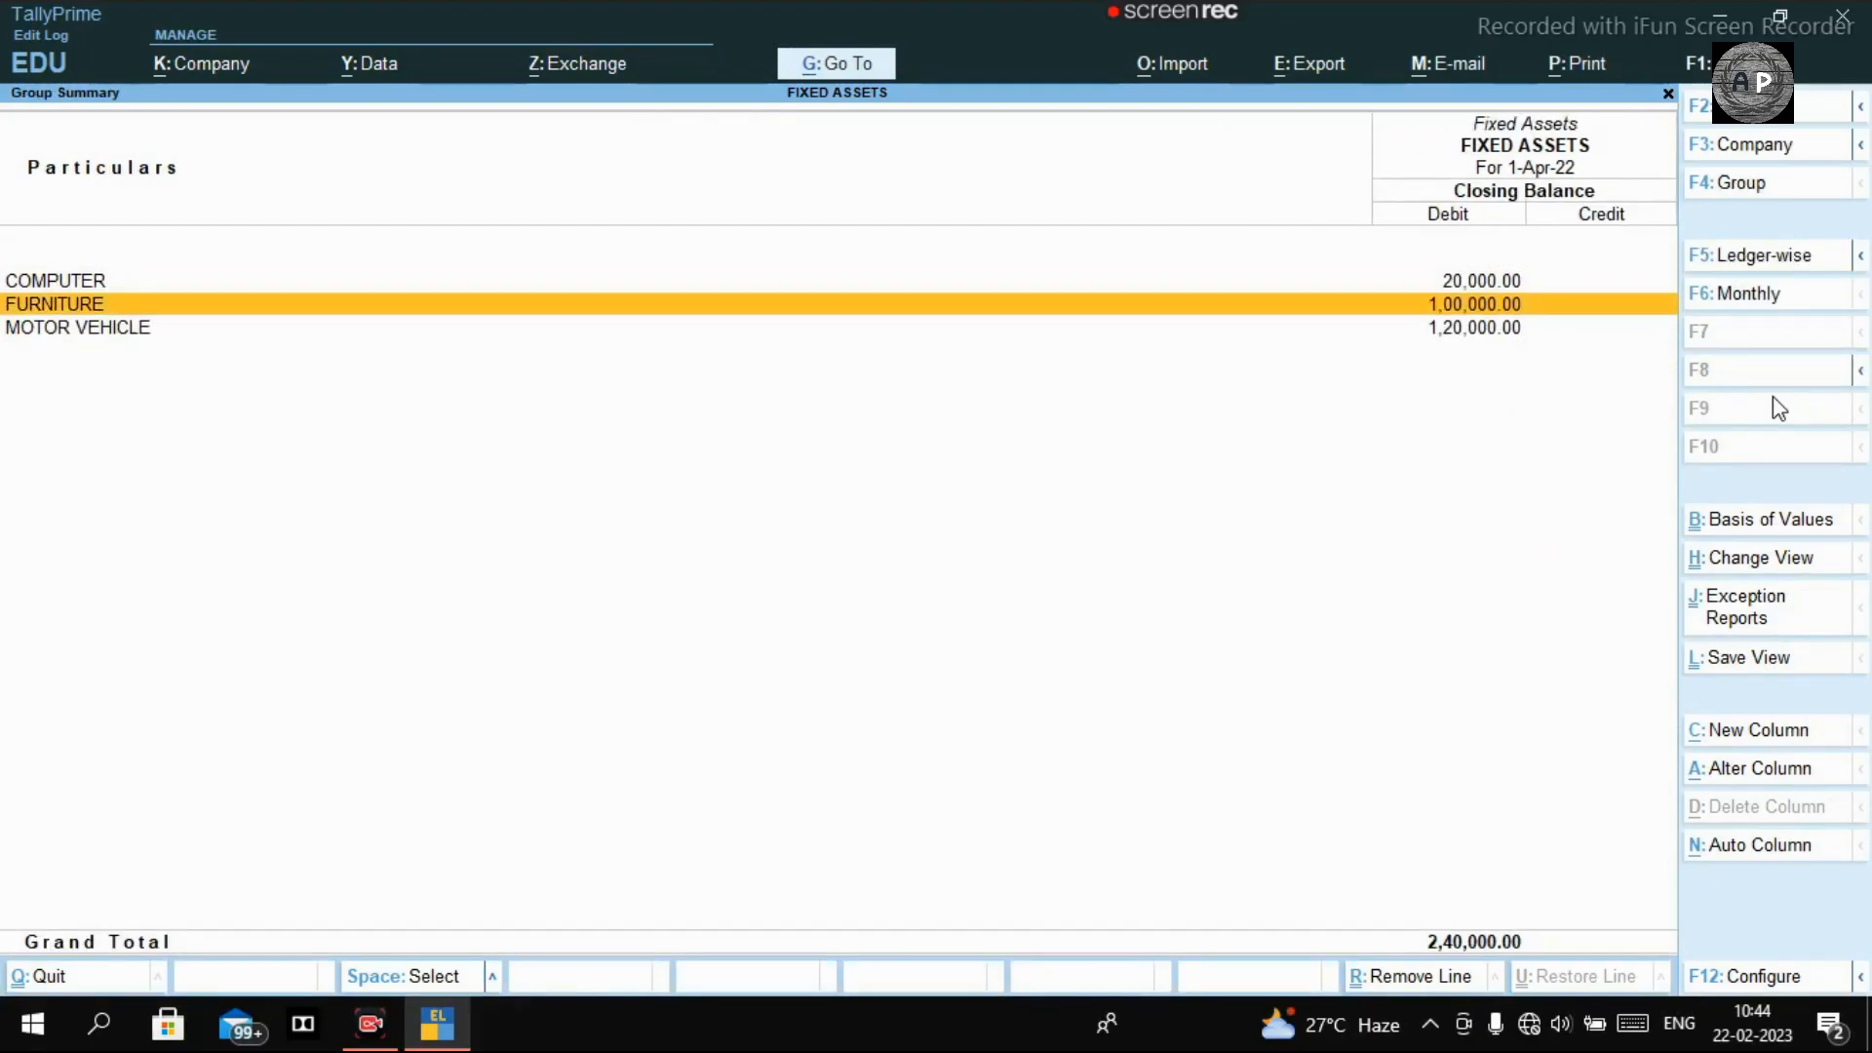
Examine the FURNITURE ledger's monthly summary up to April and return to the Fixed Assets group summary.
key(Return)
key(Up)
key(Up)
key(Up)
key(Up)
key(Up)
key(Up)
key(Up)
key(Up)
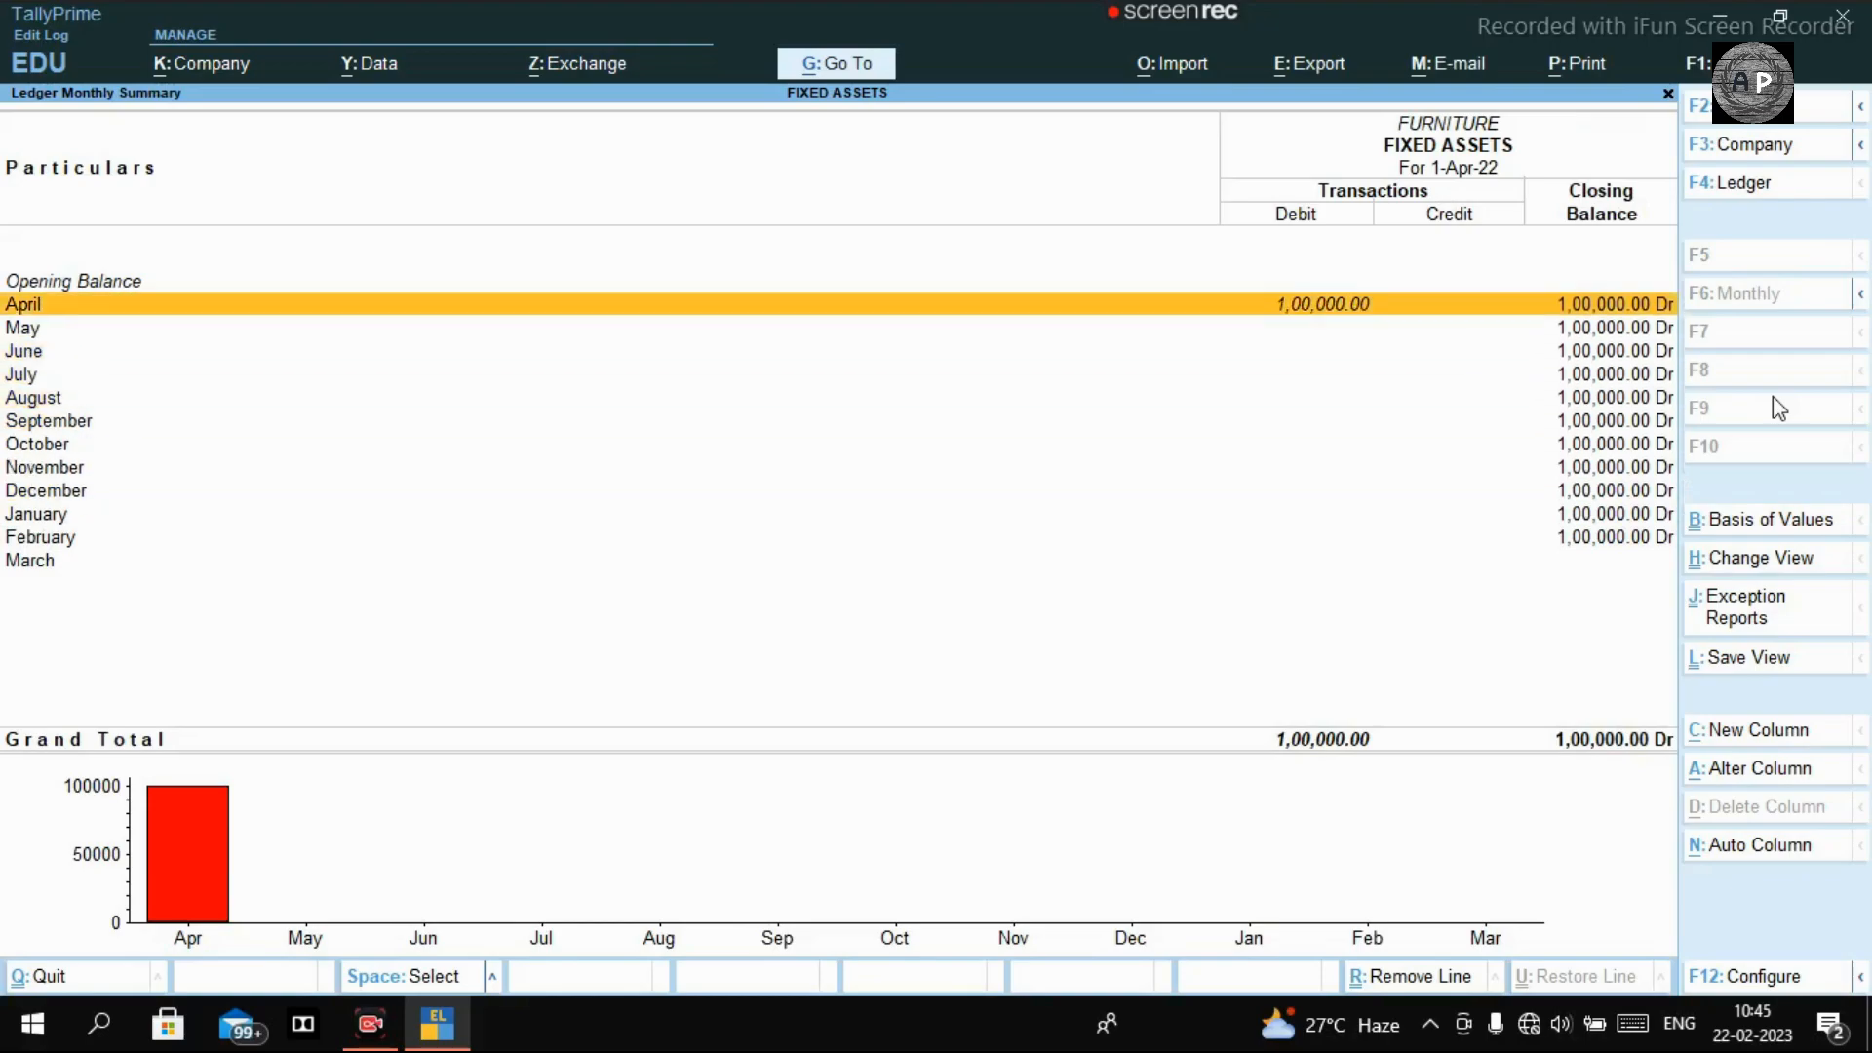
key(Escape)
Open the MOTOR VEHICLE ledger from the group summary and examine its monthly summary up to April.
key(Down)
key(Return)
key(Up)
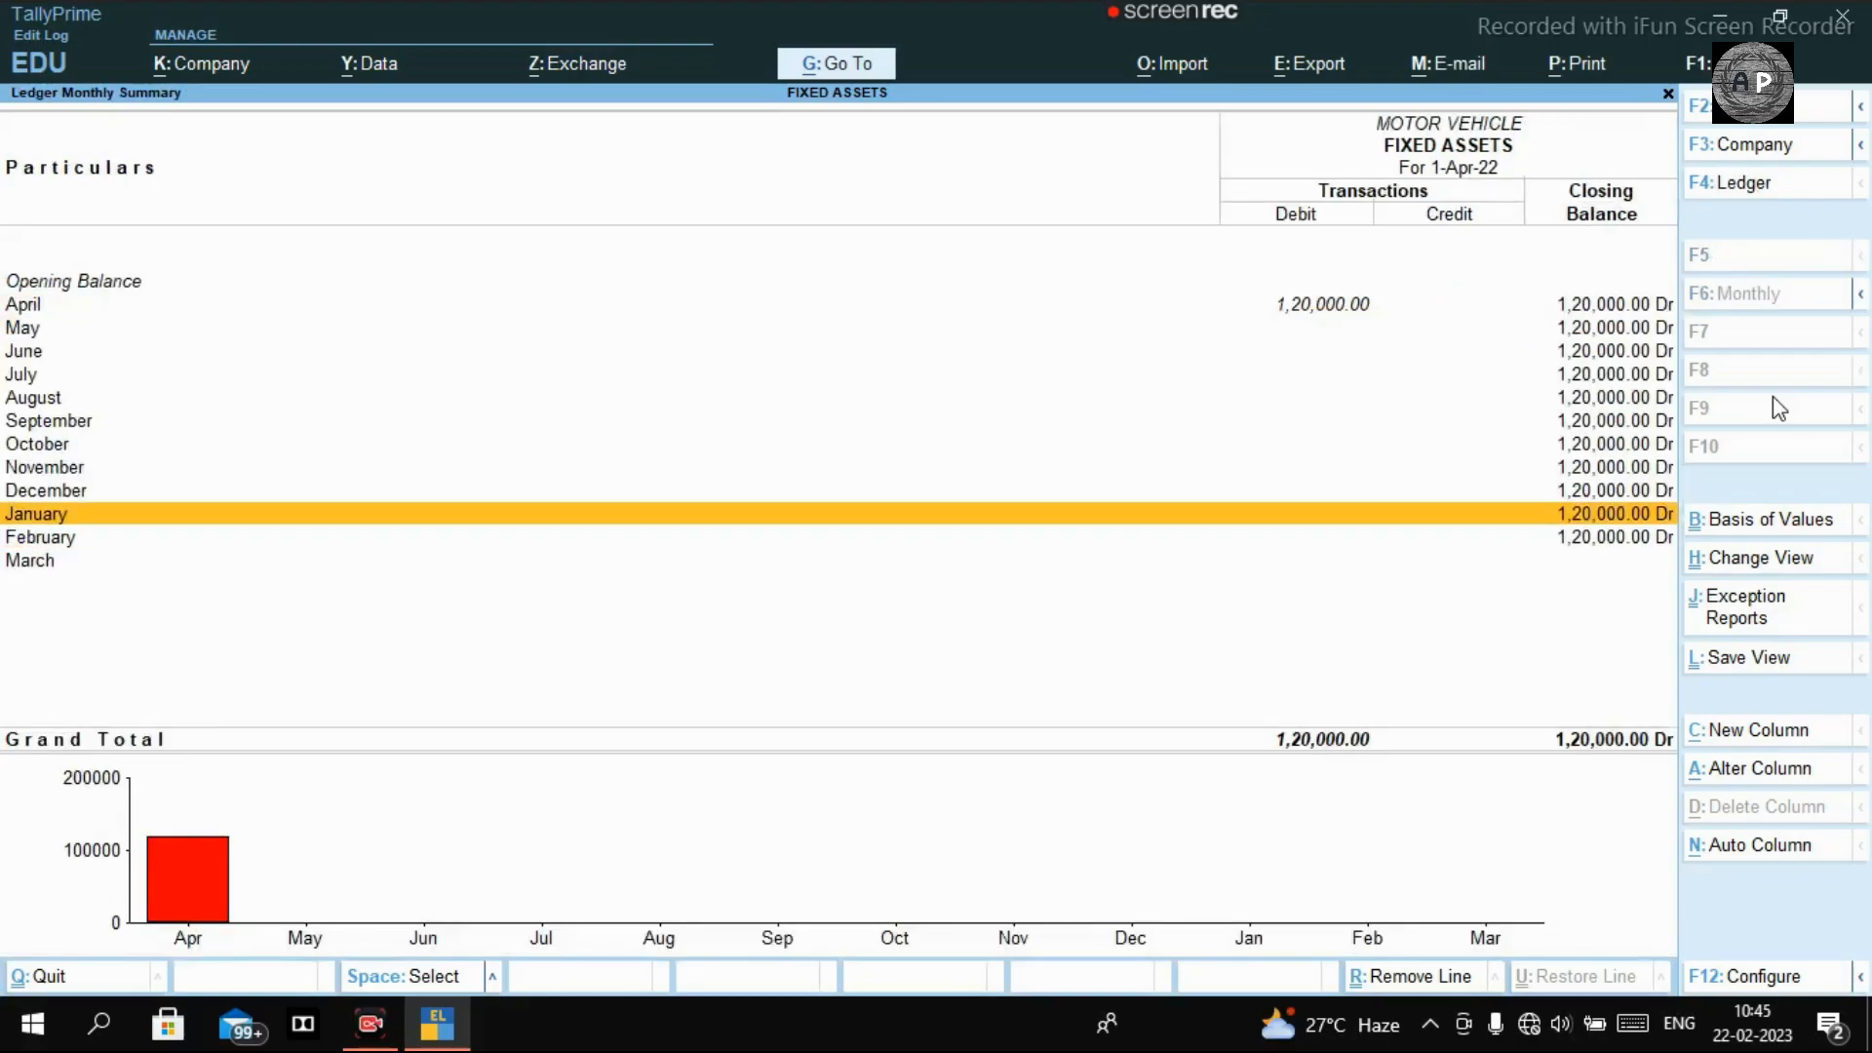
key(Up)
key(Up)
key(Up)
key(Up)
key(Up)
key(Up)
key(Up)
key(Up)
key(Up)
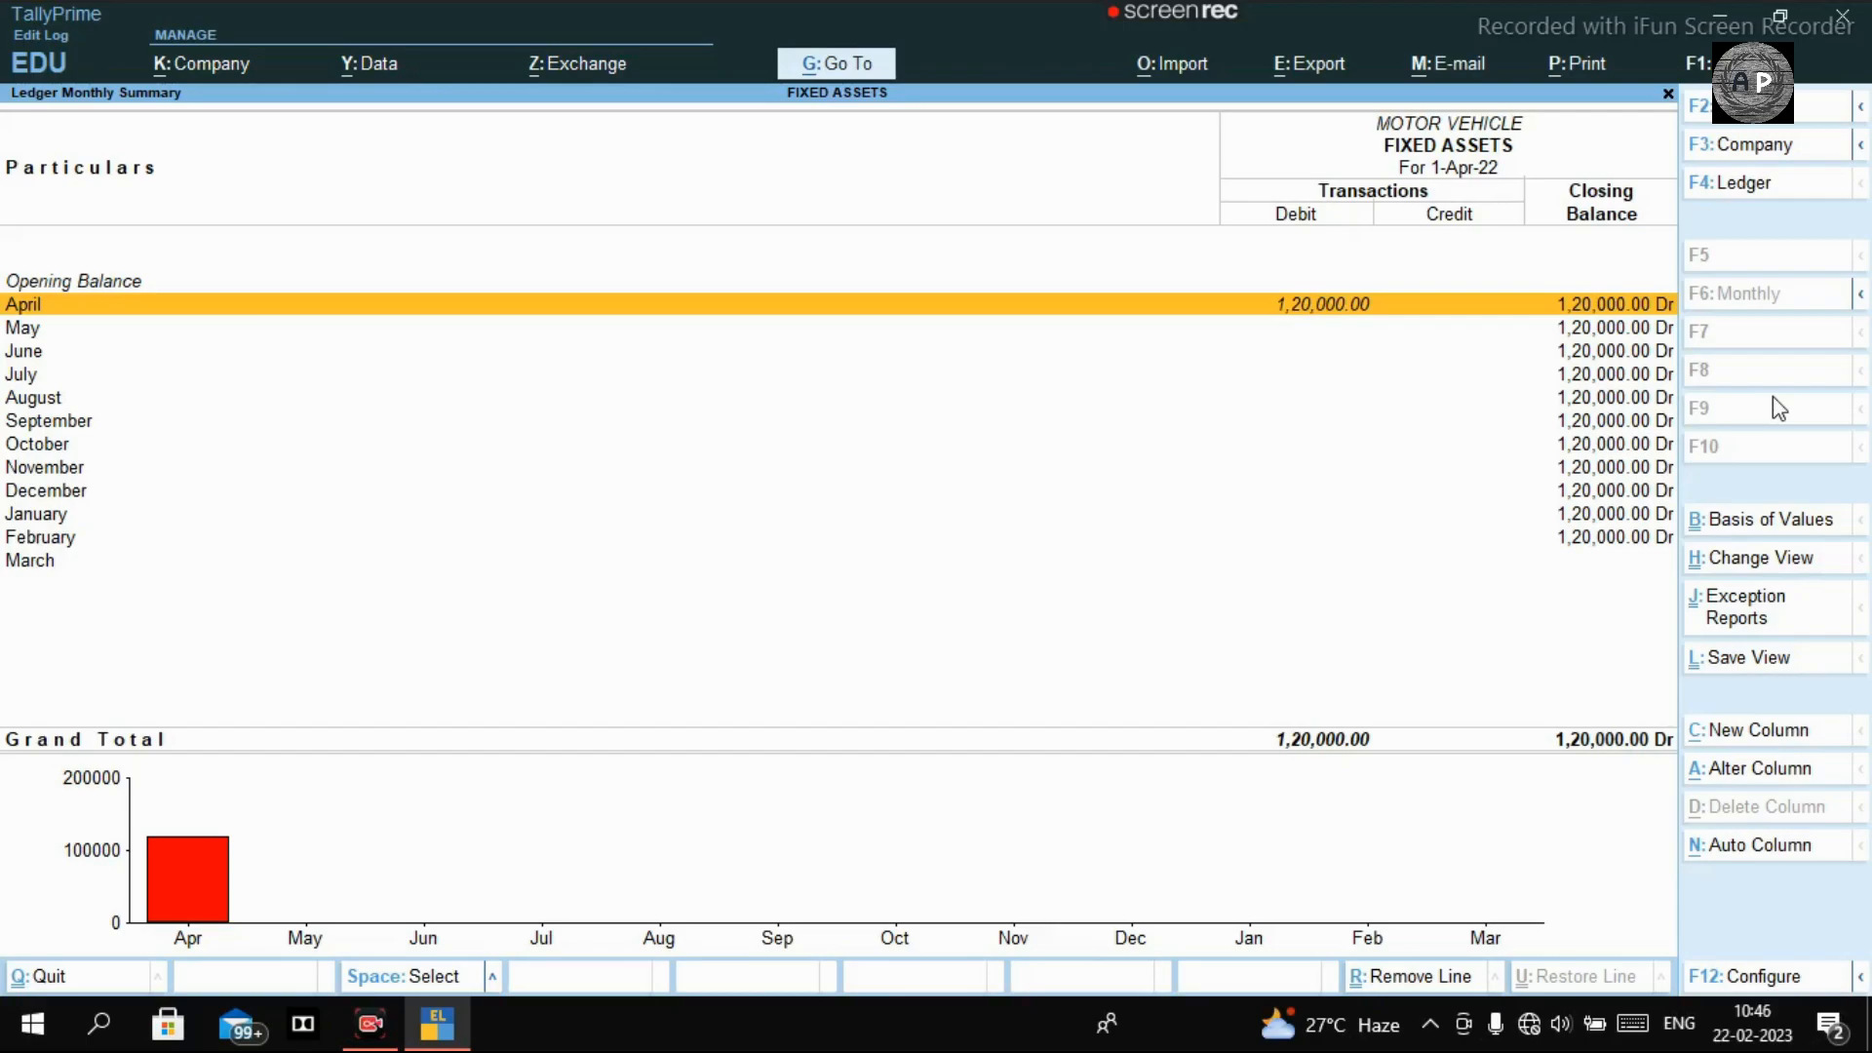
Leave the reports and start a new Journal voucher.
key(Escape)
key(Escape)
key(Escape)
key(Escape)
key(Escape)
key(Escape)
key(n)
key(v)
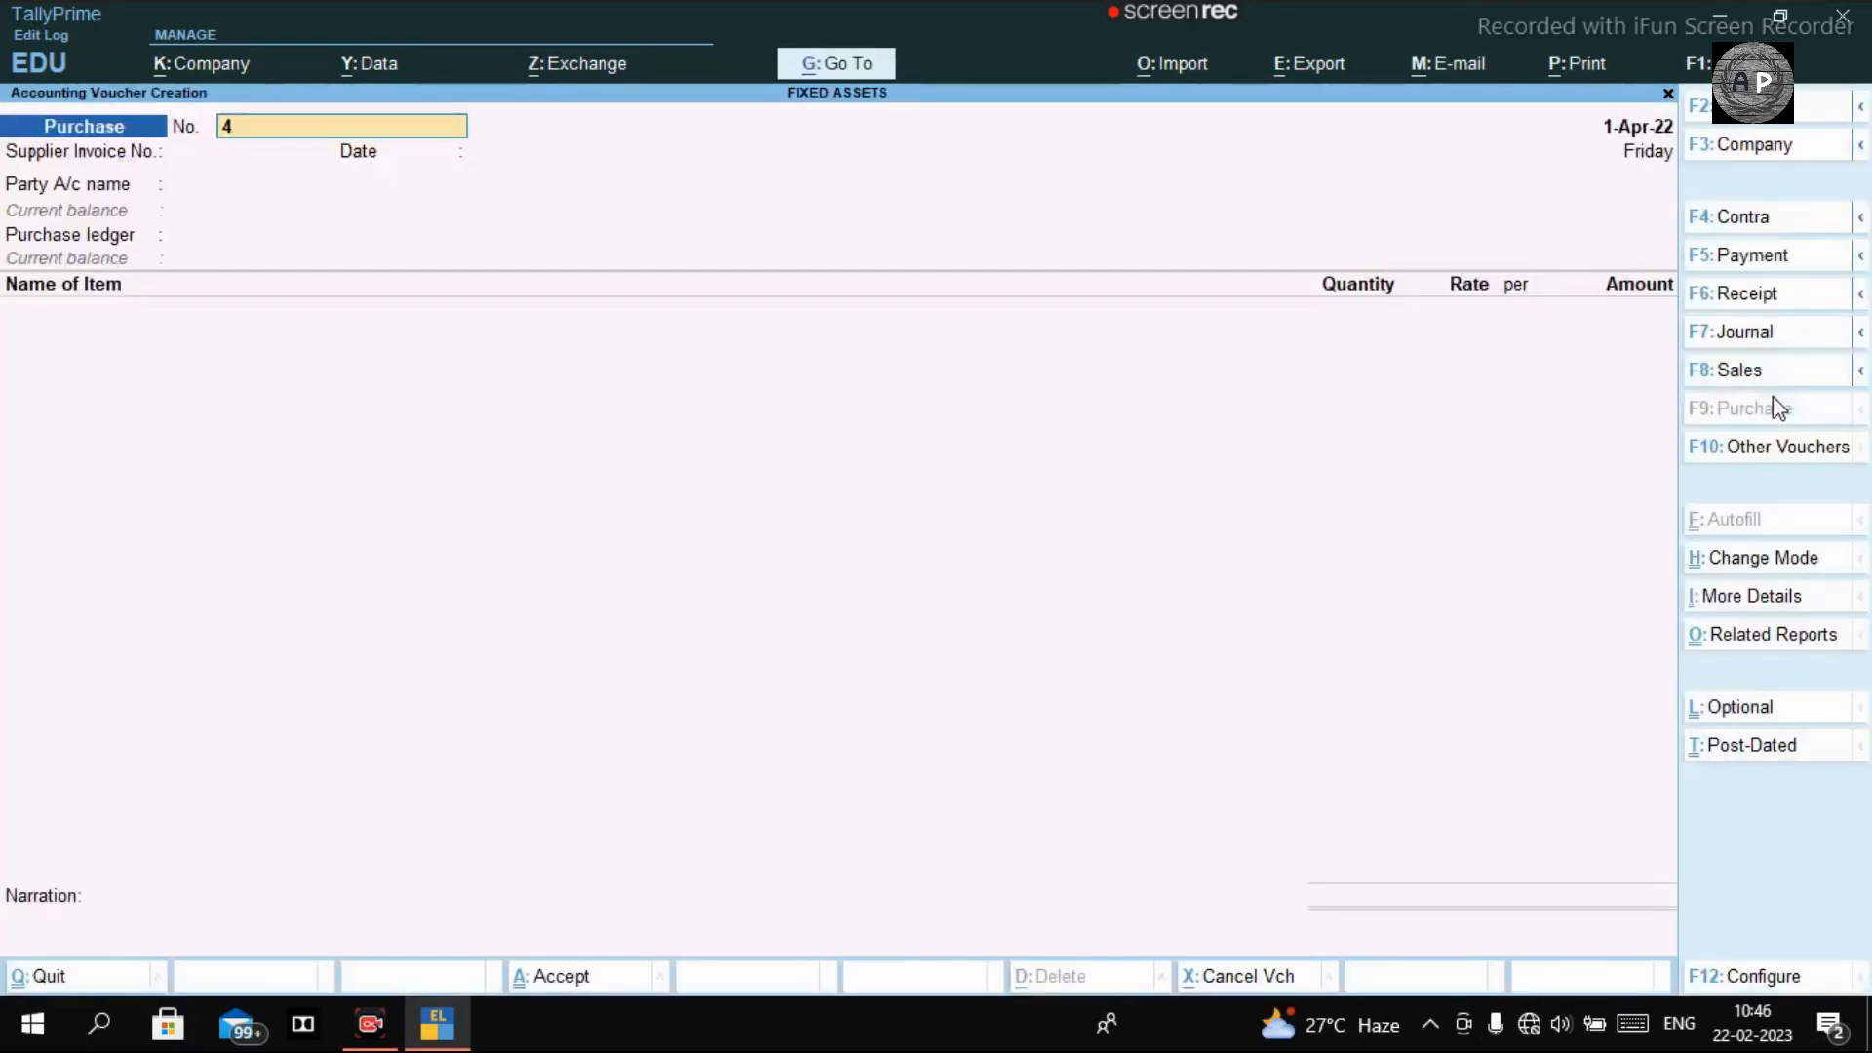
click(1755, 333)
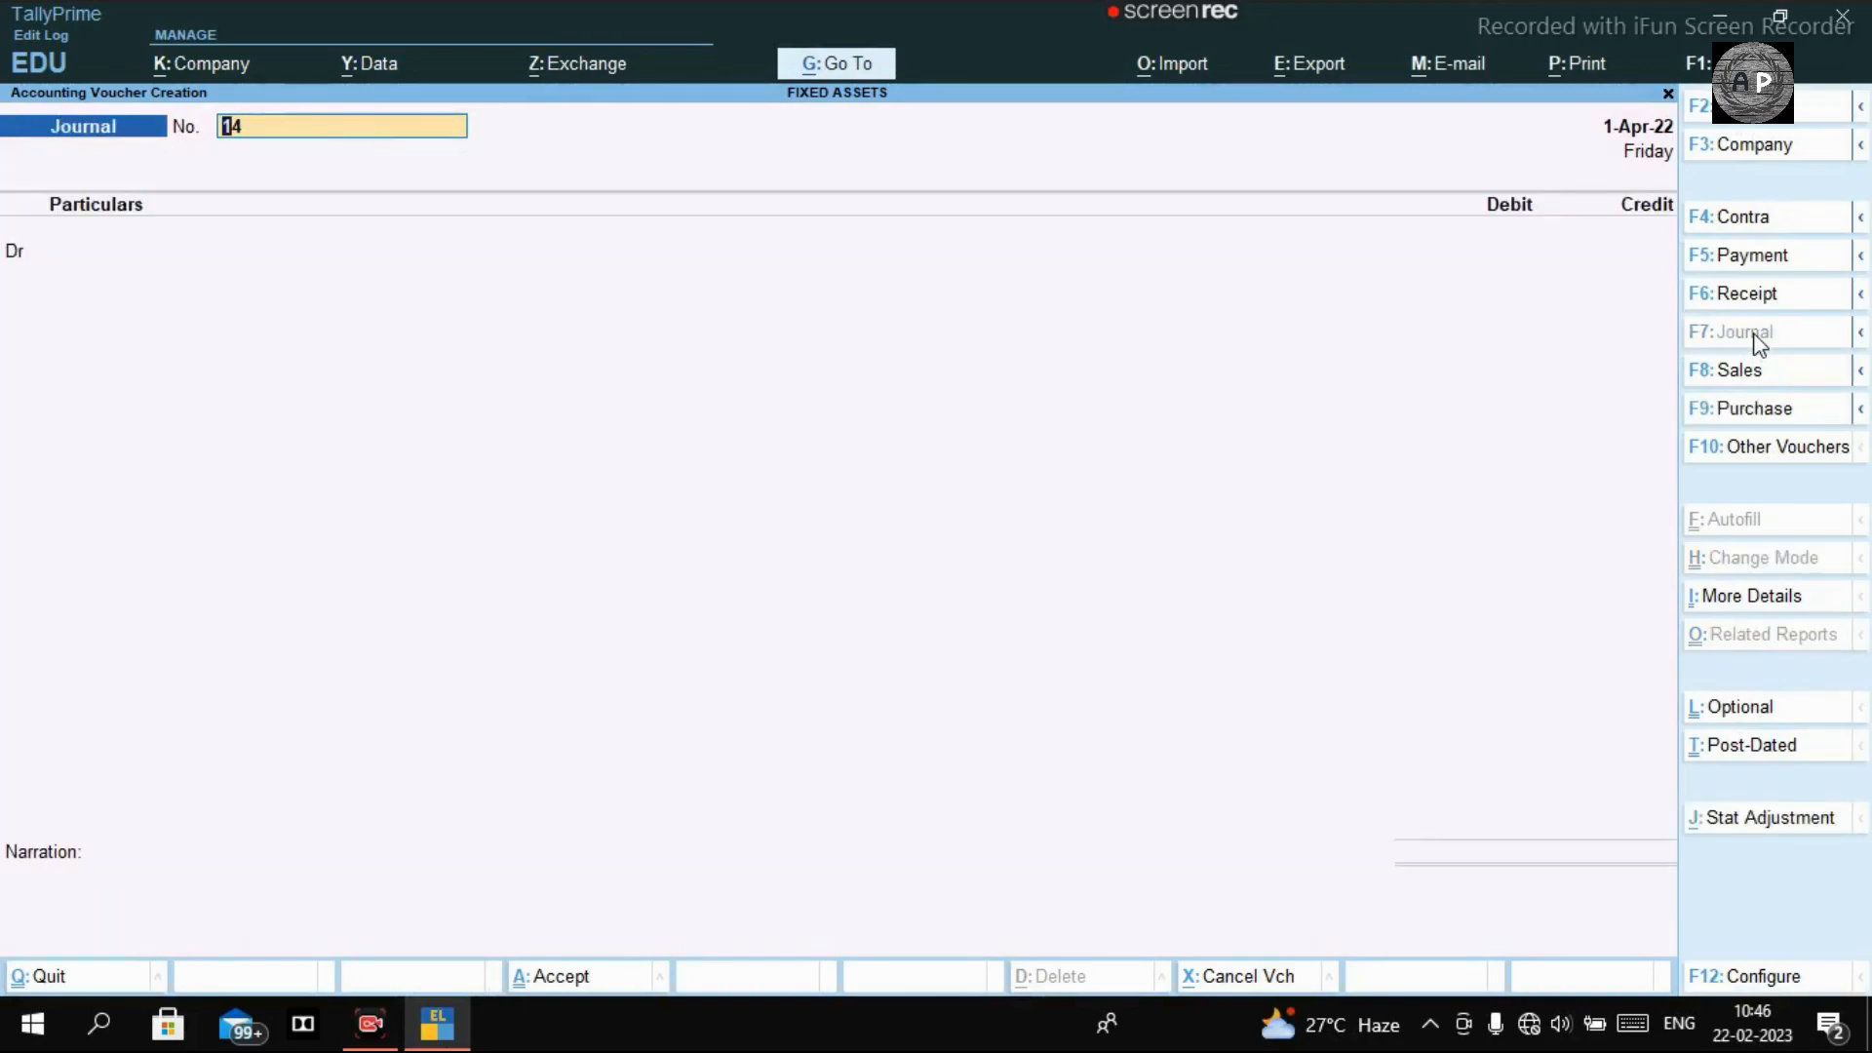
key(Return)
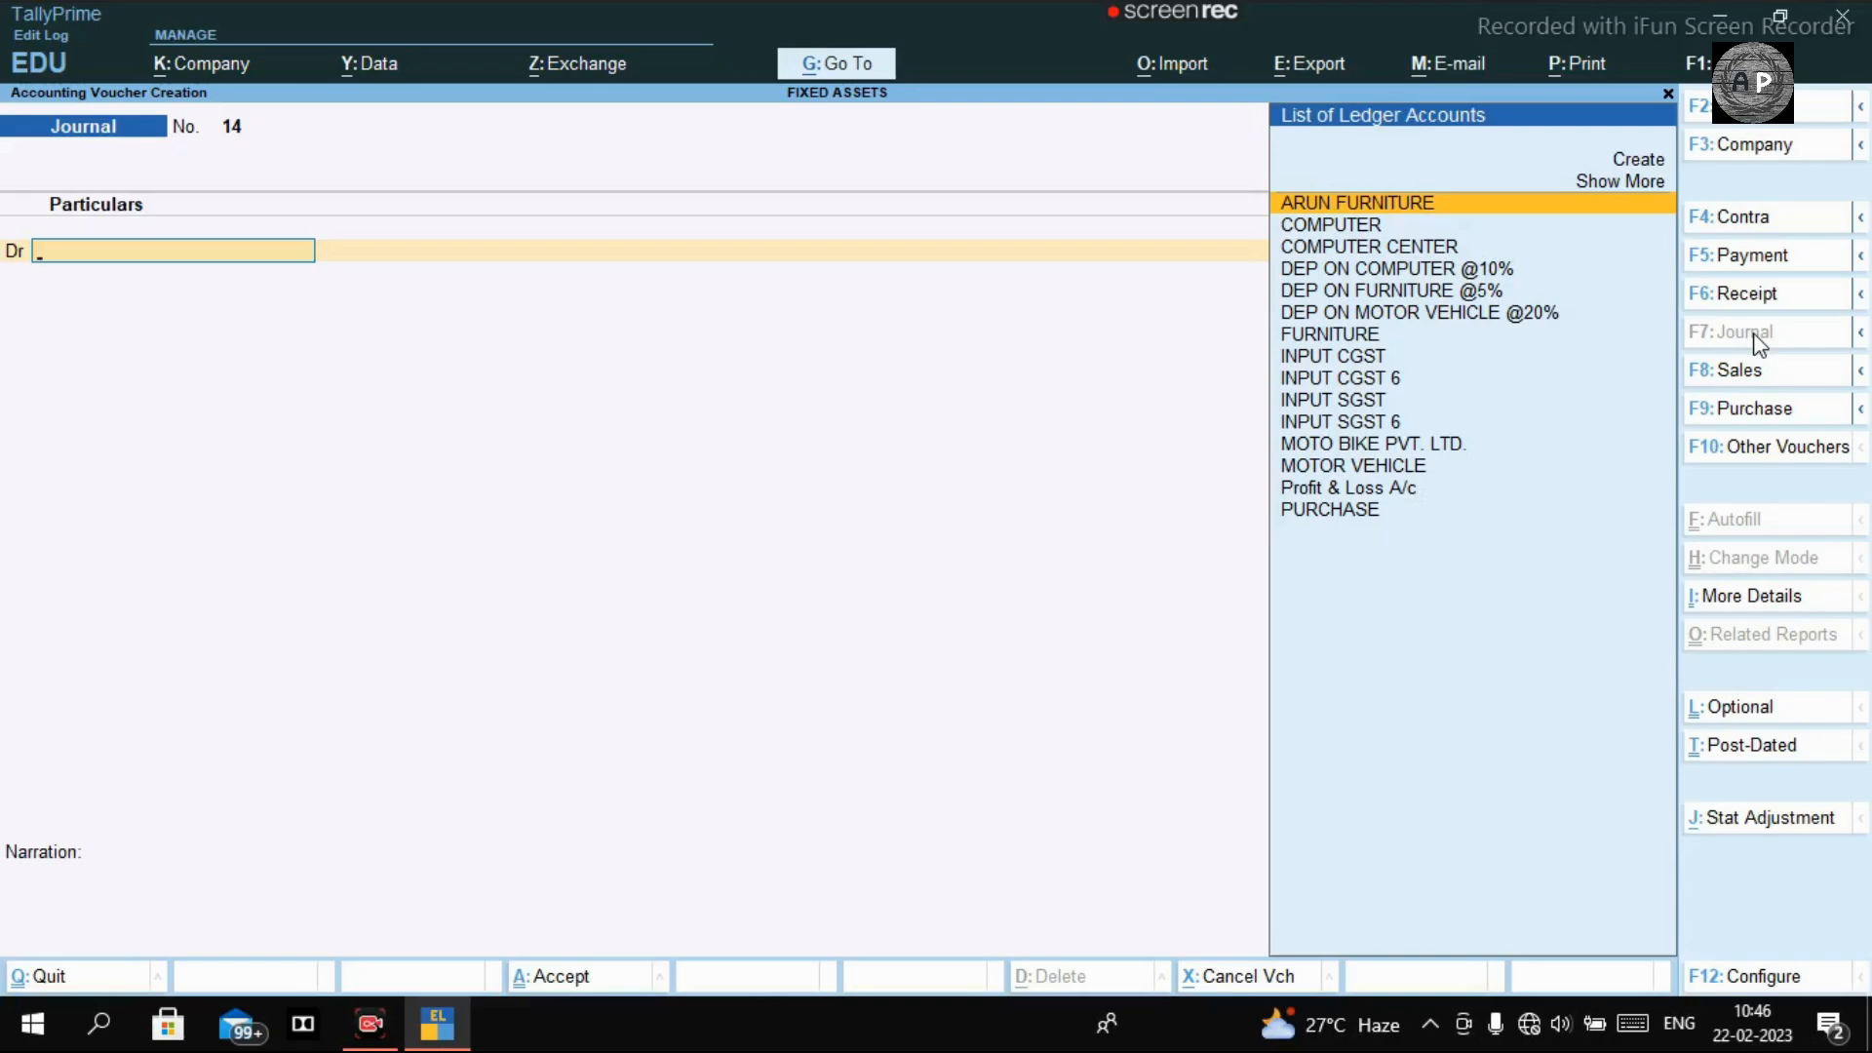
key(Down)
key(Down)
key(Down)
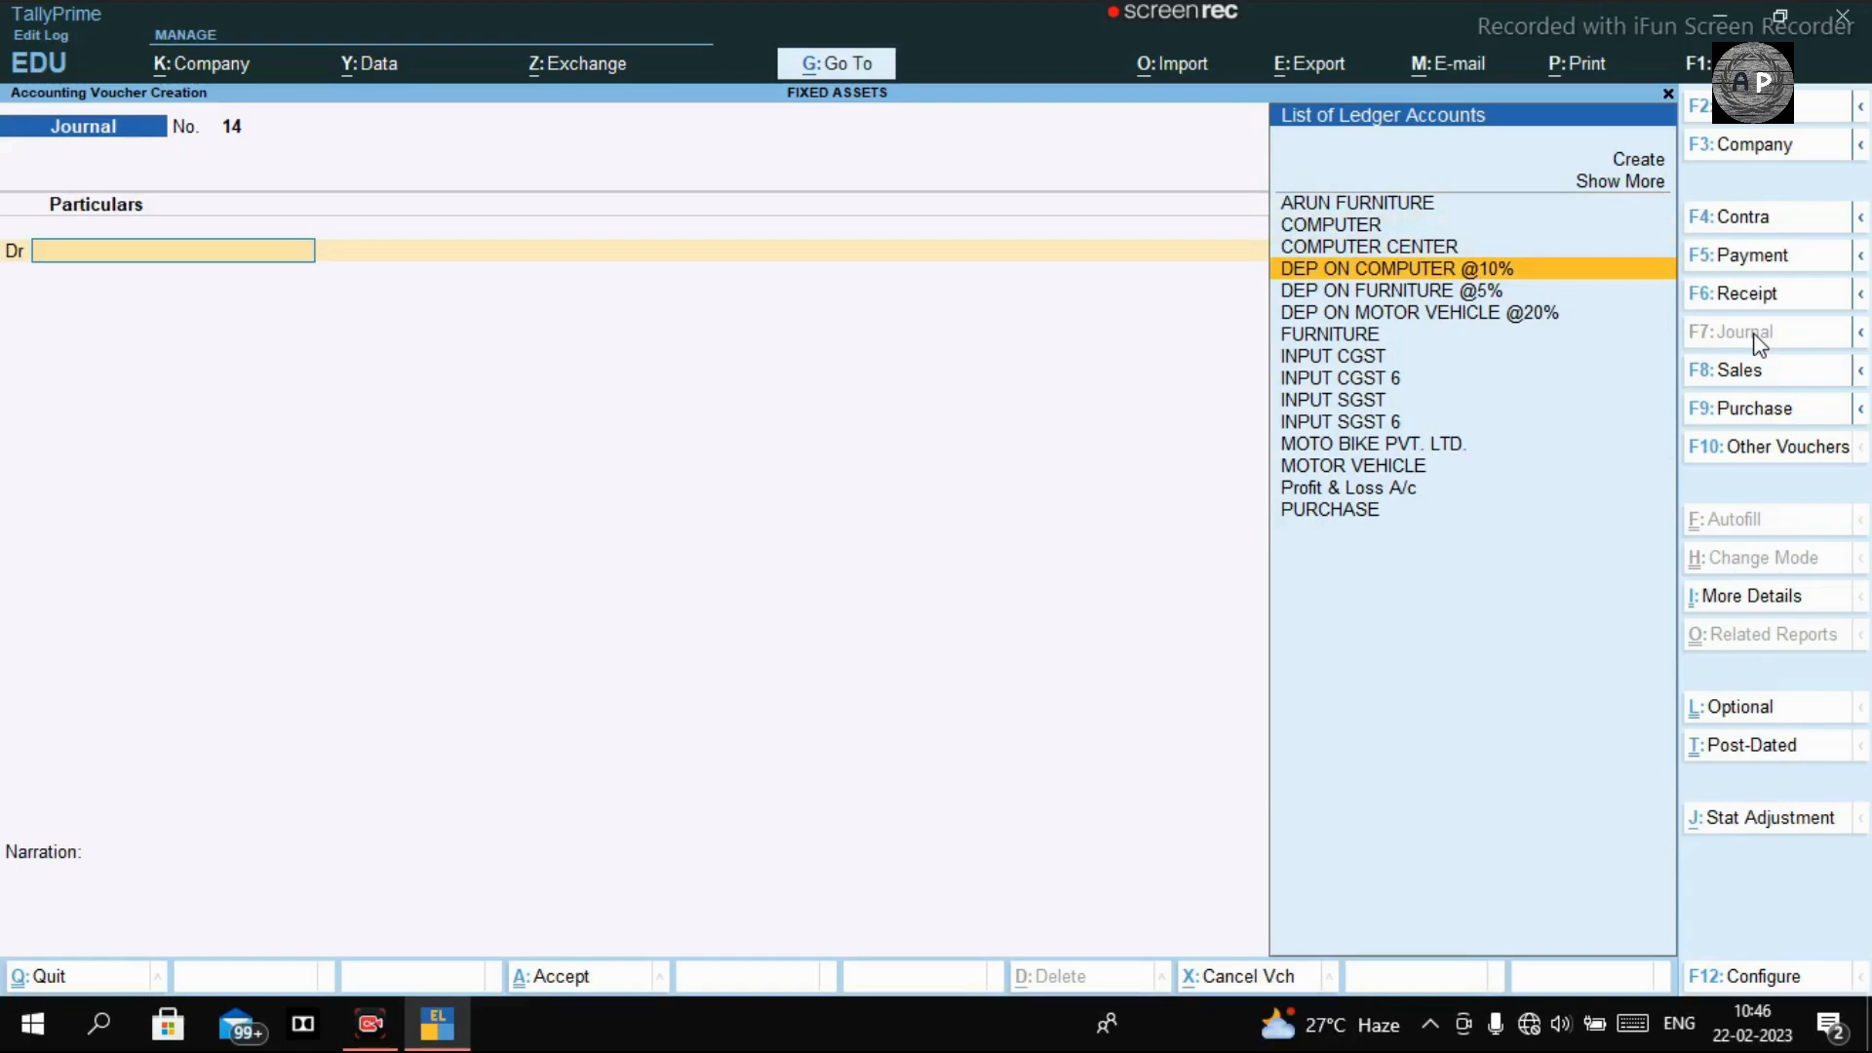
key(Return)
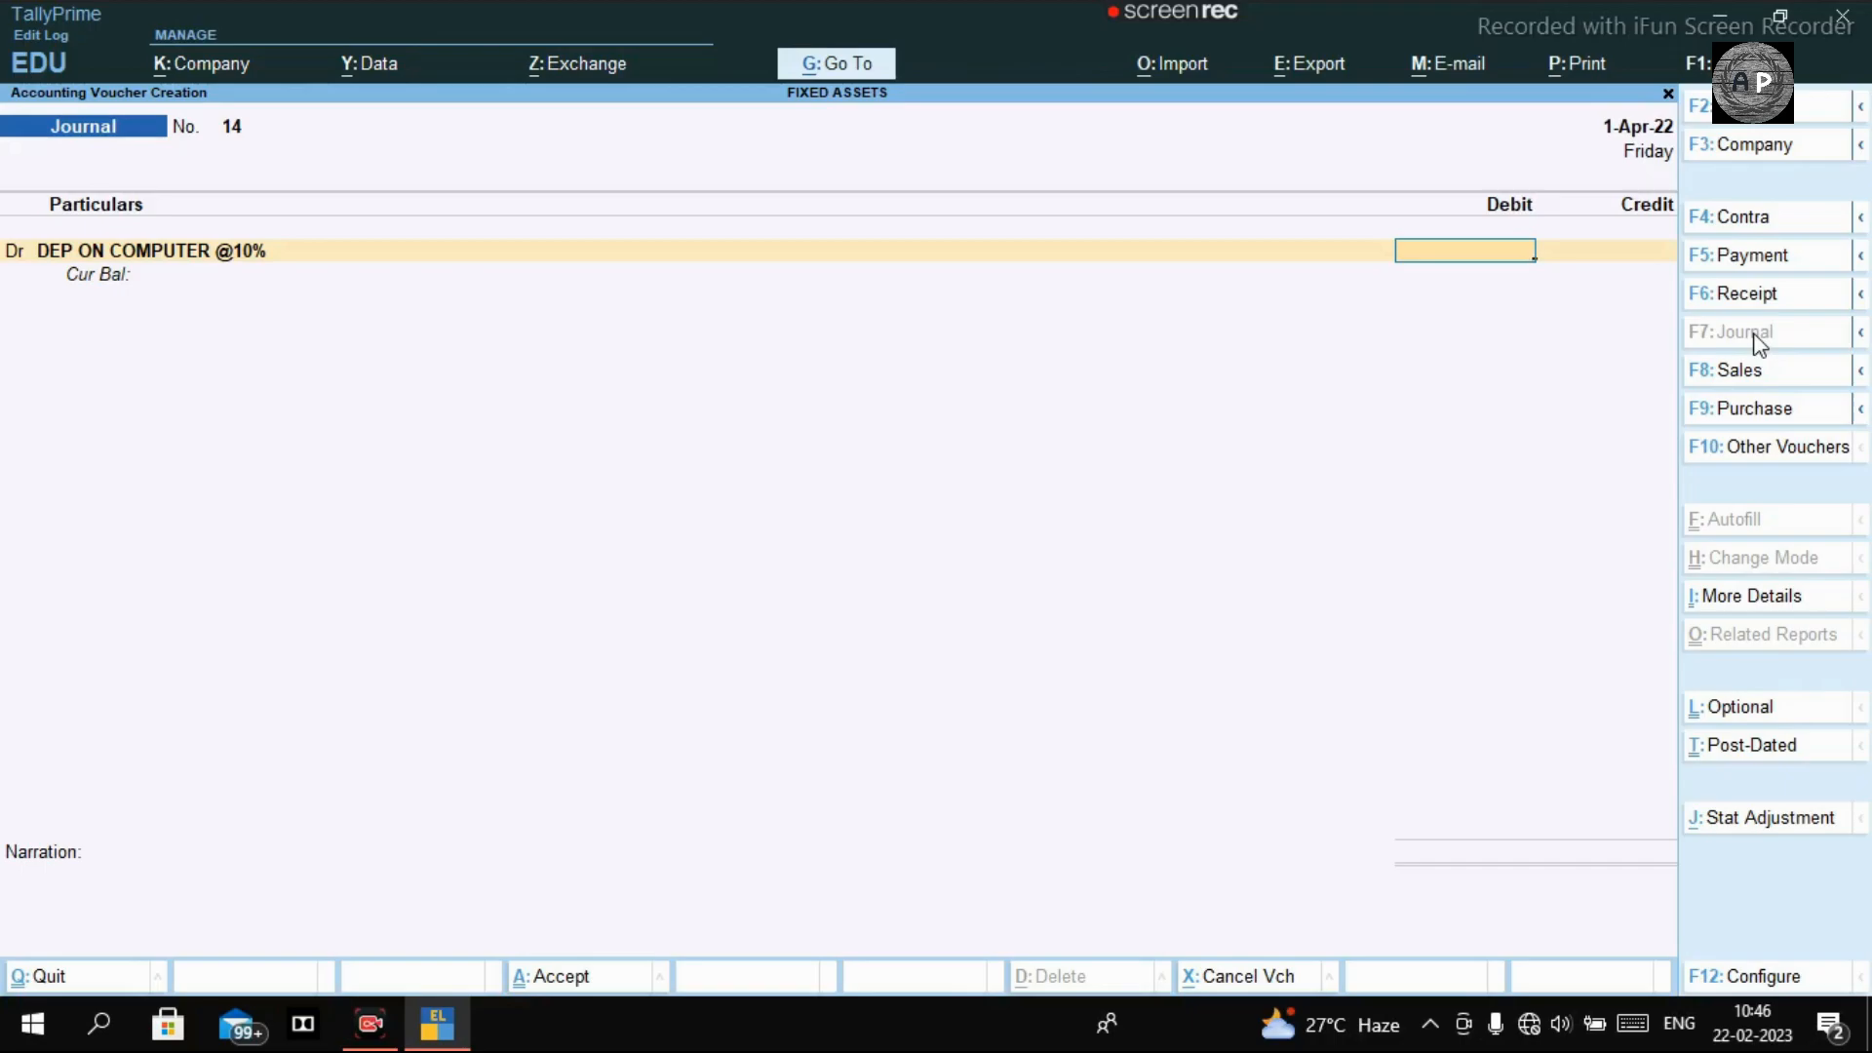
Look up the COMPUTER value in the Balance Sheet's Fixed Assets group without closing the journal voucher.
key(alt)
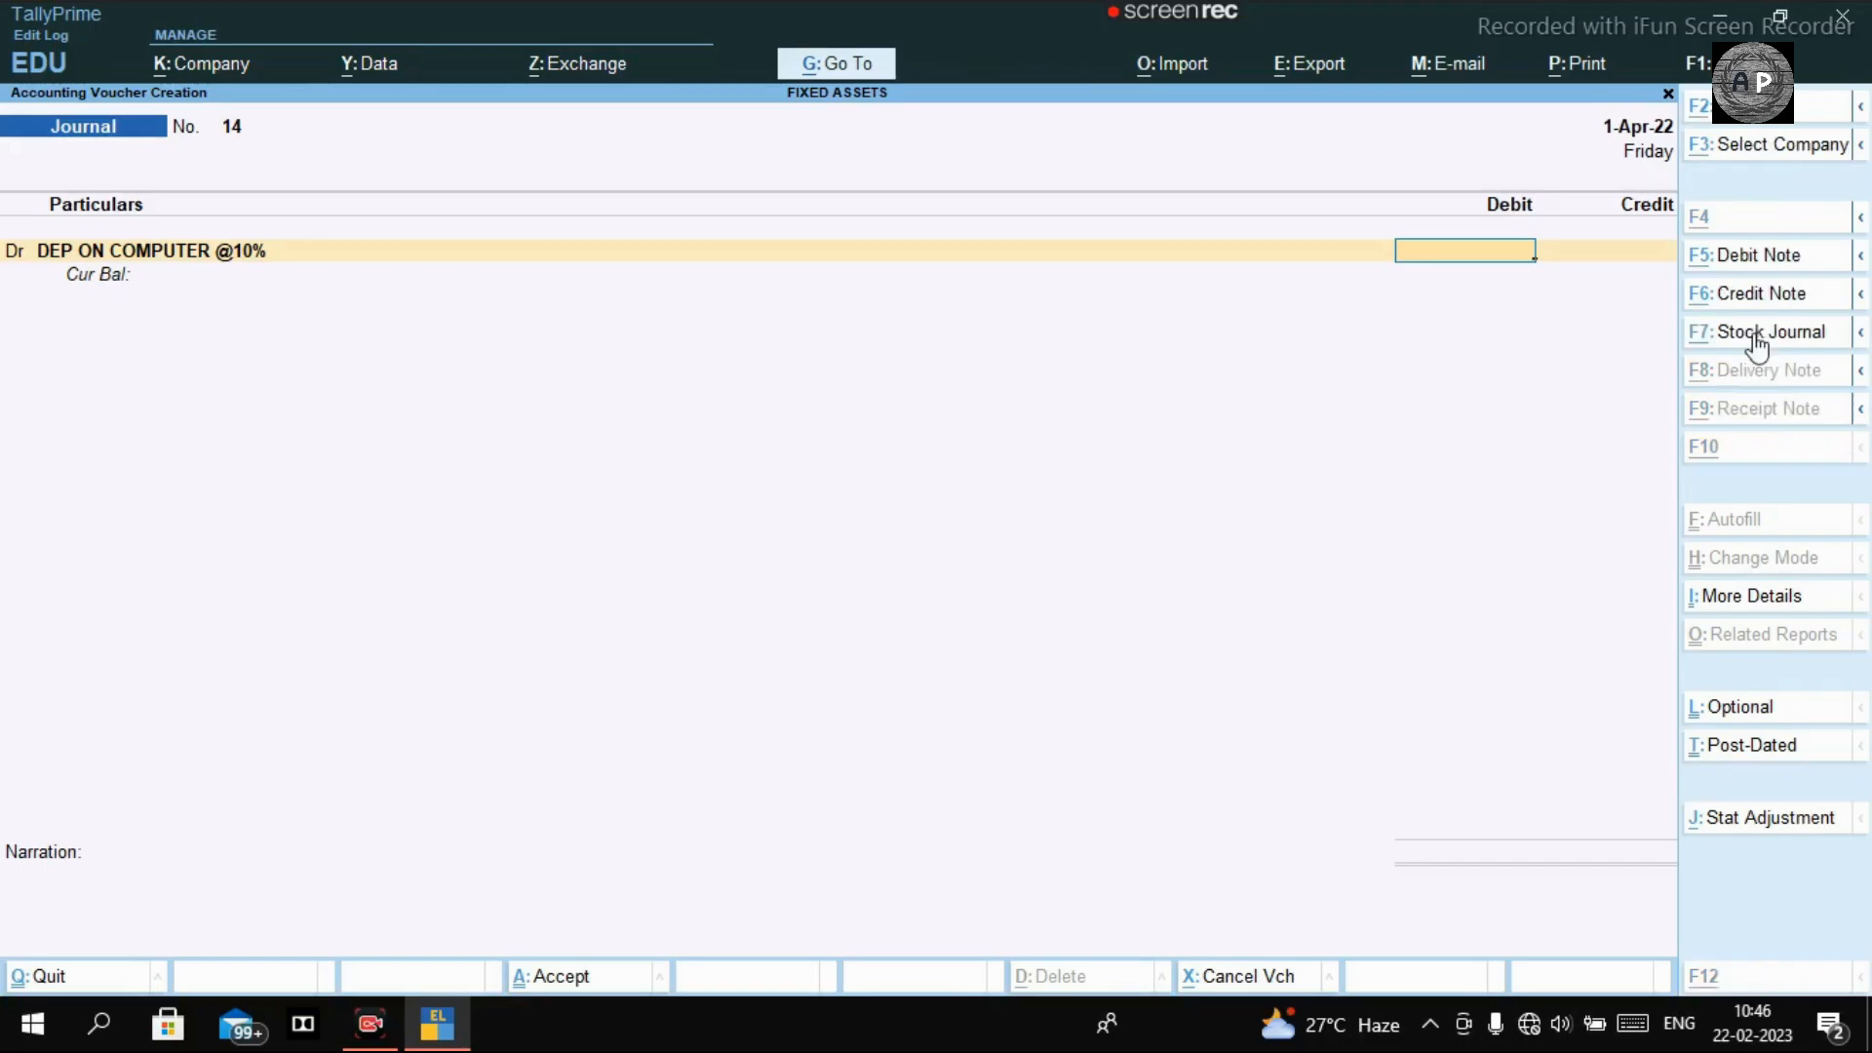
key(alt+g)
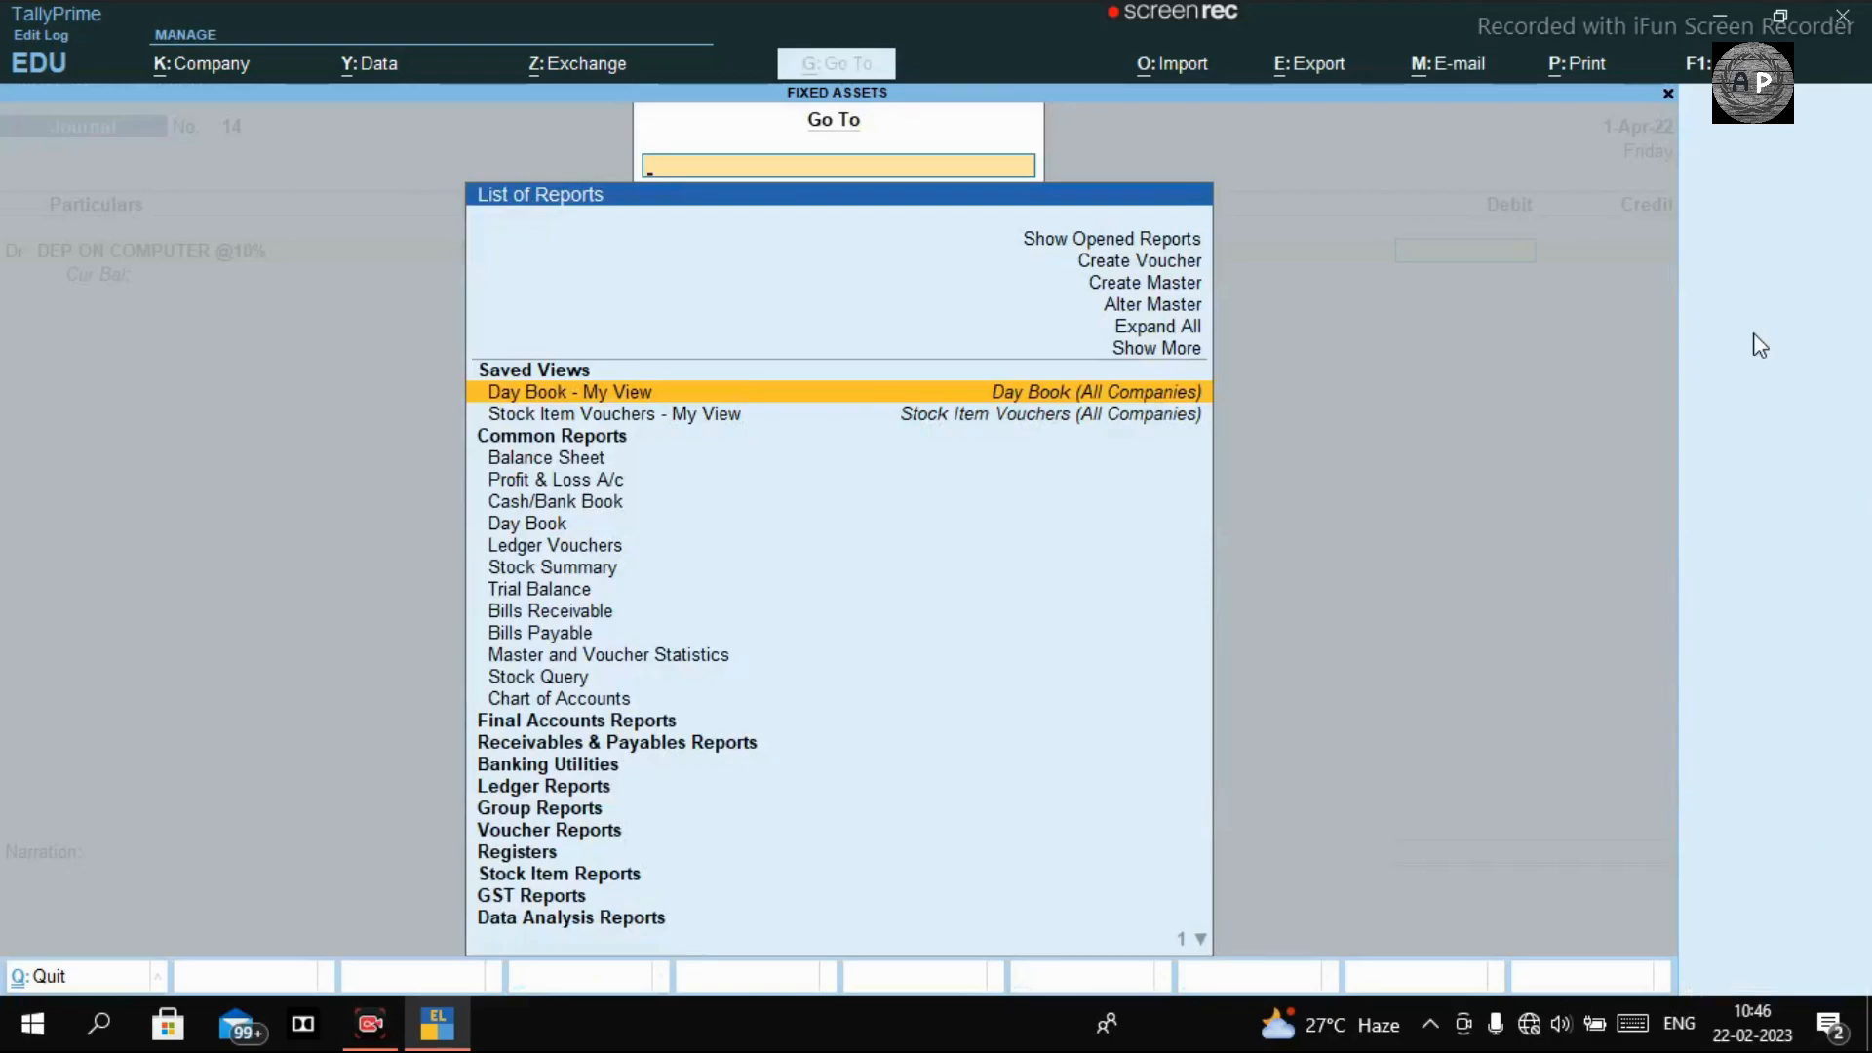
key(Down)
key(Down)
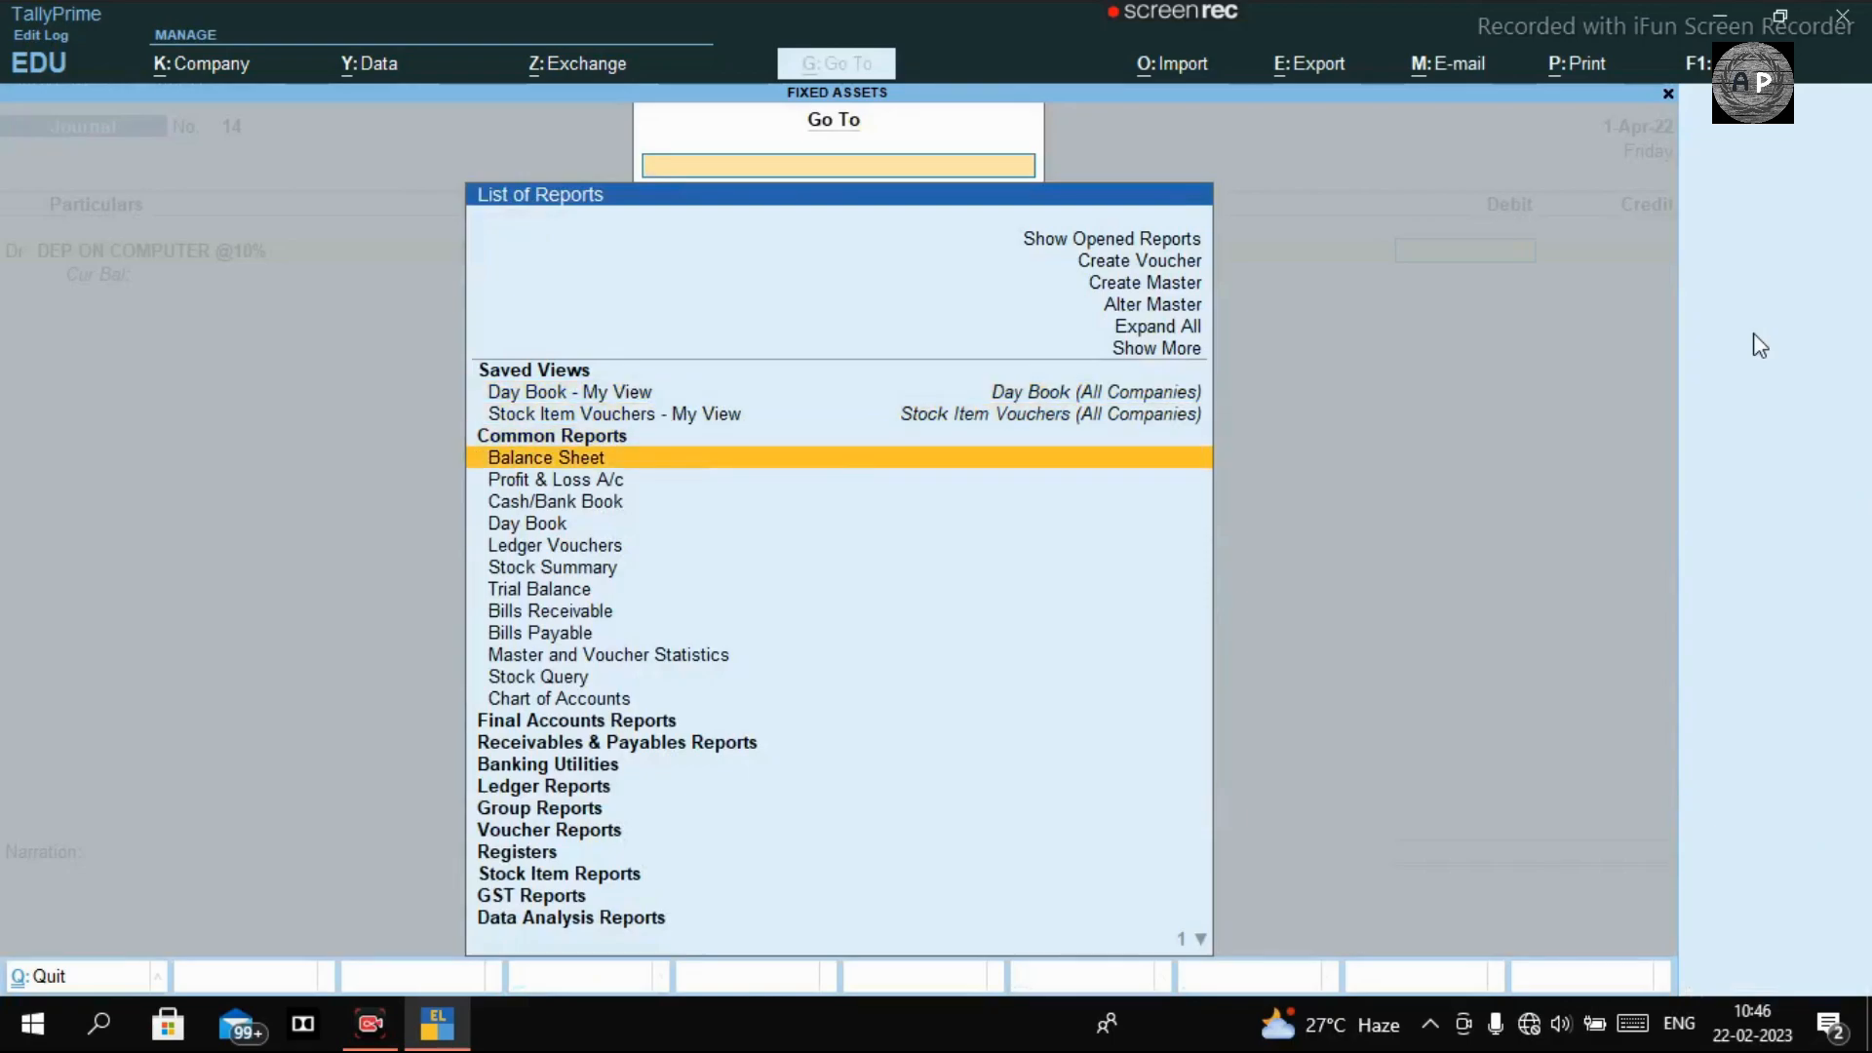
key(Return)
key(Return)
key(Down)
key(Down)
key(Up)
key(Up)
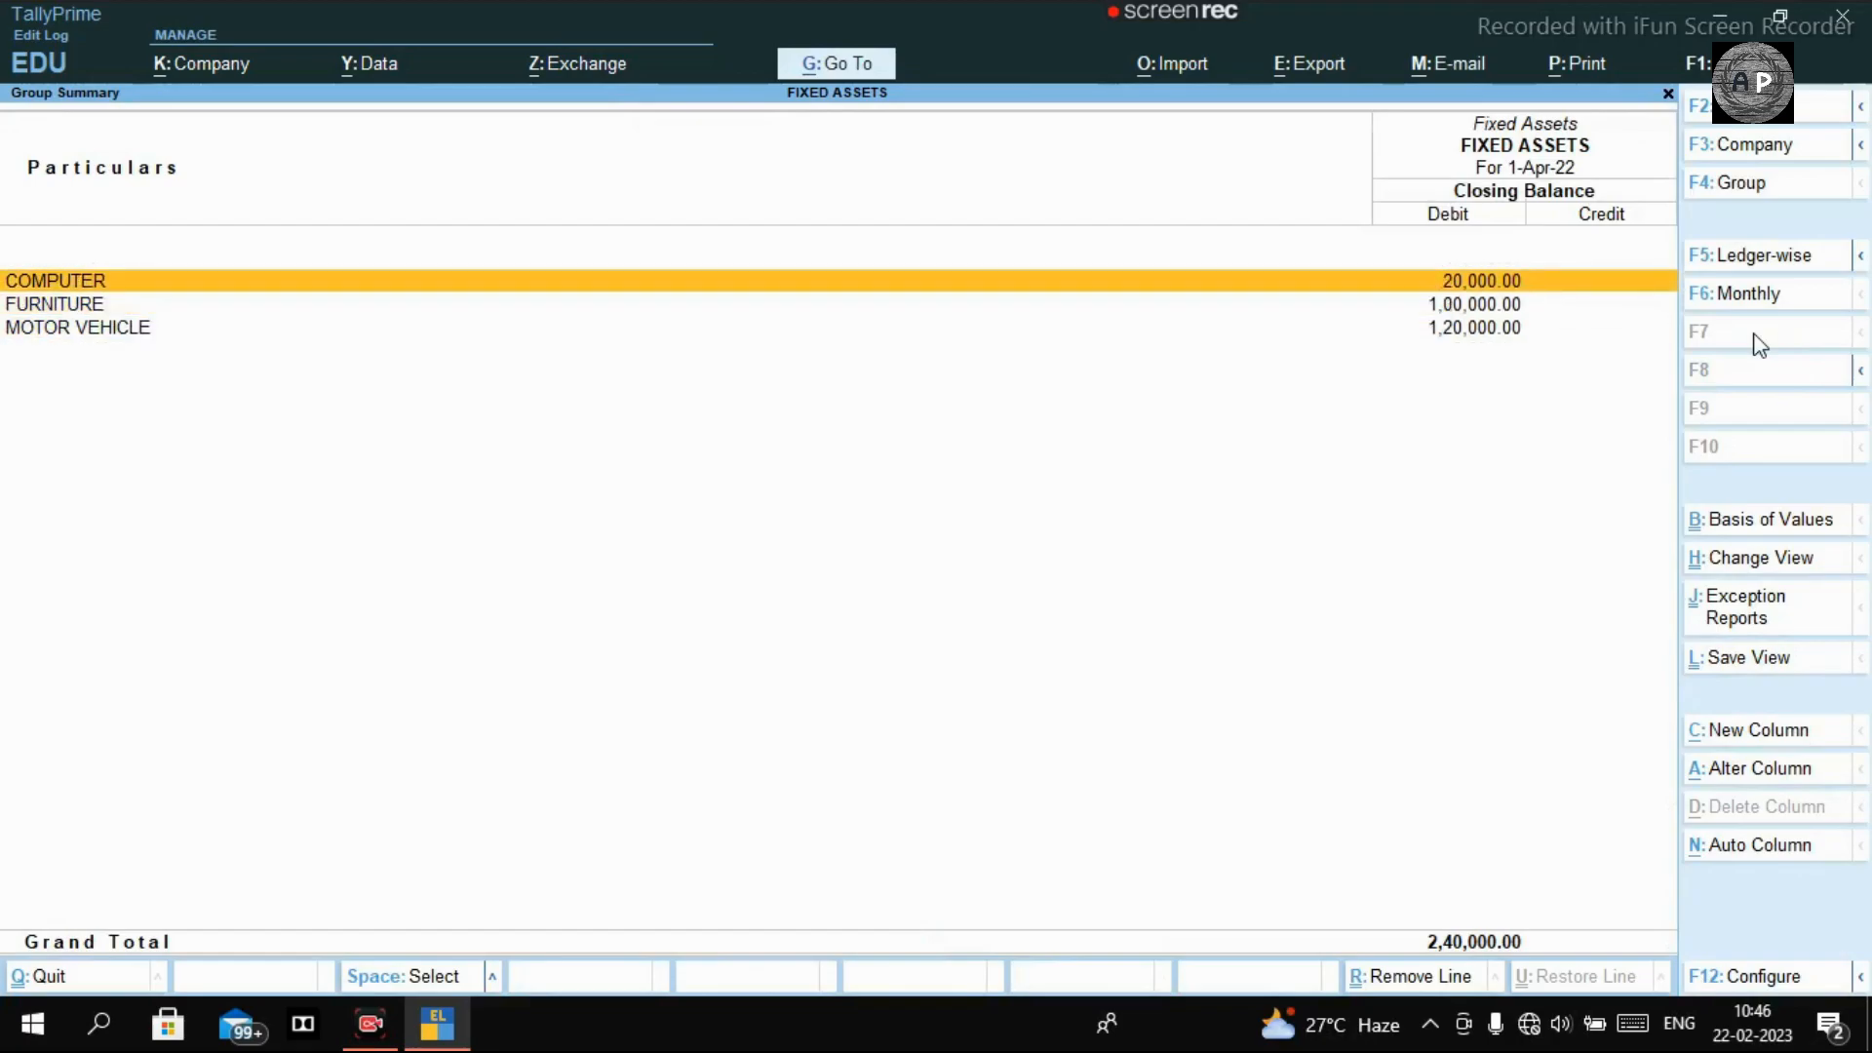
key(Escape)
key(Escape)
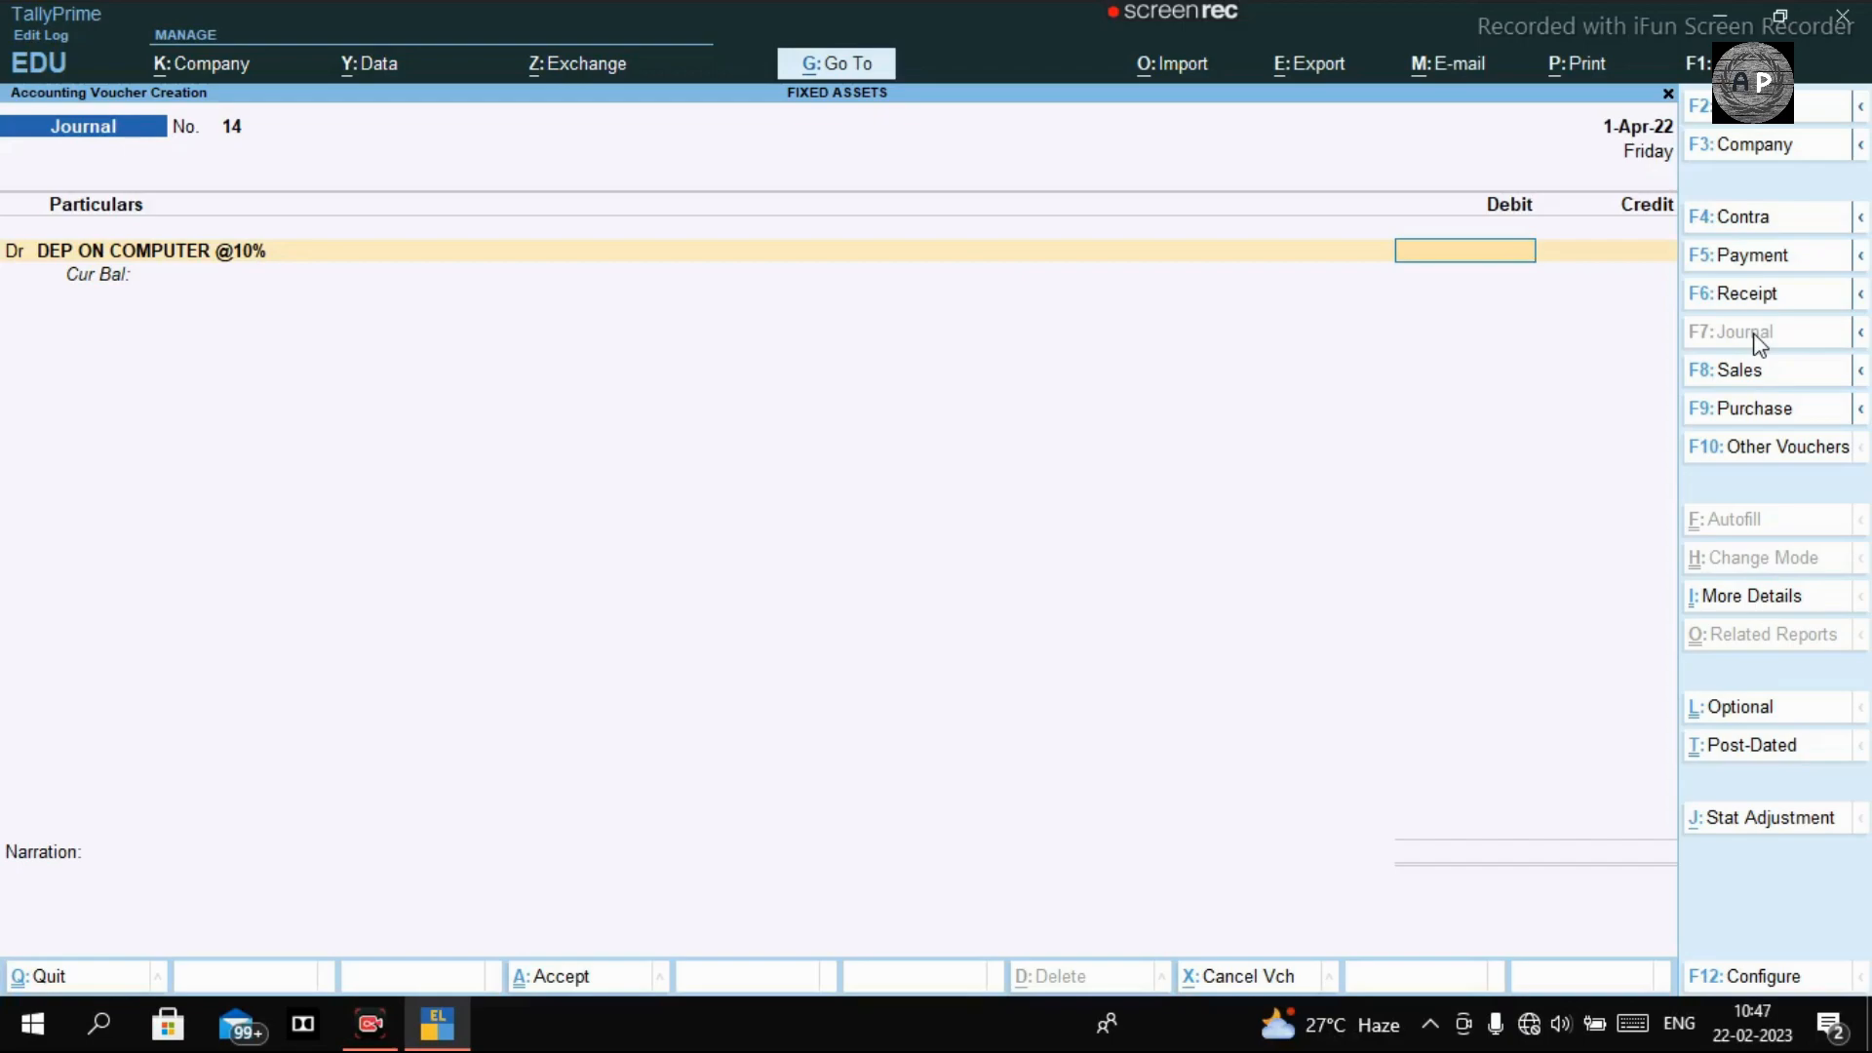
text(2000)
key(Return)
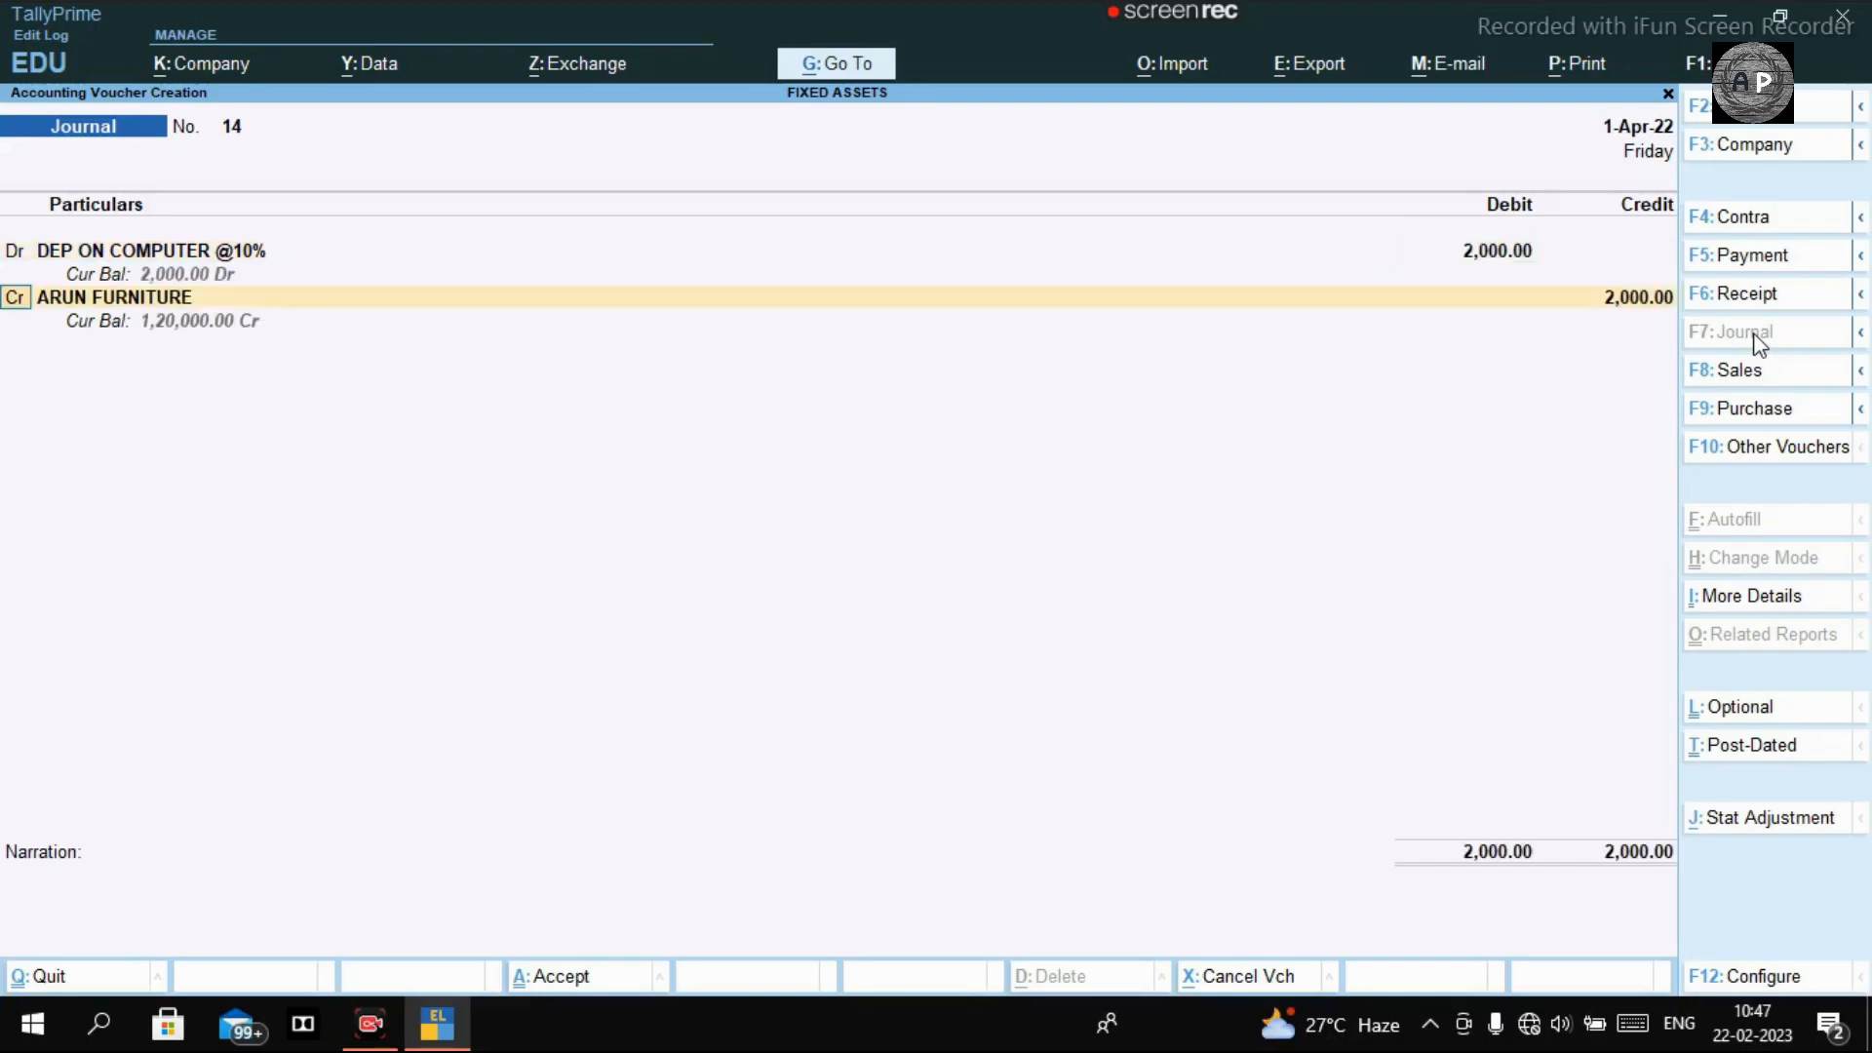
Credit the COMPUTER ledger with 2,000 and go back from the narration to that line's Dr/Cr field.
key(Return)
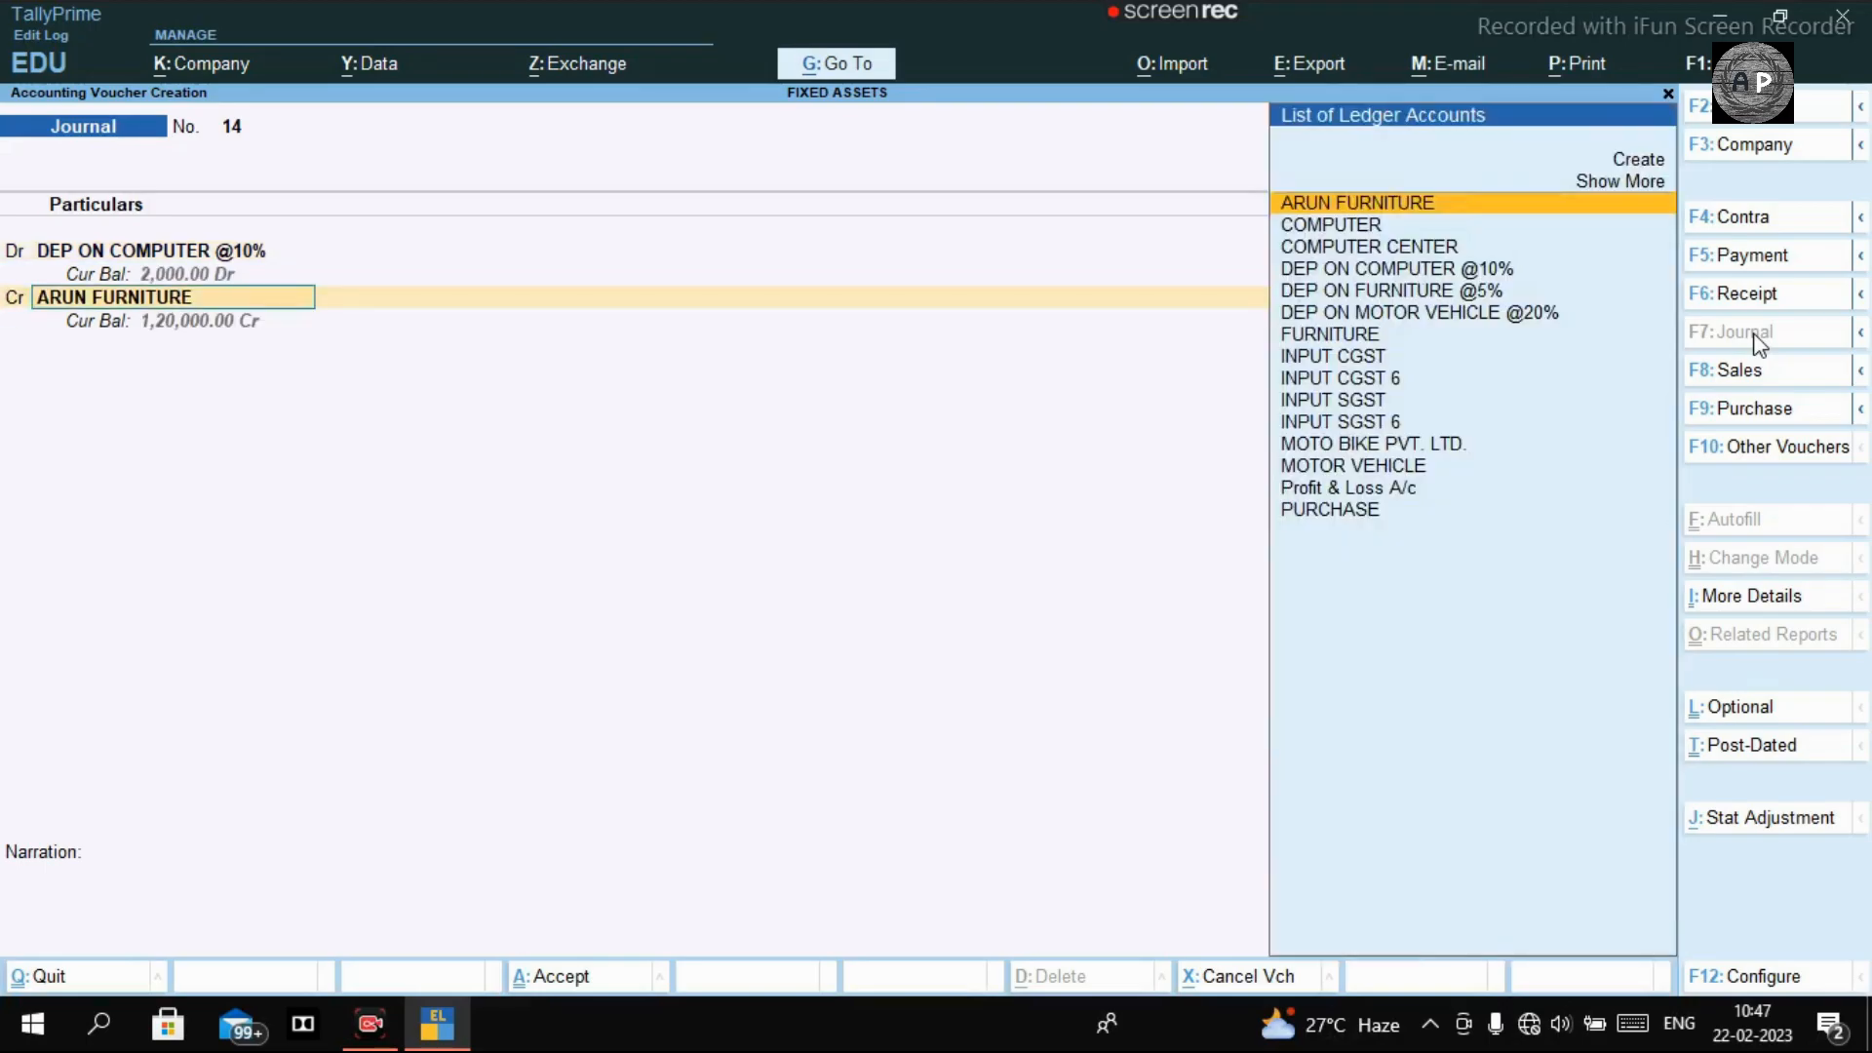
text(COM)
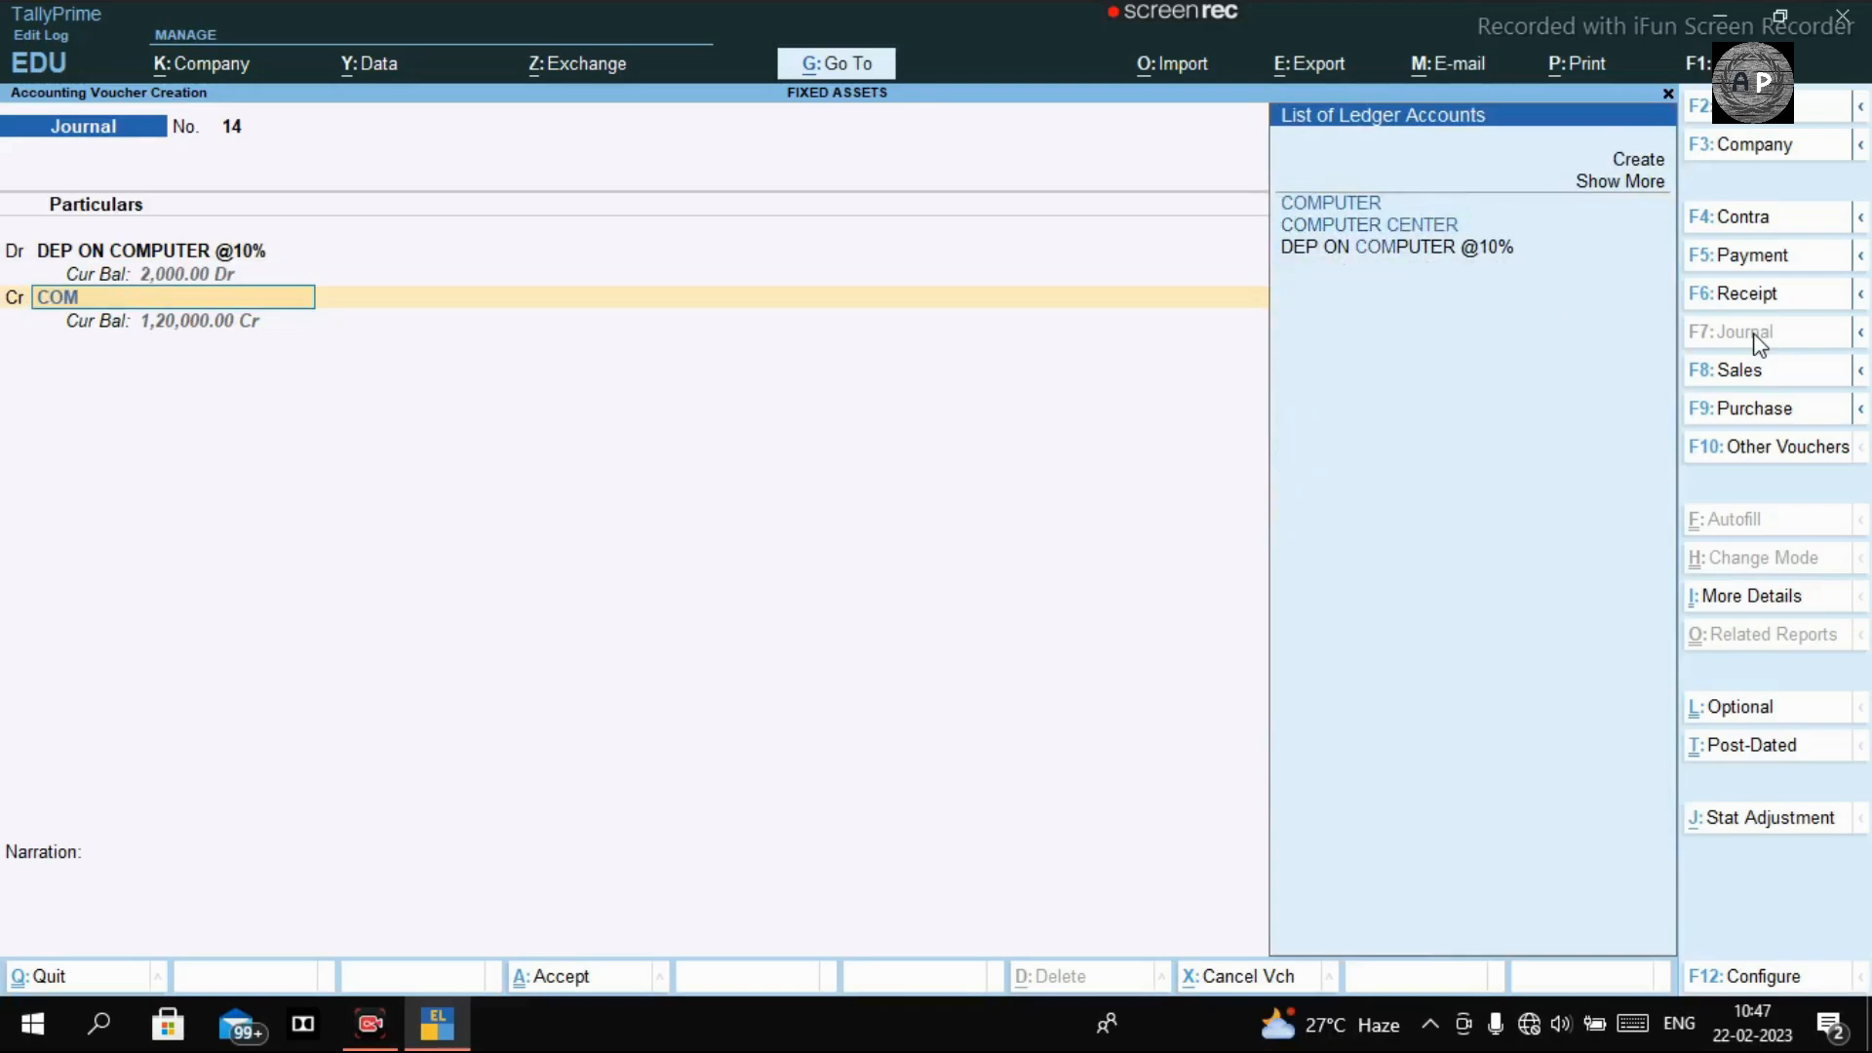
key(Return)
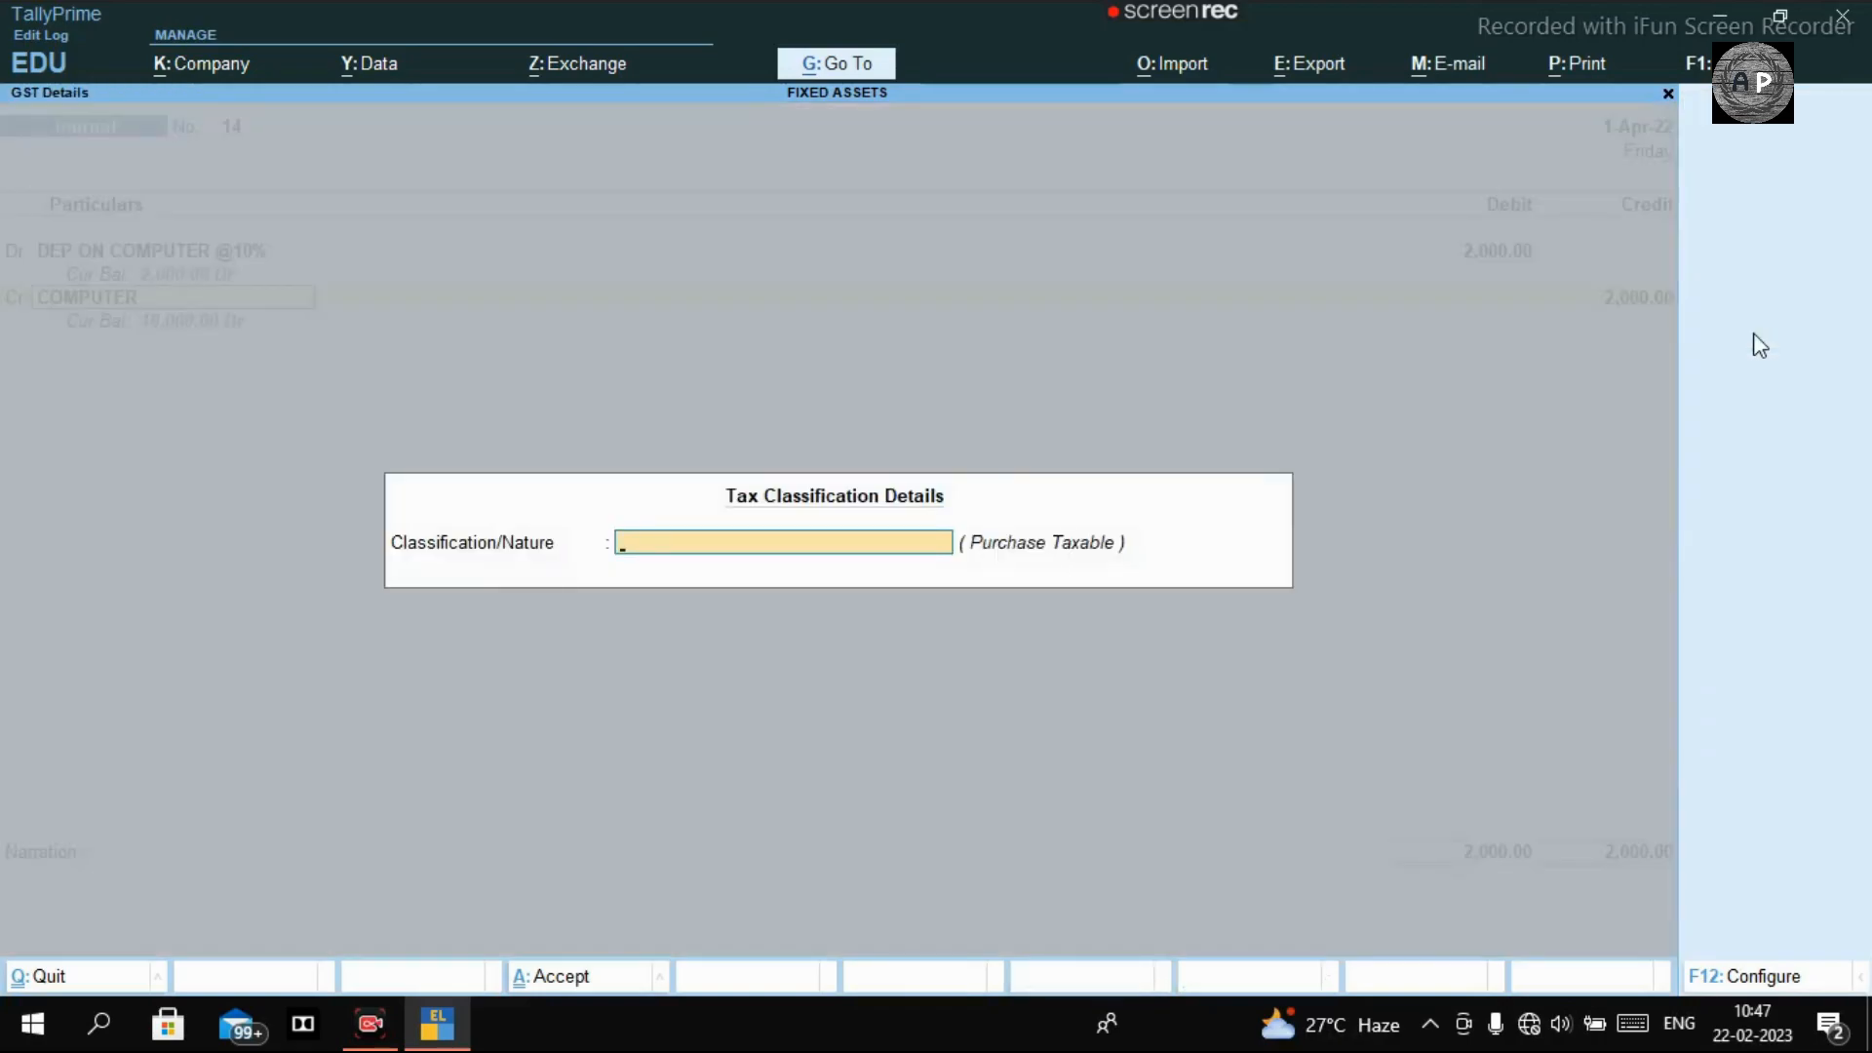
key(Return)
key(Return)
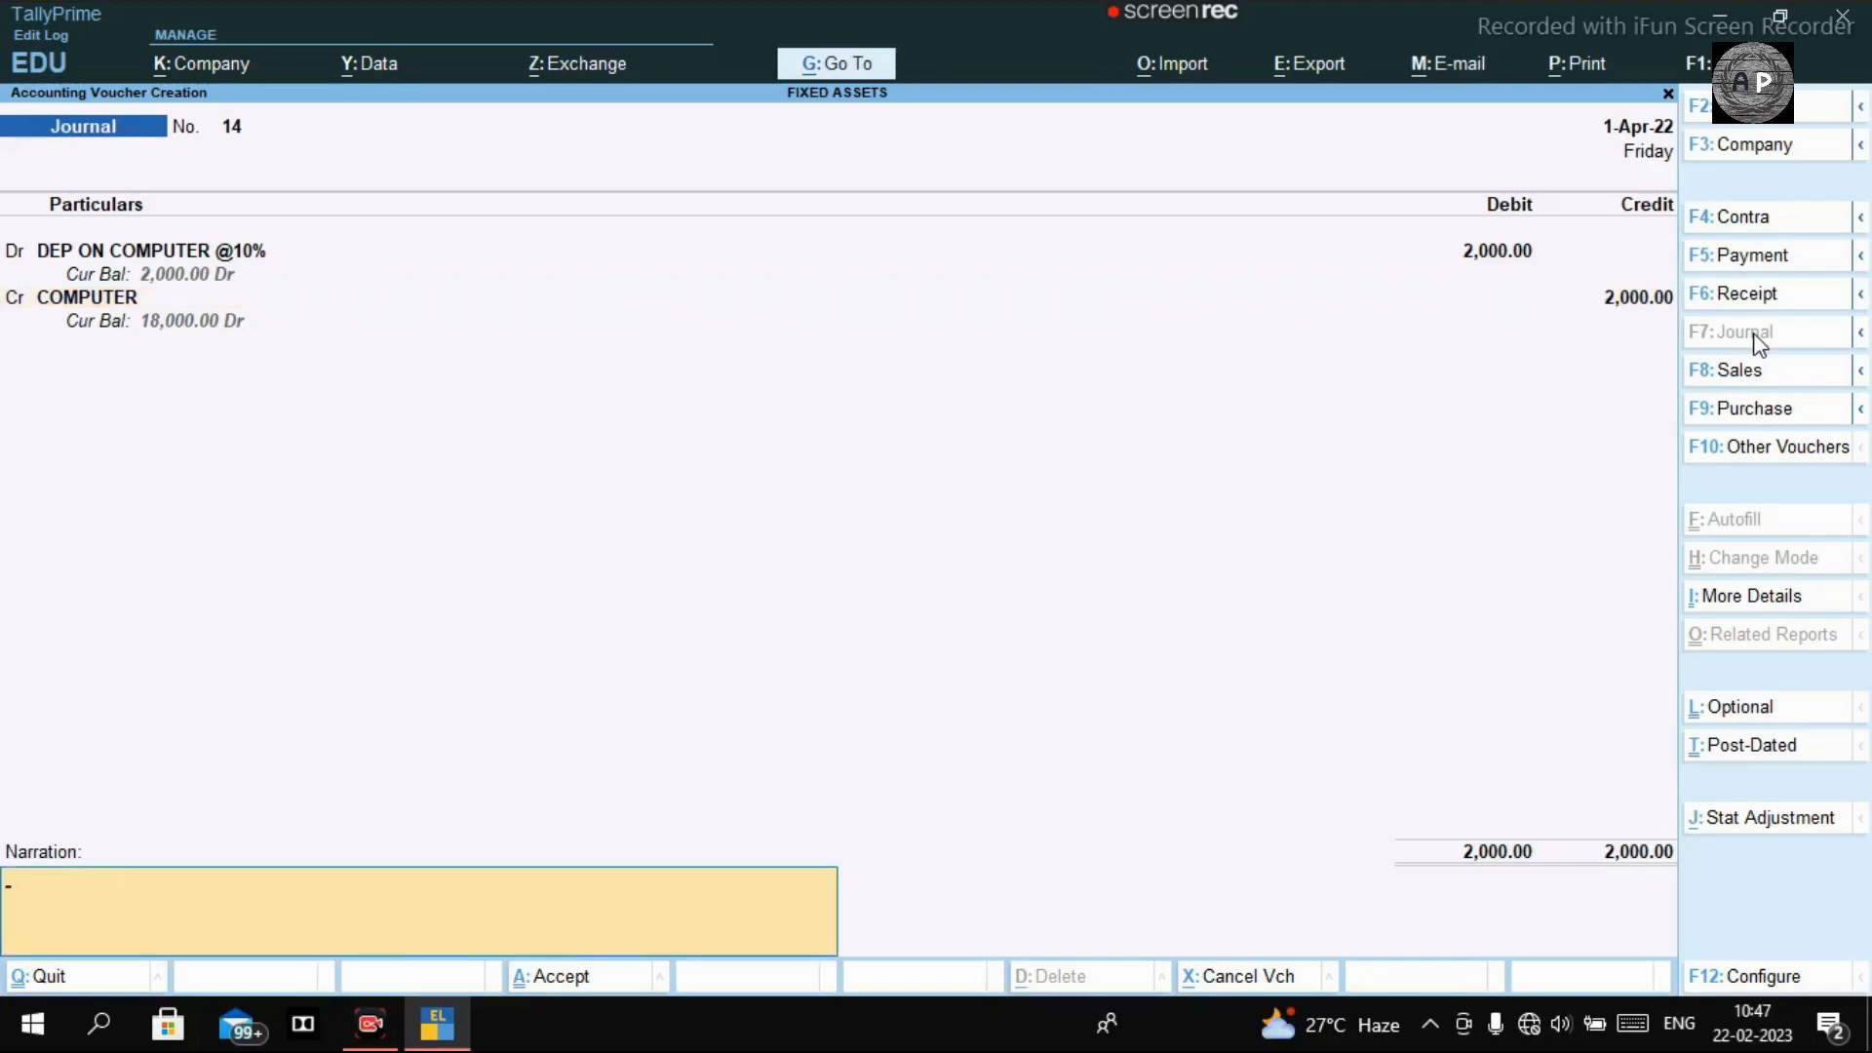
key(BackSpace)
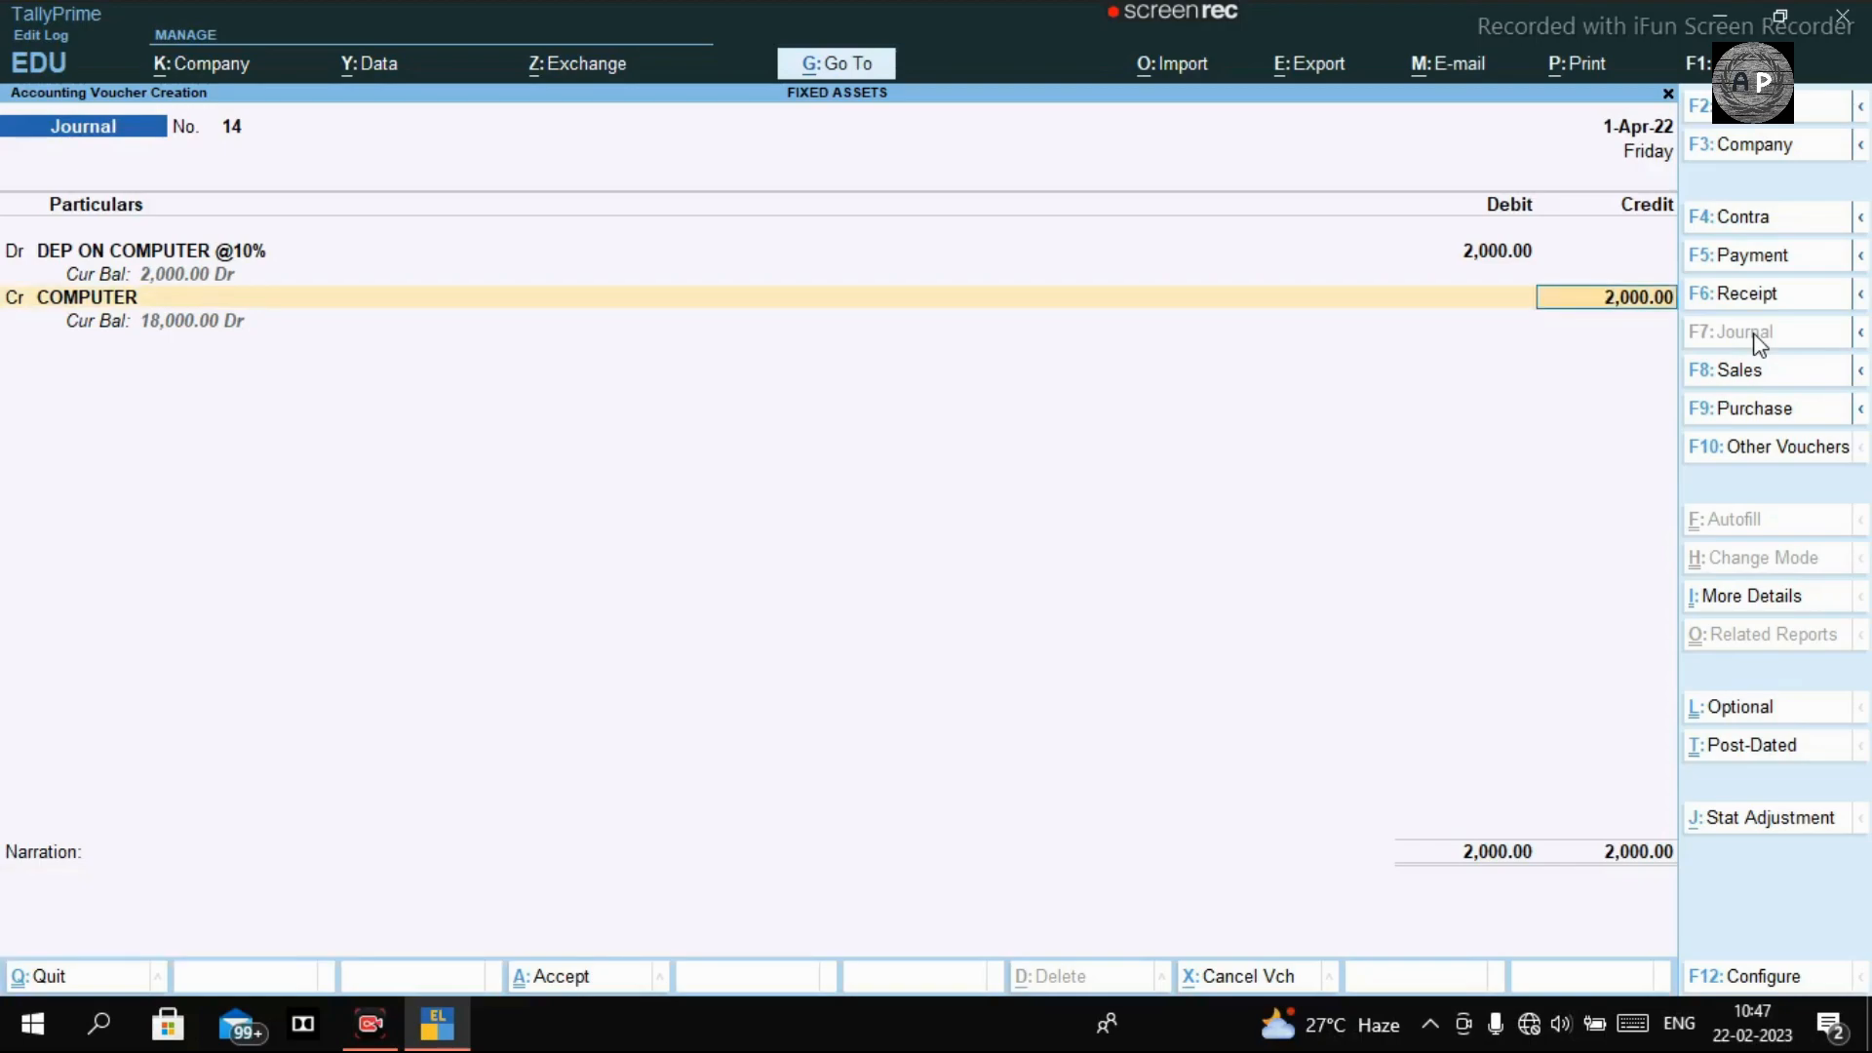
key(BackSpace)
key(BackSpace)
Set the journal voucher's date to 31.03.2023.
click(1740, 122)
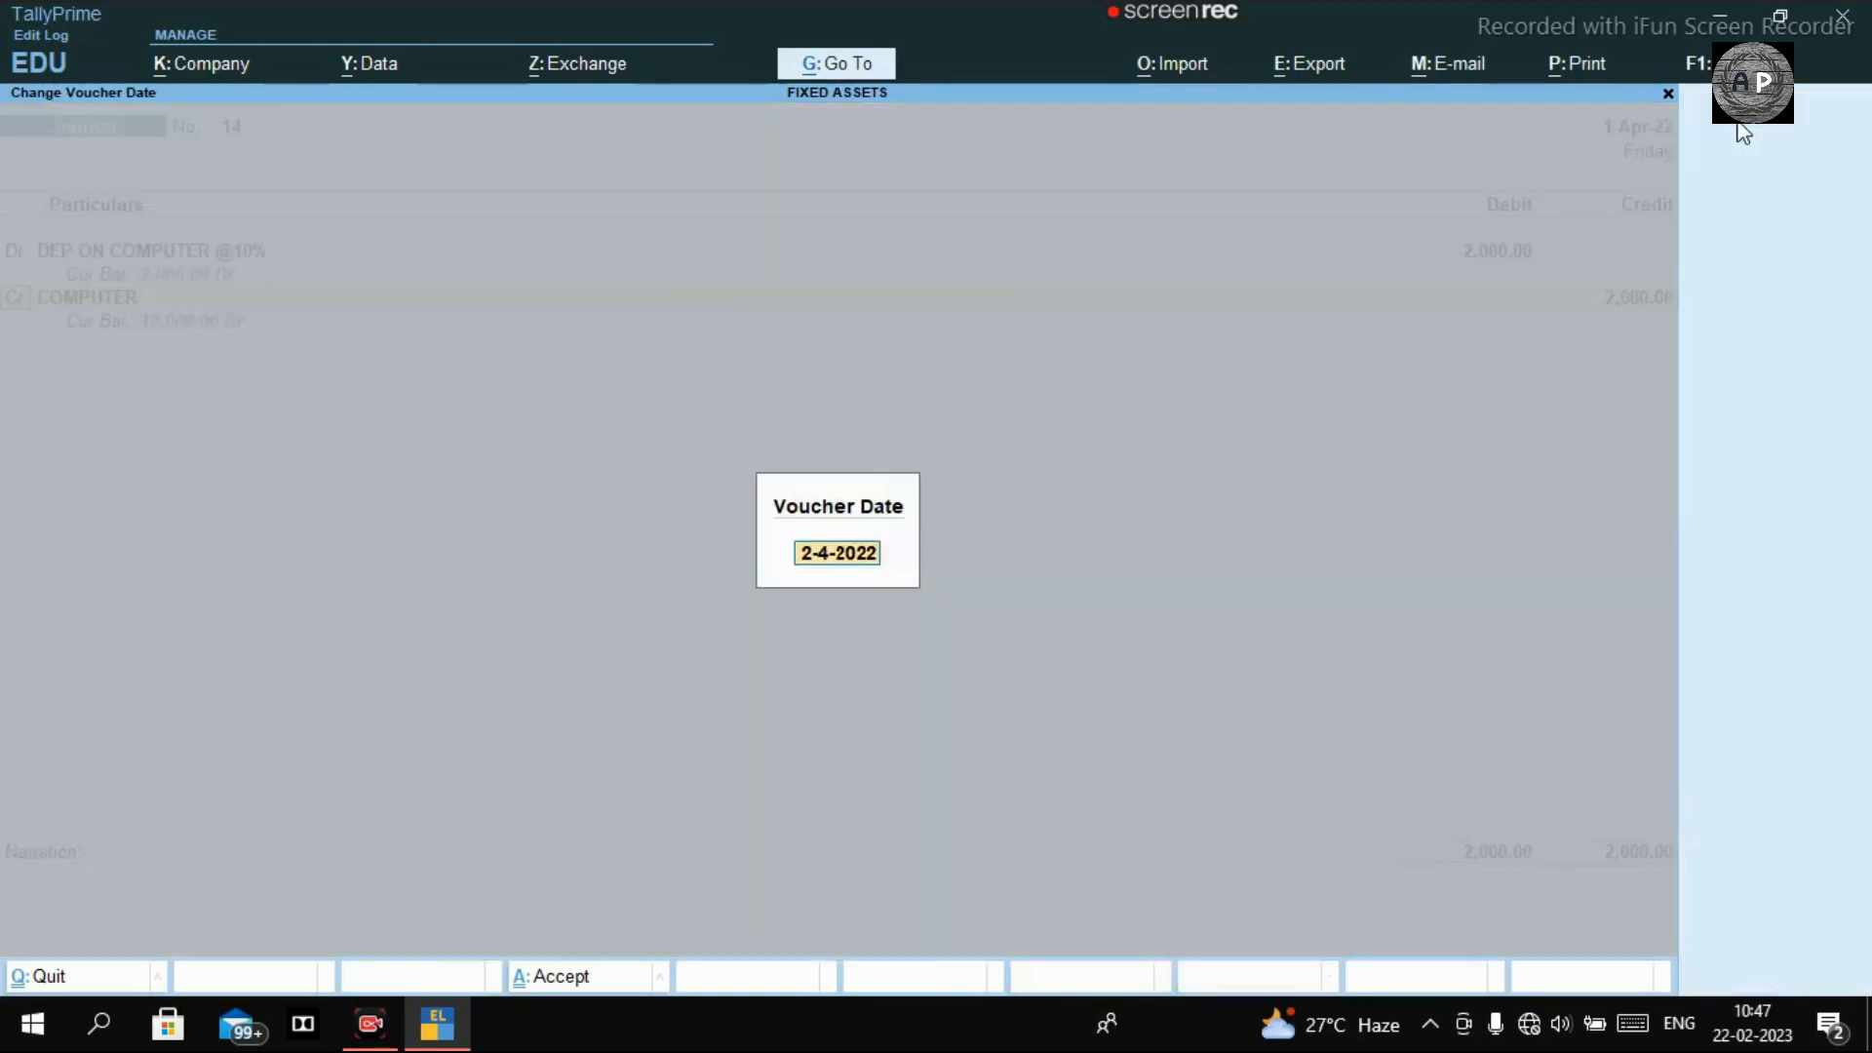
text(2)
key(BackSpace)
text(31.03.2023)
key(Return)
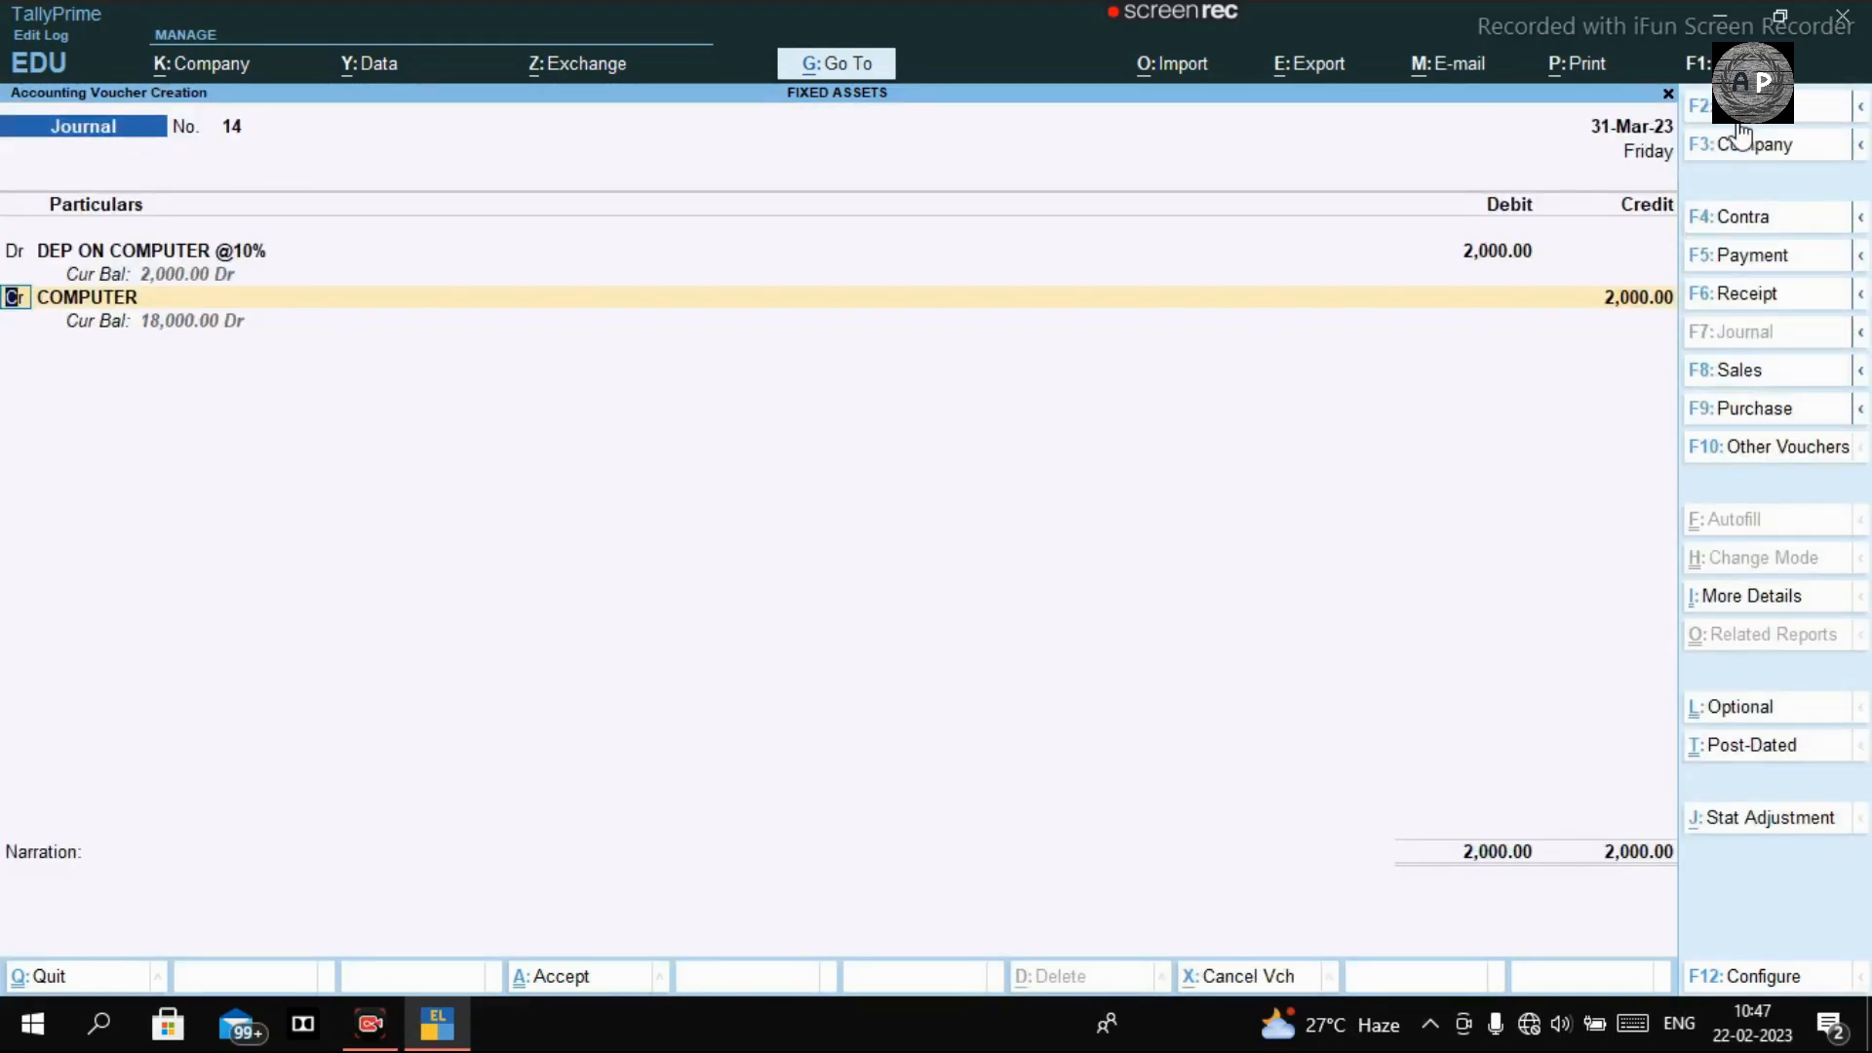
Change the voucher's second line to a debit entry for DEP ON FURNITURE @5%.
text(dr)
key(Return)
text(DEP)
key(Down)
key(Return)
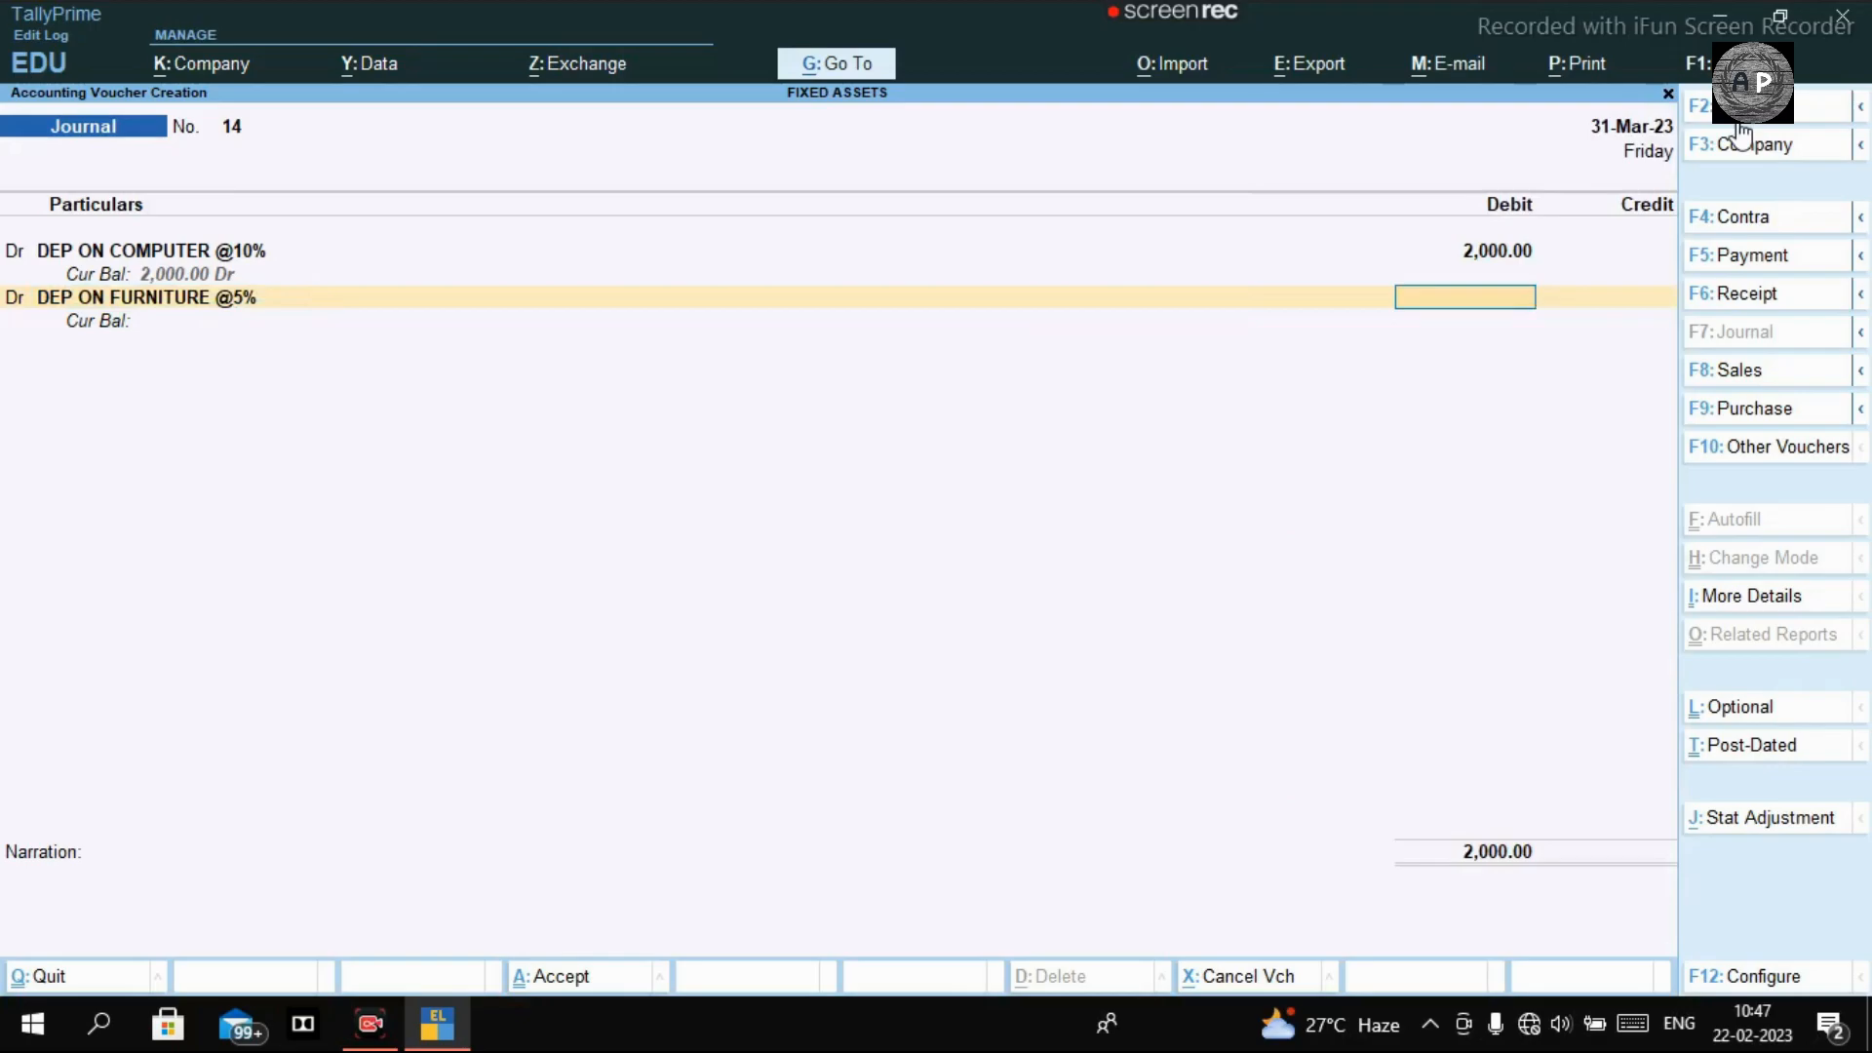
Look up the FURNITURE value in the Balance Sheet's Fixed Assets group and return to the journal voucher.
key(alt+g)
key(Down)
key(Down)
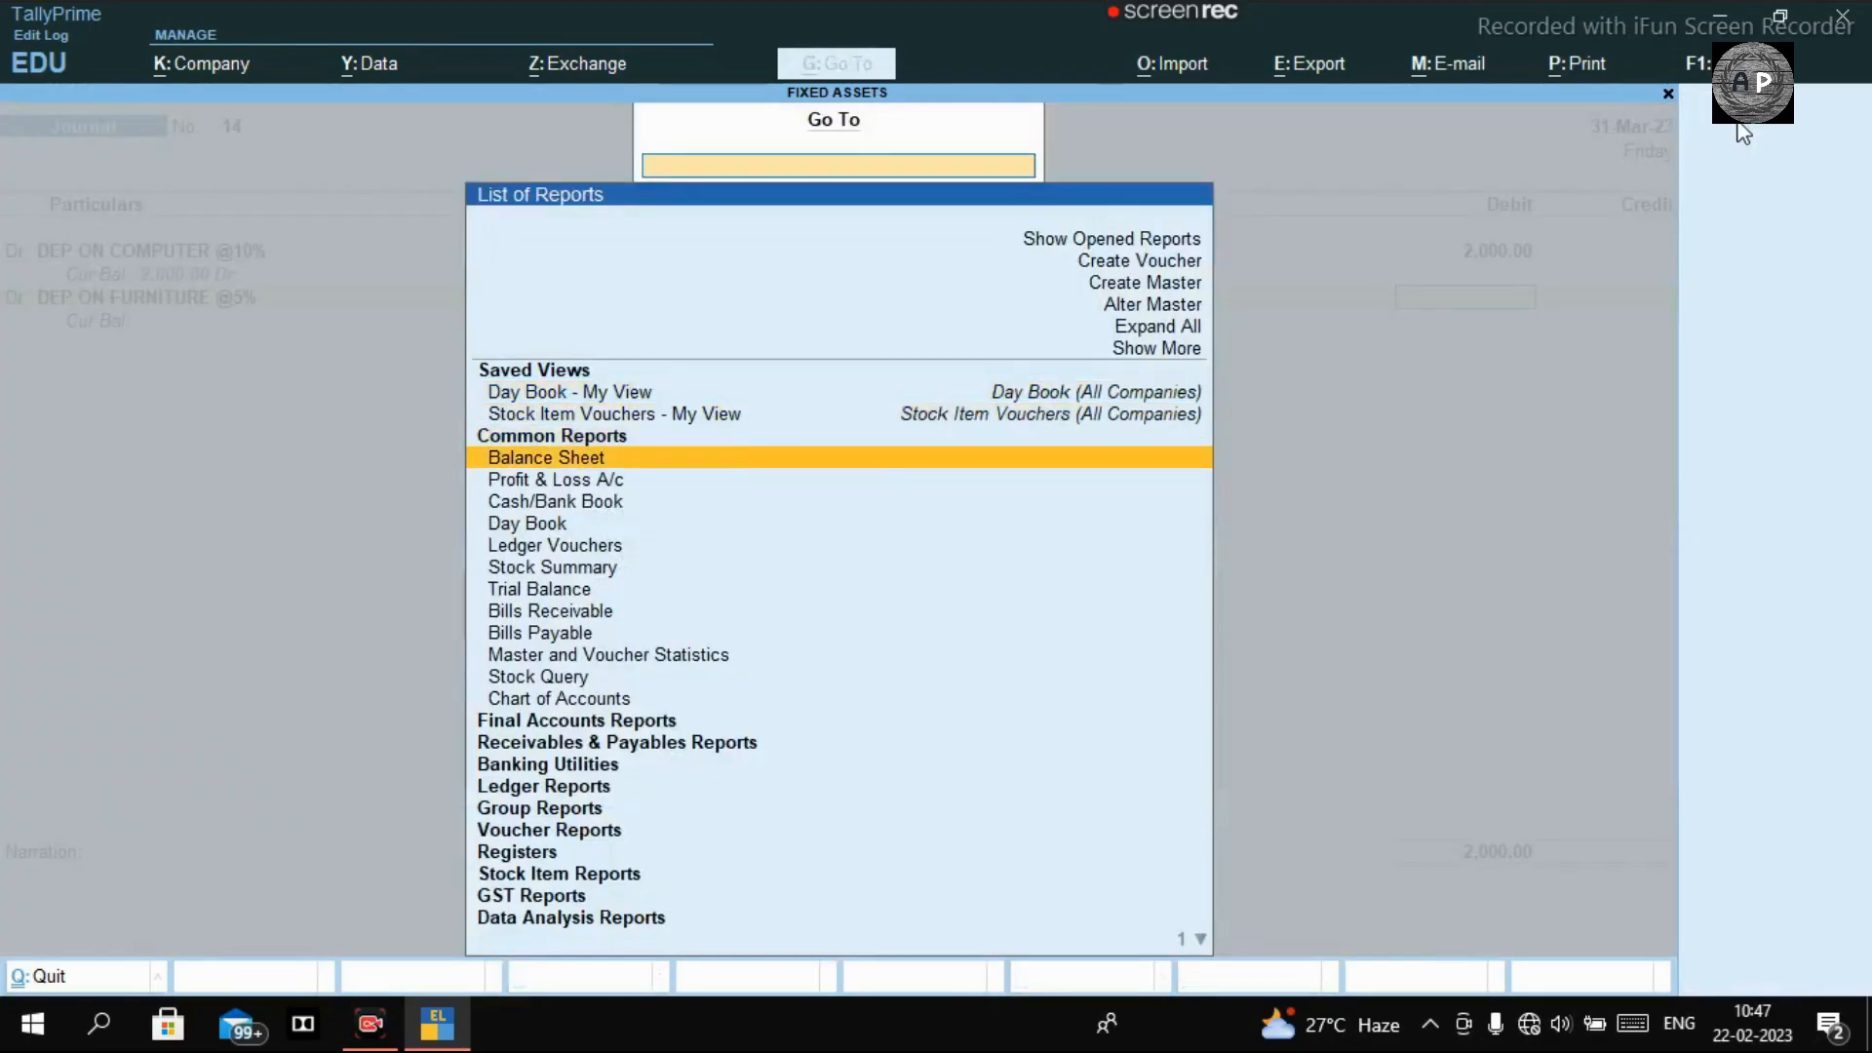
key(Return)
key(Right)
key(Return)
key(Down)
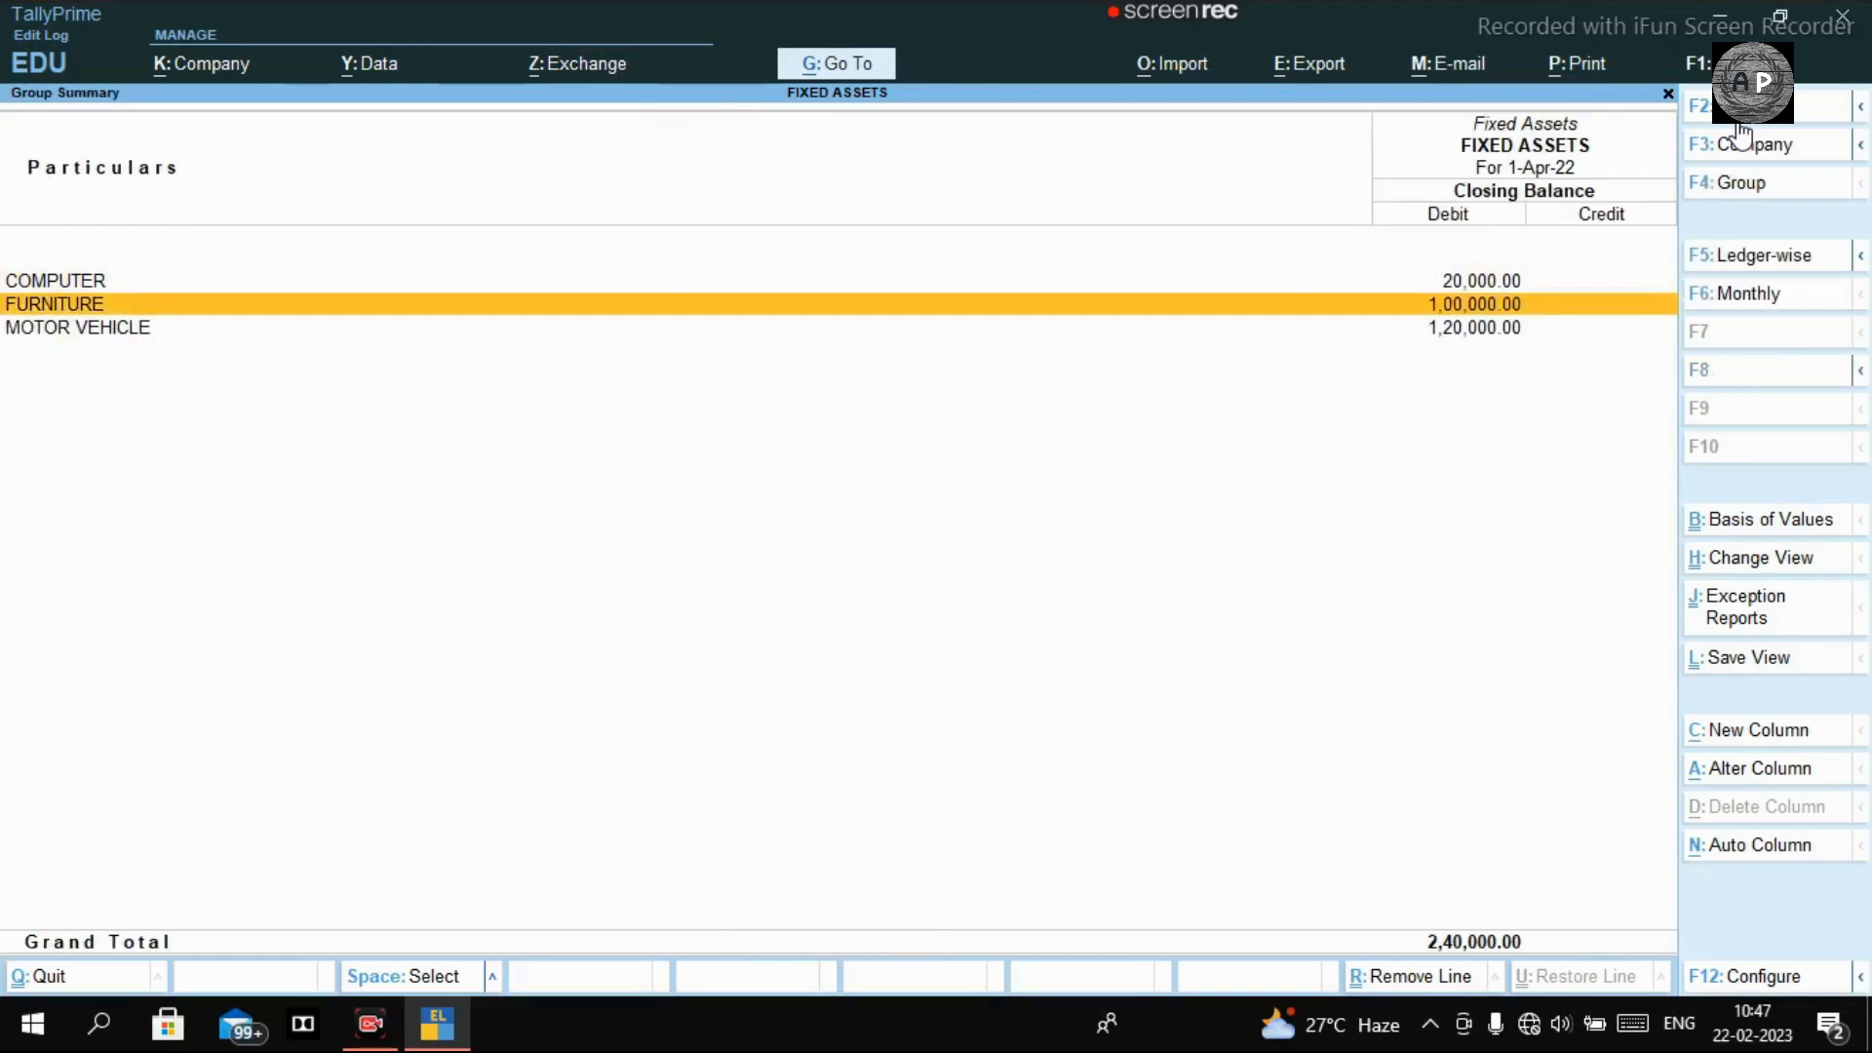
key(Escape)
key(Escape)
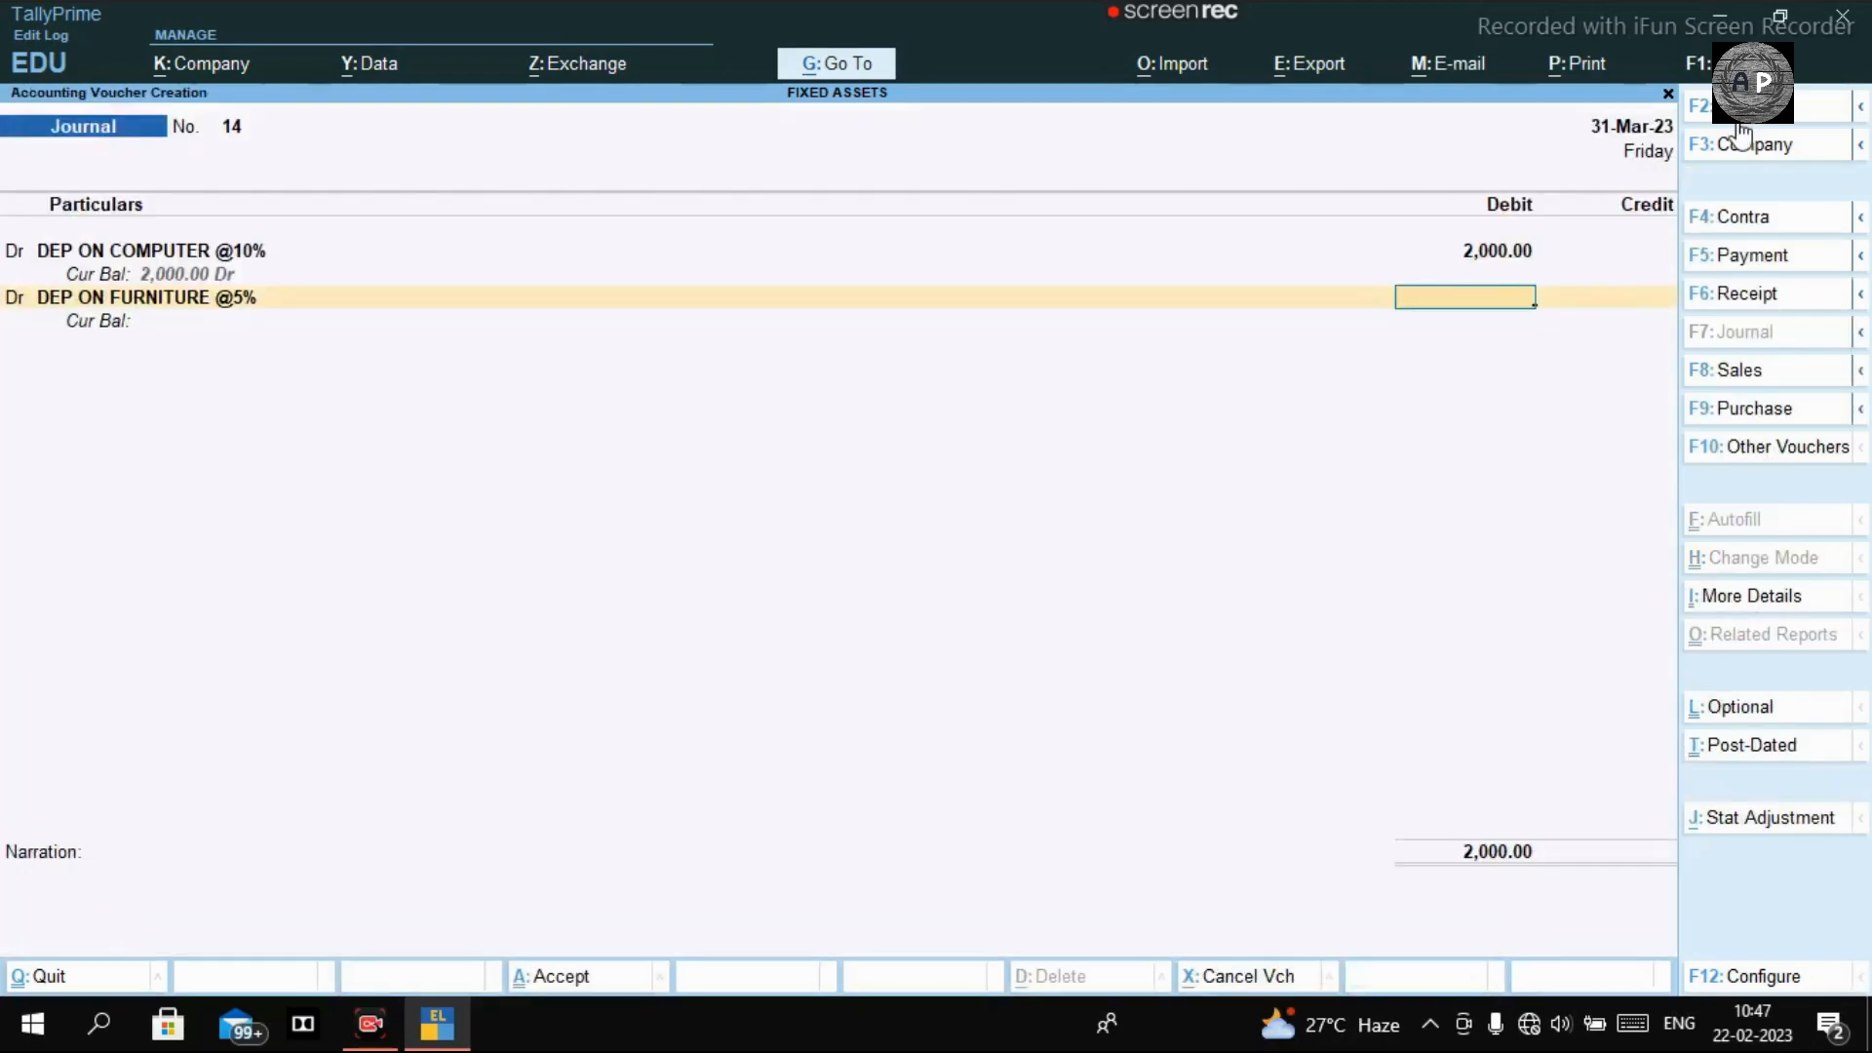
Calculate 100000*5/100 in the built-in calculator and enter 5000 as the debit for DEP ON FURNITURE @5%.
key(ctrl+n)
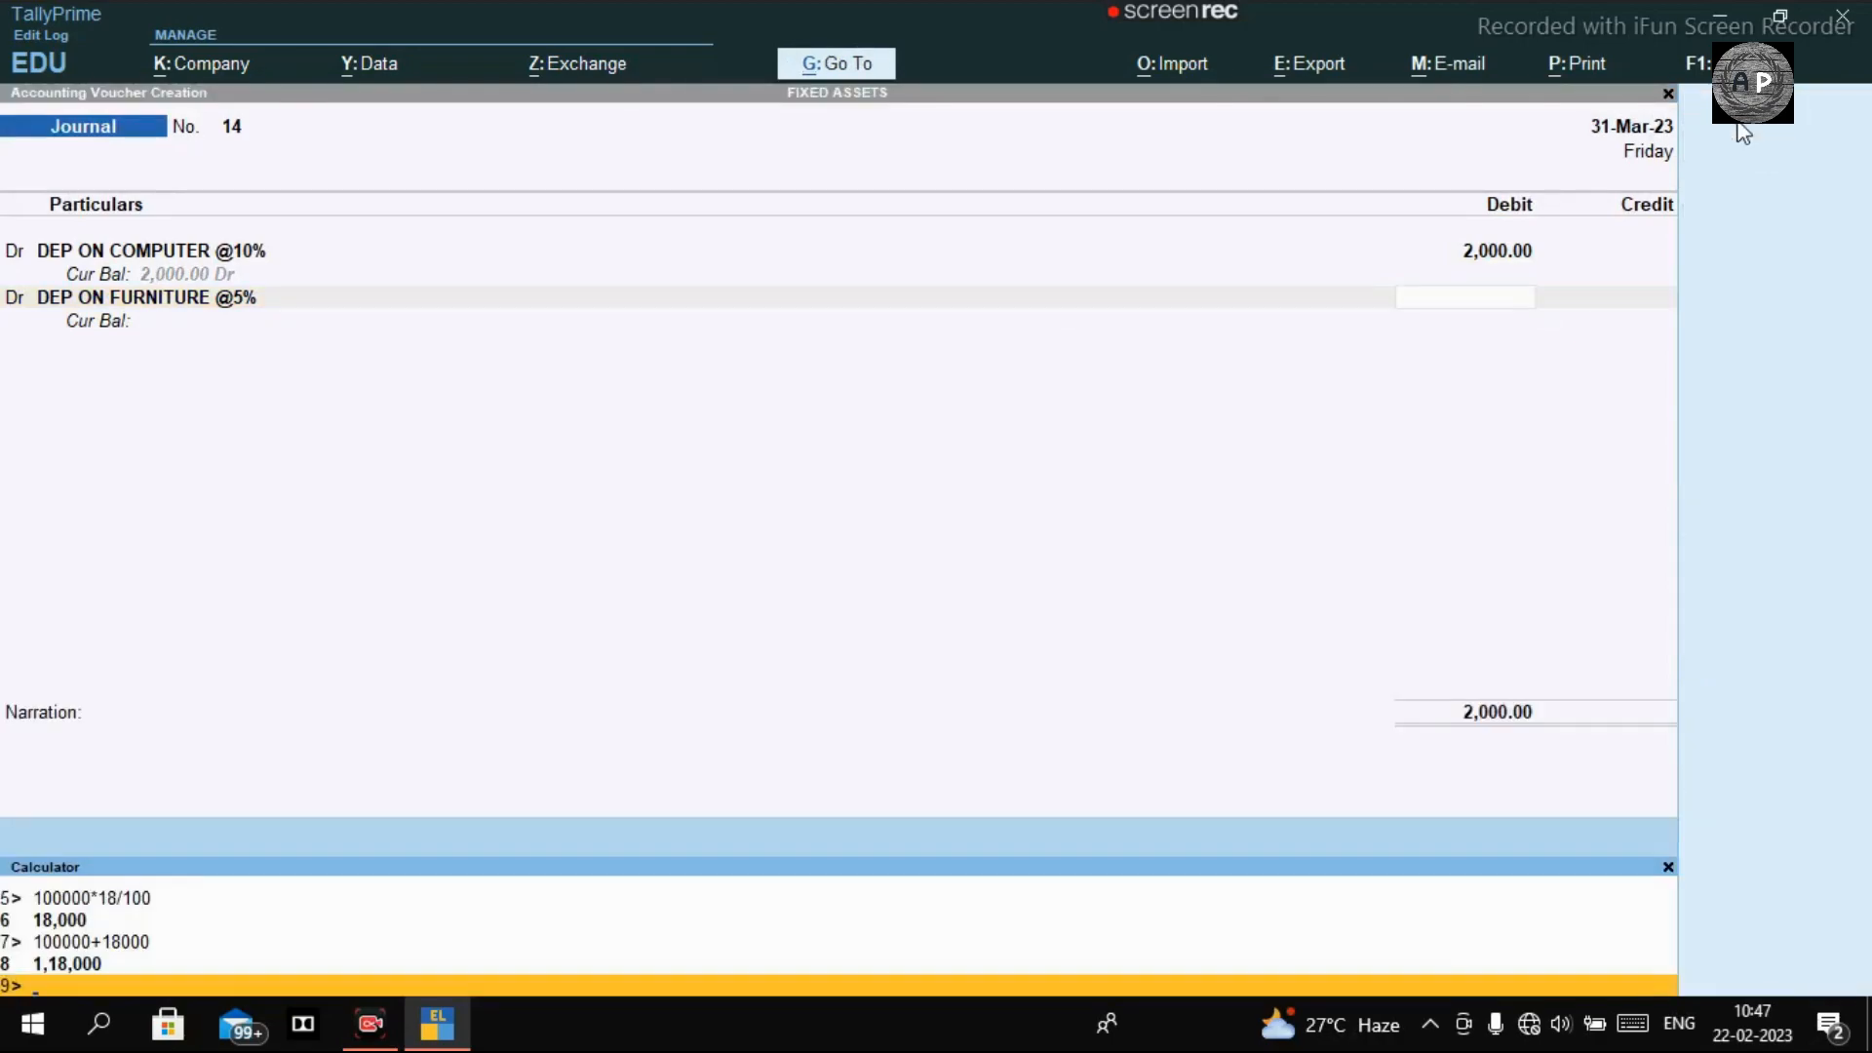
text(100000*5/100)
key(Return)
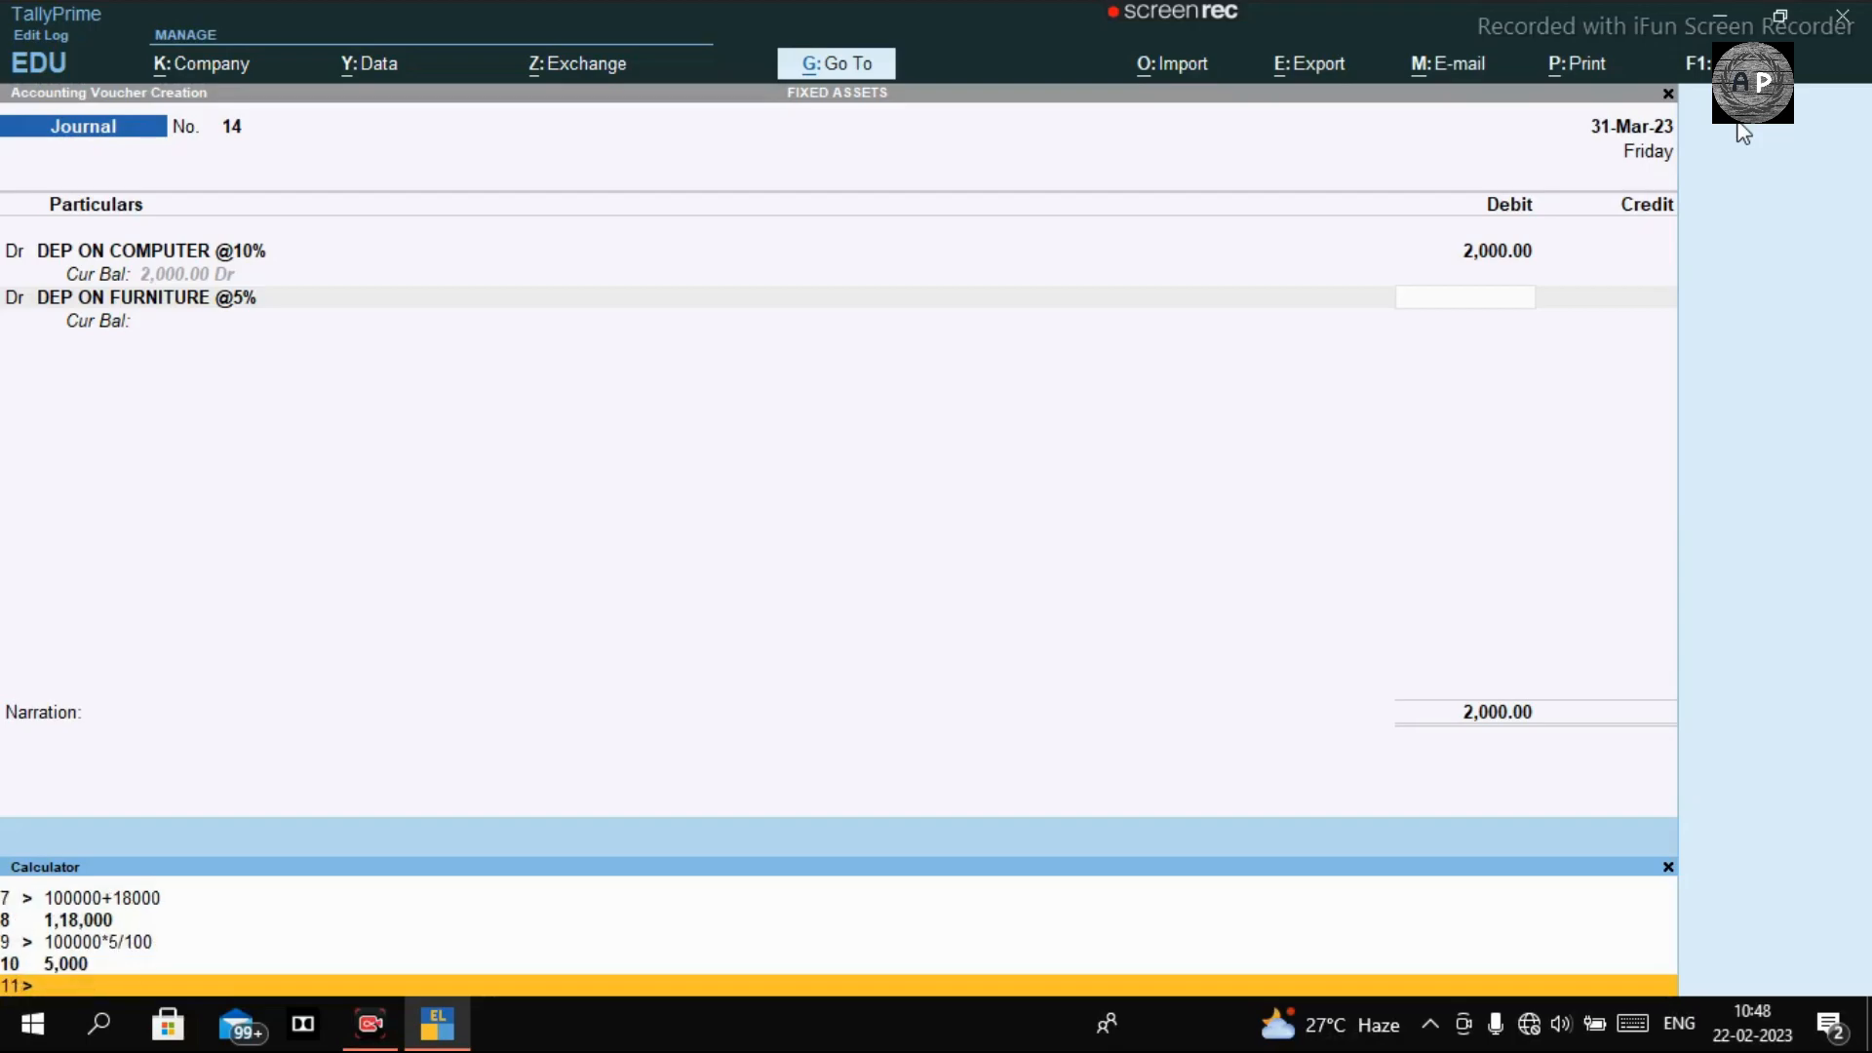
key(ctrl)
key(ctrl+m)
text(5000)
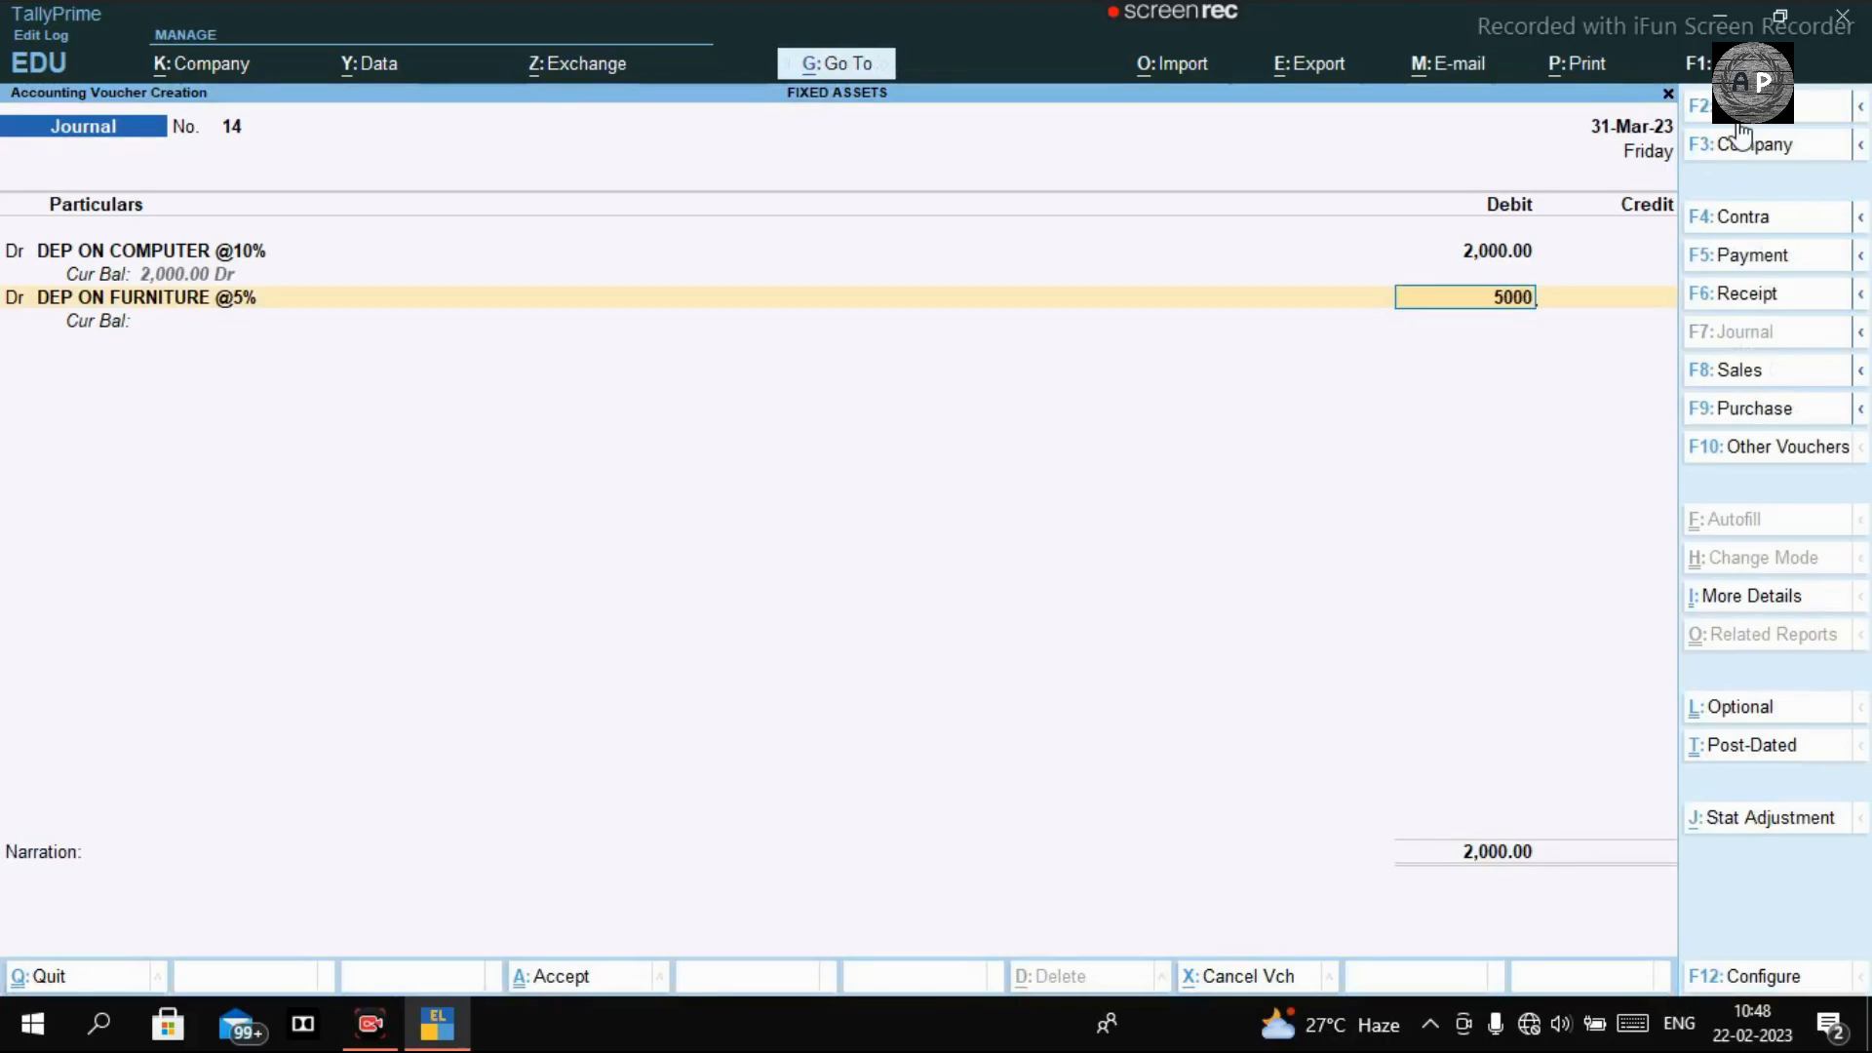
key(Return)
text(DR)
key(Return)
text(DEP)
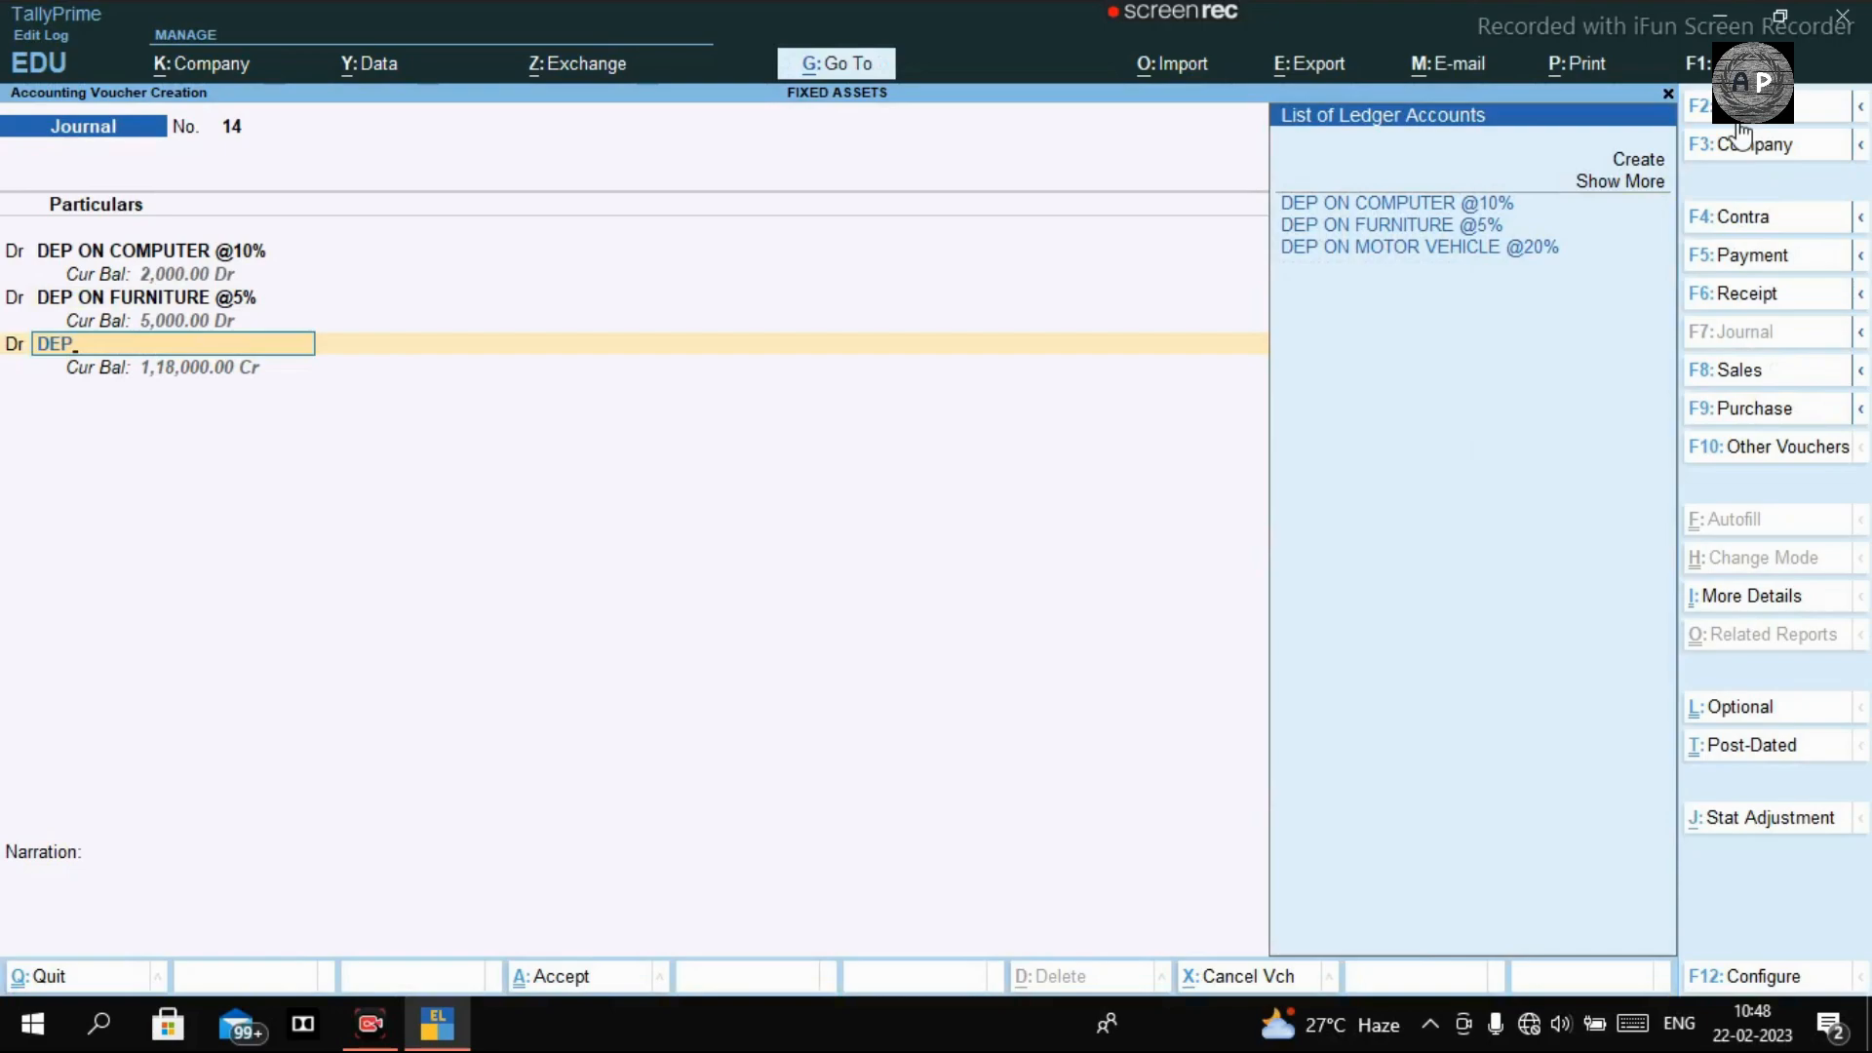
key(Down)
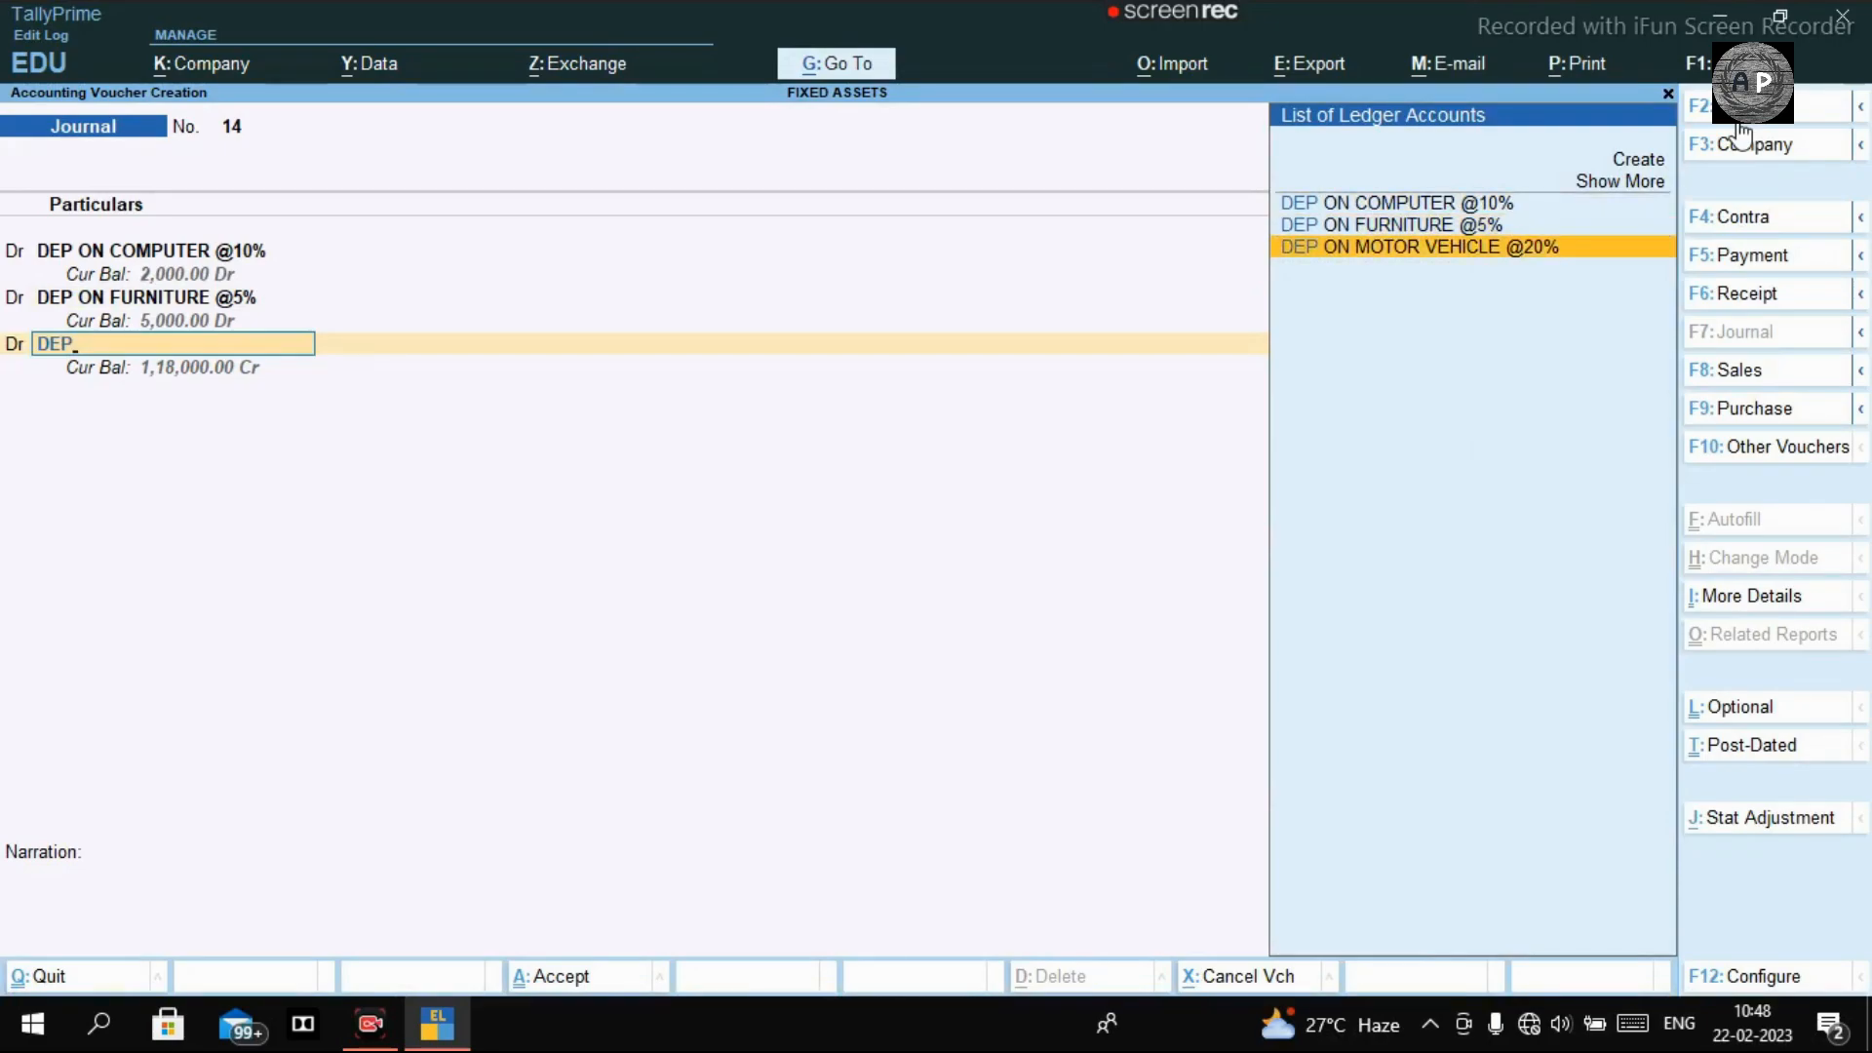
key(Return)
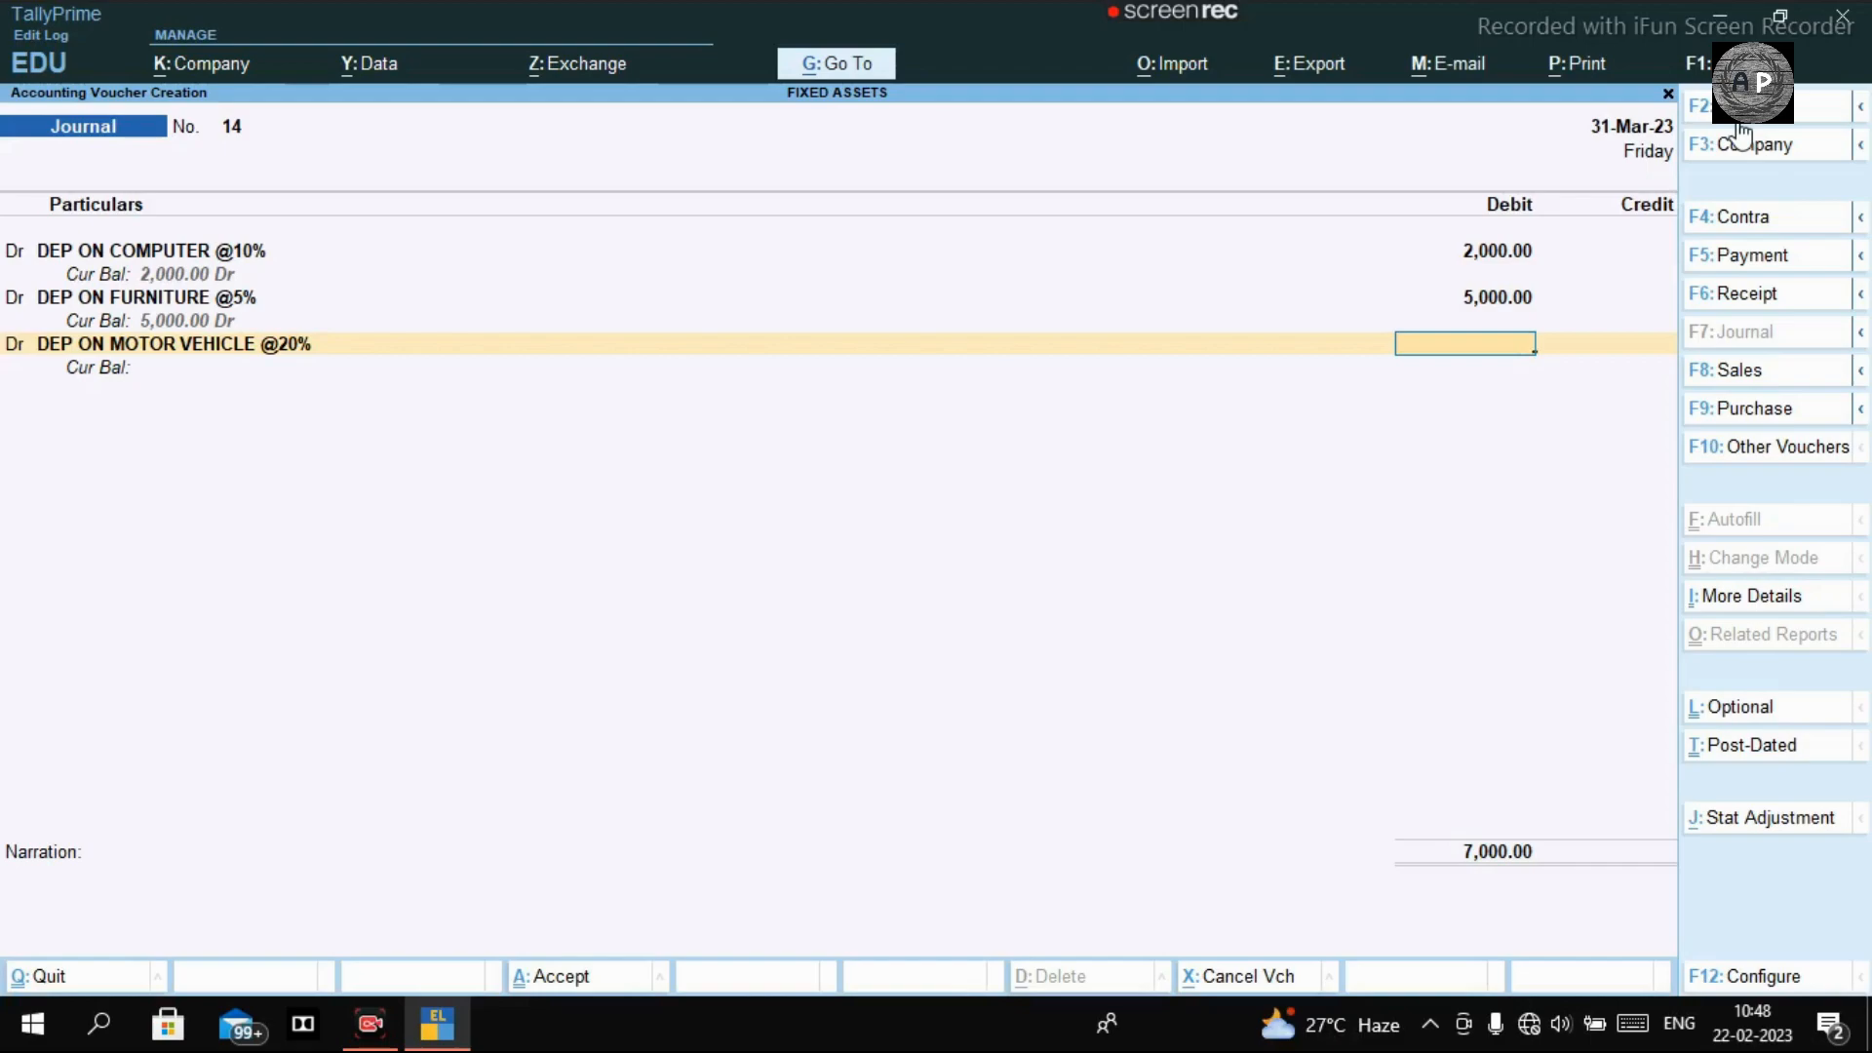
key(ctrl+n)
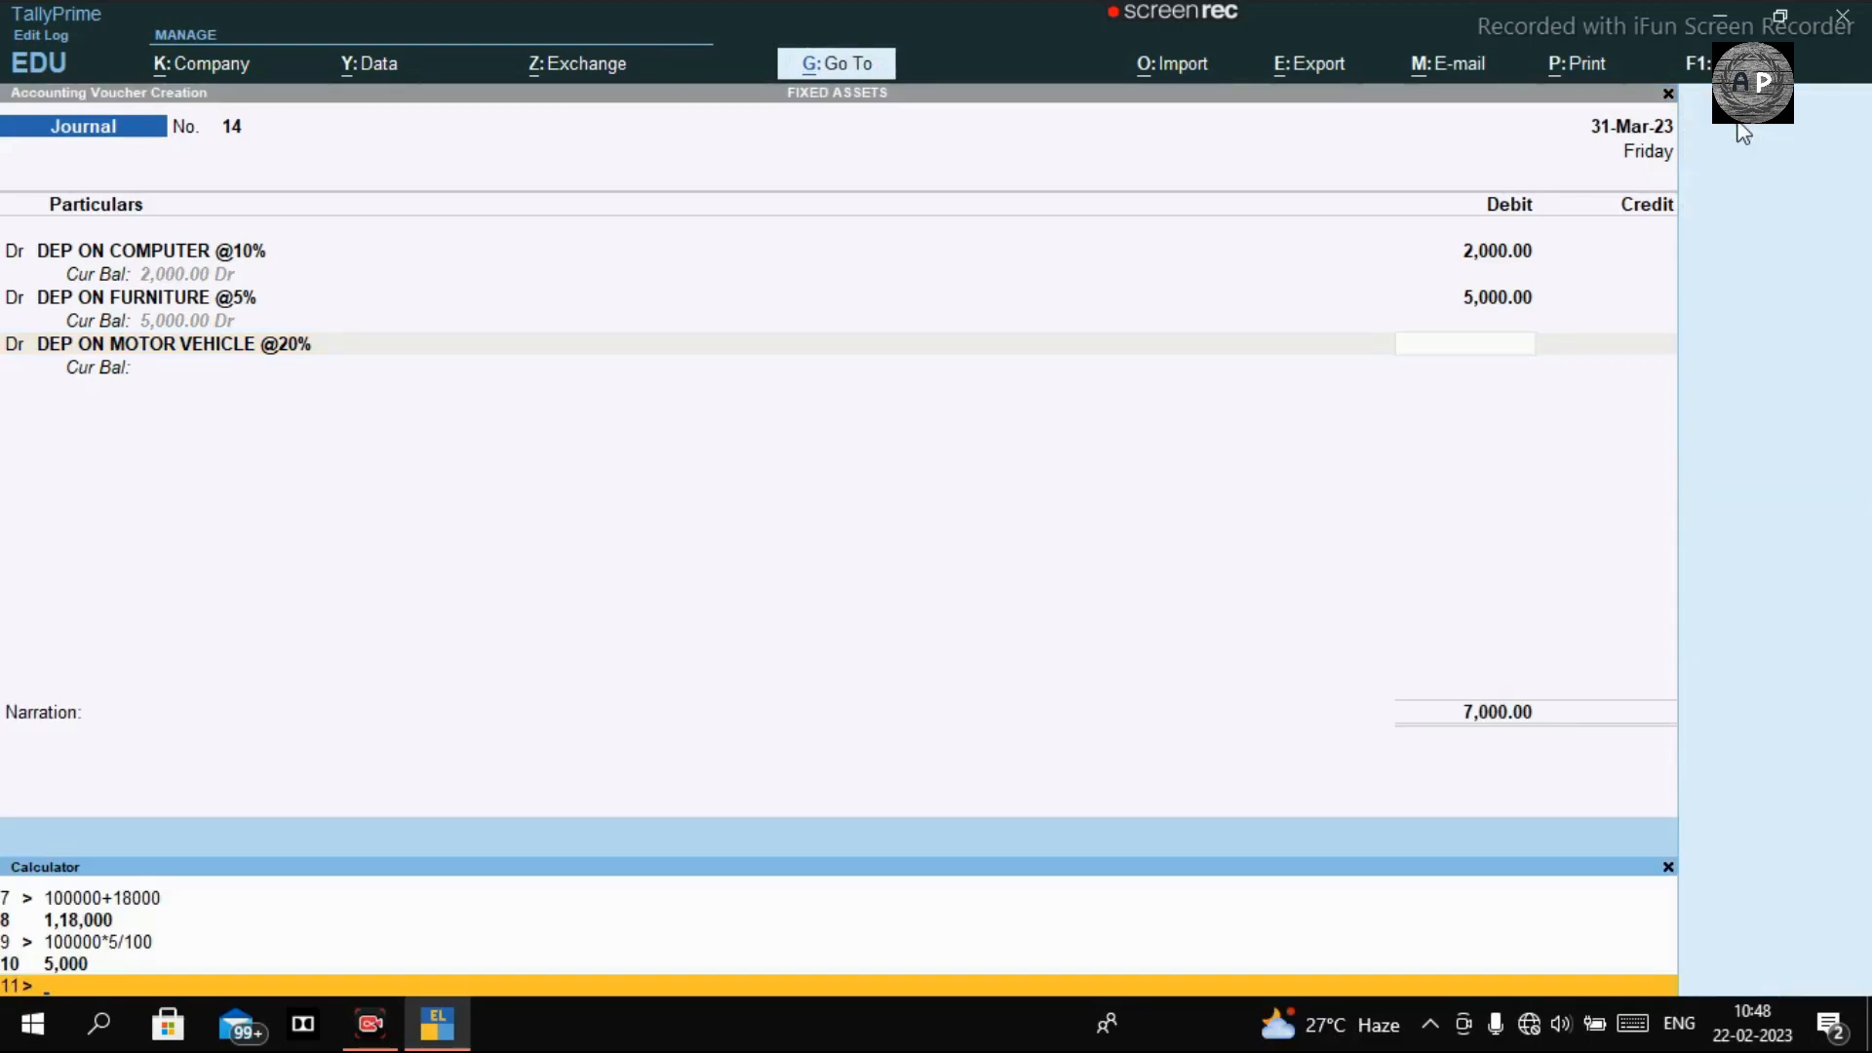
text(120000*20/100)
key(Return)
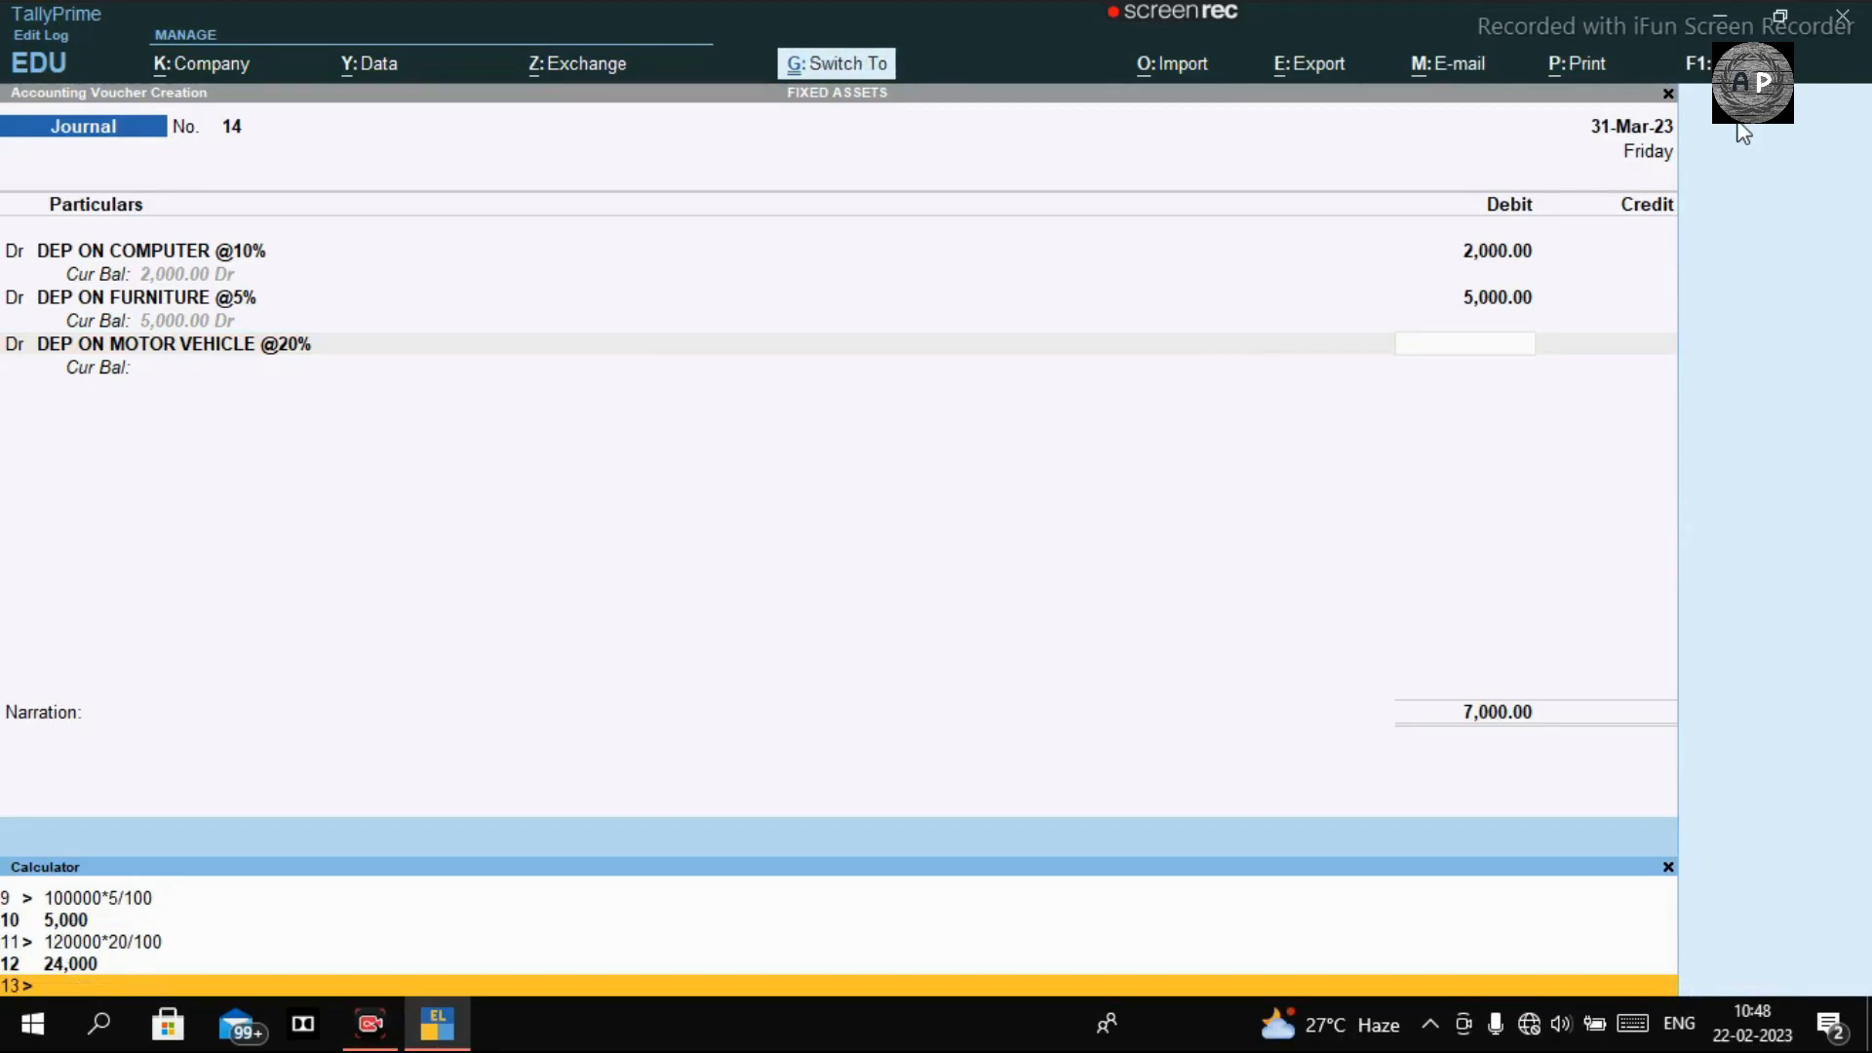
key(ctrl+m)
text(24,000)
key(Return)
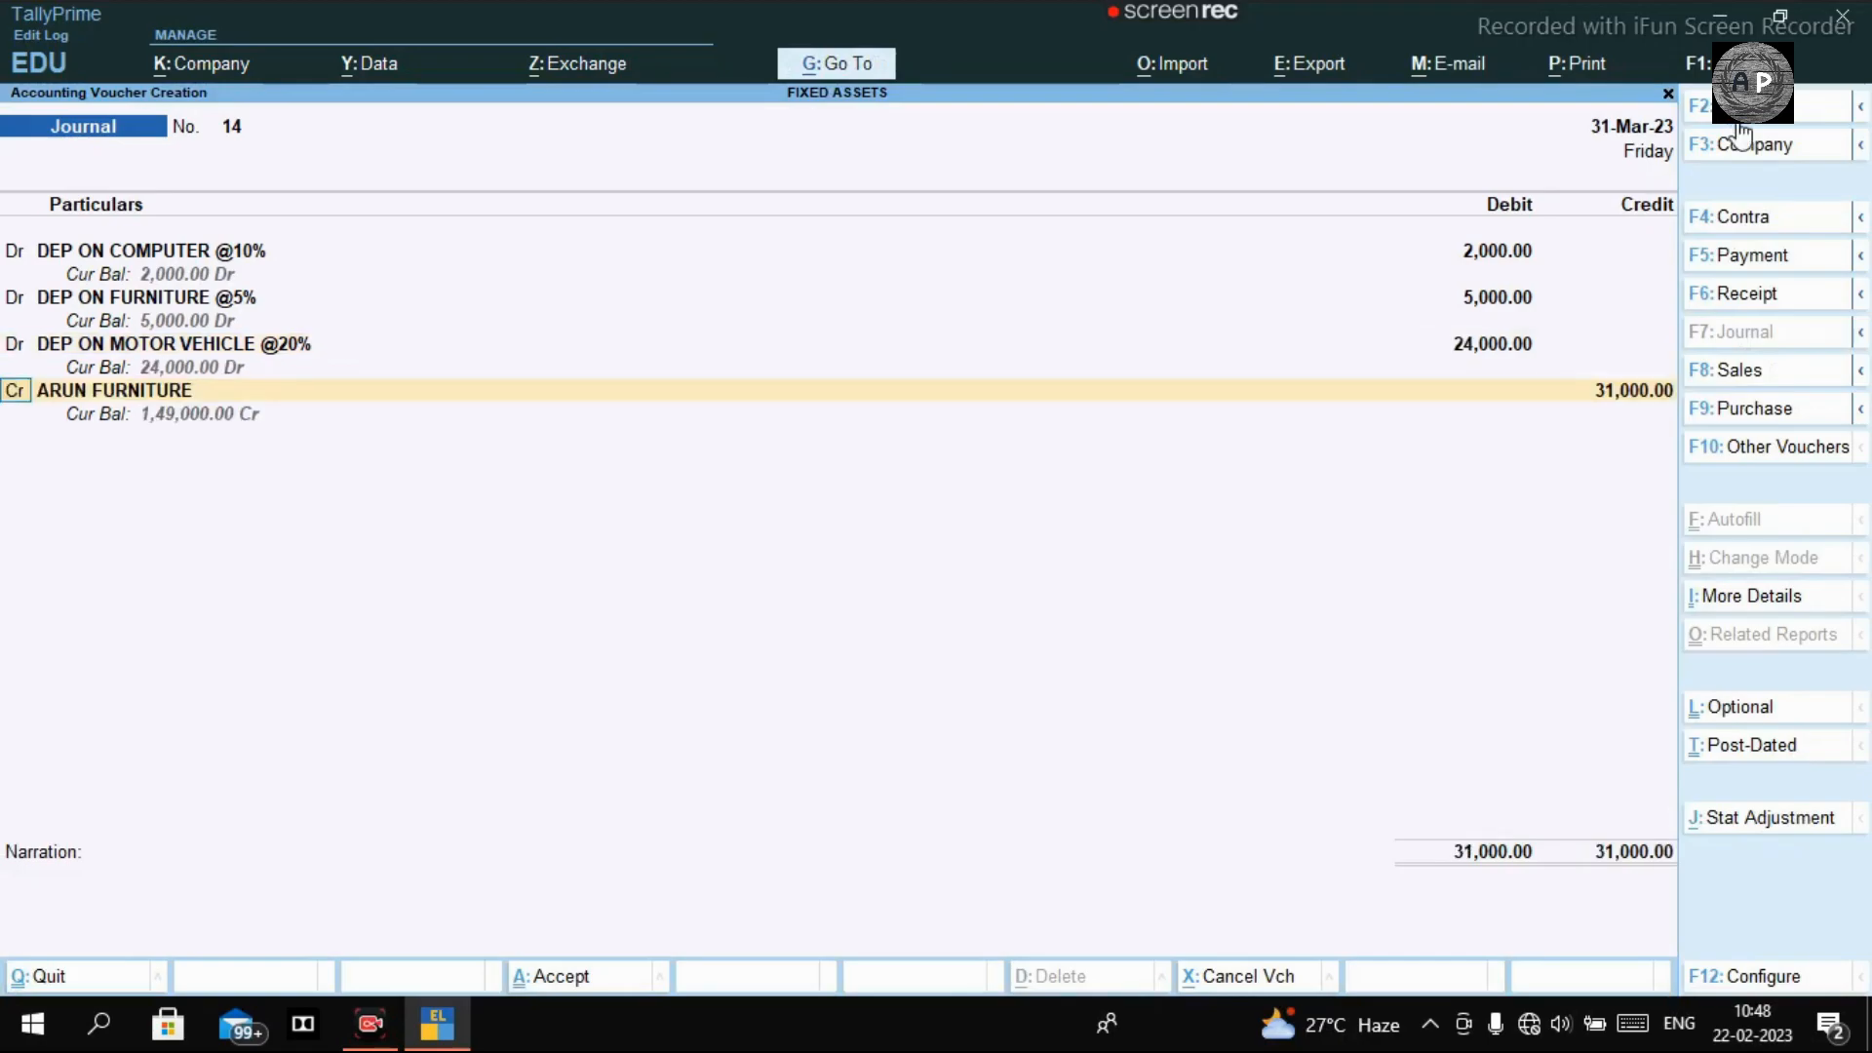
Replace the suggested credit ledger with COMPUTER and credit it 2000 in the journal voucher.
key(Return)
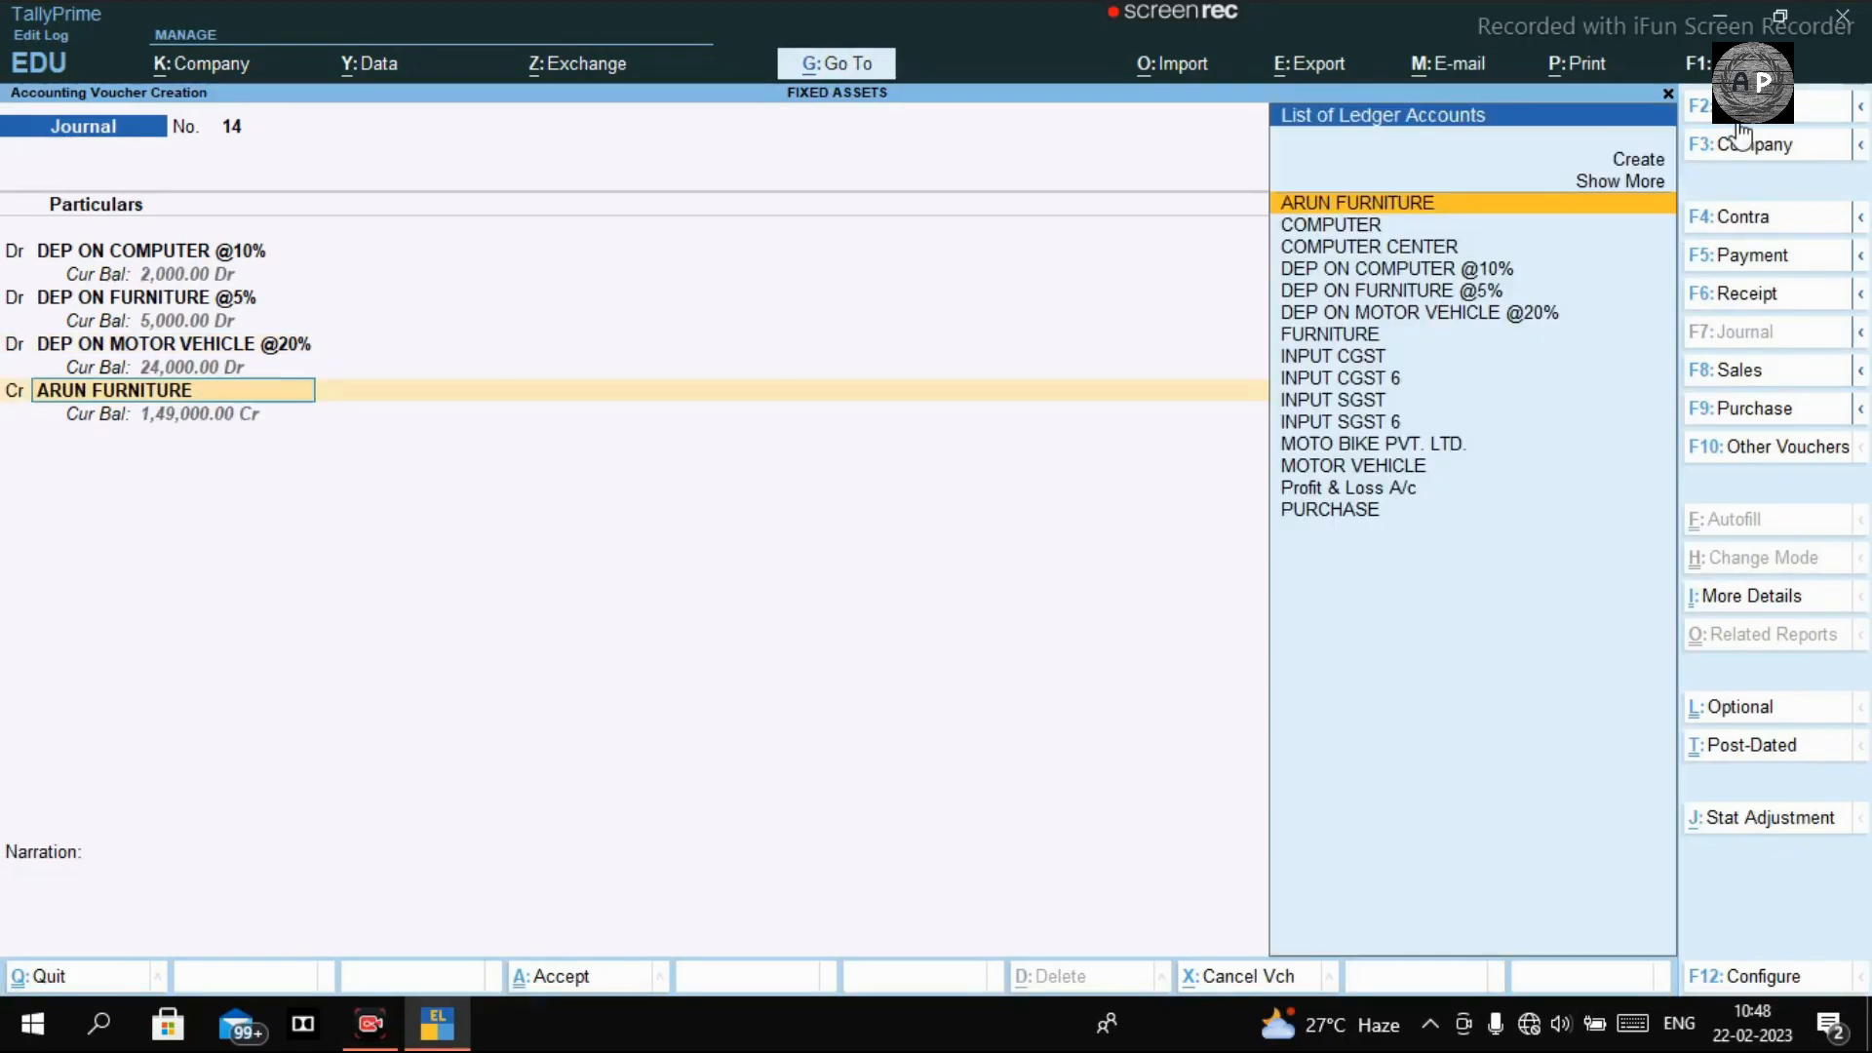
text(com)
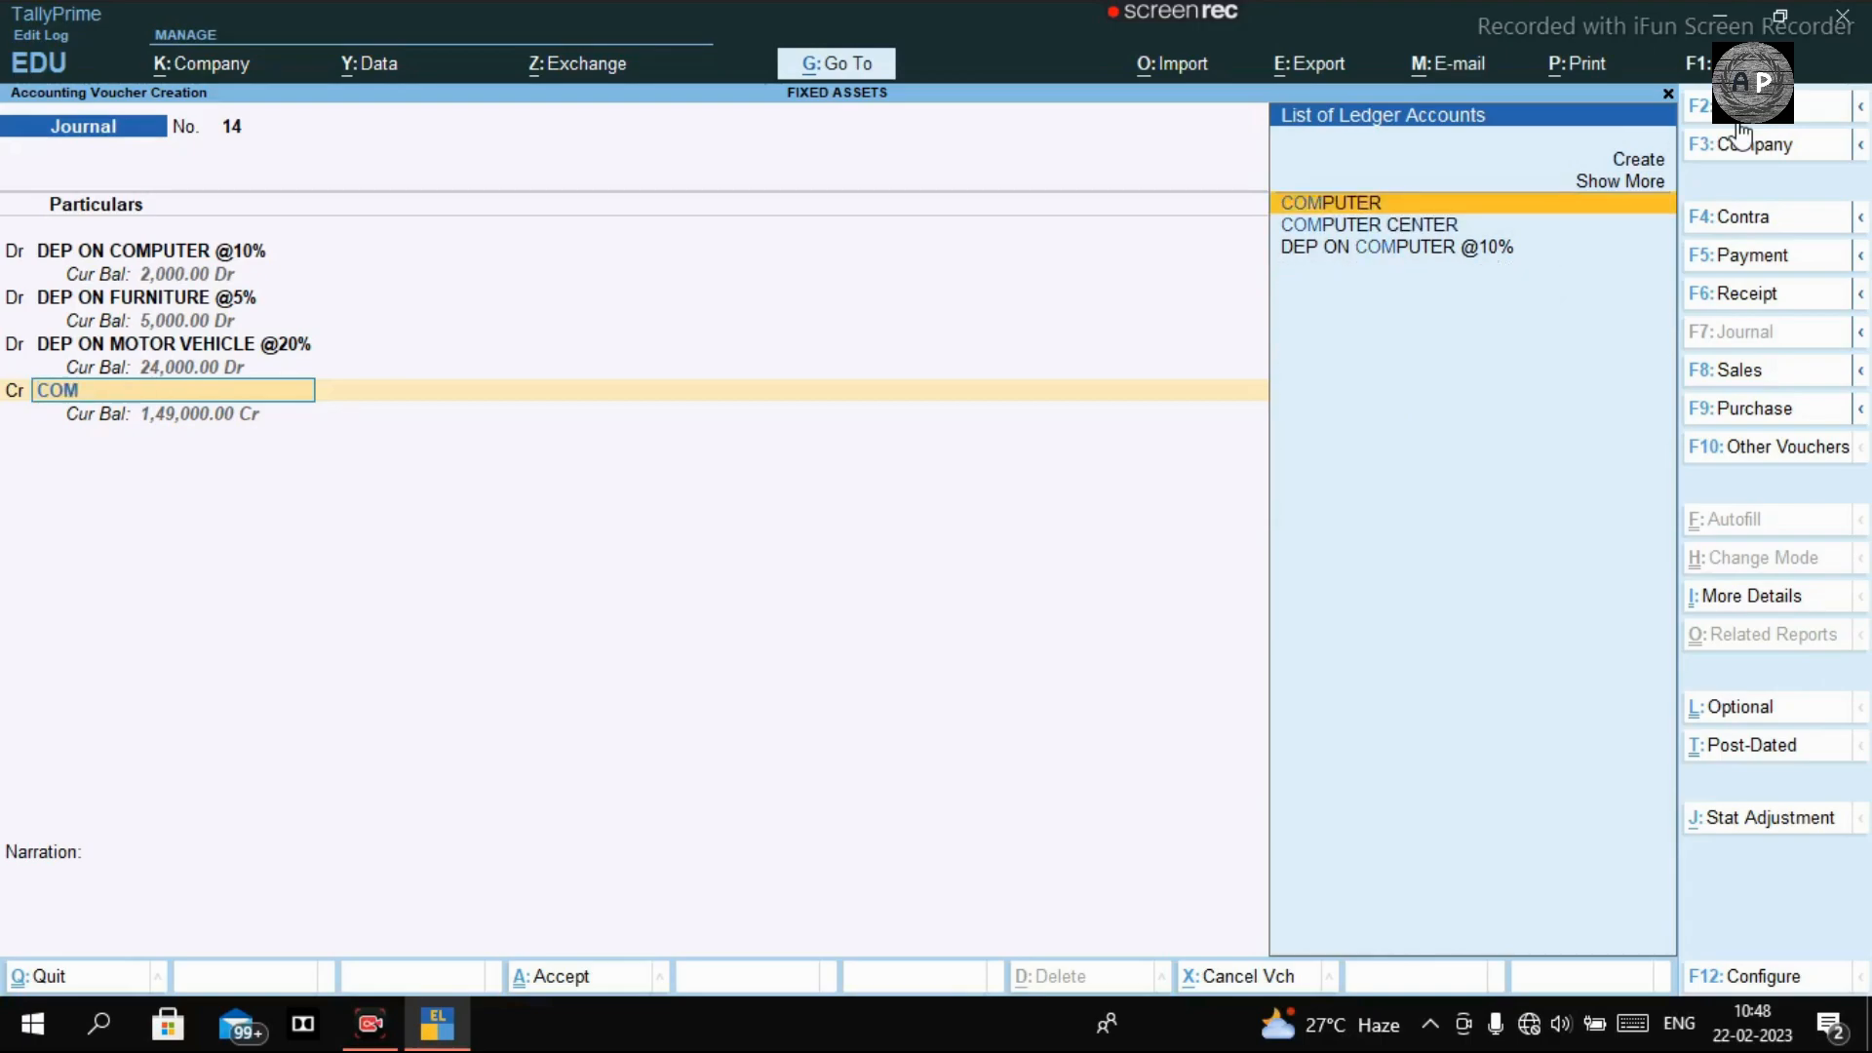
key(Return)
key(Return)
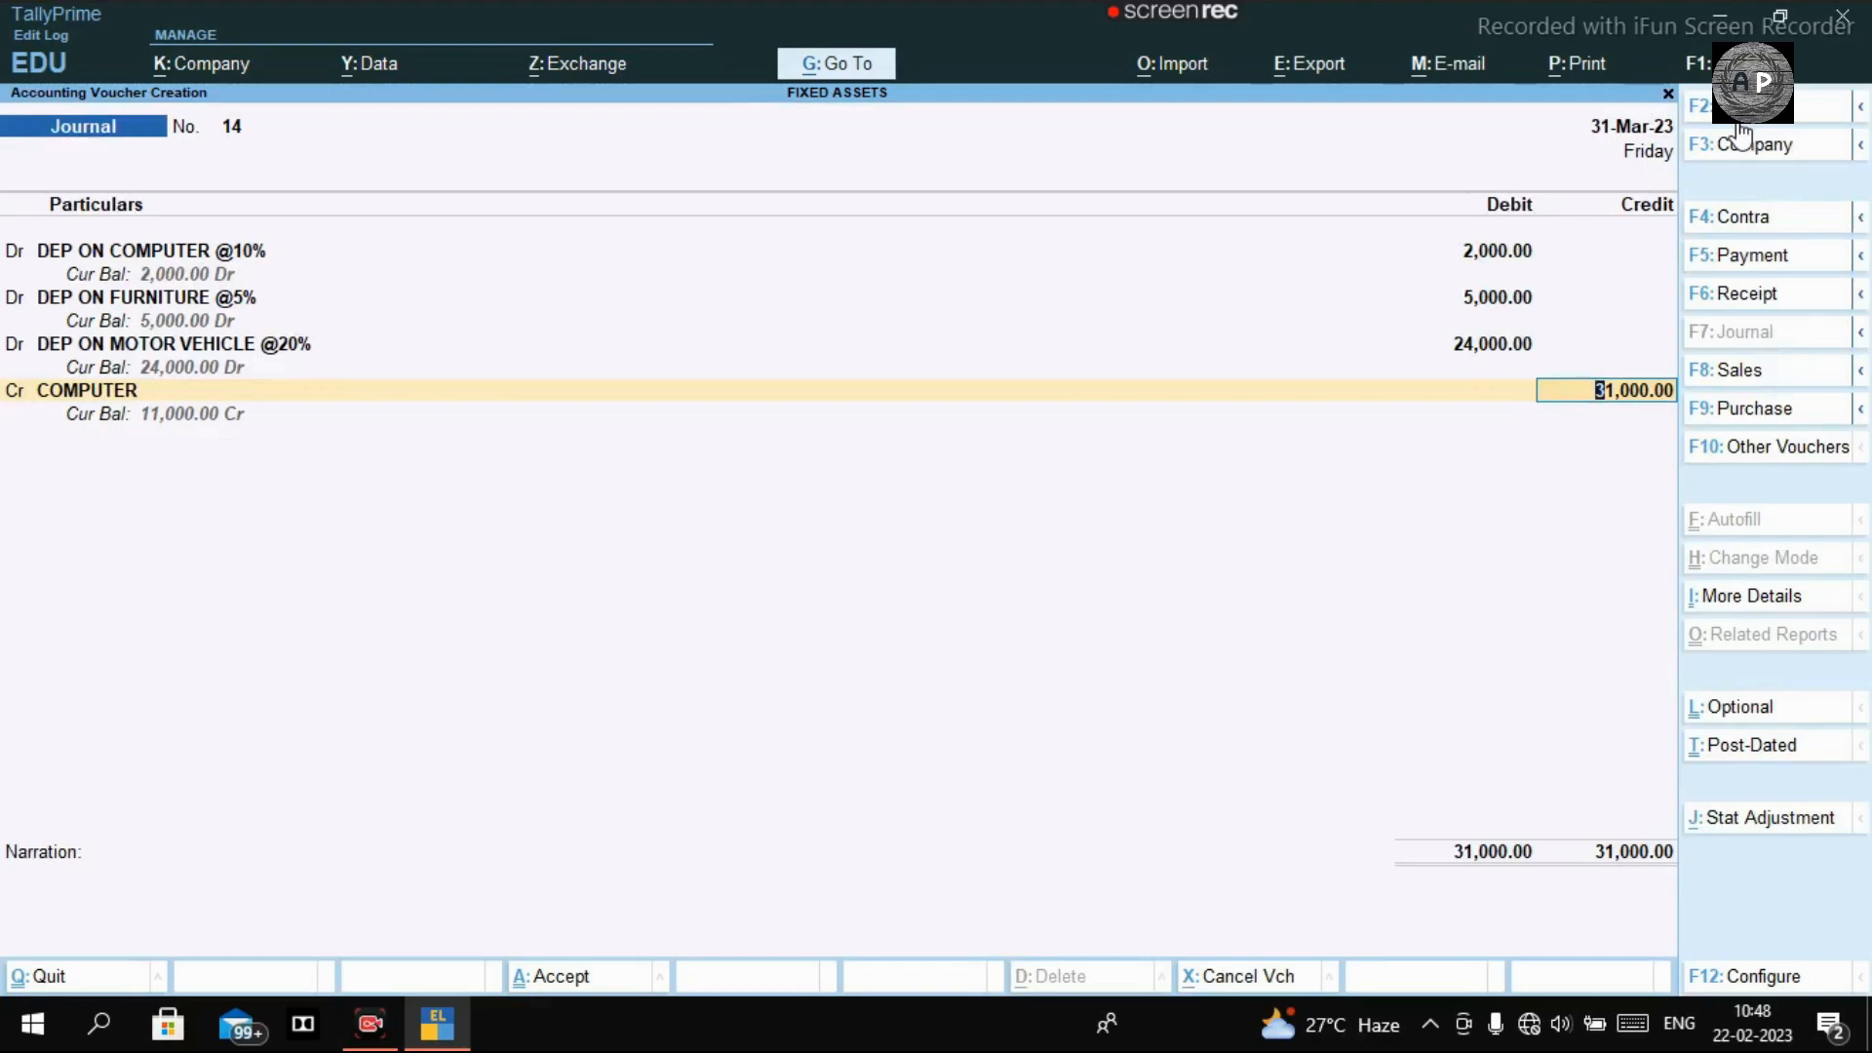
text(2000)
key(Return)
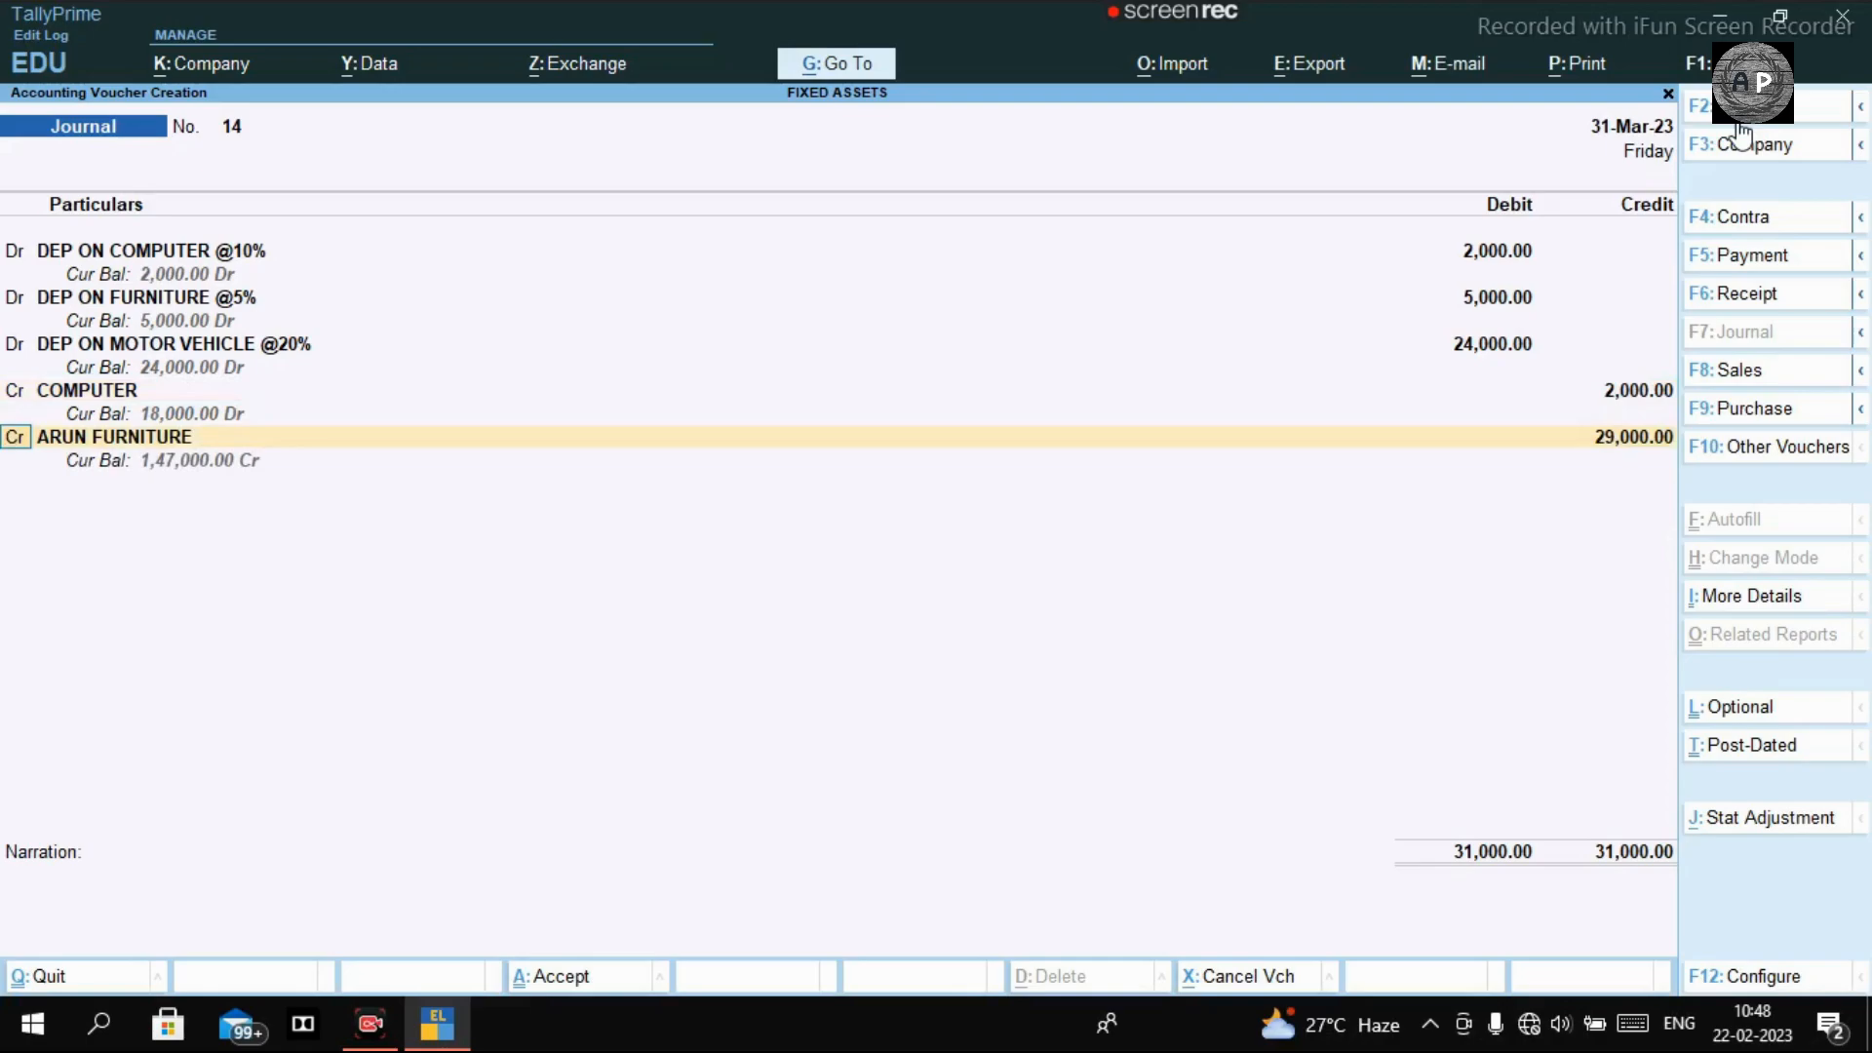
Add a second credit line for the FURNITURE ledger with an amount of 5000.
key(Return)
text(FUR)
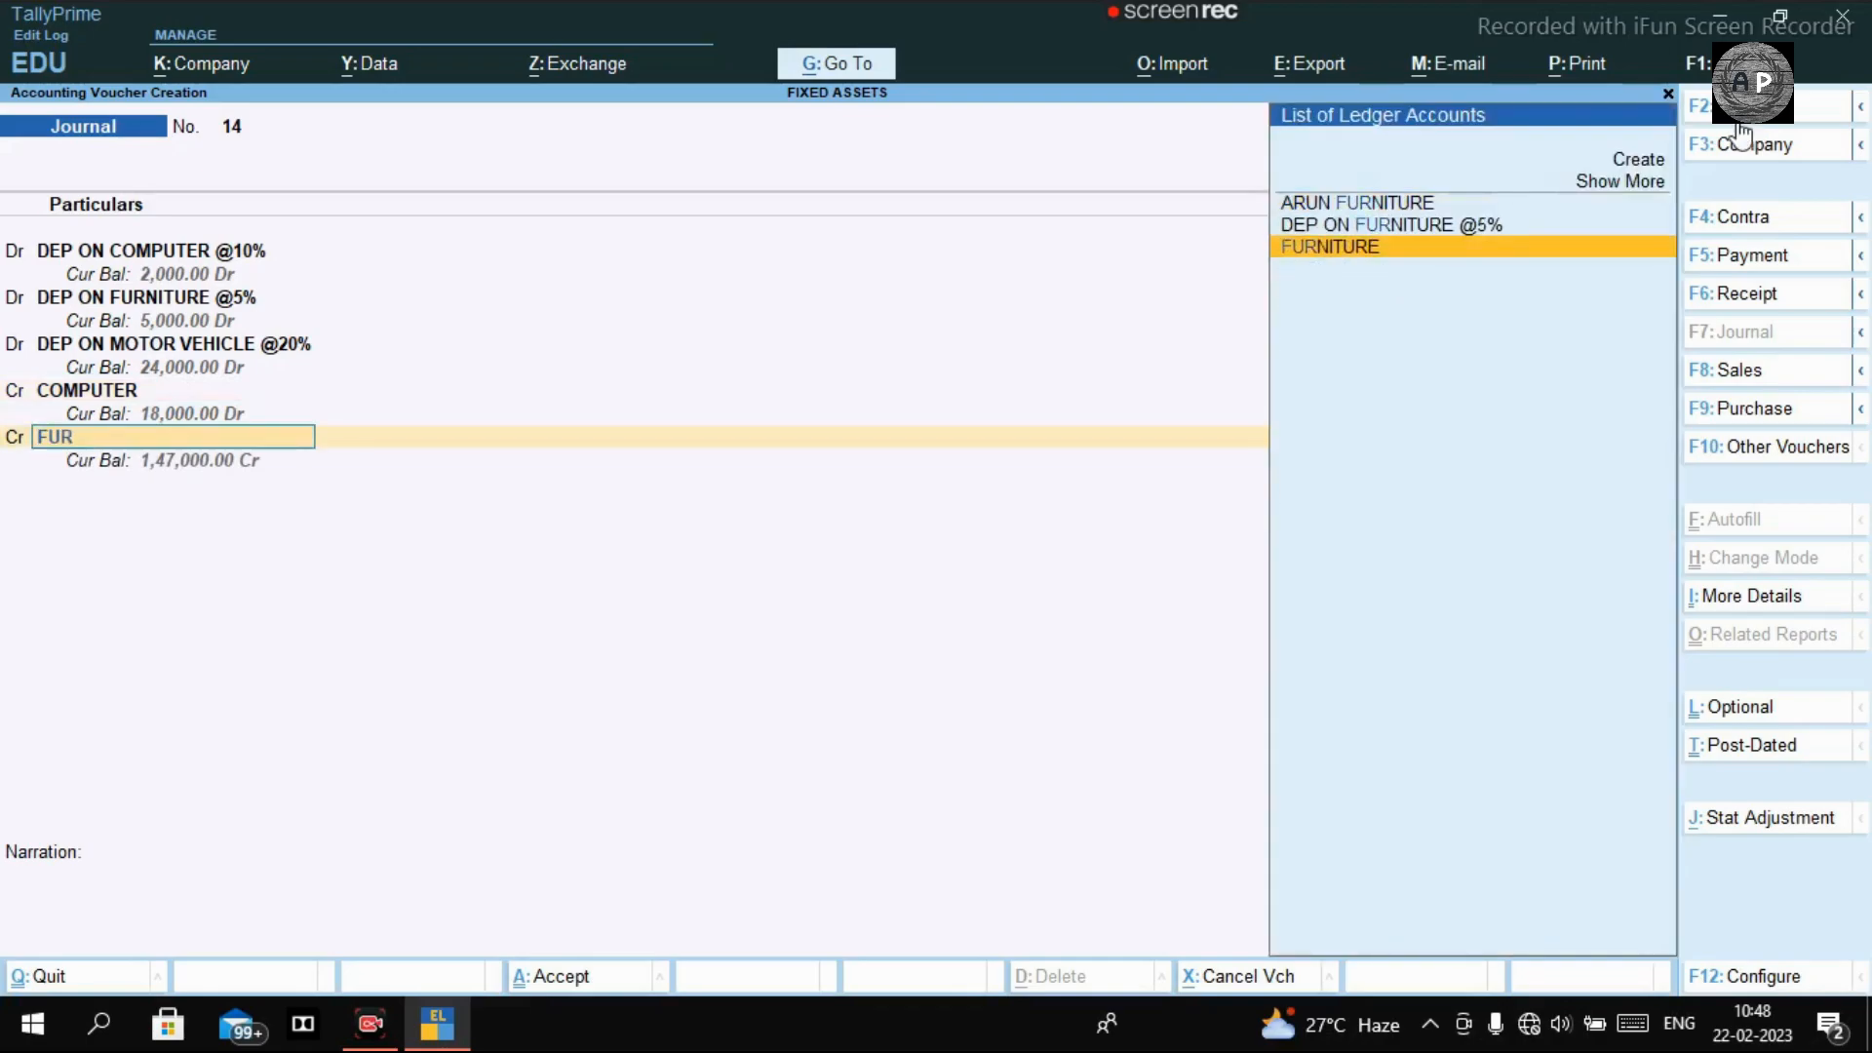
key(Return)
key(Return)
text(5000)
key(Return)
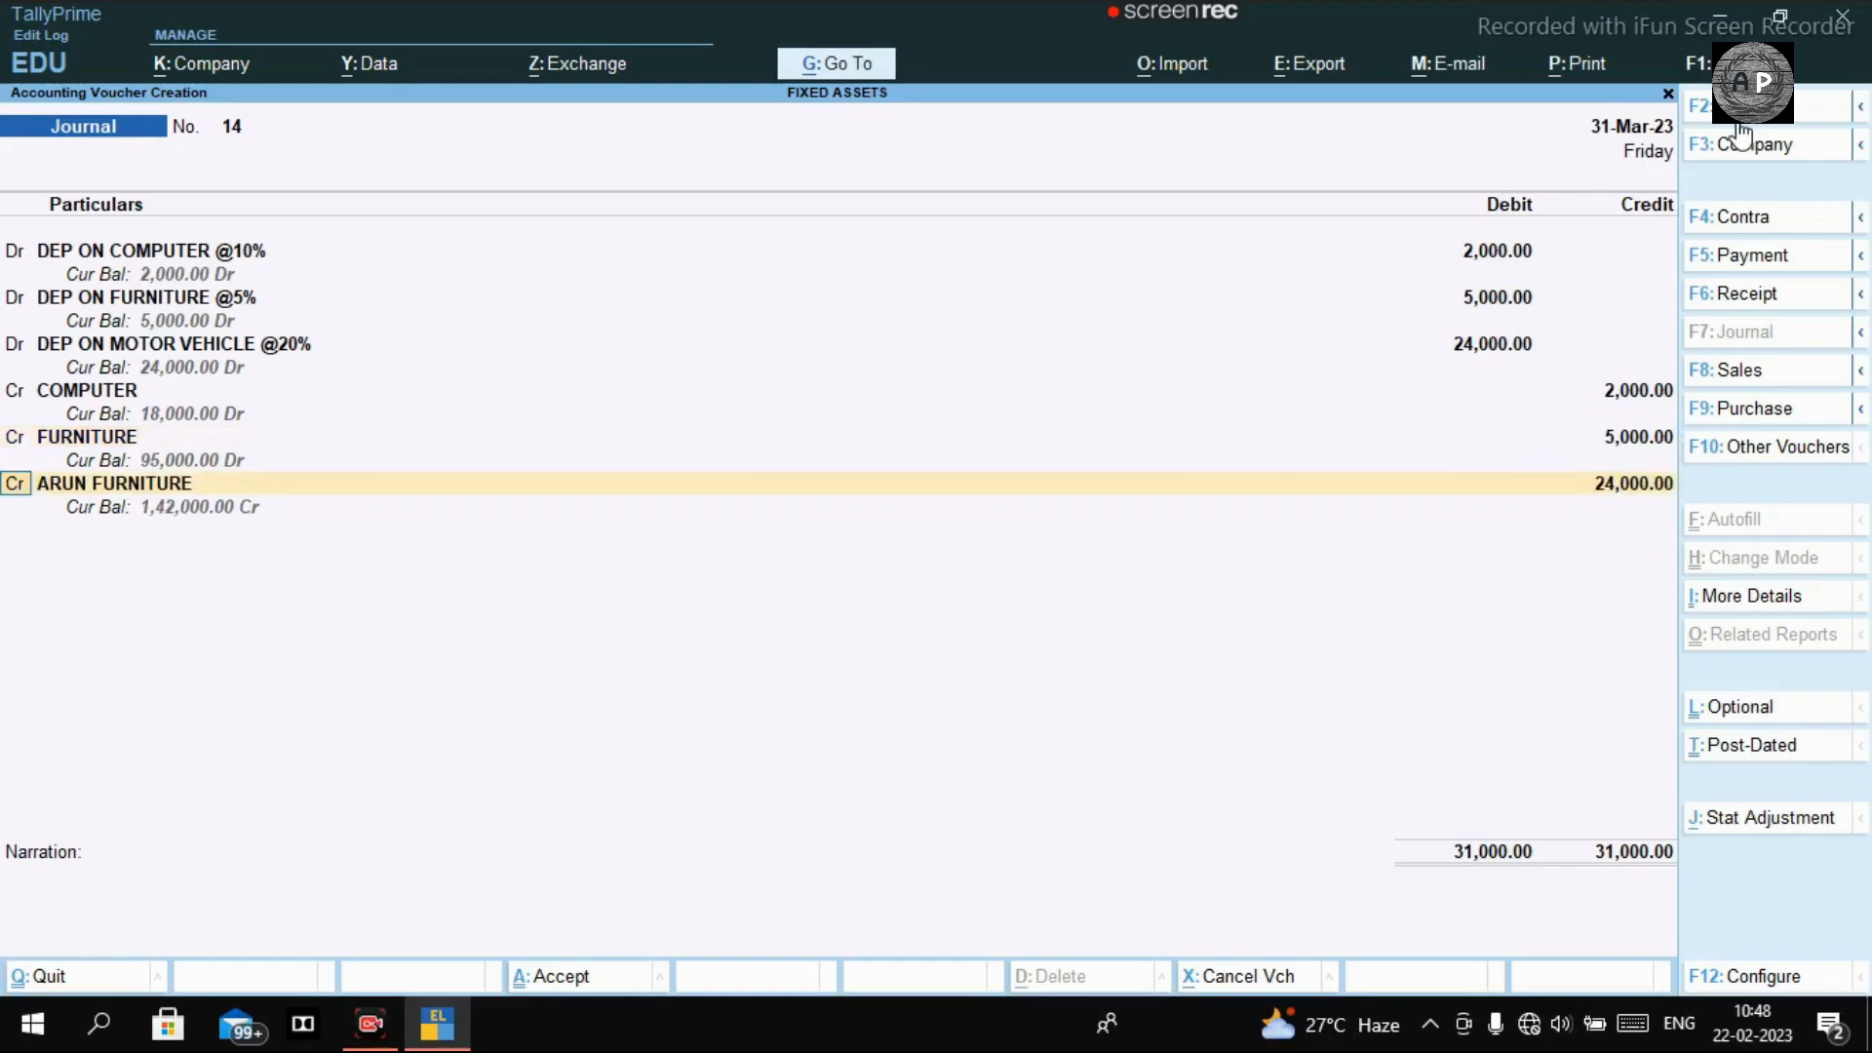
Add a third credit line for the MOTOR VEHICLE ledger at 24,000 and save the journal voucher.
key(Return)
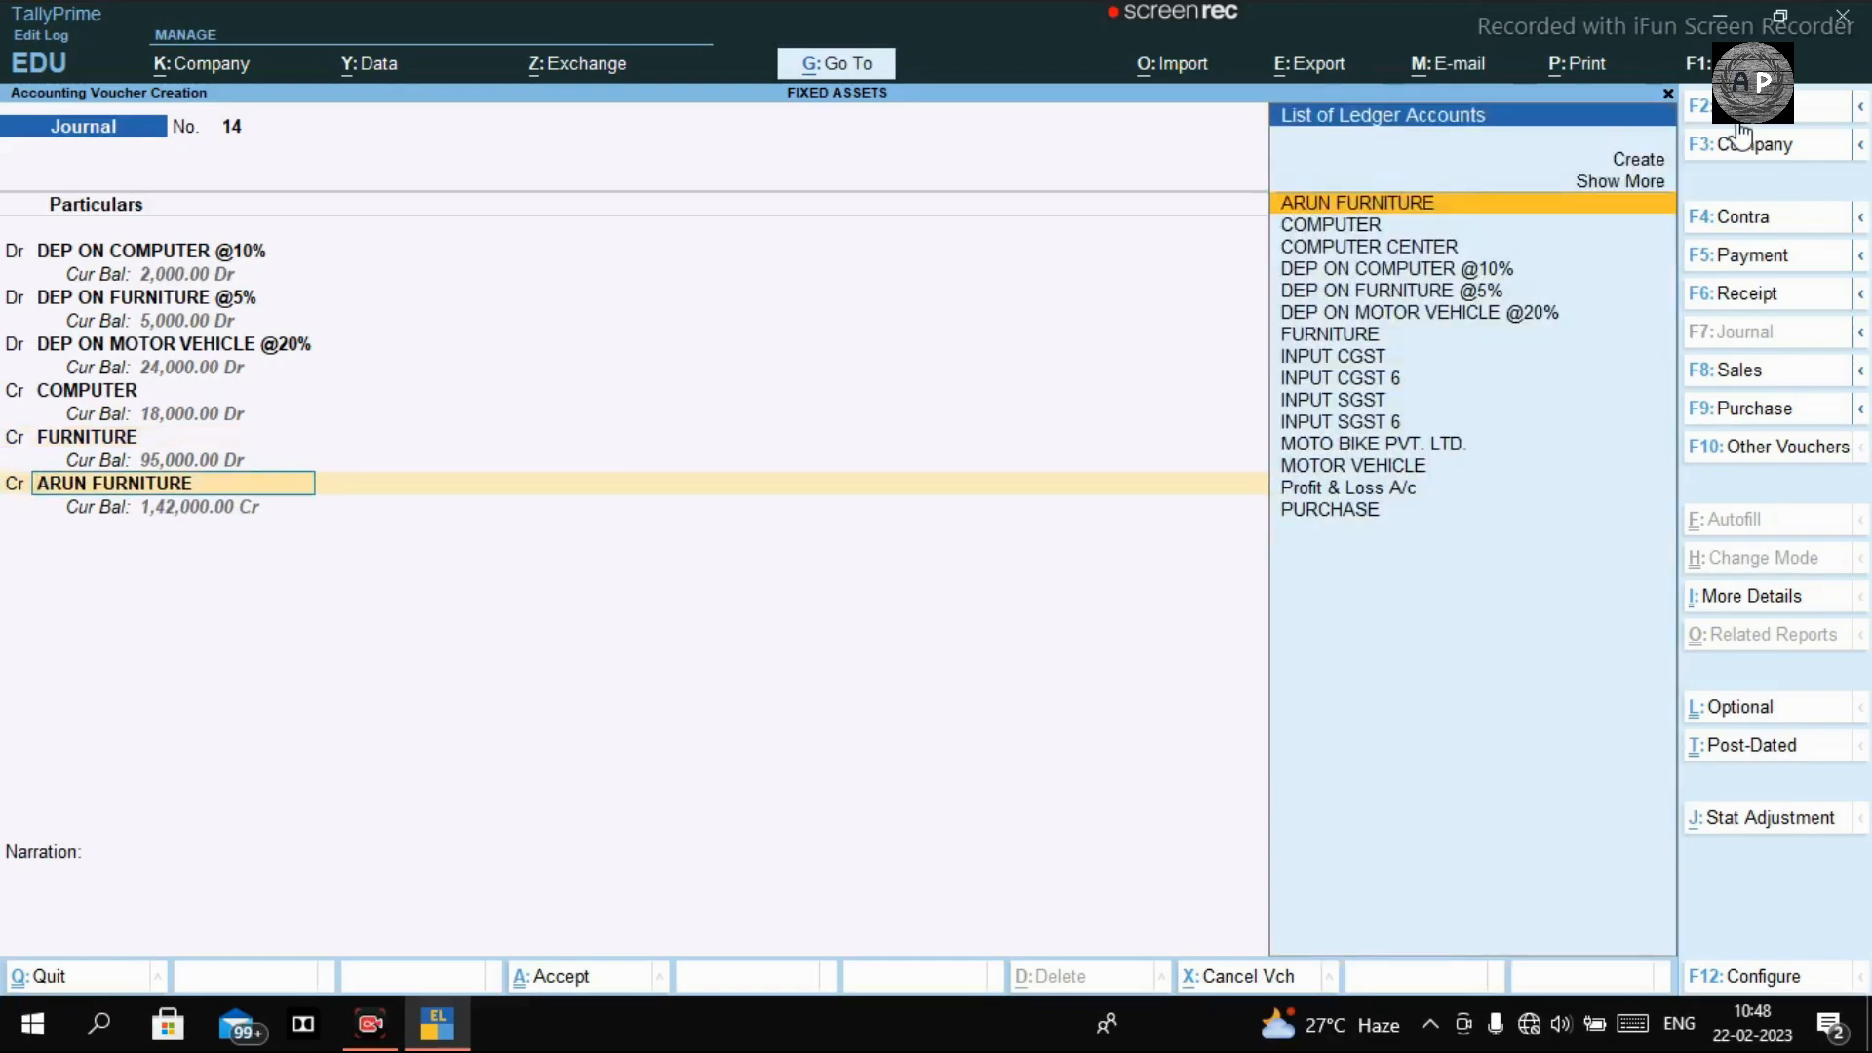
text(MOTO)
key(Down)
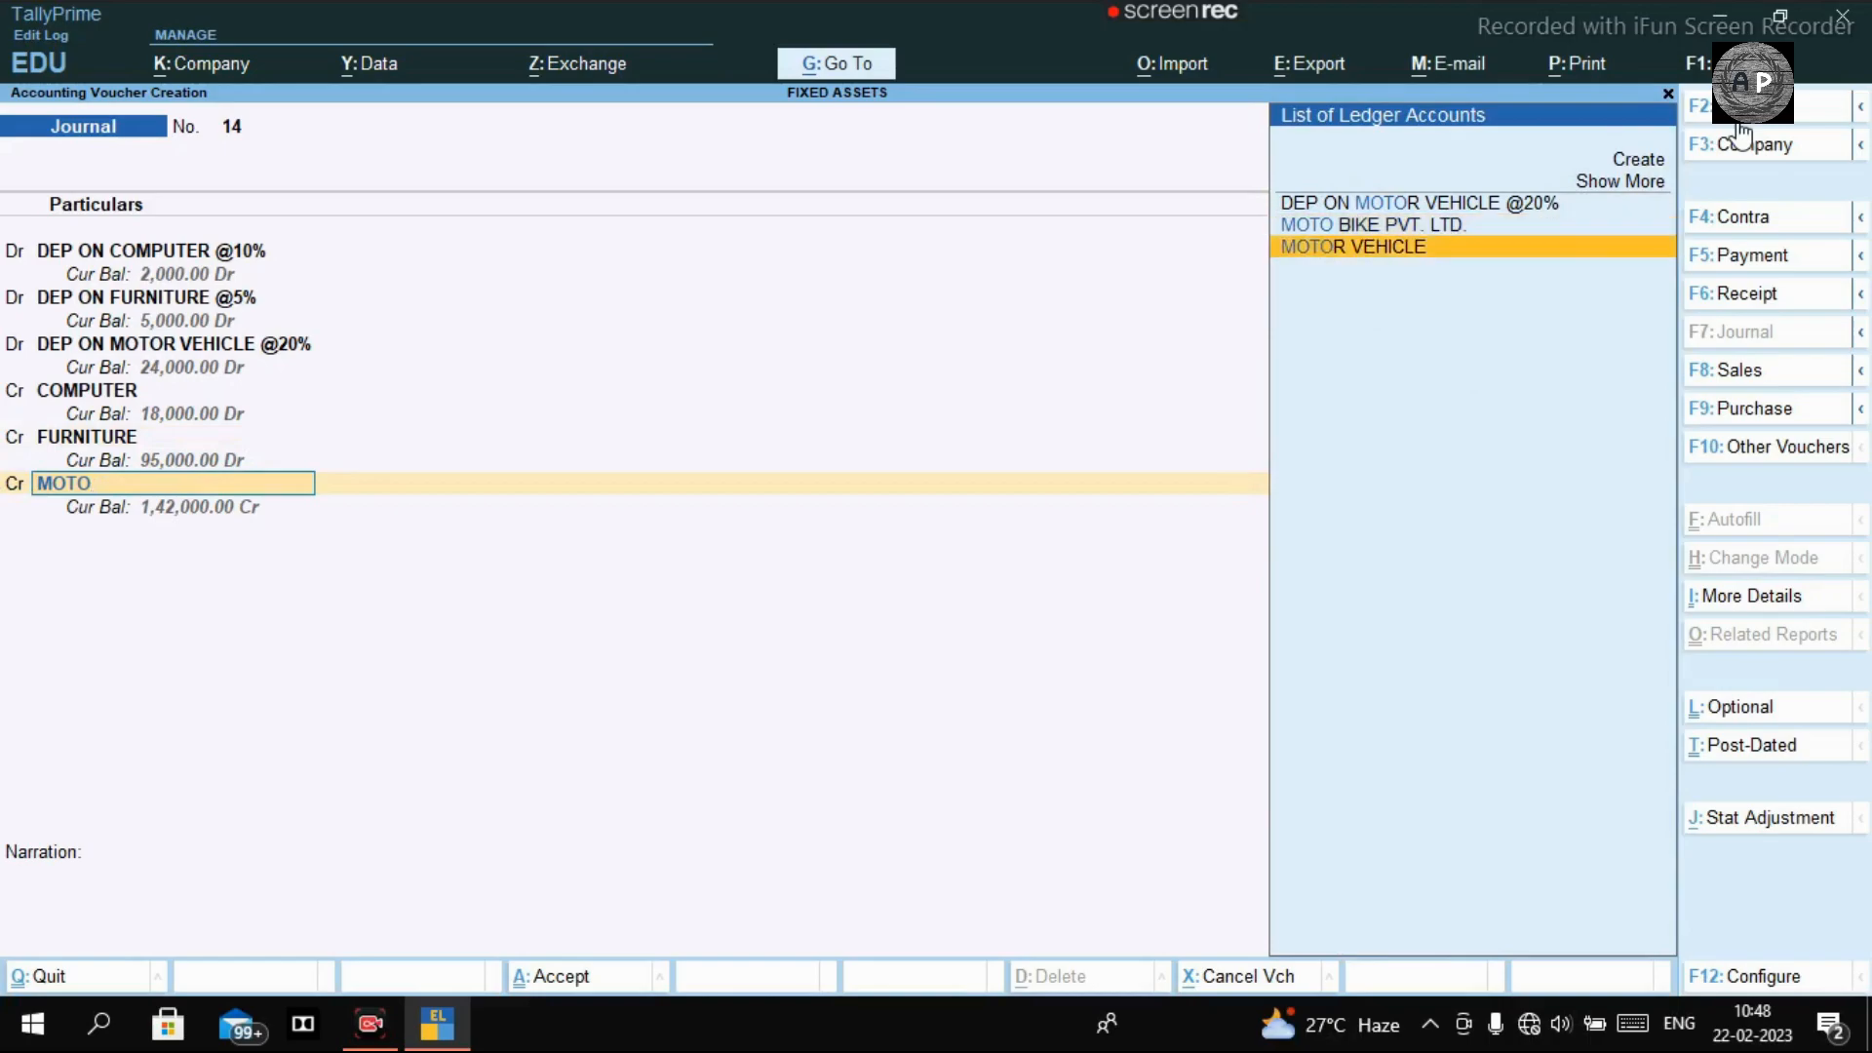
key(Return)
key(Return)
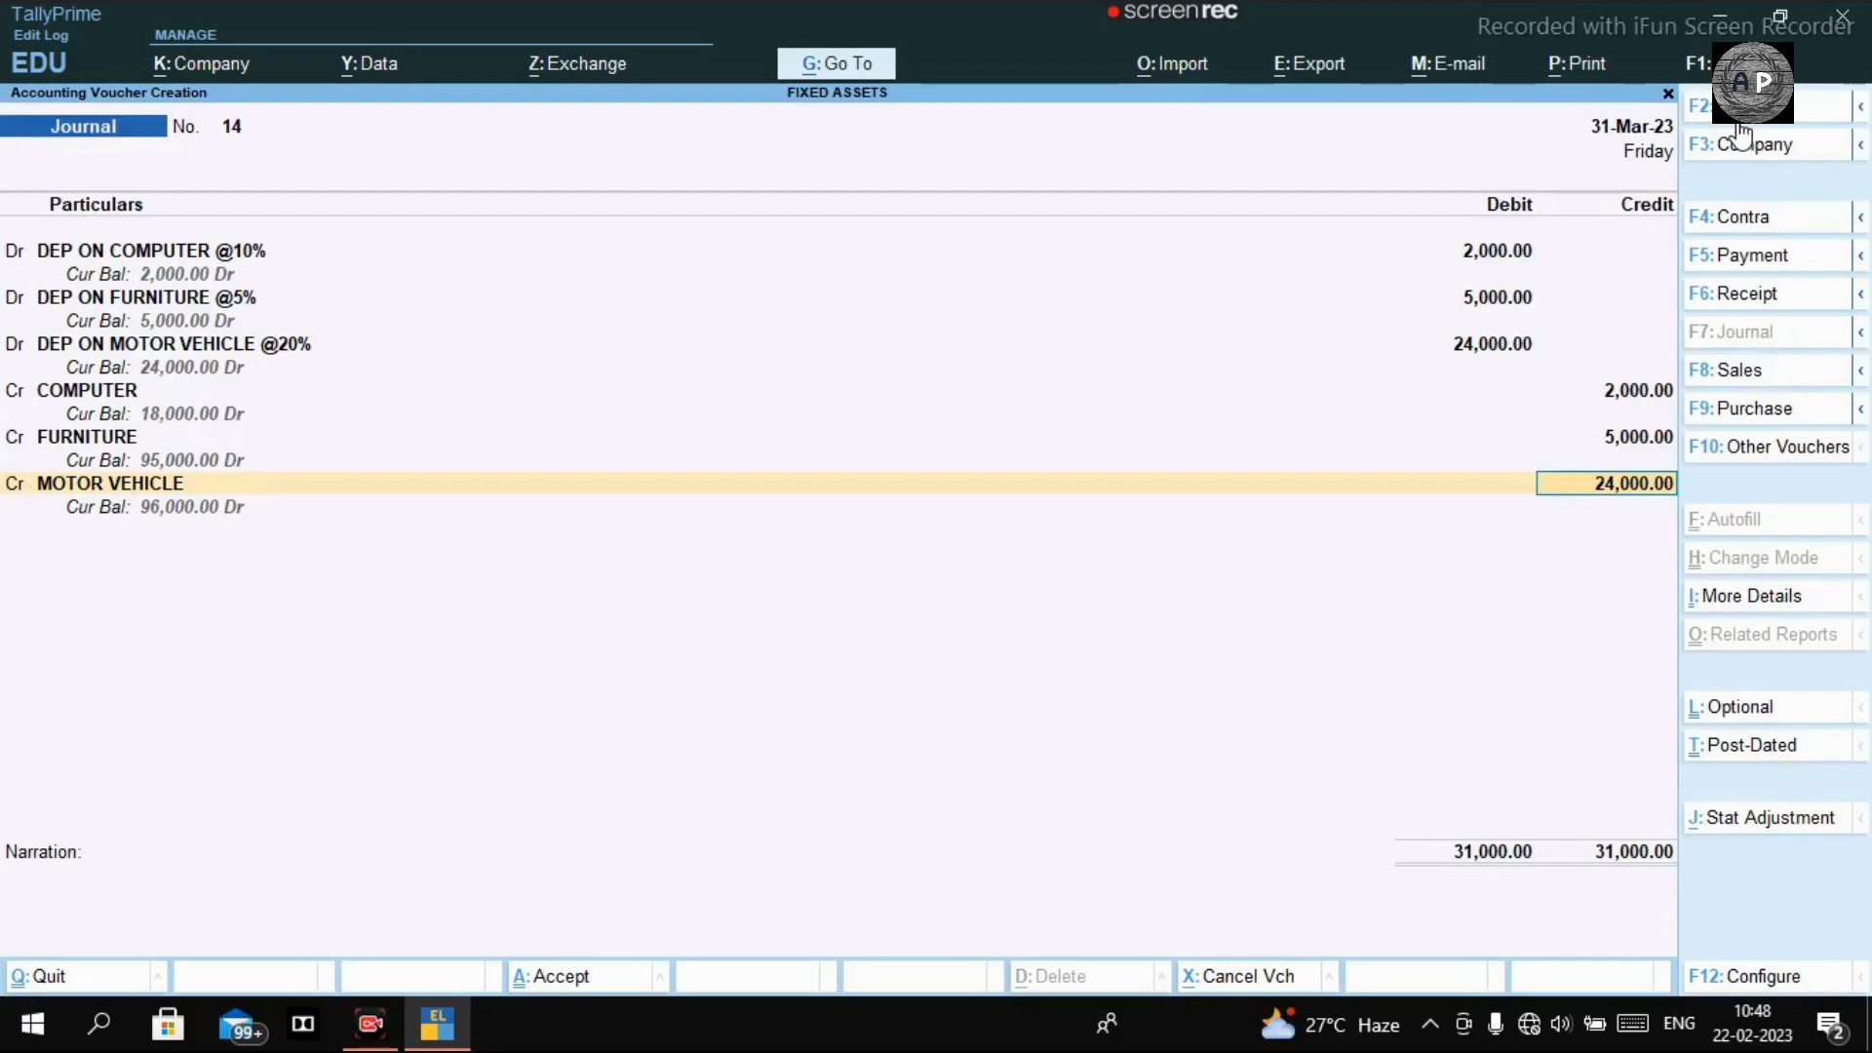
key(ctrl+a)
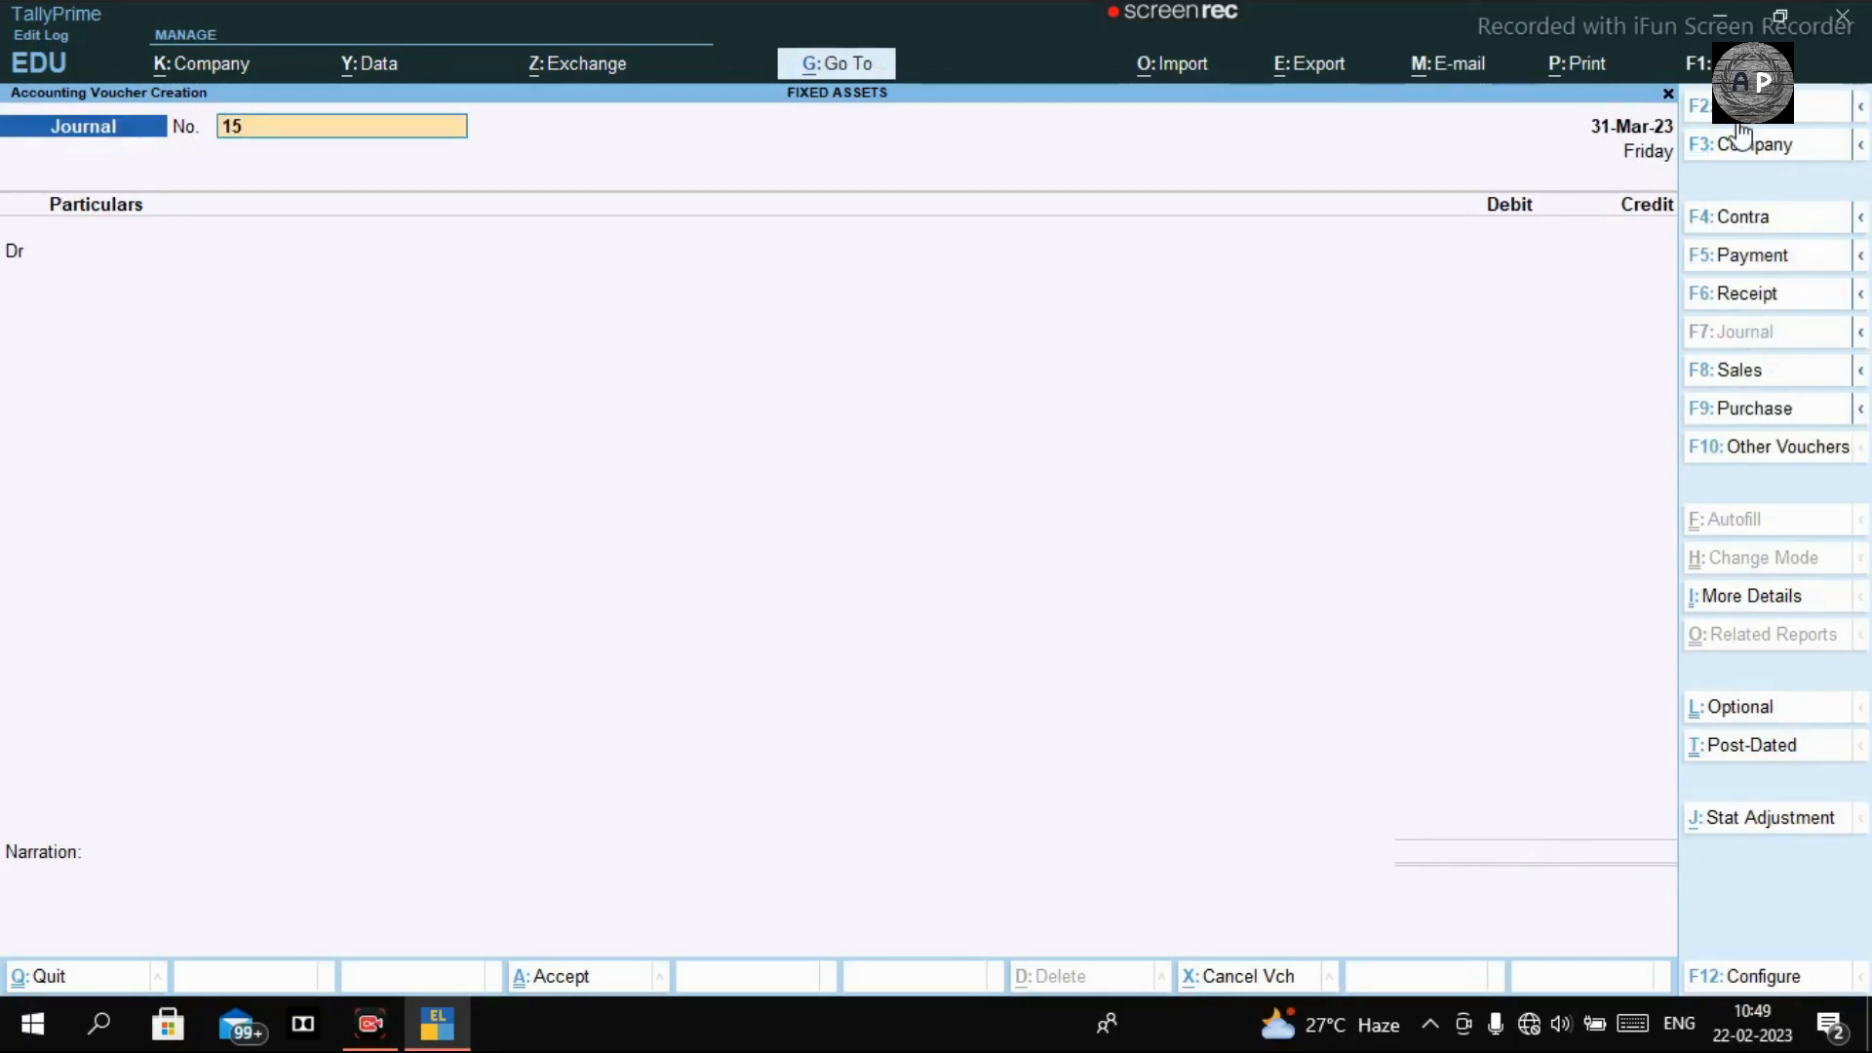
Leave voucher creation without starting another journal and return to the Gateway of Tally.
key(Escape)
key(Escape)
key(Return)
key(Escape)
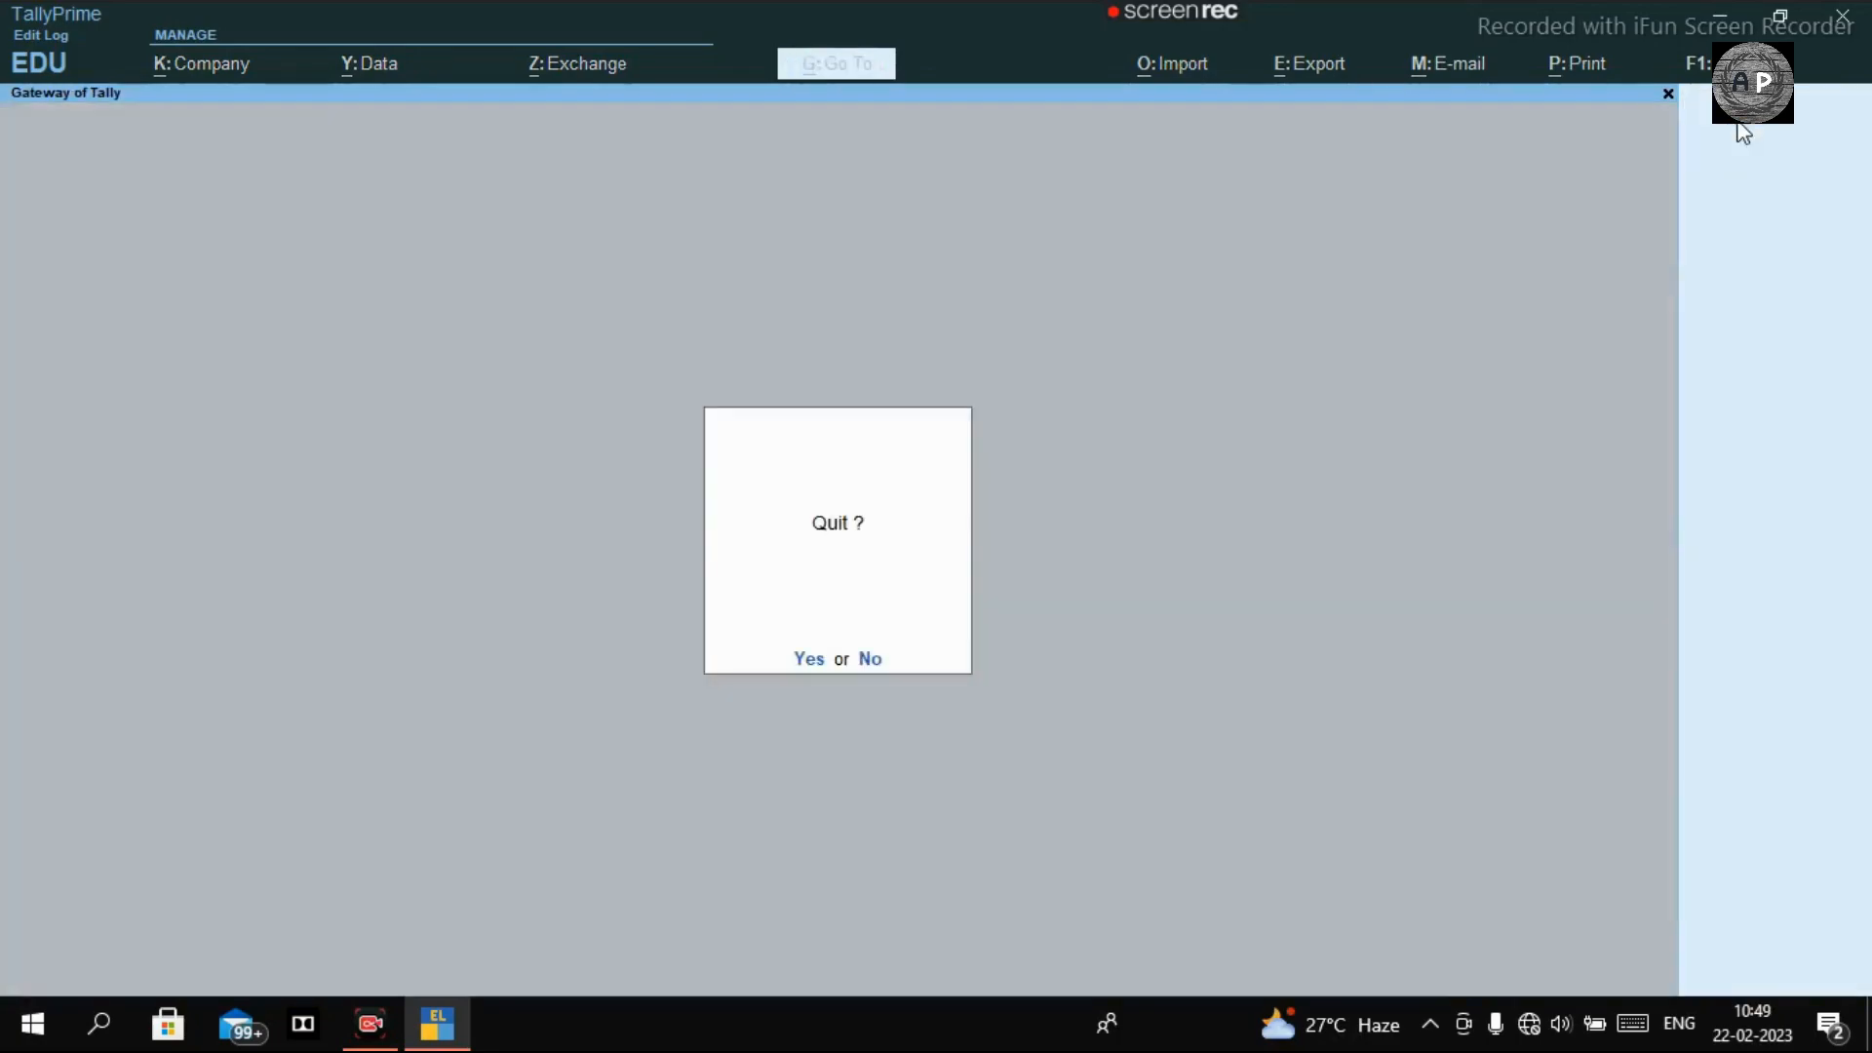
key(Escape)
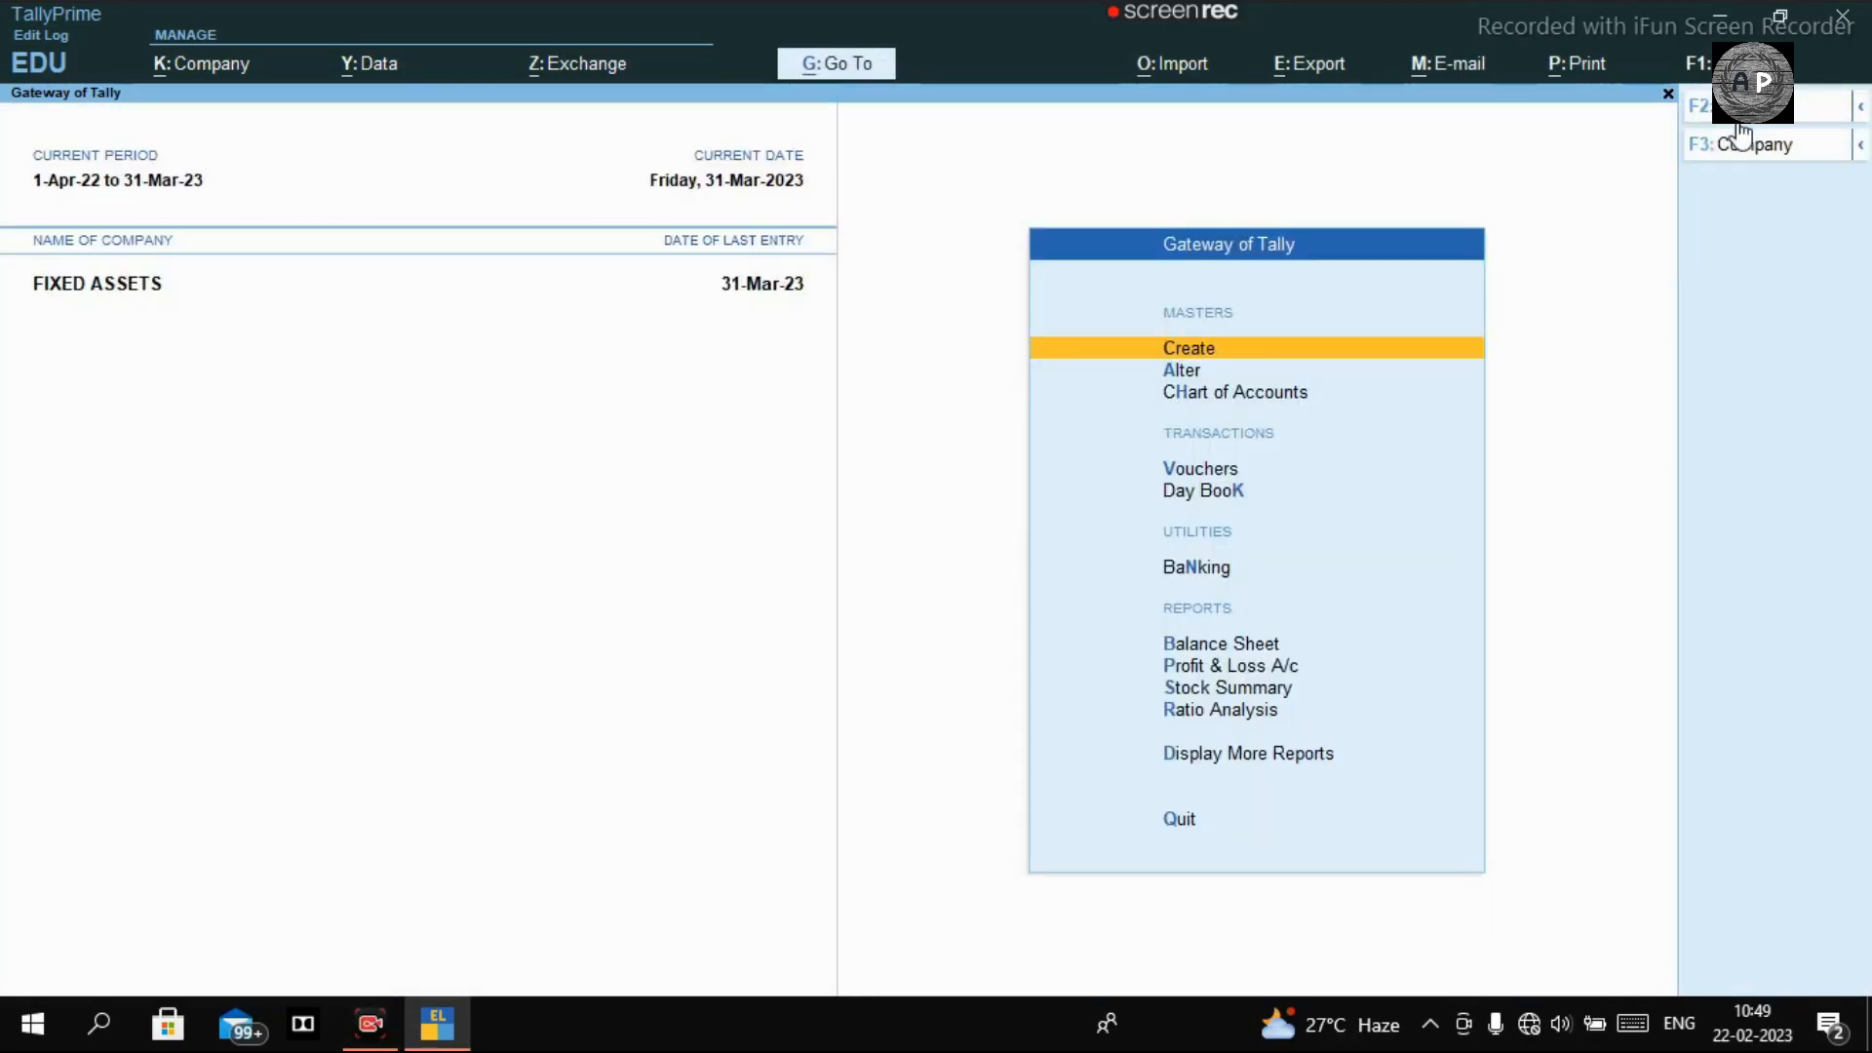
Open the Fixed Assets group from the Balance Sheet and review the closing balances of its ledgers.
key(b)
key(Right)
key(Return)
key(Down)
key(Down)
key(Up)
key(Down)
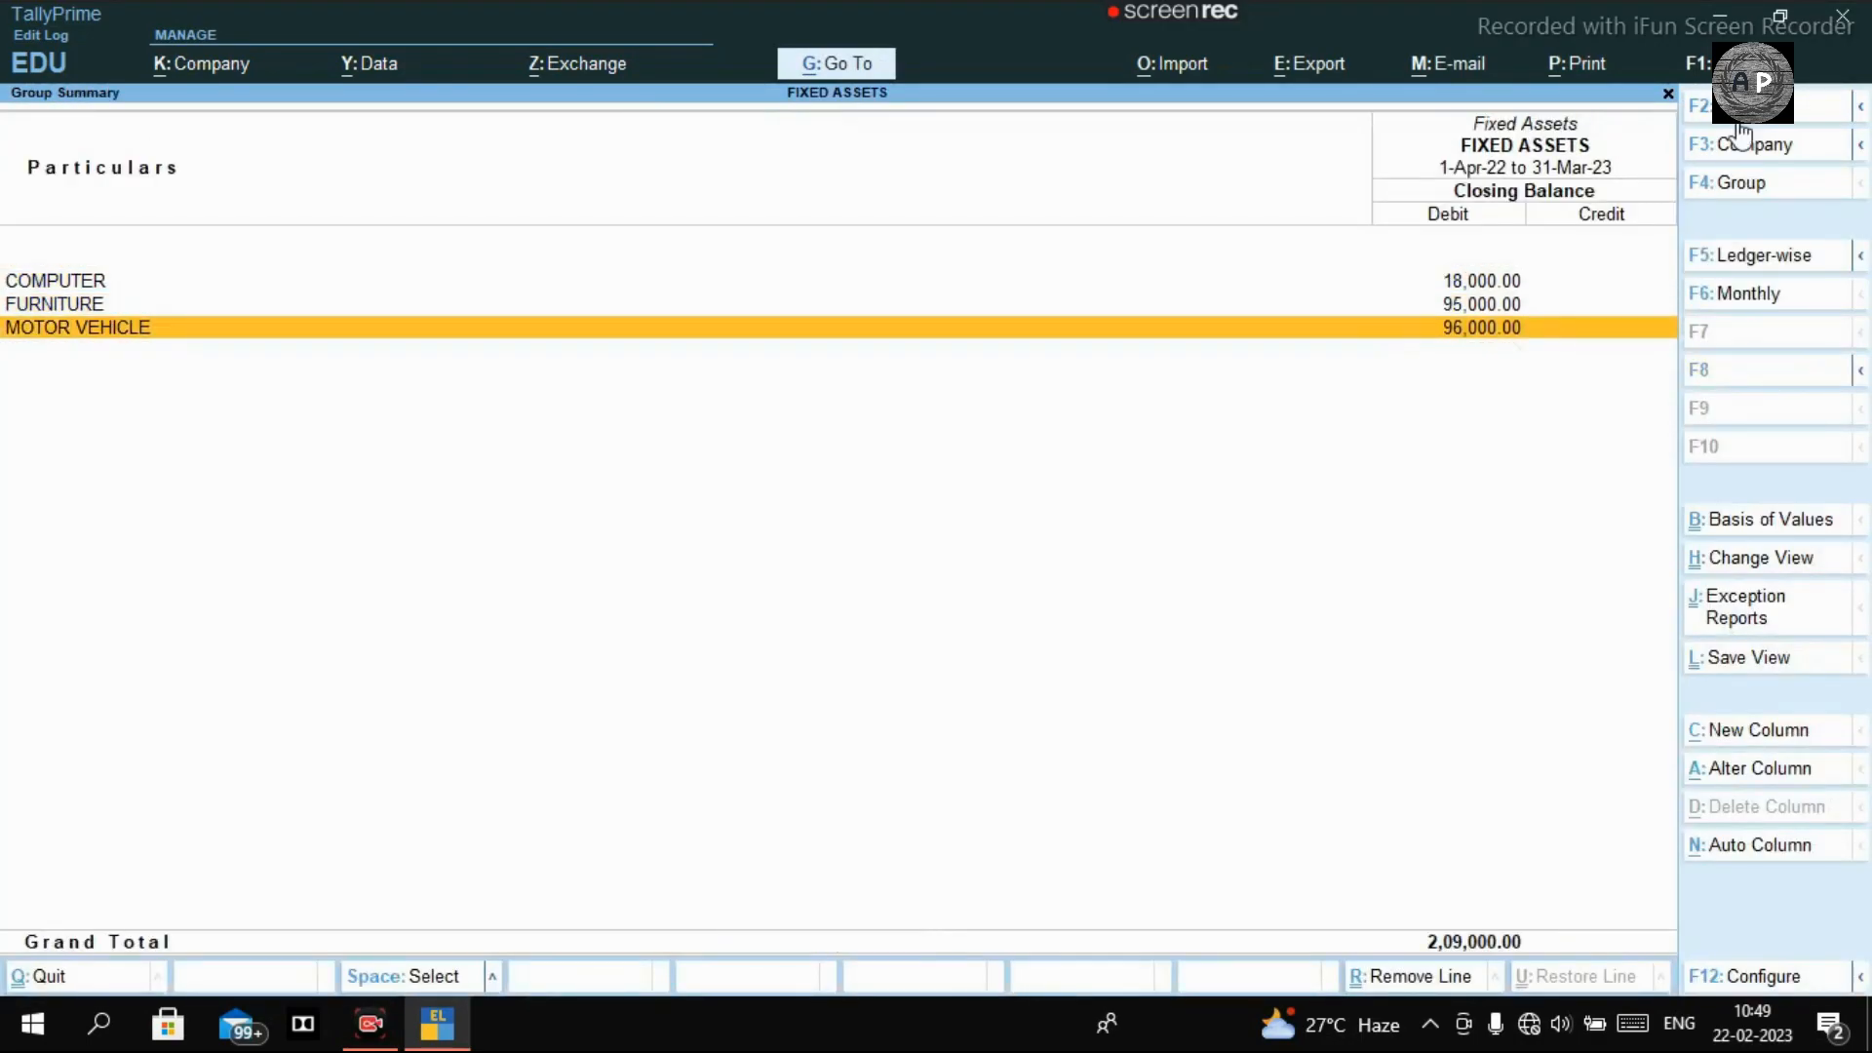
View the monthly summary of the COMPUTER ledger and return to the Fixed Assets group summary.
key(Up)
key(Up)
key(Return)
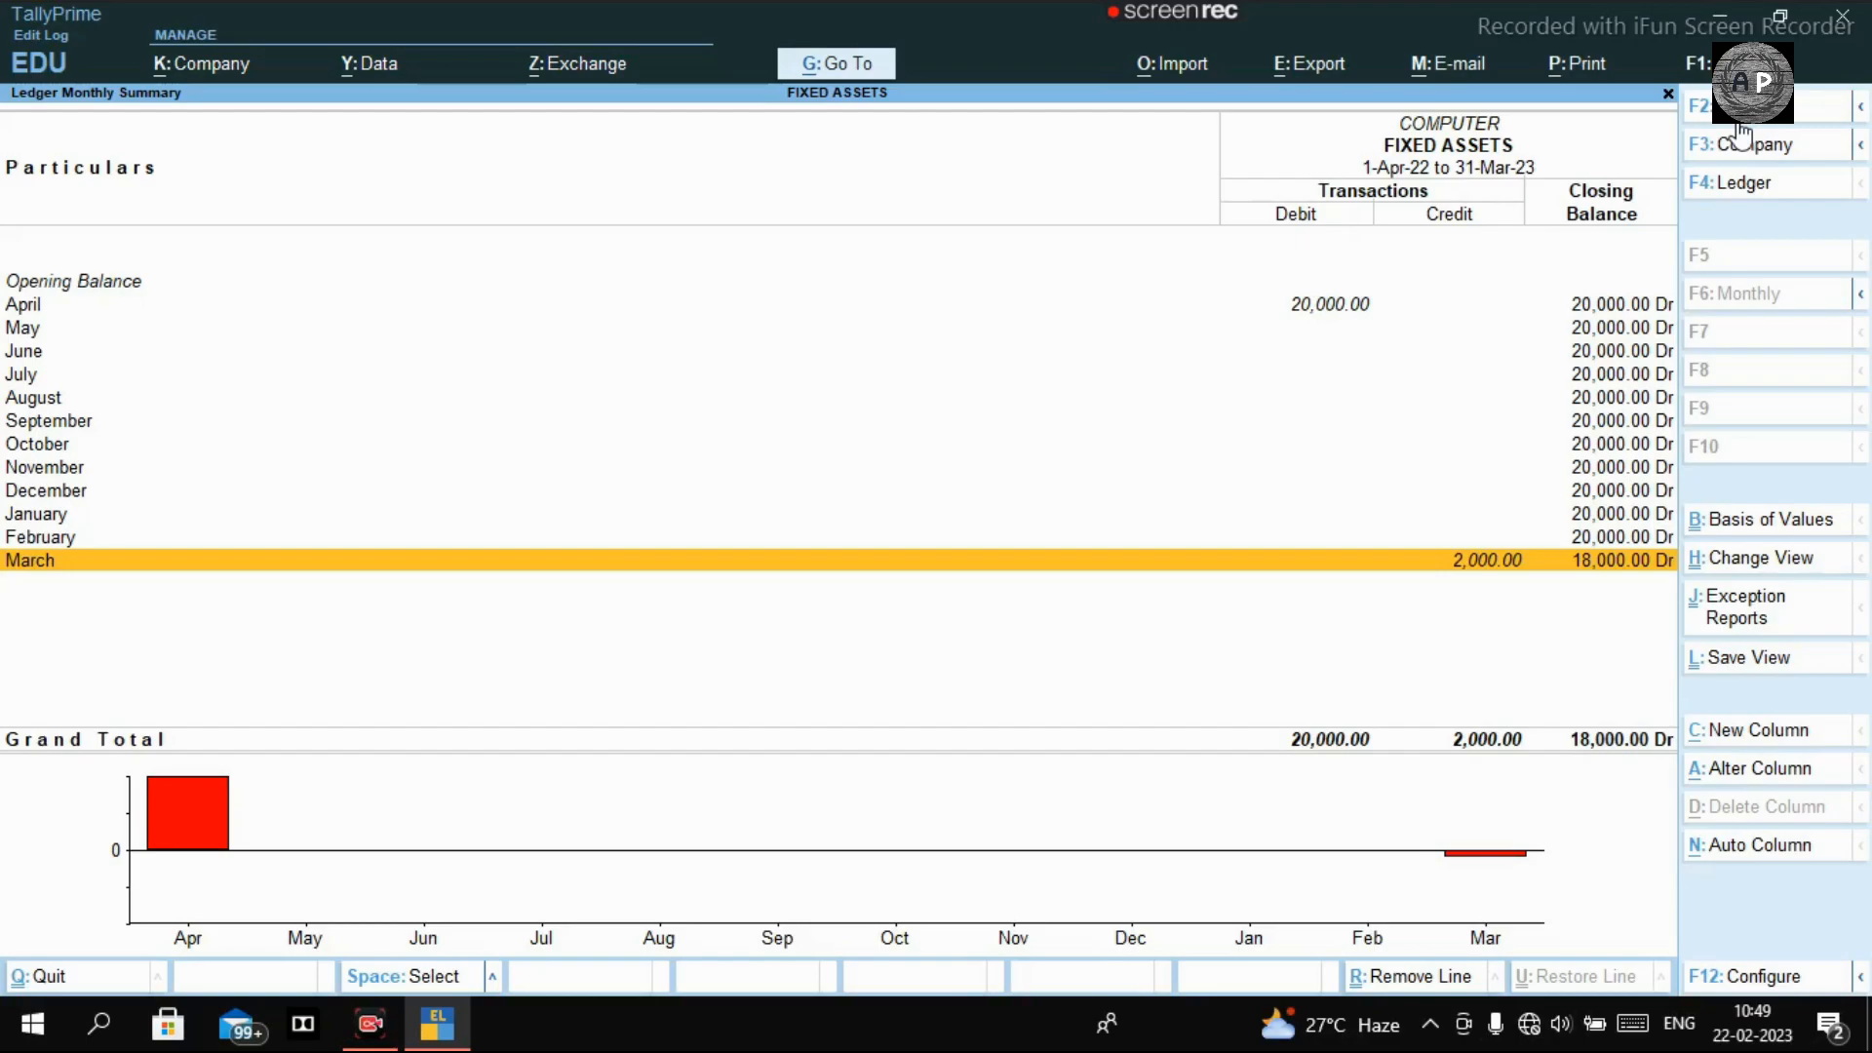
key(Escape)
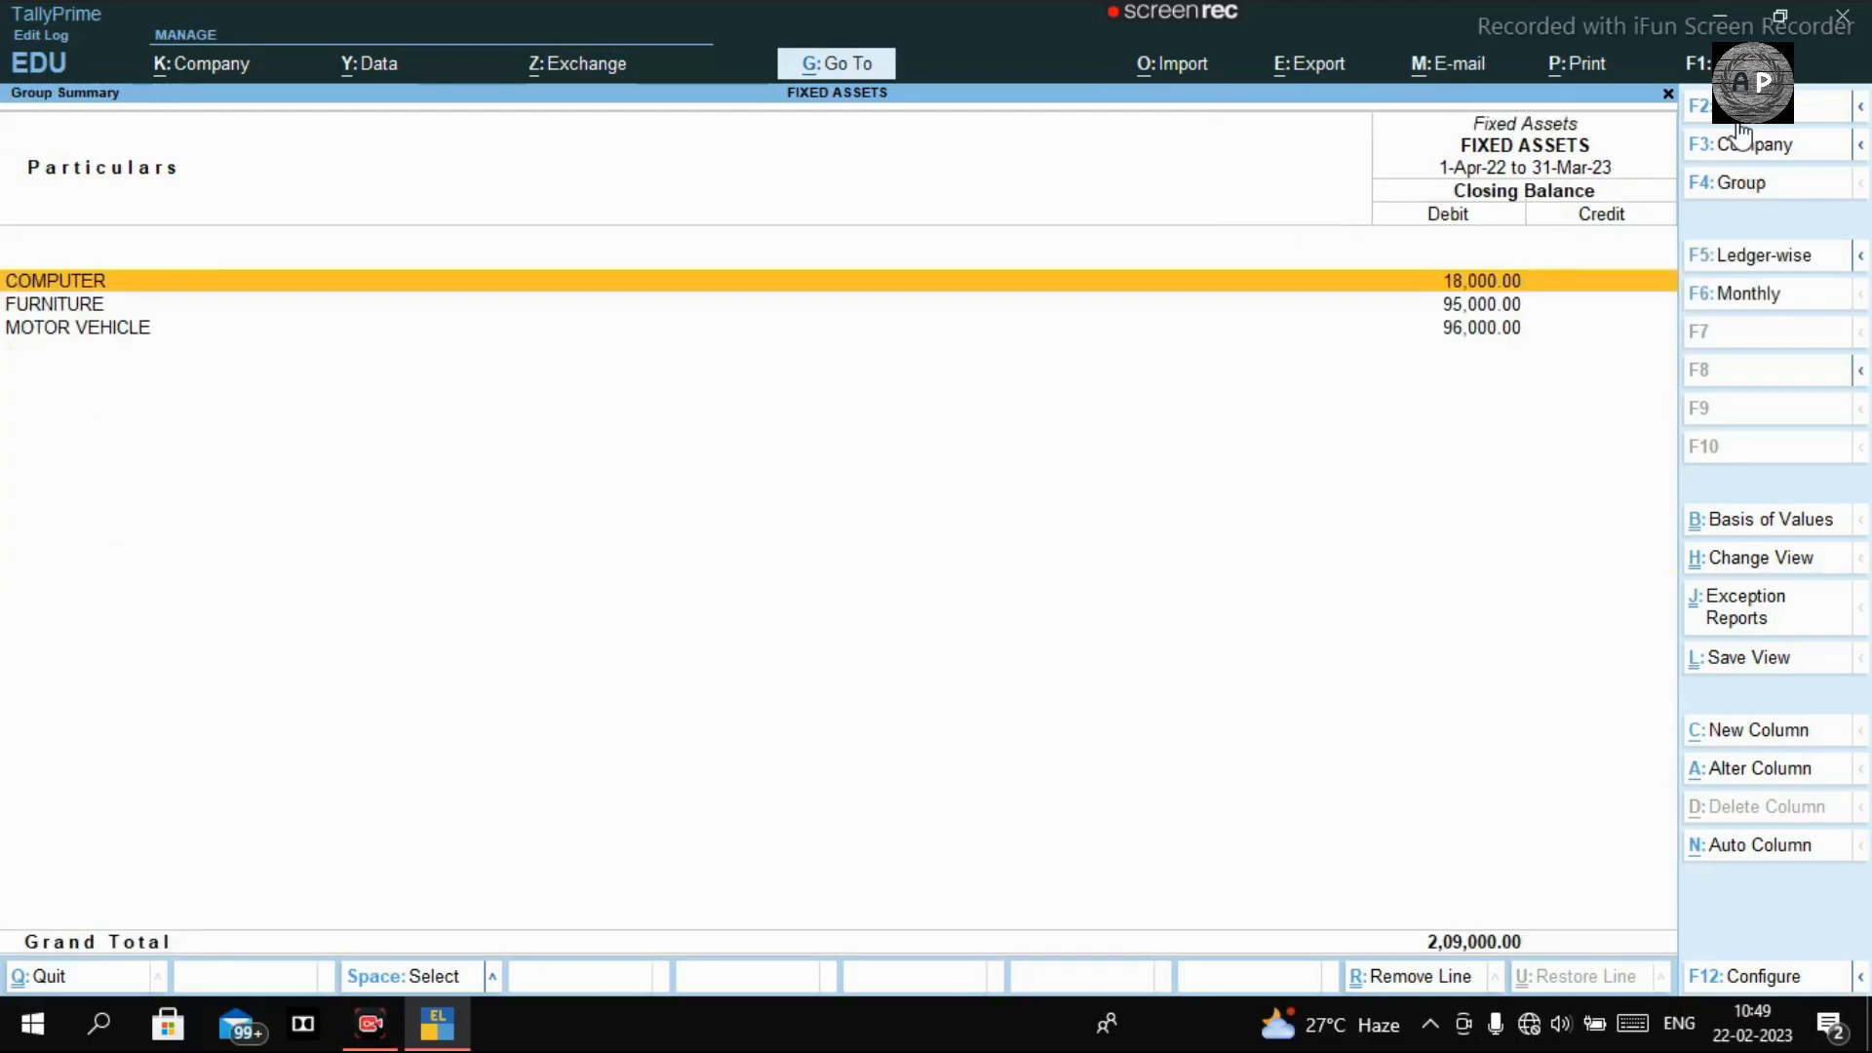
Return to the Balance Sheet and open its Profit & Loss A/c entry under Assets.
key(Escape)
key(Left)
key(Down)
key(Right)
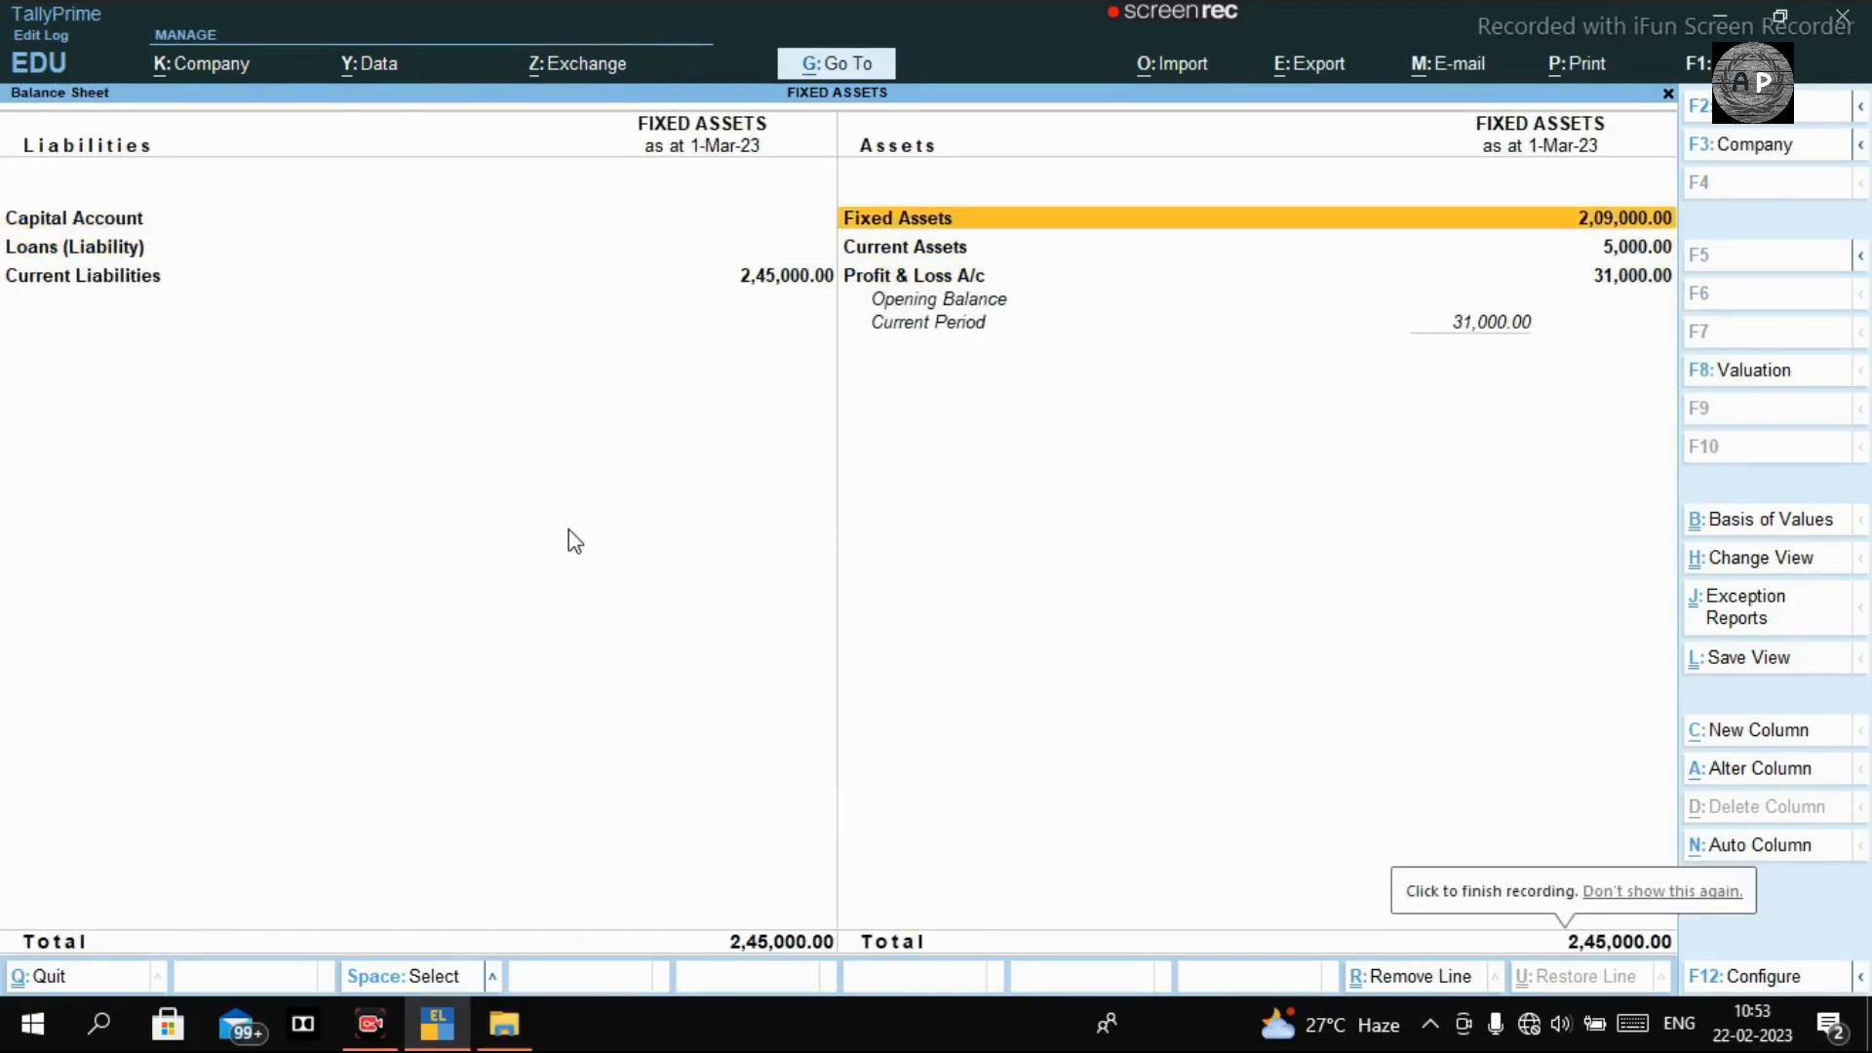
key(Down)
key(Down)
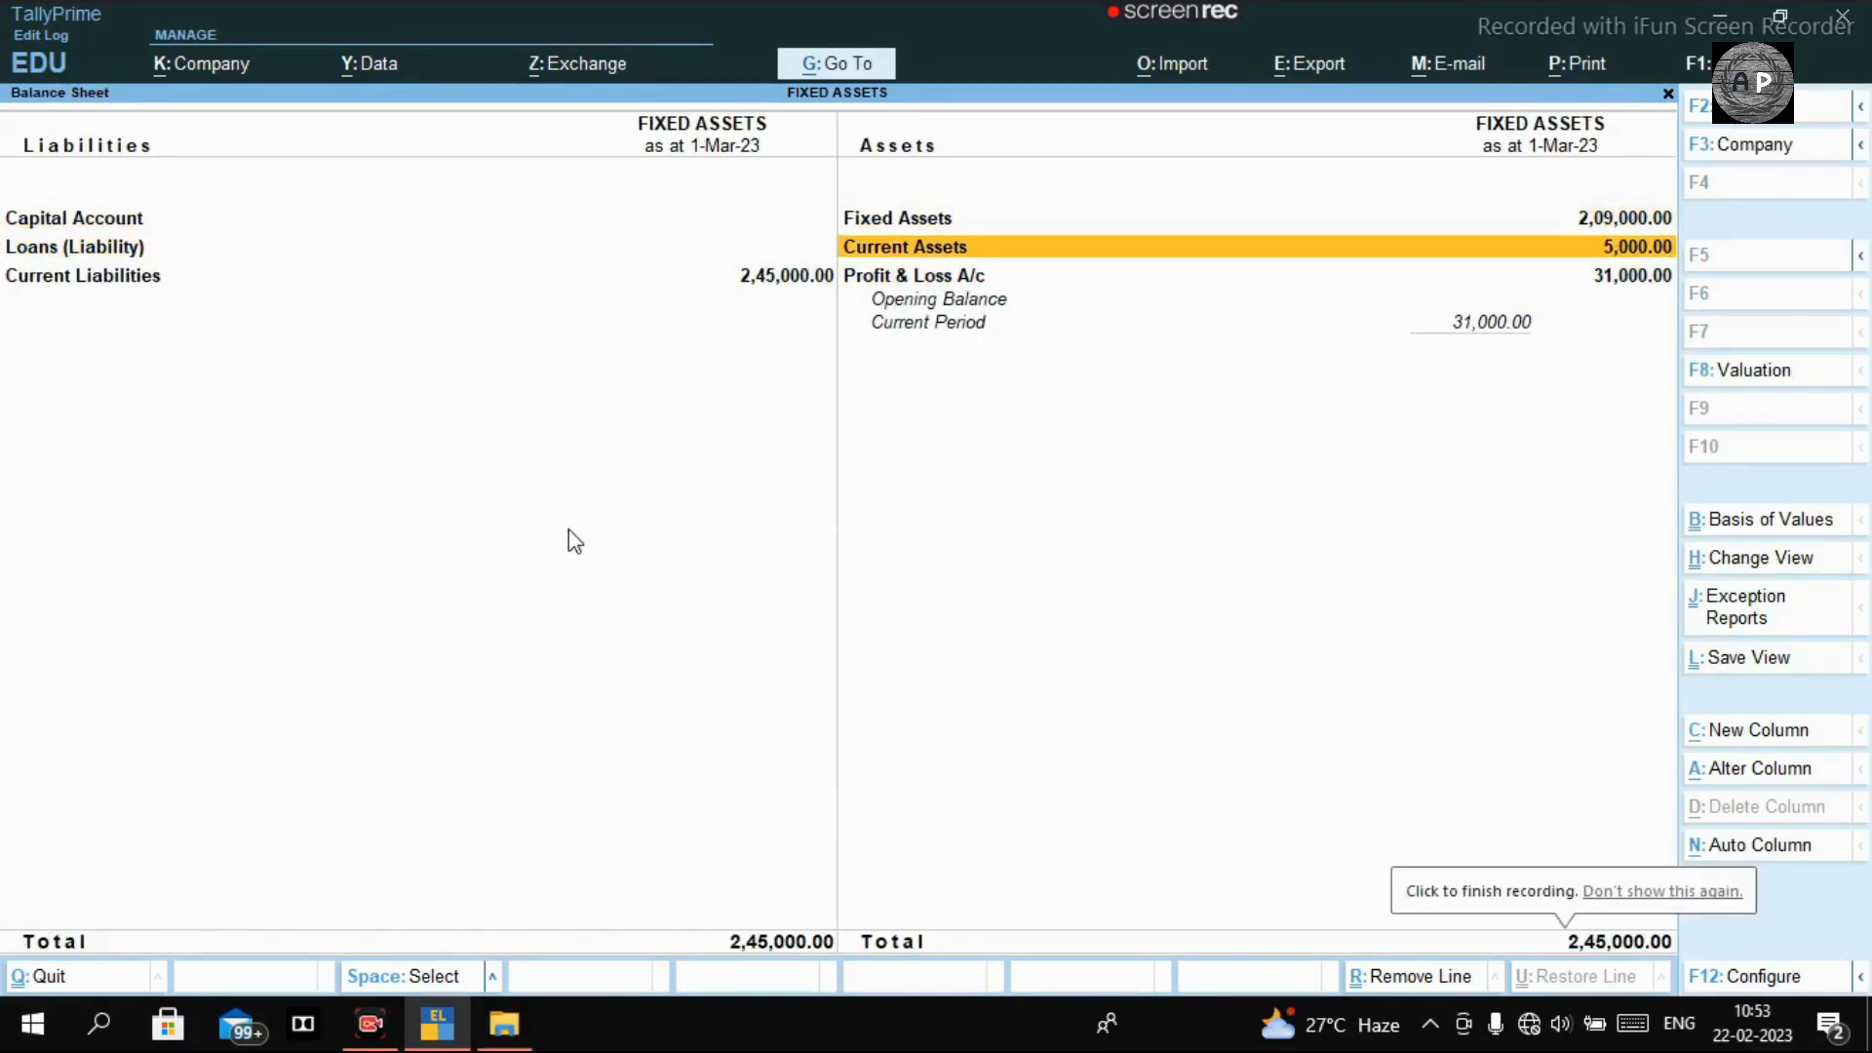
key(Return)
Drill down from Indirect Expenses into the DEPRECIATION group summary.
key(Down)
key(Down)
key(Down)
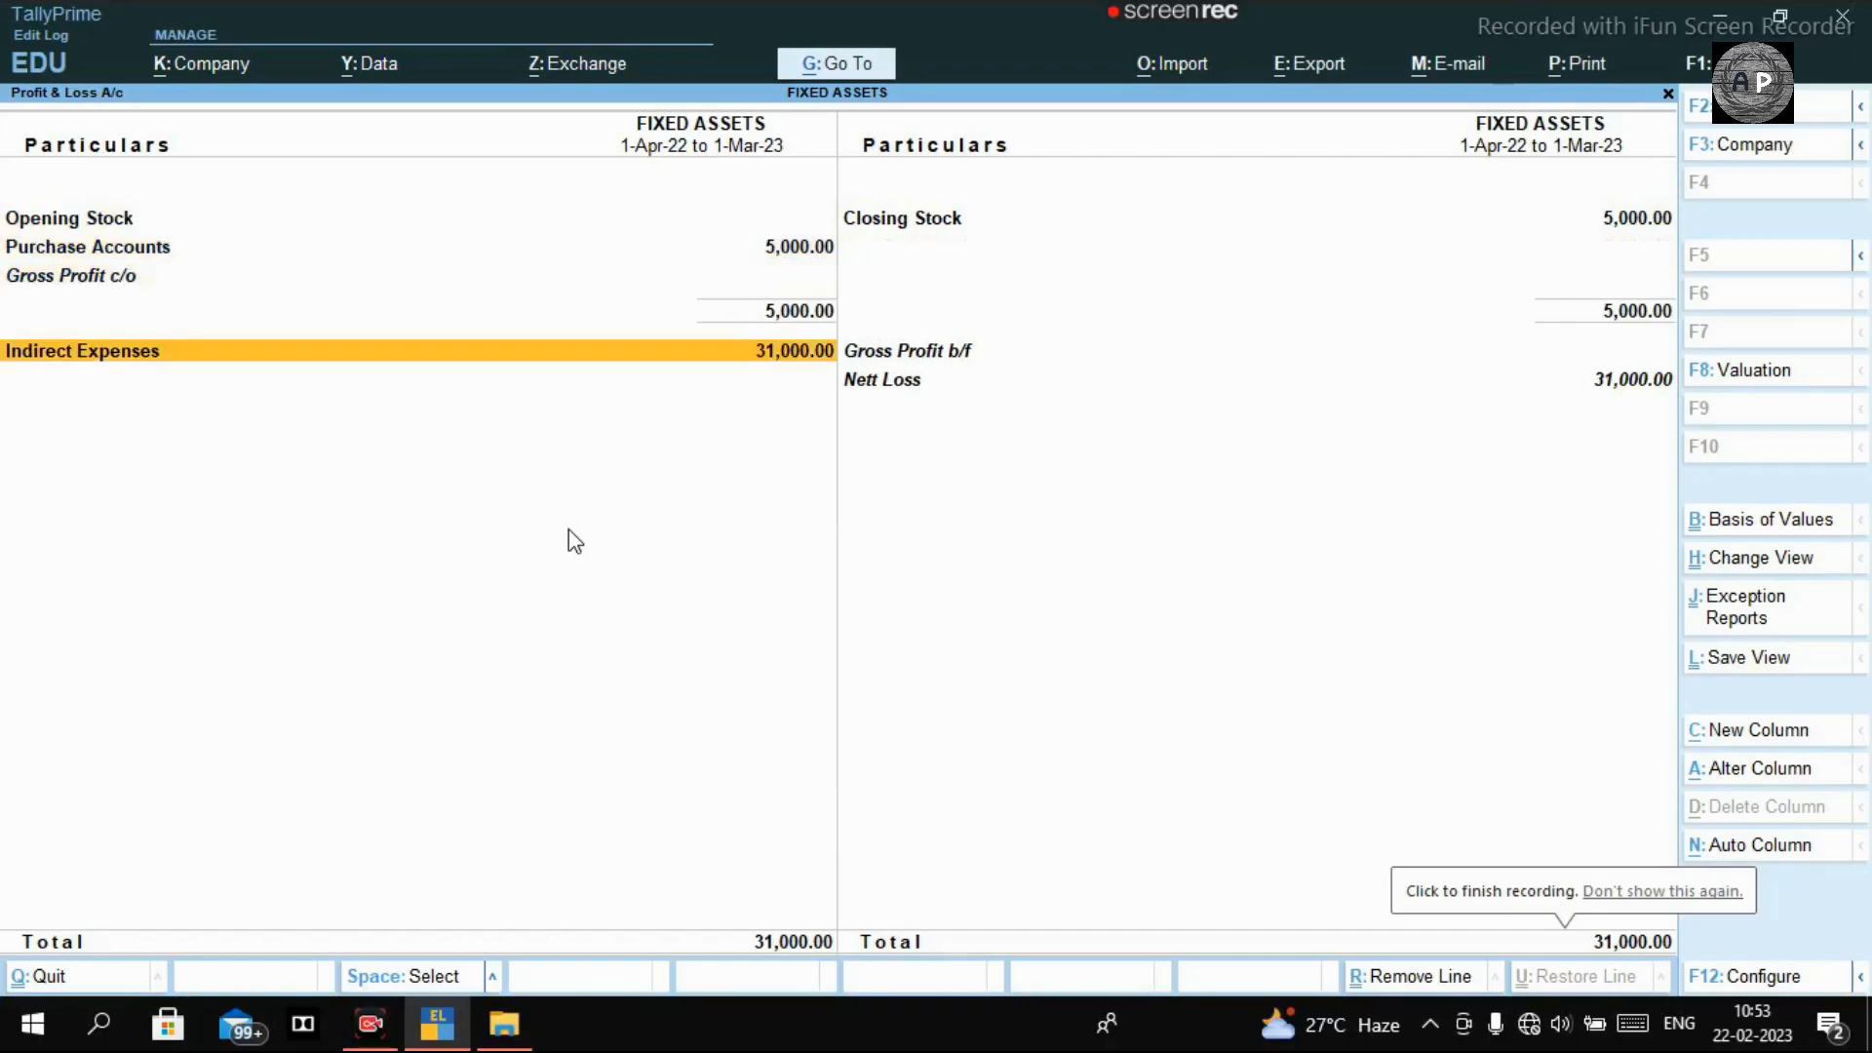
key(Return)
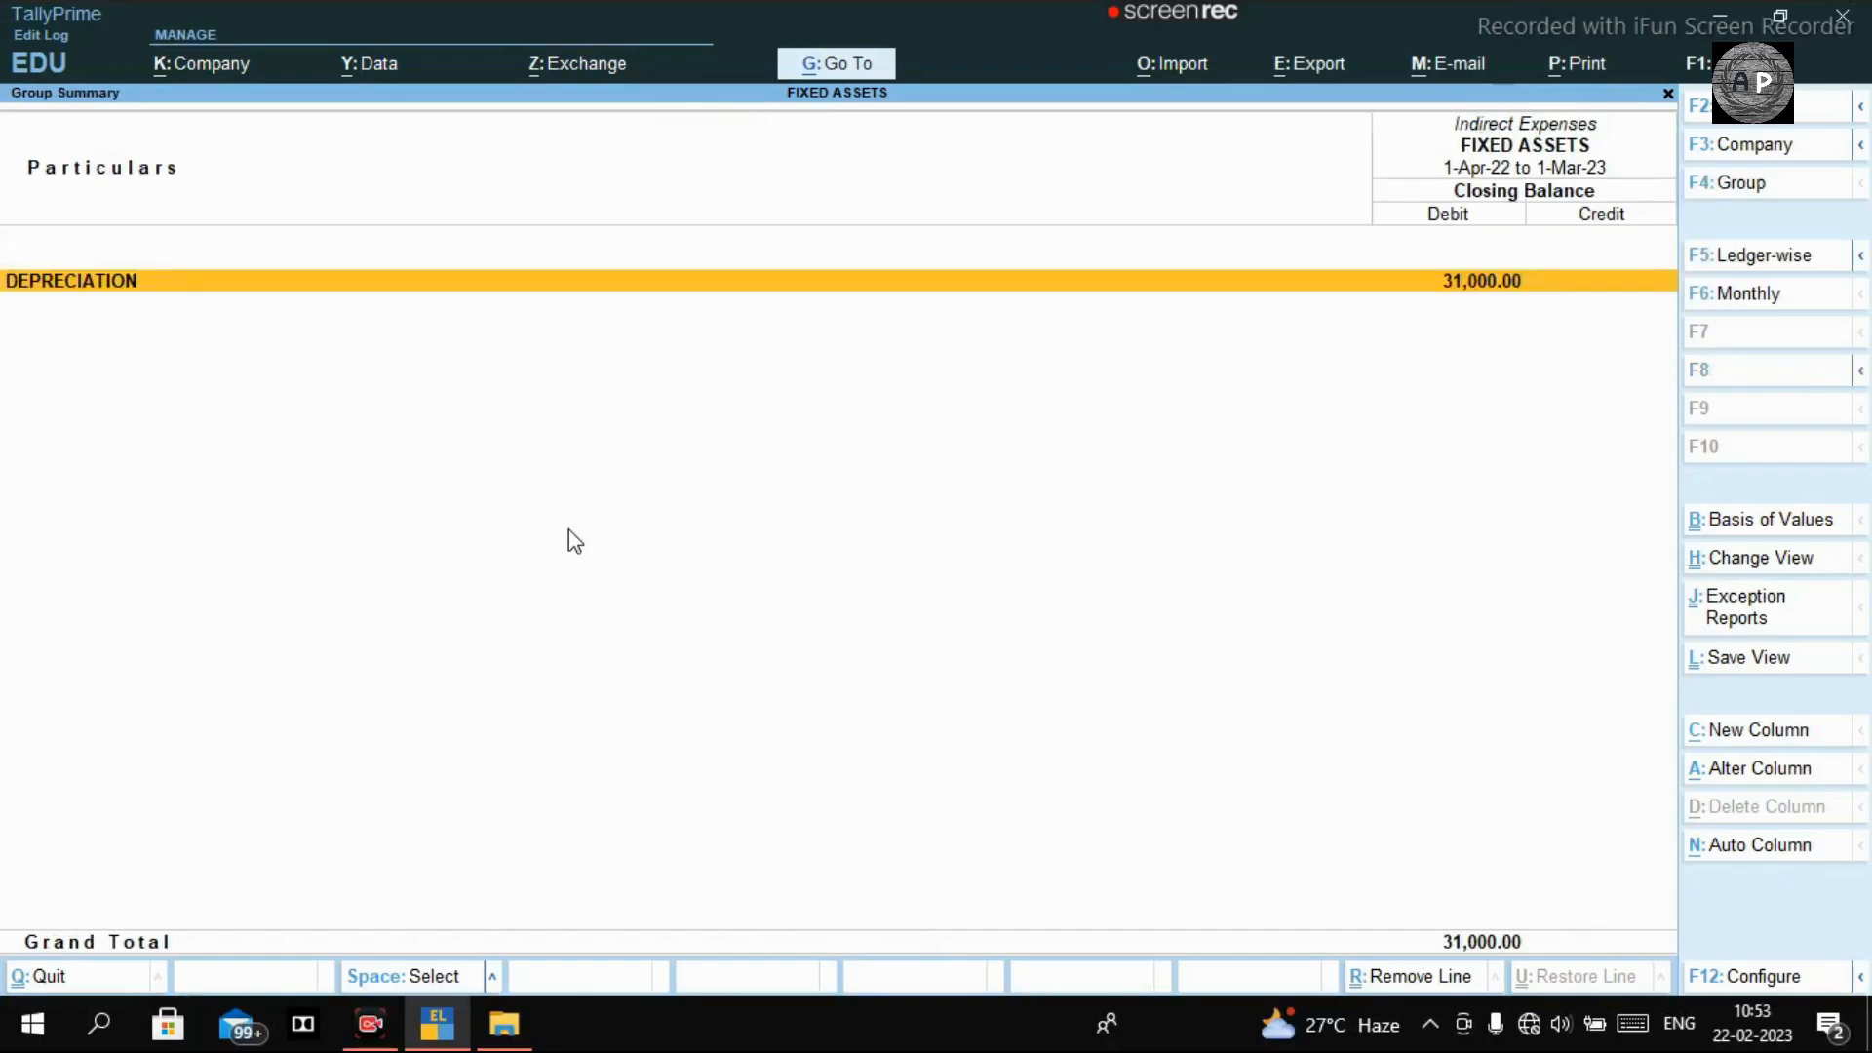
key(Return)
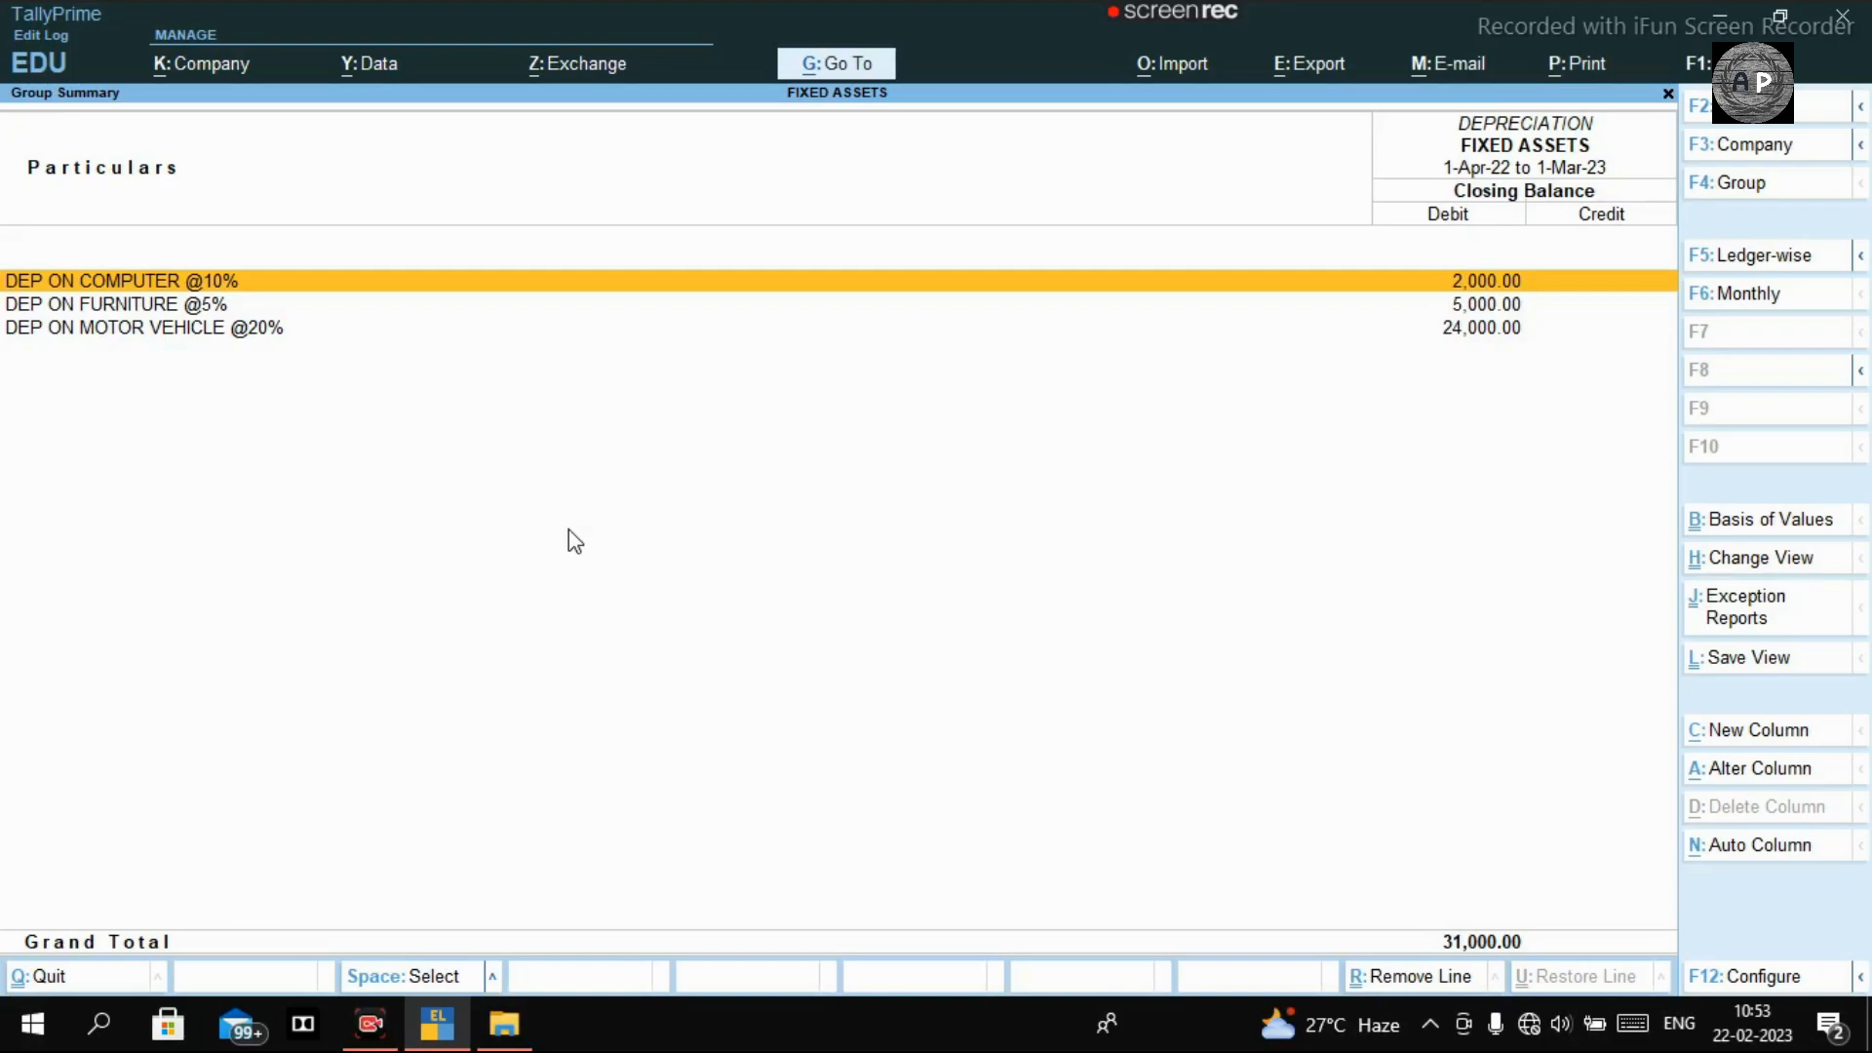
Examine the computer, furniture and motor vehicle depreciation ledgers, and return to the Profit & Loss A/c.
key(Down)
key(Down)
key(Up)
key(Up)
key(Down)
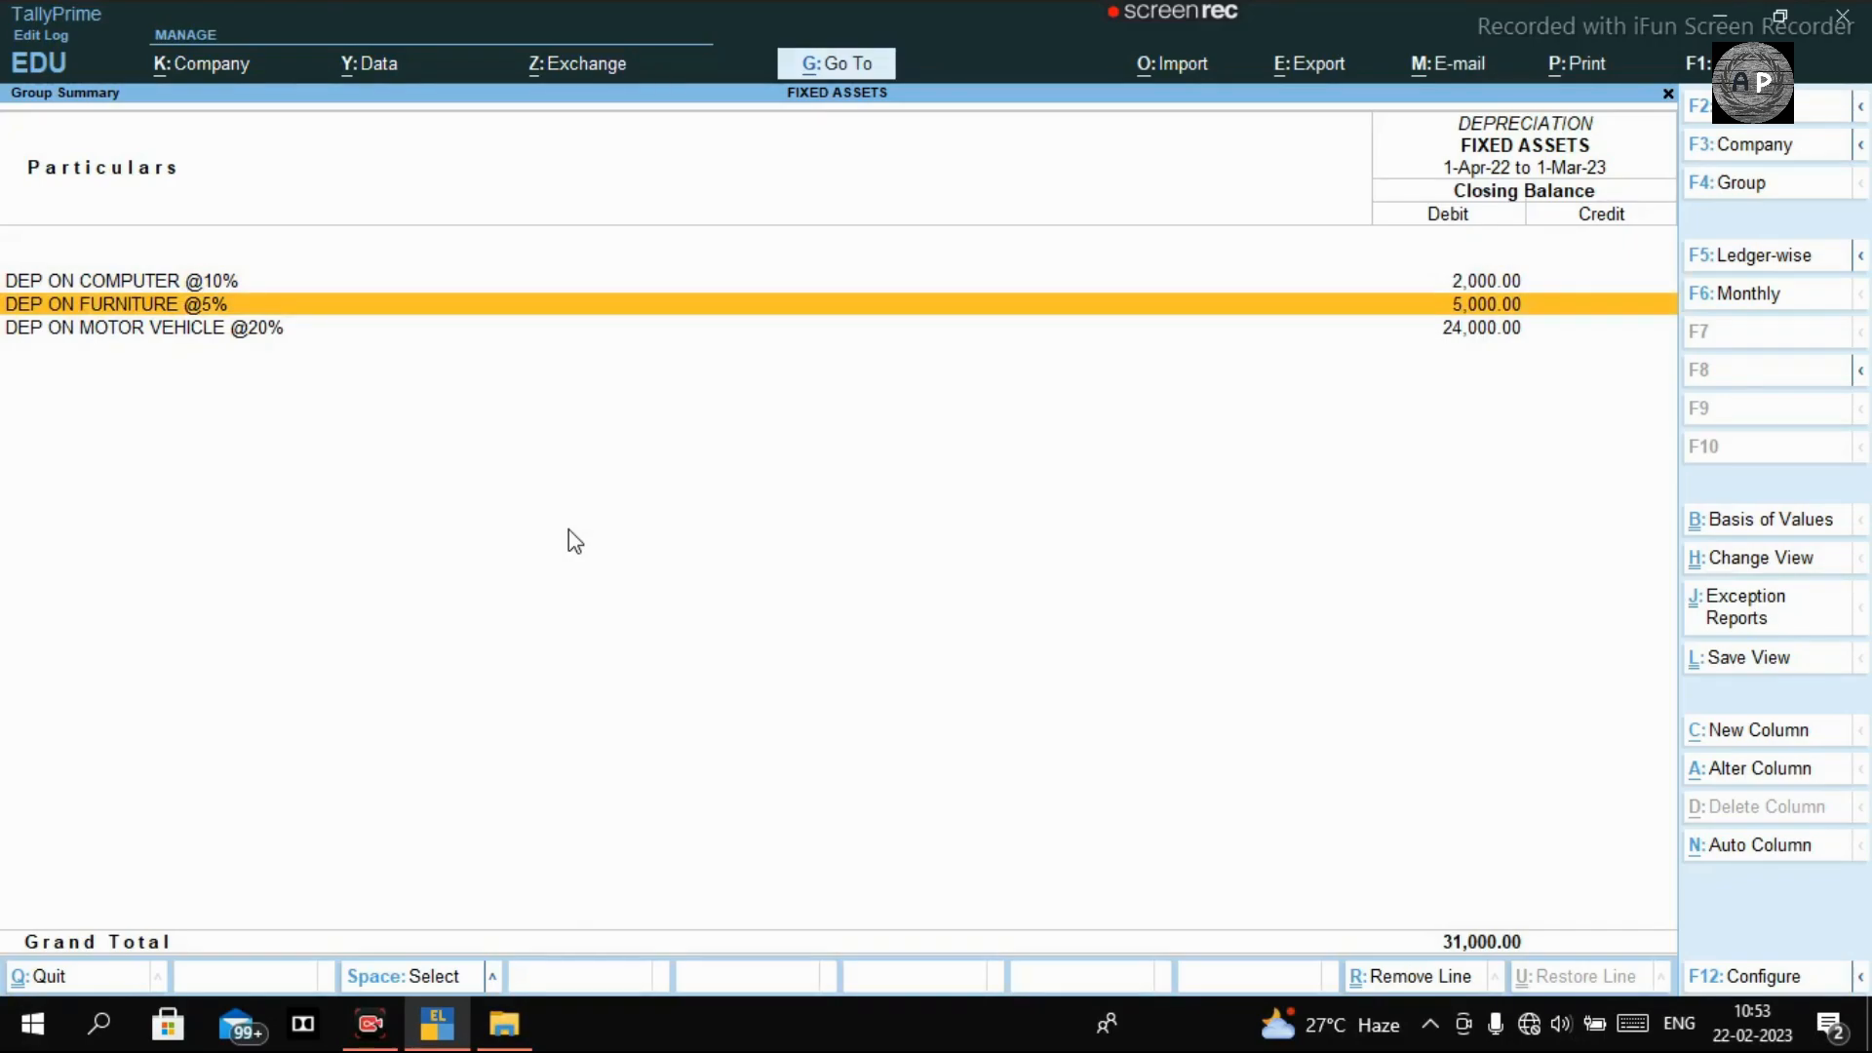
key(Down)
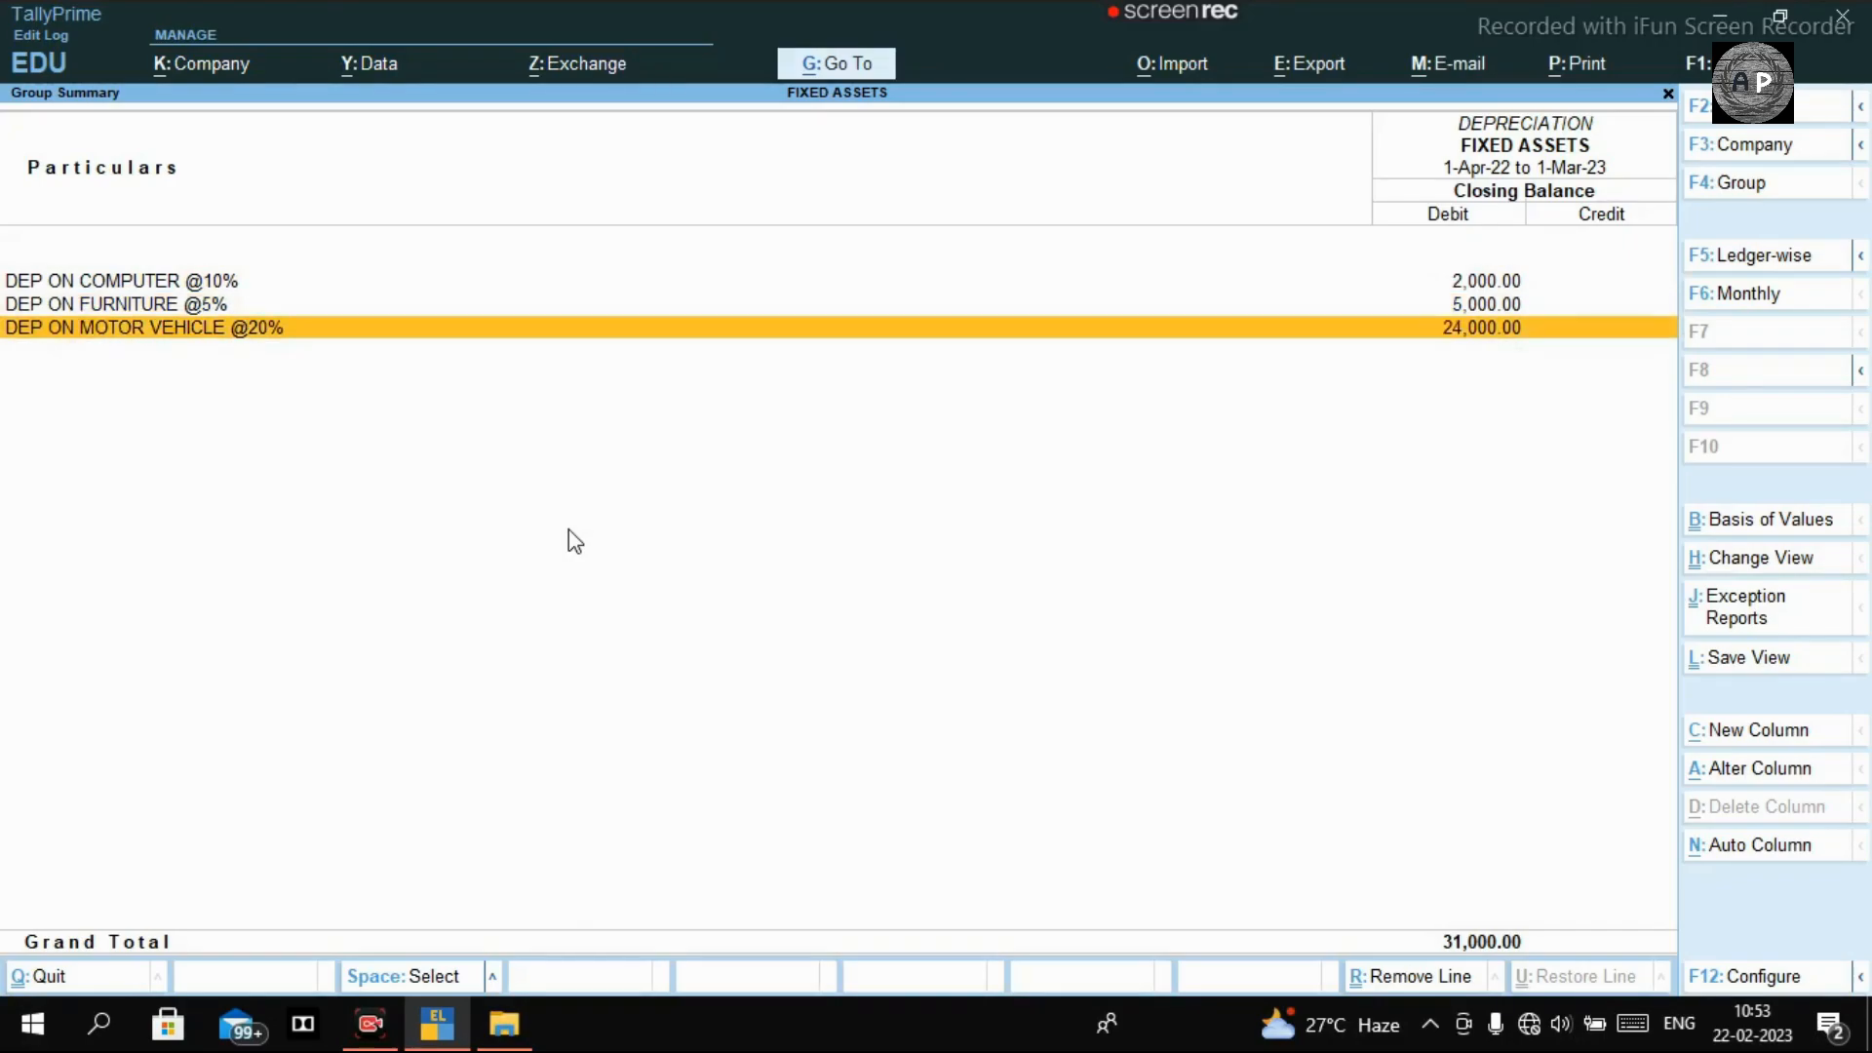
key(Escape)
key(Escape)
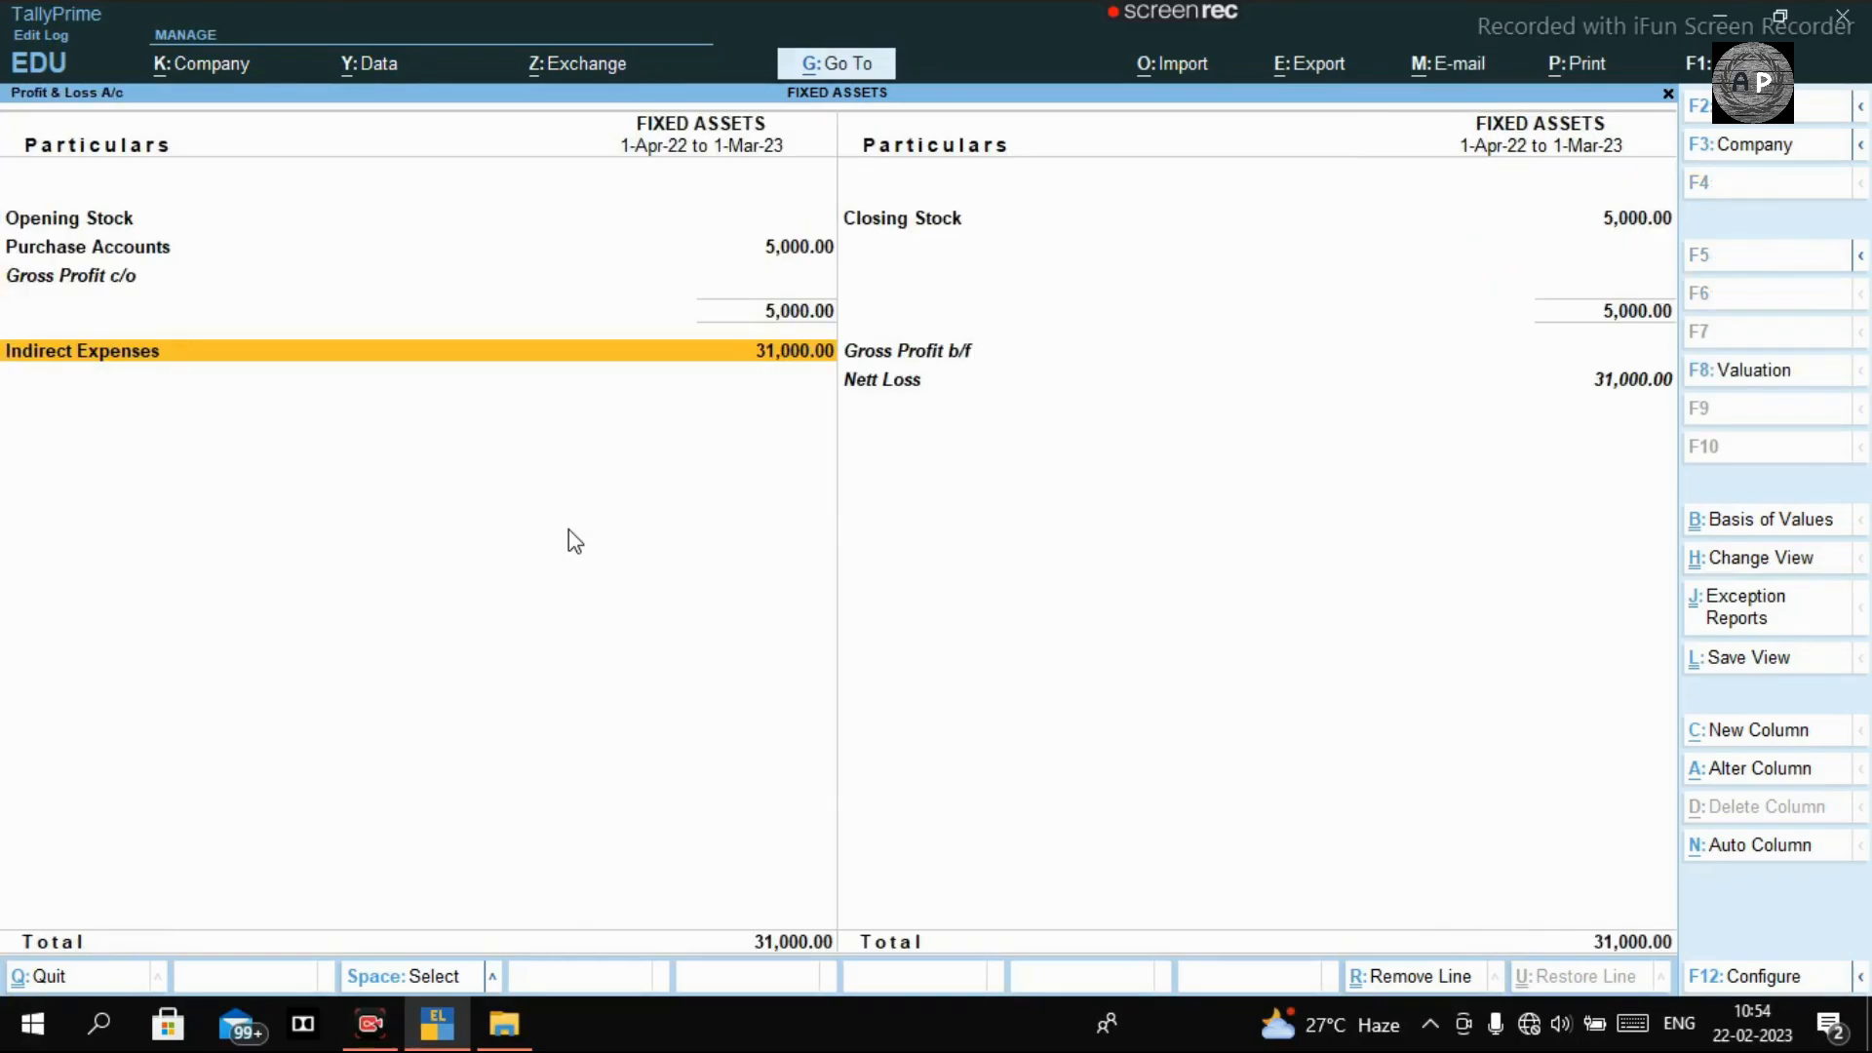